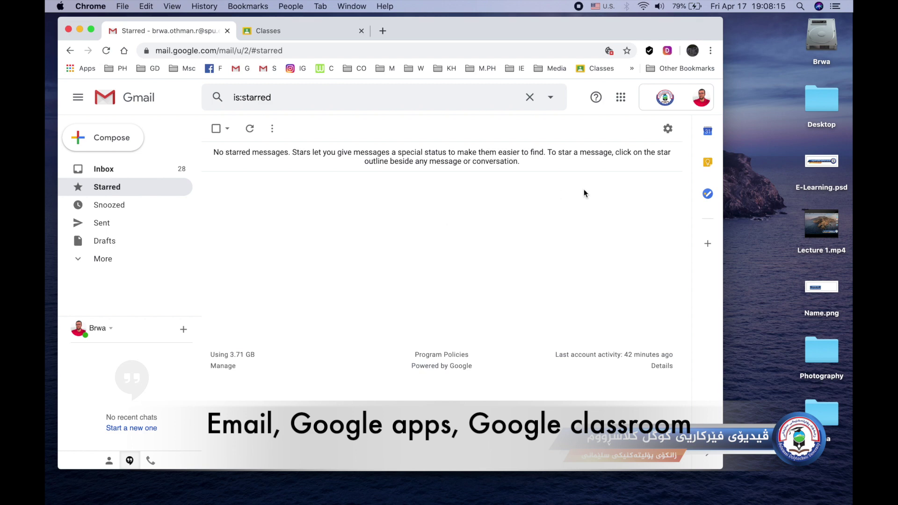
Open Google Classroom from the Google apps list in Gmail and keep only one Classroom tab open
{"action": "left_click", "coordinate": [621, 99]}
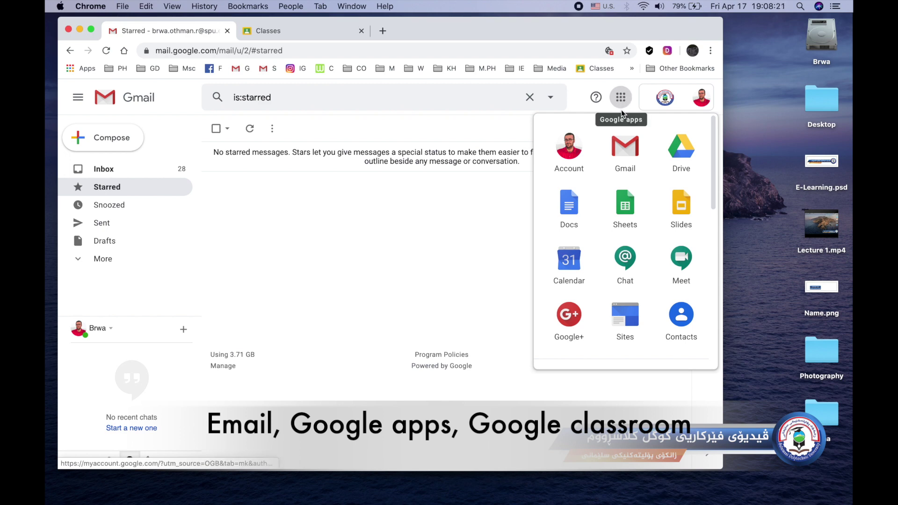
{"action": "scroll", "coordinate": [615, 210], "scroll_direction": "down", "scroll_amount": 10}
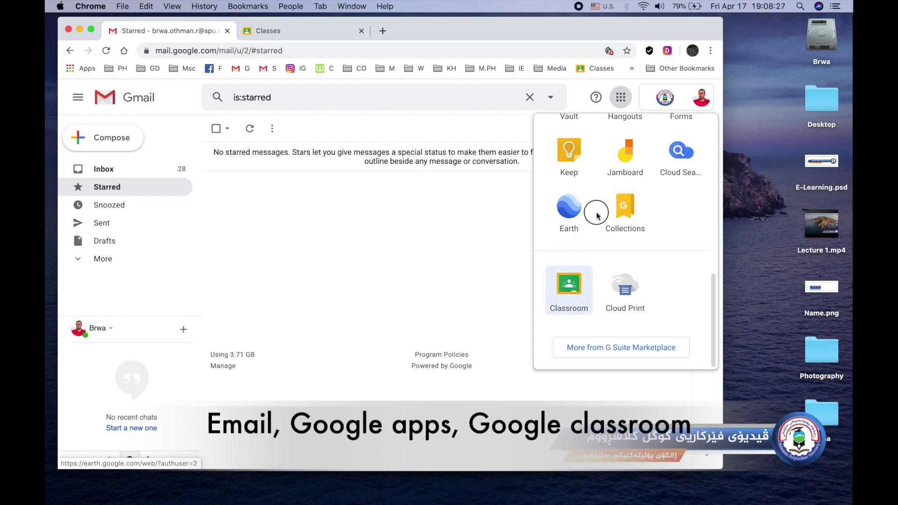
{"action": "left_click", "coordinate": [578, 275]}
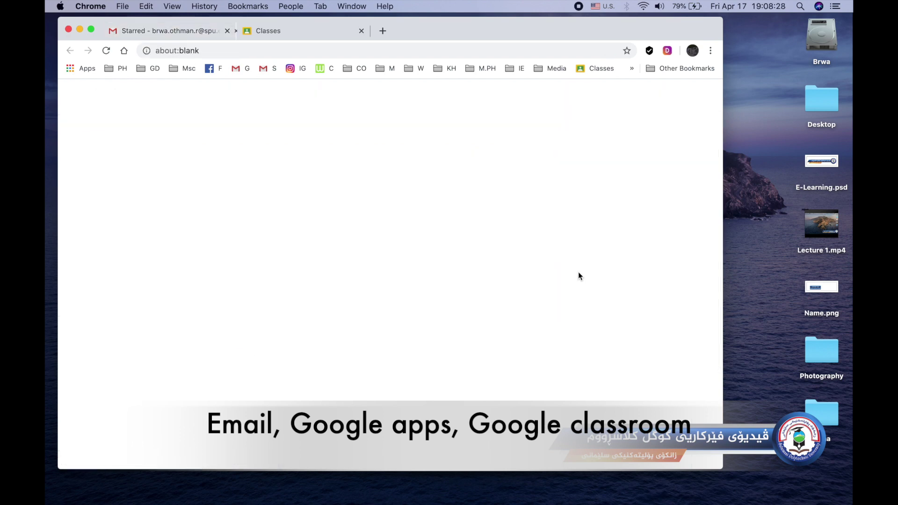
{"action": "left_click", "coordinate": [362, 30]}
{"action": "left_click", "coordinate": [331, 37]}
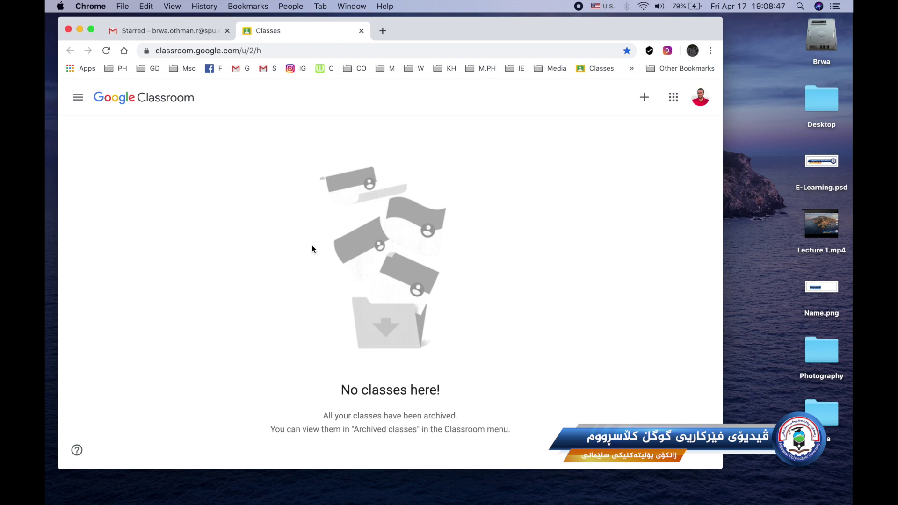
Create a class named "Photography" with the section "2019-2020"
{"action": "left_click", "coordinate": [645, 101]}
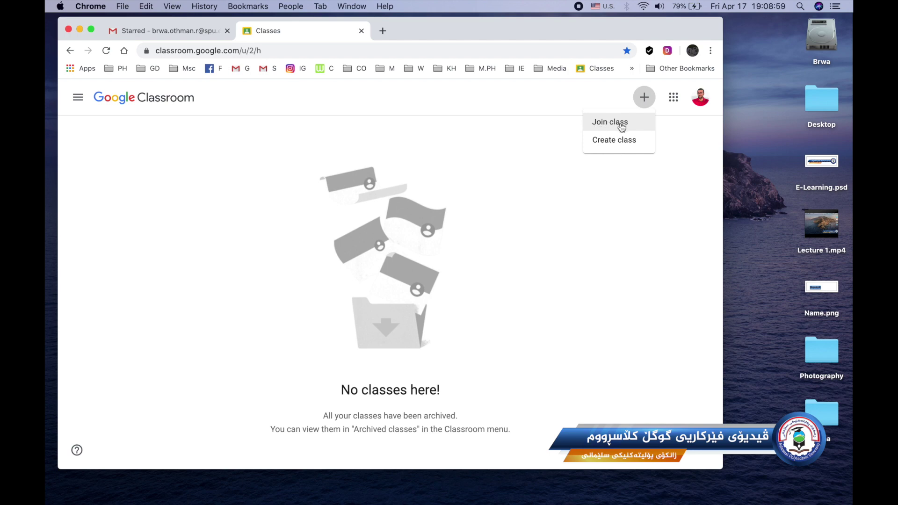
{"action": "left_click", "coordinate": [603, 146]}
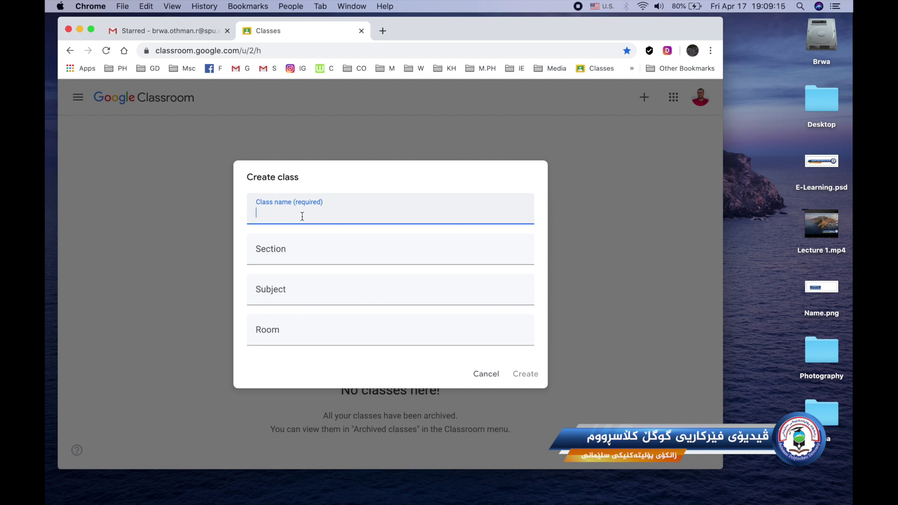
{"action": "type", "text": "Photography"}
{"action": "left_click", "coordinate": [282, 246]}
{"action": "left_click", "coordinate": [279, 302]}
{"action": "left_click", "coordinate": [277, 333]}
{"action": "left_click", "coordinate": [280, 257]}
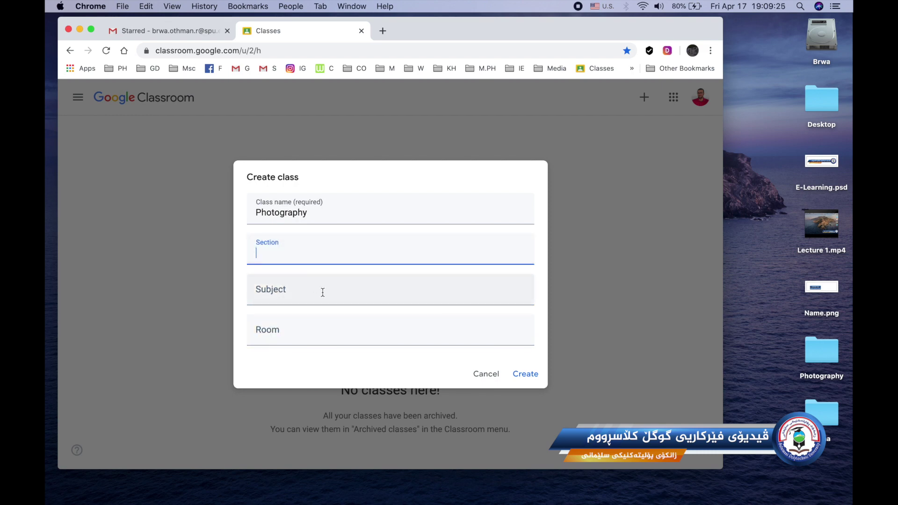
{"action": "type", "text": "2019-2020"}
{"action": "left_click", "coordinate": [524, 376]}
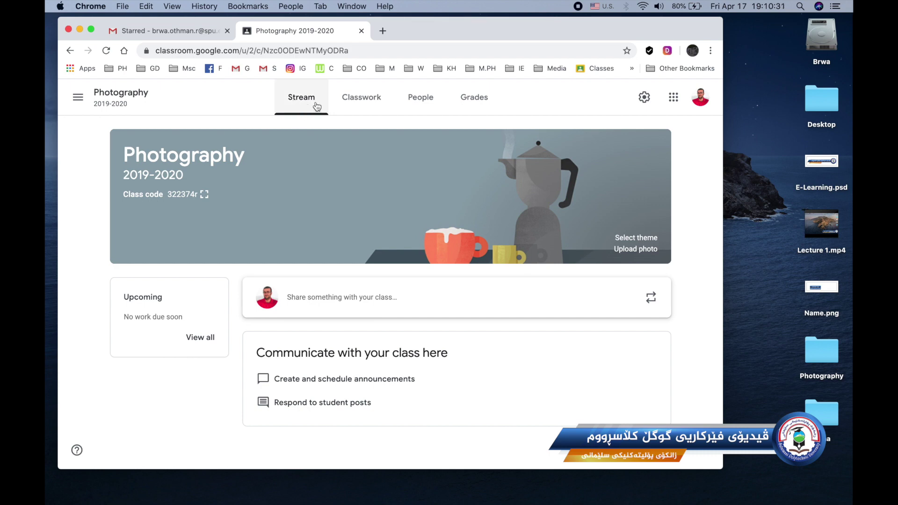
Start adding a new topic to the Photography class's classwork
{"action": "left_click", "coordinate": [366, 101]}
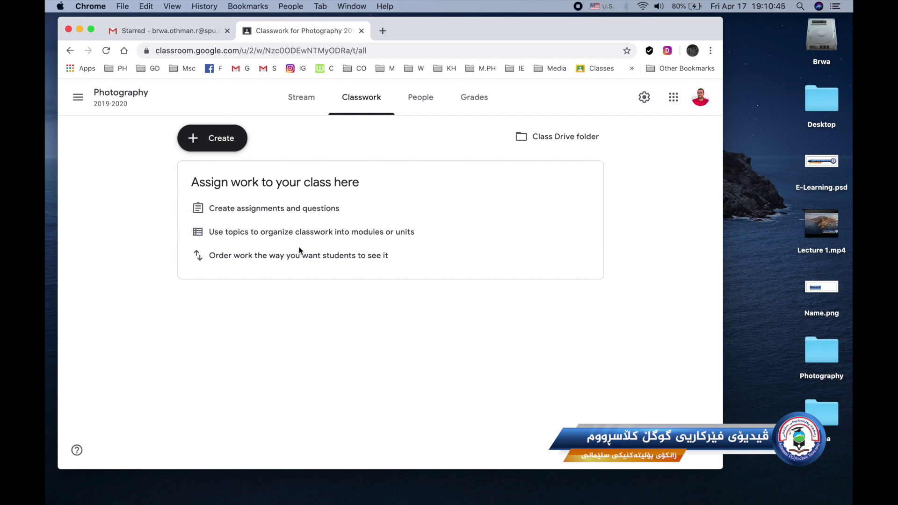
{"action": "left_click", "coordinate": [220, 140]}
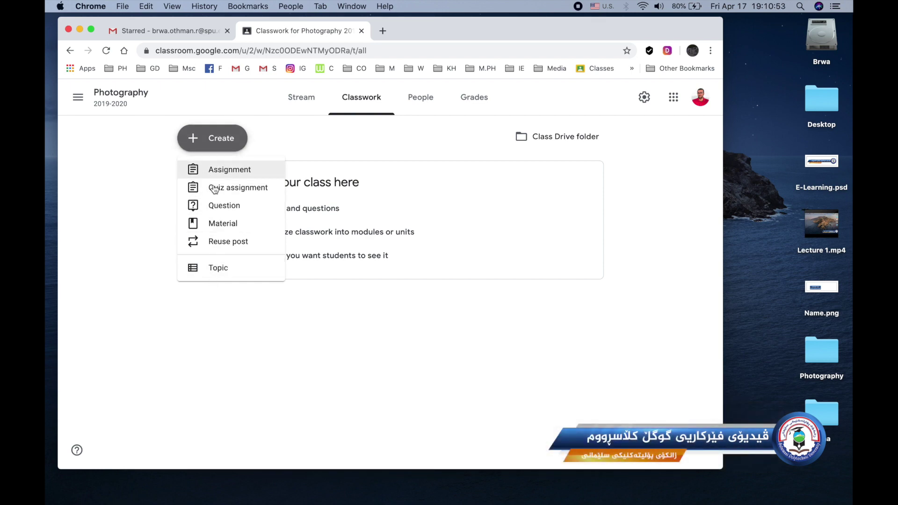
{"action": "left_click", "coordinate": [222, 269]}
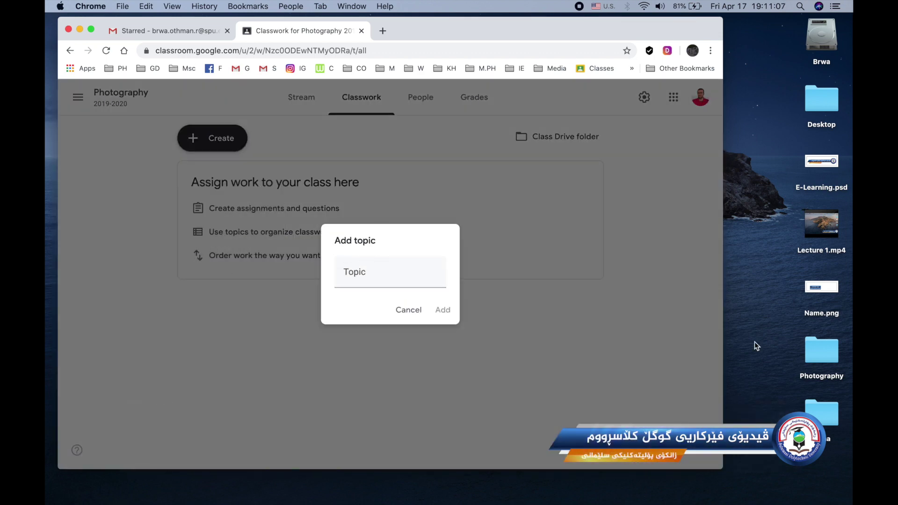
Switch to Finder, open the Topics folder inside the desktop's Photography folder, and move its window clear of the topic dialog
{"action": "double_click", "coordinate": [818, 349]}
{"action": "left_click_drag", "start_coordinate": [457, 141], "coordinate": [541, 106]}
{"action": "double_click", "coordinate": [520, 154]}
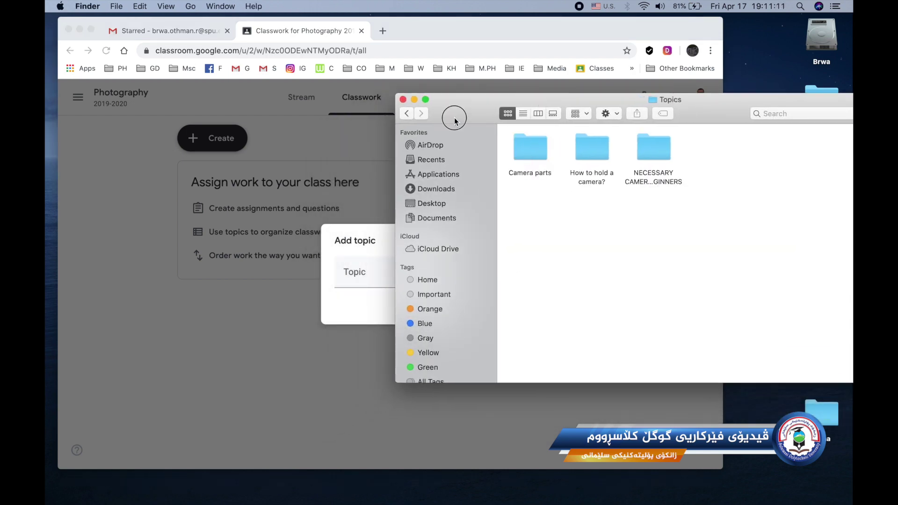
{"action": "left_click_drag", "start_coordinate": [454, 114], "coordinate": [541, 94]}
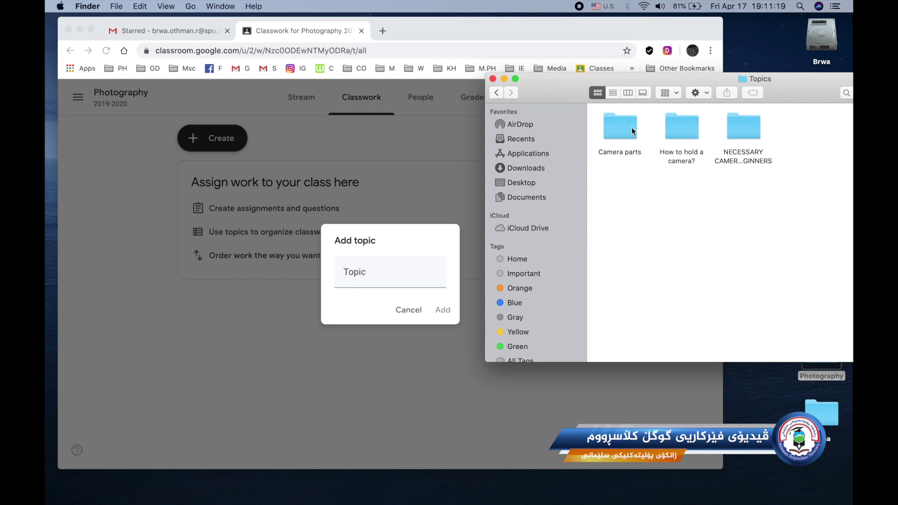
Switch to Chrome and try naming the topic "Camera Parts" in English and "بەشەکانی کامیرا" in Kurdish
{"action": "left_click", "coordinate": [380, 280]}
{"action": "left_click", "coordinate": [371, 279]}
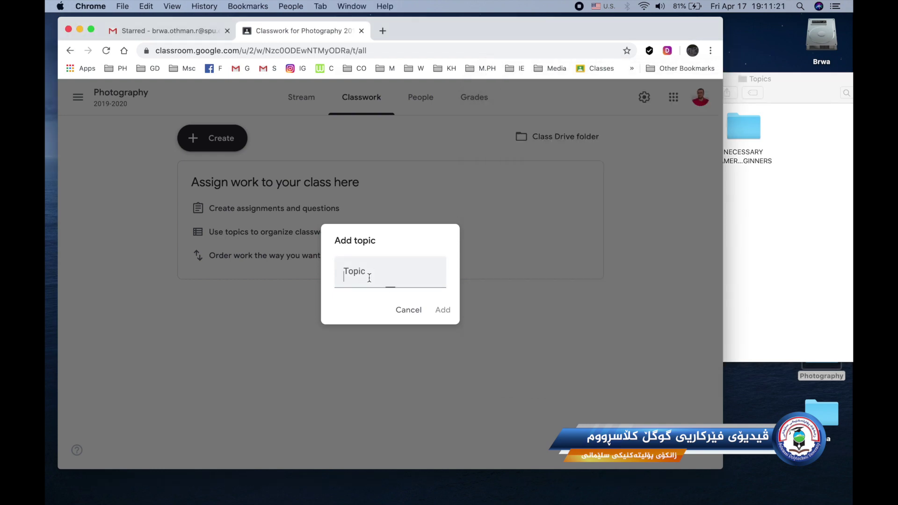
{"action": "type", "text": "Camera Parts"}
{"action": "triple_click", "coordinate": [401, 276]}
{"action": "key", "text": "BackSpace"}
{"action": "key", "text": "ctrl+space"}
{"action": "type", "text": "بەشەکانی"}
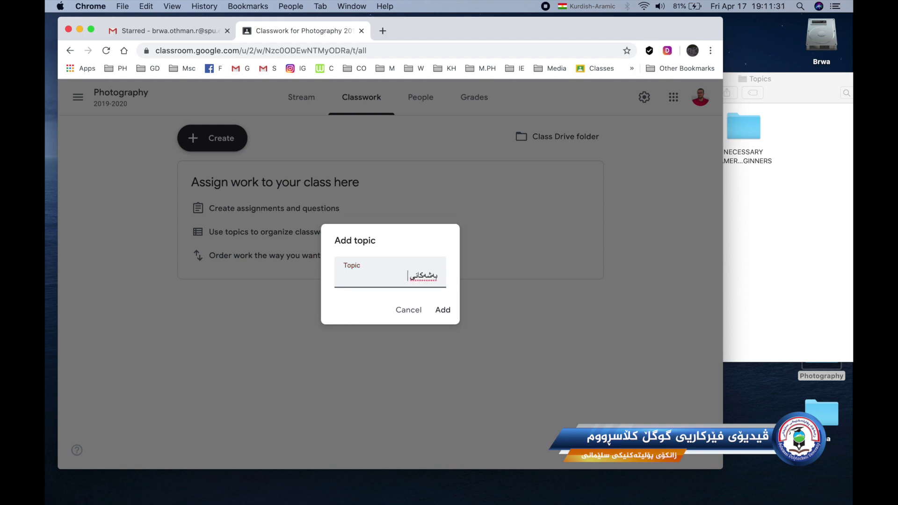
{"action": "type", "text": " کامیرا"}
Replace the topic name with "Camera parts" in English and add the topic
{"action": "key", "text": "super+a"}
{"action": "key", "text": "ctrl+space"}
{"action": "type", "text": "Camera"}
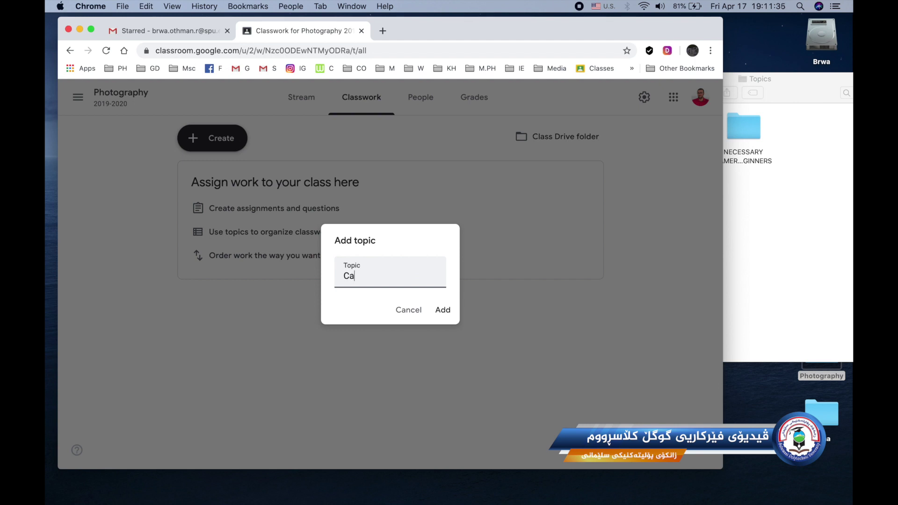
{"action": "type", "text": "rts"}
{"action": "left_click", "coordinate": [445, 310]}
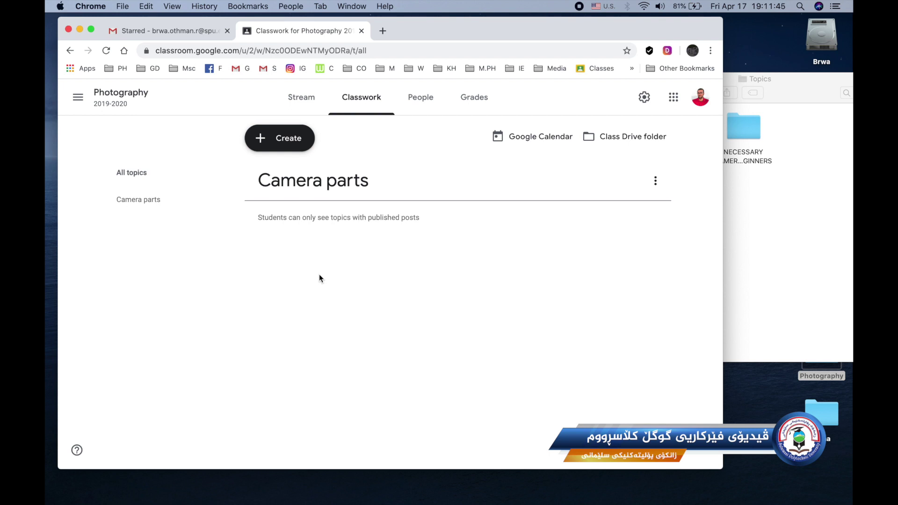
Switch to Finder, open the Camera parts folder, and move its window away from the class page
{"action": "left_click", "coordinate": [763, 198]}
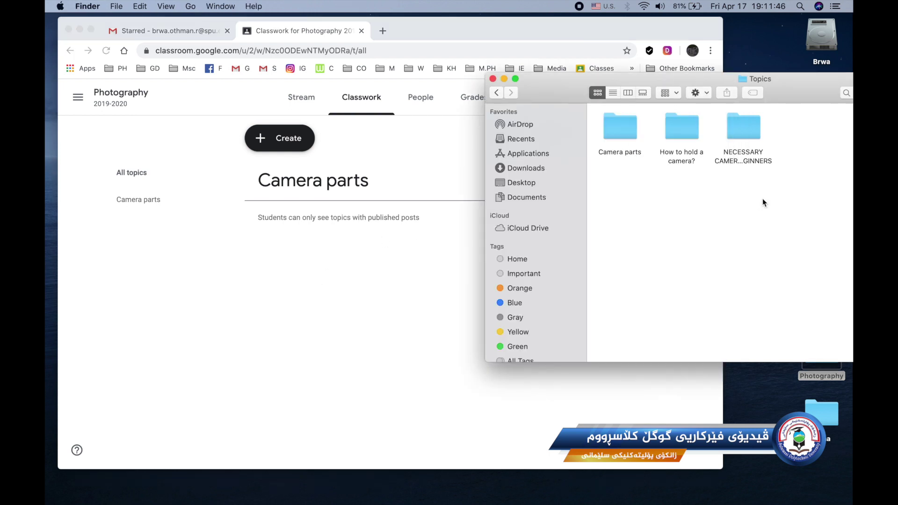
{"action": "double_click", "coordinate": [624, 136]}
{"action": "left_click_drag", "start_coordinate": [551, 85], "coordinate": [585, 87]}
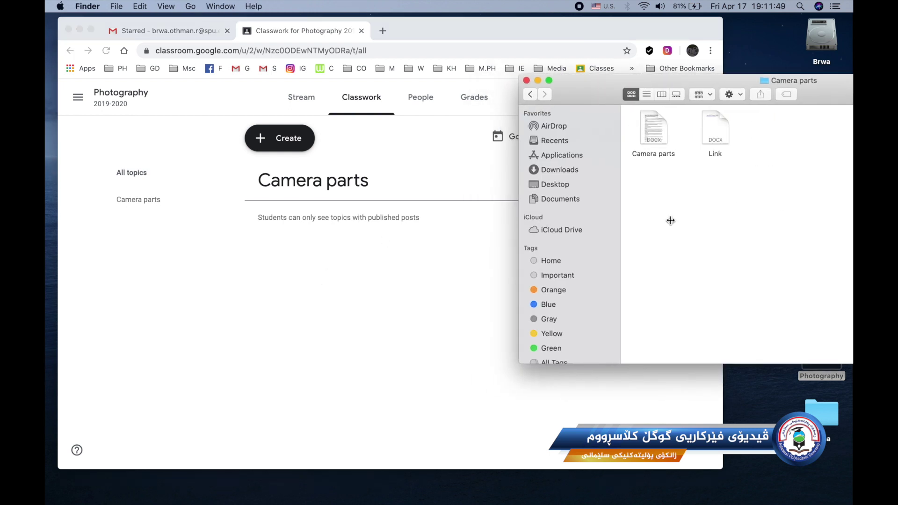
Switch to Chrome and start a new material post in the Photography class's classwork
{"action": "left_click", "coordinate": [279, 128]}
{"action": "left_click", "coordinate": [283, 142]}
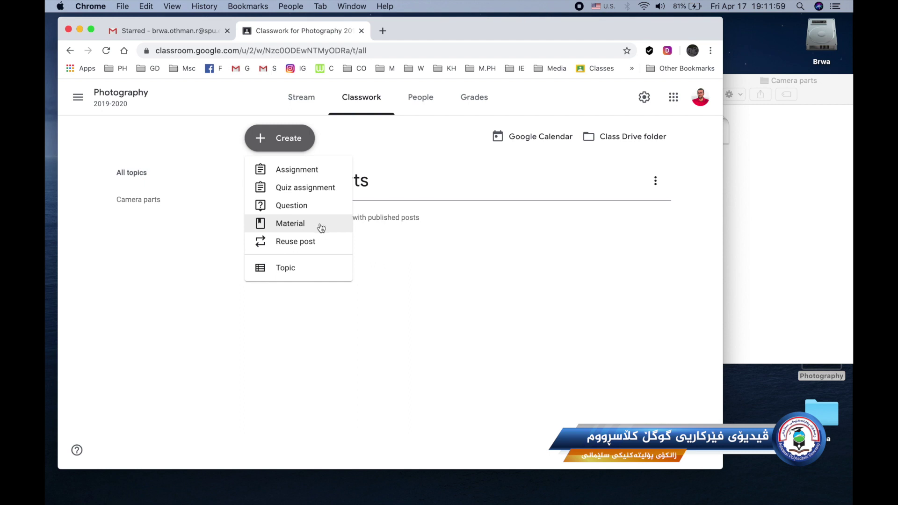
{"action": "left_click", "coordinate": [301, 226]}
{"action": "left_click", "coordinate": [297, 304]}
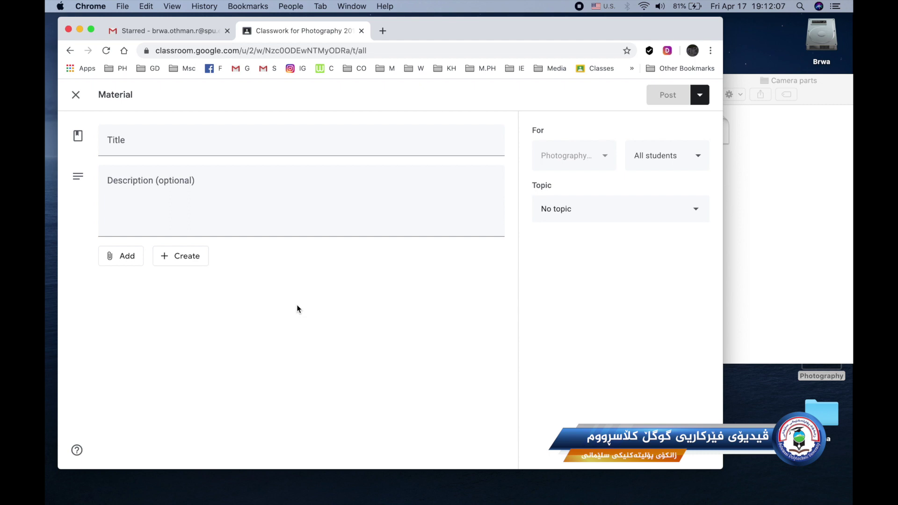
Title the material "Camera part" and enter "Info." as its description
{"action": "left_click", "coordinate": [133, 141]}
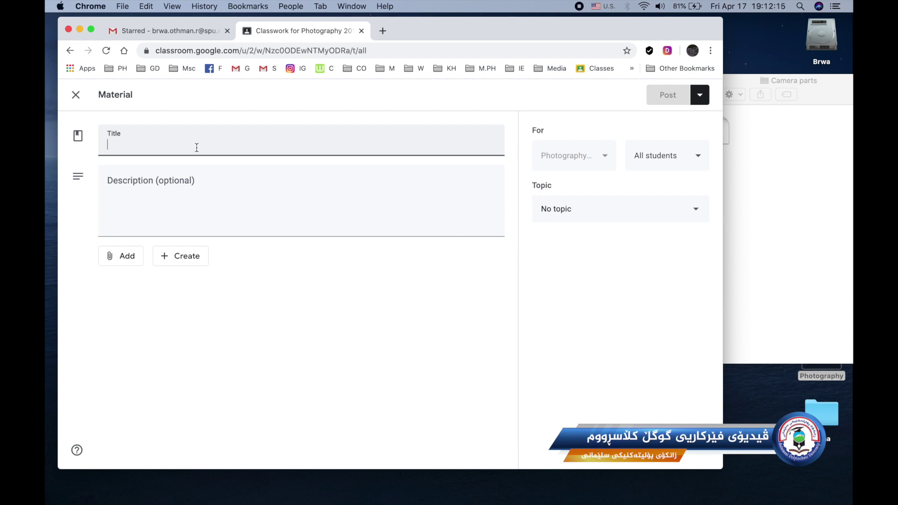
{"action": "left_click", "coordinate": [727, 179]}
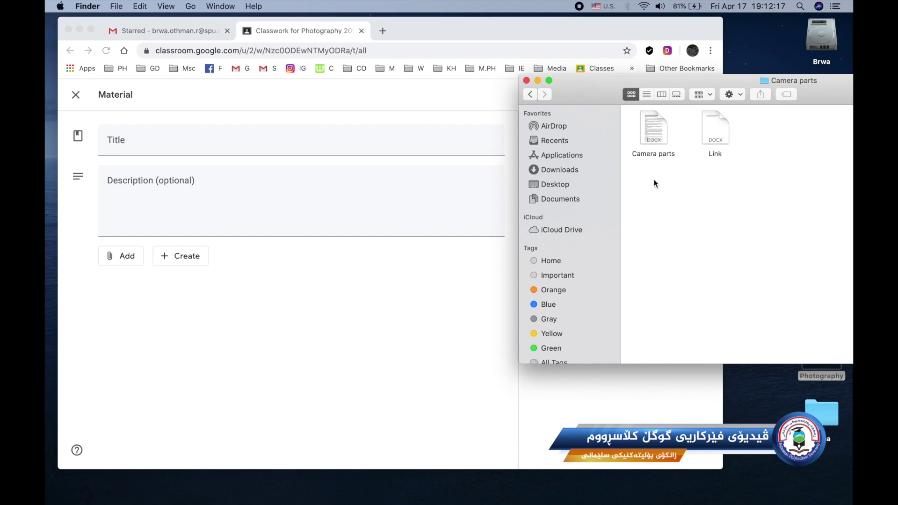
{"action": "left_click", "coordinate": [189, 147]}
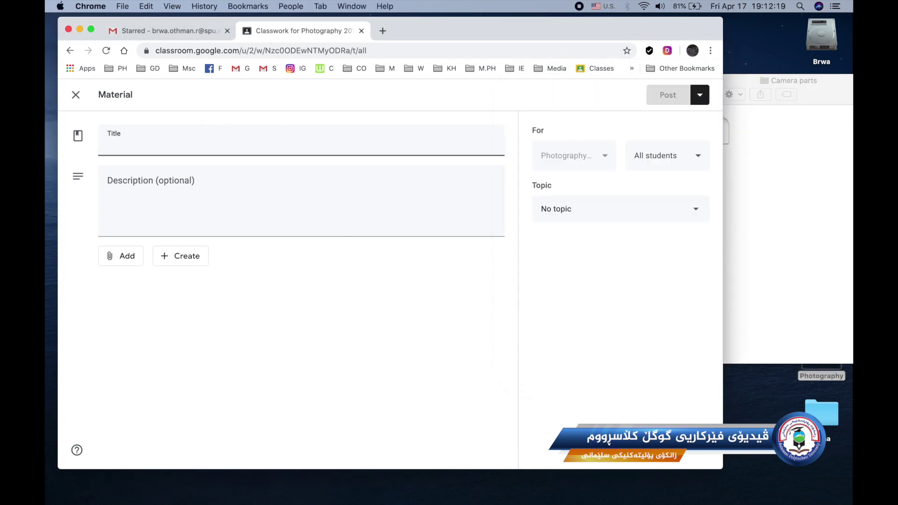
{"action": "type", "text": "Camera par"}
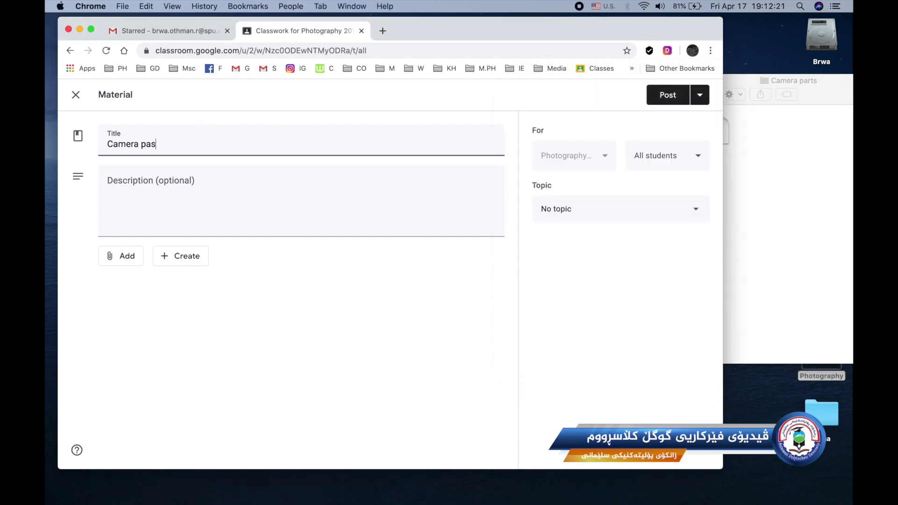
{"action": "type", "text": "t"}
{"action": "left_click", "coordinate": [170, 173]}
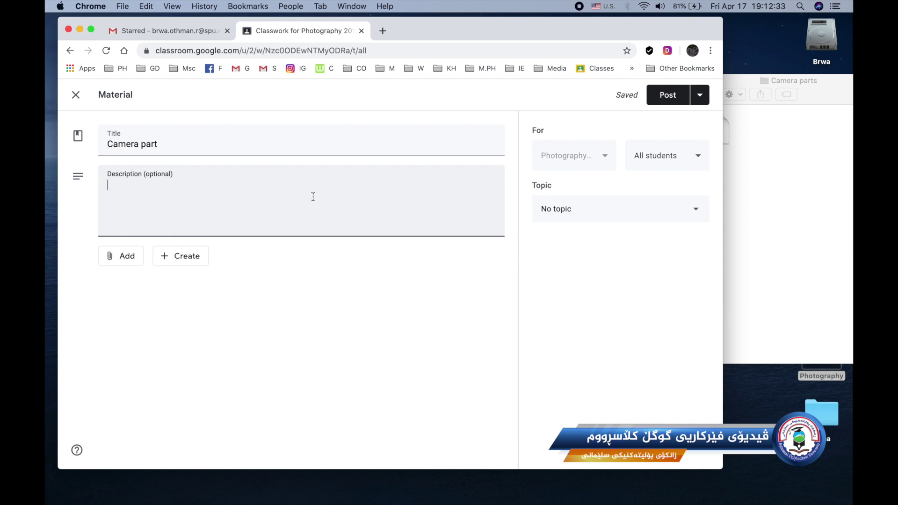
{"action": "type", "text": "Infor."}
{"action": "left_click", "coordinate": [164, 305]}
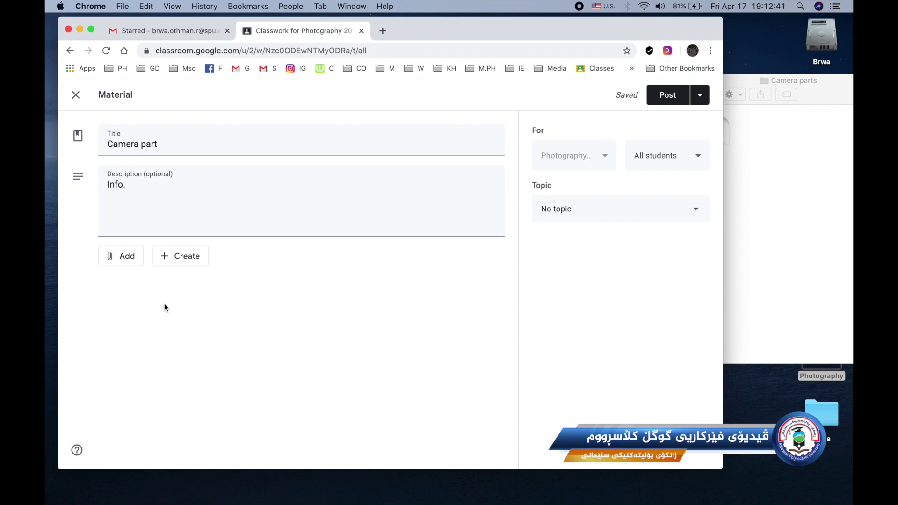
Look through the recent Google Drive files available for attachment and close the picker without adding any
{"action": "left_click", "coordinate": [129, 261]}
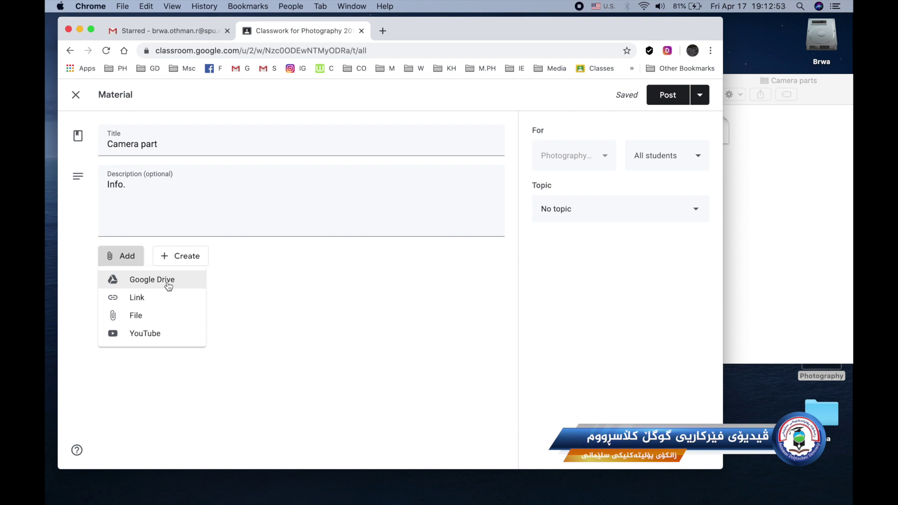
{"action": "left_click", "coordinate": [168, 284]}
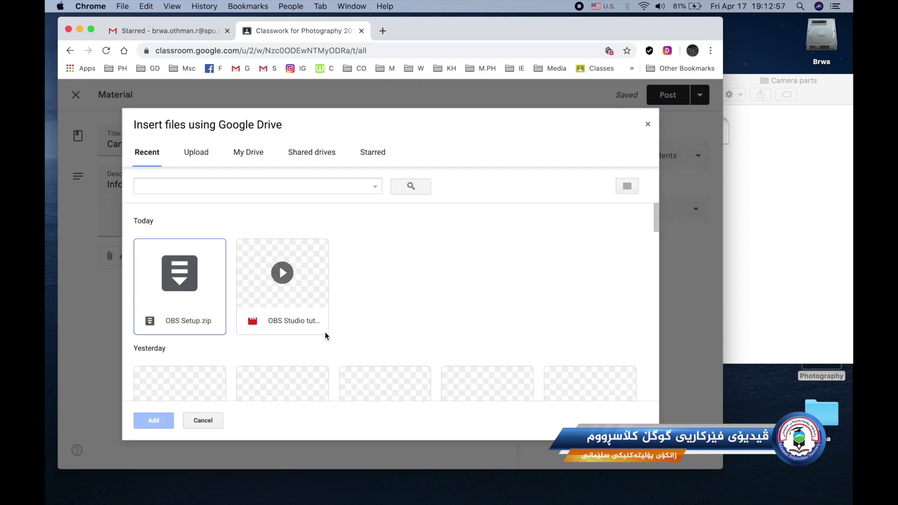
{"action": "scroll", "coordinate": [353, 316], "scroll_direction": "down", "scroll_amount": 3}
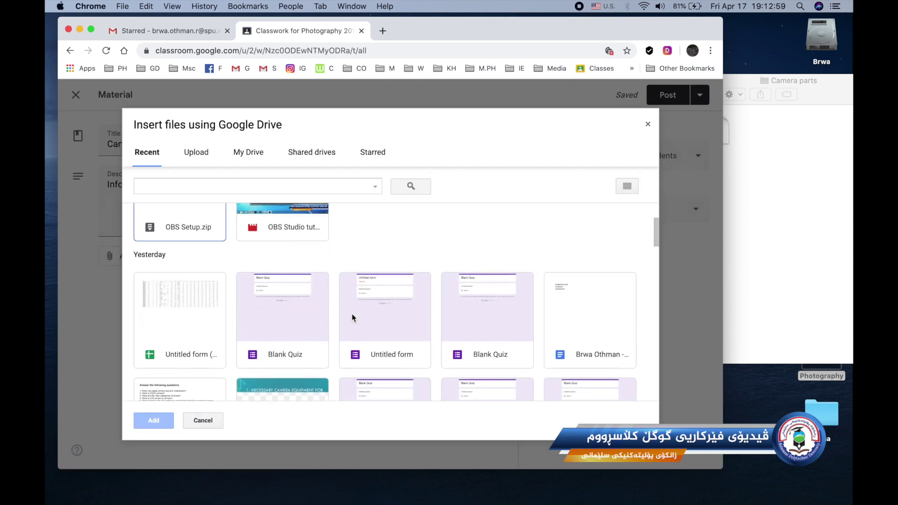
{"action": "scroll", "coordinate": [352, 317], "scroll_direction": "up", "scroll_amount": 3}
{"action": "scroll", "coordinate": [367, 286], "scroll_direction": "down", "scroll_amount": 3}
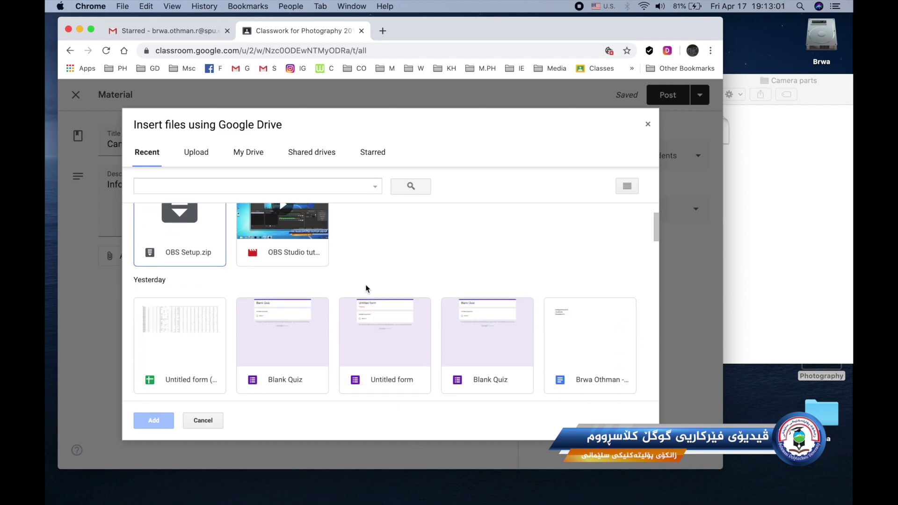
{"action": "left_click", "coordinate": [214, 420]}
{"action": "left_click", "coordinate": [120, 256]}
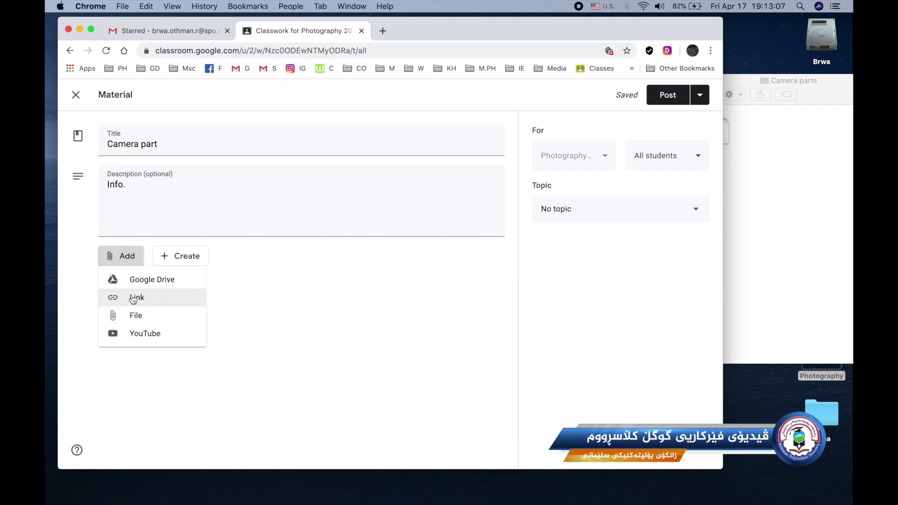
{"action": "left_click", "coordinate": [161, 300]}
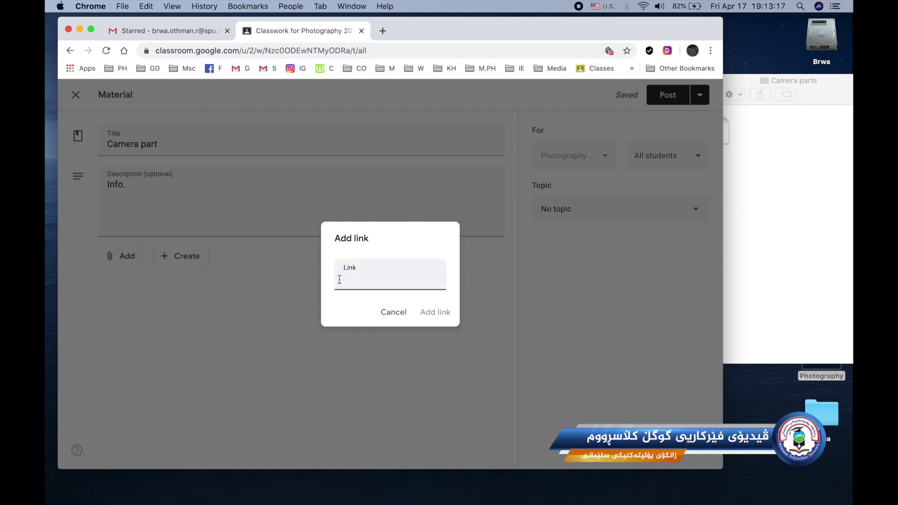
{"action": "left_click", "coordinate": [397, 312]}
Look at the device file upload option for attachments and its file browser, and close both without choosing a file
{"action": "left_click", "coordinate": [117, 258]}
{"action": "left_click", "coordinate": [135, 318]}
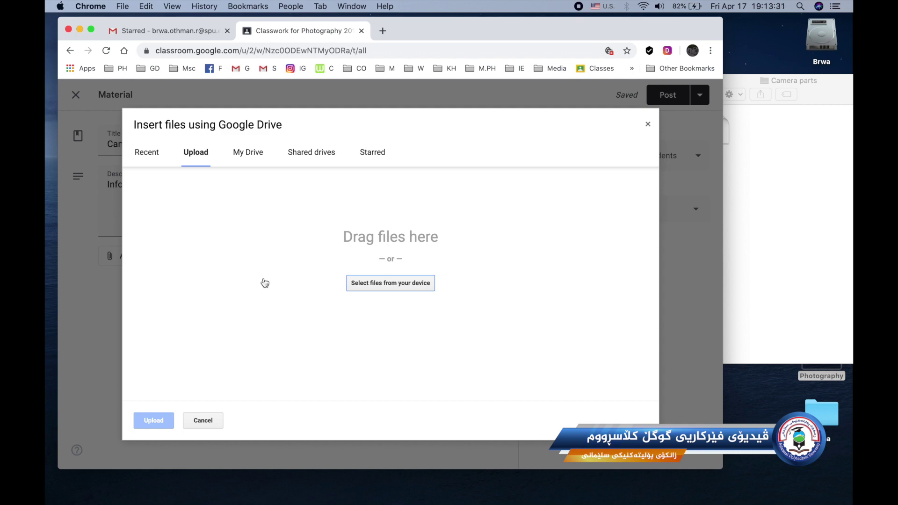
{"action": "left_click", "coordinate": [382, 289]}
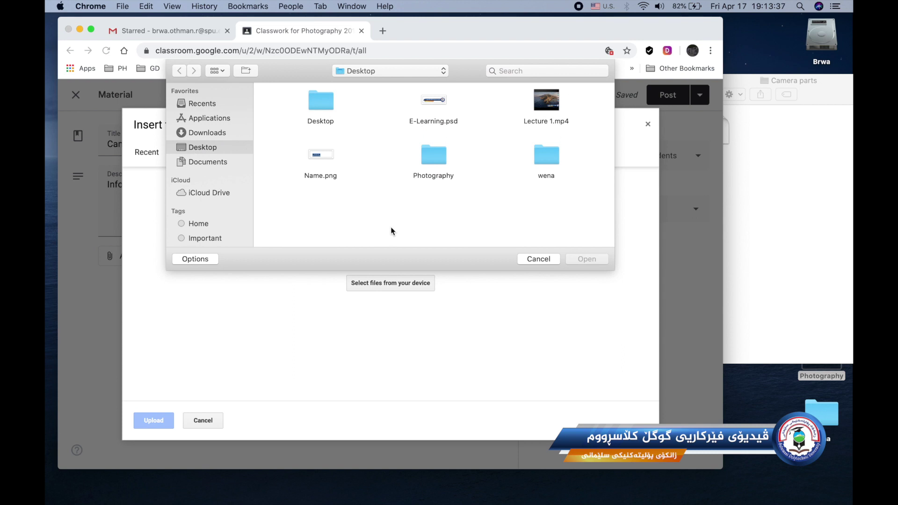
{"action": "left_click", "coordinate": [533, 260]}
{"action": "left_click", "coordinate": [203, 420]}
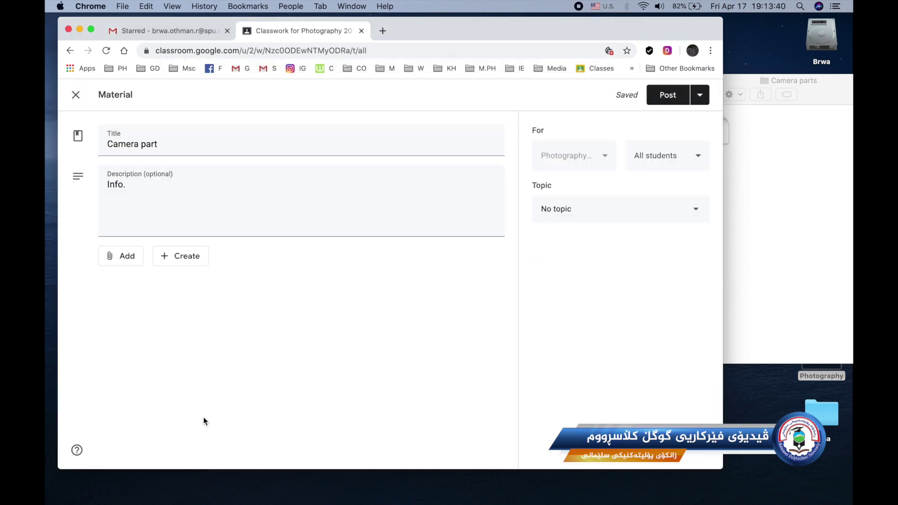
Look at the YouTube attachment options, entering "camera" for a video search and viewing the URL option, and close without adding a video
{"action": "left_click", "coordinate": [133, 264]}
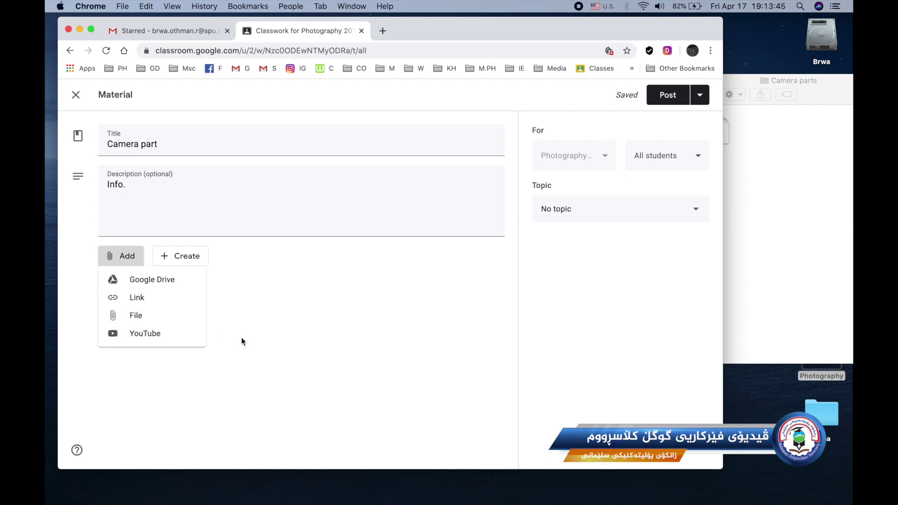
{"action": "left_click", "coordinate": [166, 338]}
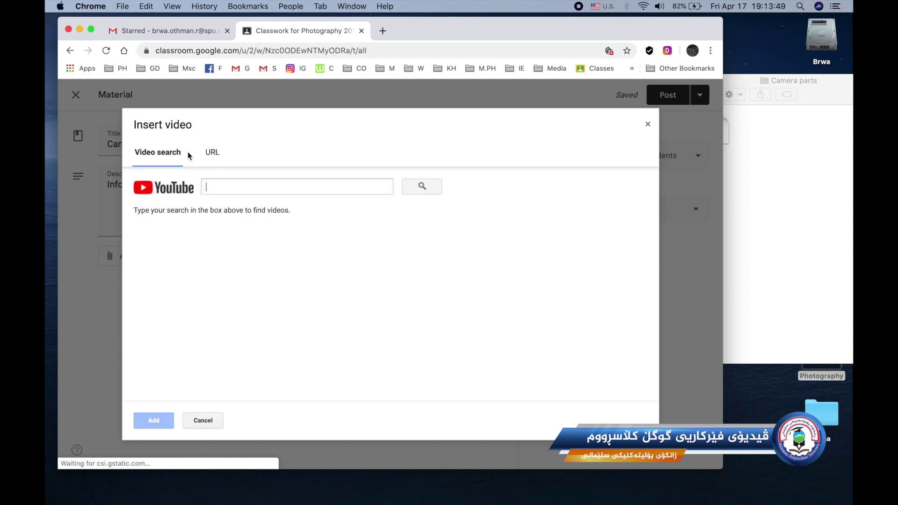
{"action": "left_click", "coordinate": [230, 186]}
{"action": "type", "text": "camera"}
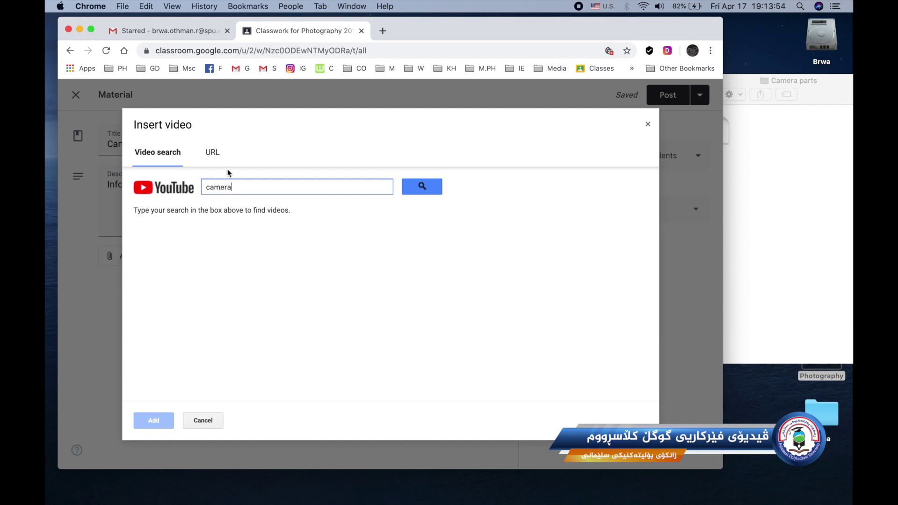
{"action": "left_click", "coordinate": [215, 153]}
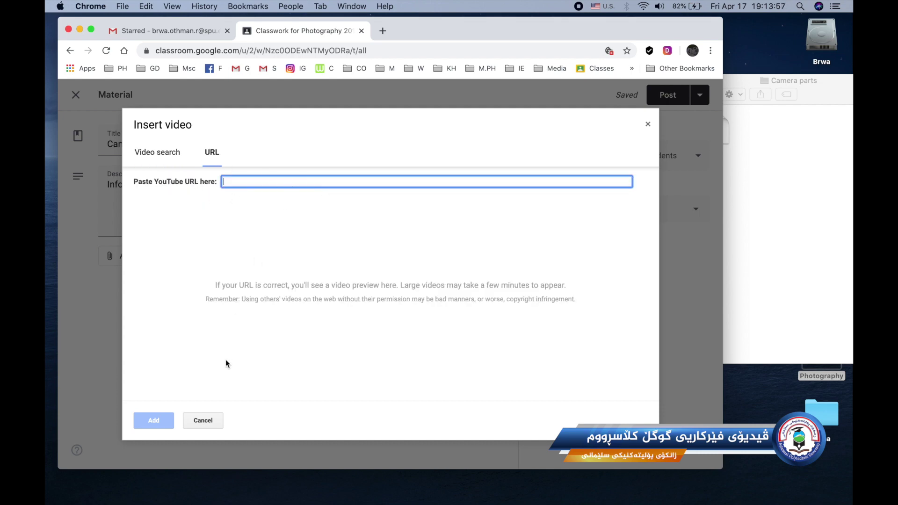
{"action": "left_click", "coordinate": [211, 421]}
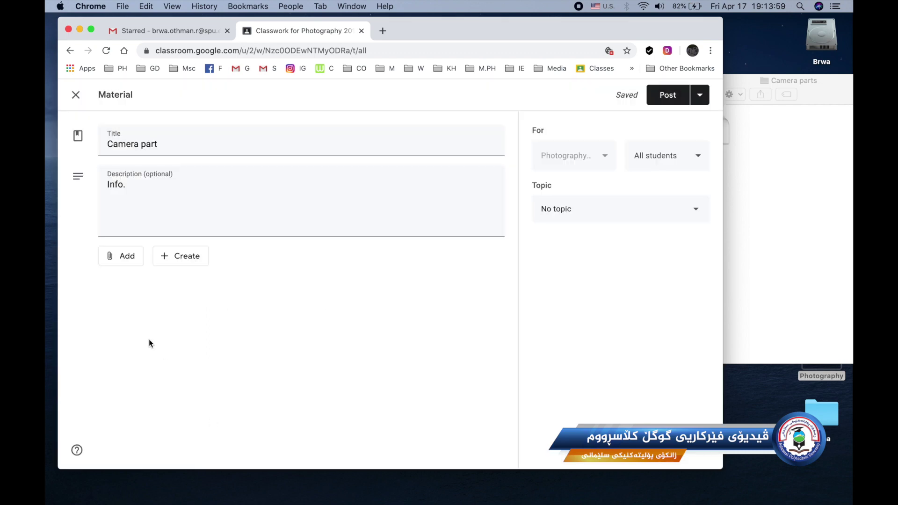
Switch to Finder and open the Link document from the Camera parts folder
{"action": "left_click", "coordinate": [131, 265]}
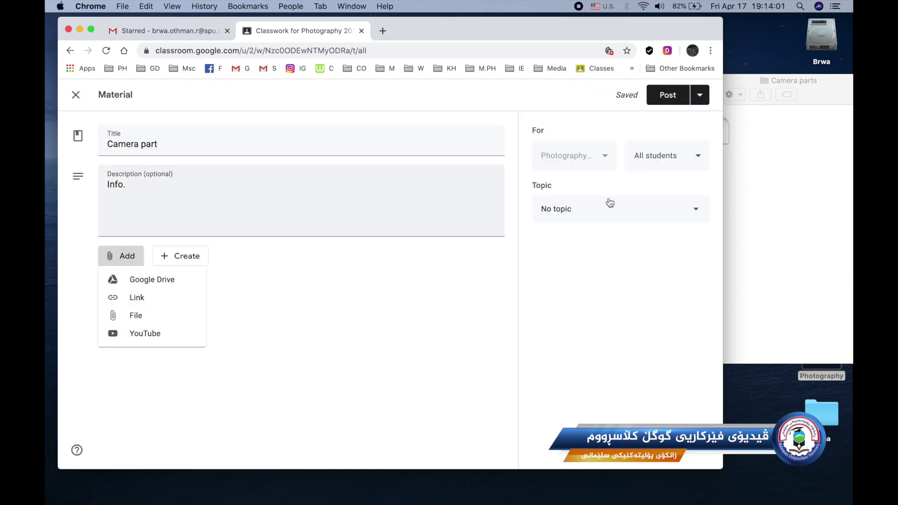
{"action": "left_click", "coordinate": [742, 187]}
{"action": "left_click", "coordinate": [662, 150]}
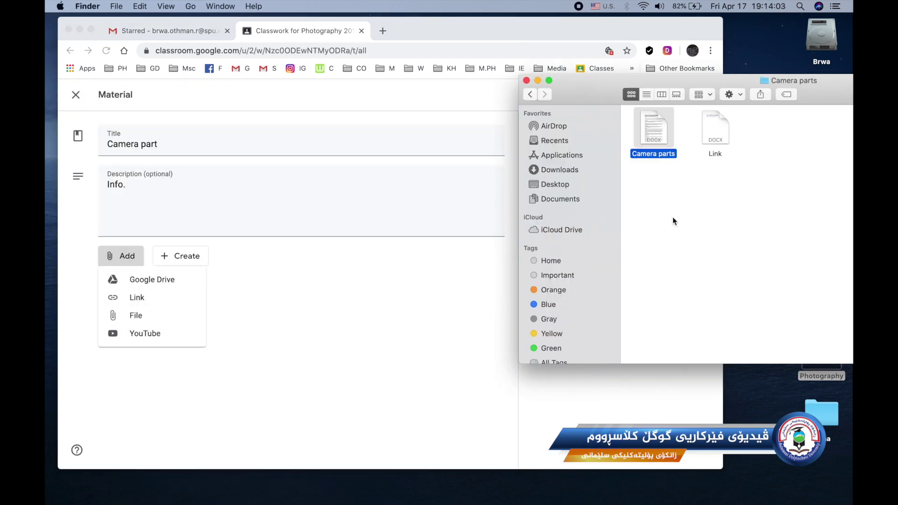
{"action": "left_click", "coordinate": [719, 133]}
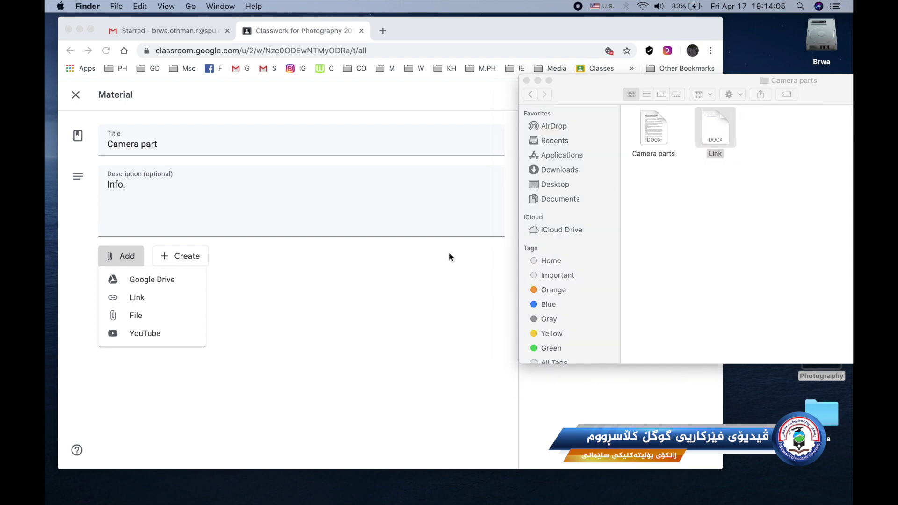
Switch to Chrome and upload Camera parts.docx from the Camera parts folder inside Photography's Topics as an attachment to the material
{"action": "left_click", "coordinate": [253, 322]}
{"action": "left_click", "coordinate": [149, 322]}
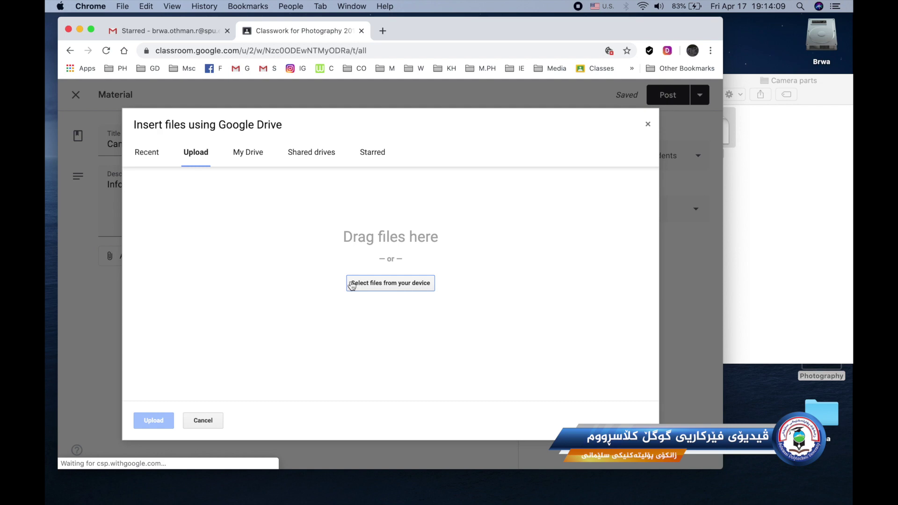
{"action": "left_click", "coordinate": [370, 287]}
{"action": "double_click", "coordinate": [421, 160]}
{"action": "double_click", "coordinate": [313, 100]}
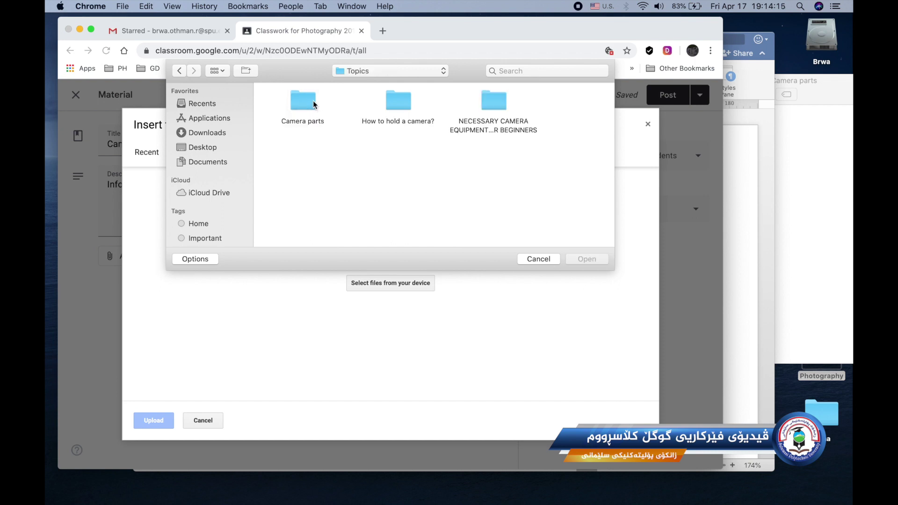
{"action": "double_click", "coordinate": [307, 101]}
{"action": "left_click", "coordinate": [304, 100]}
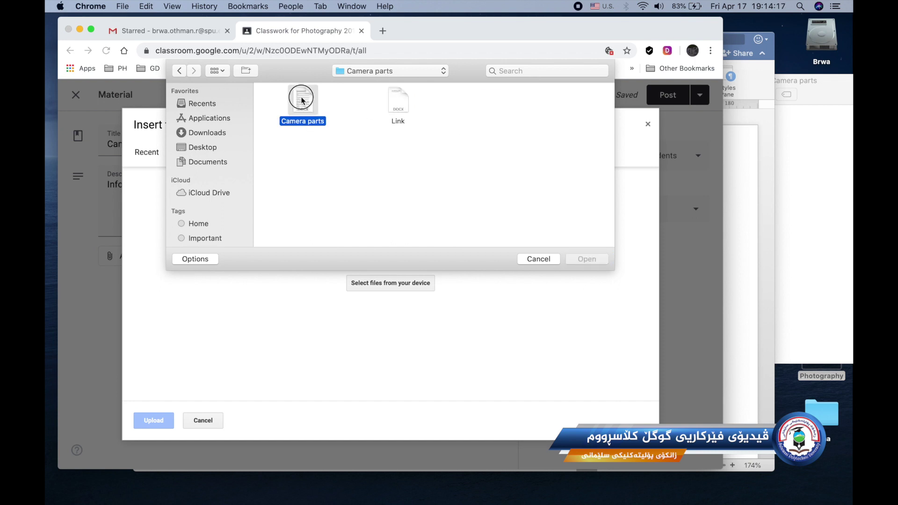
{"action": "left_click", "coordinate": [580, 260]}
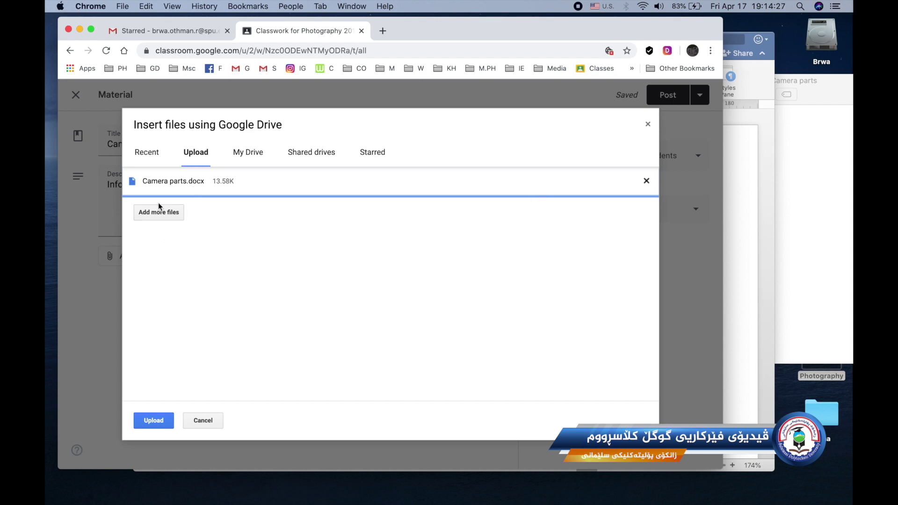
{"action": "left_click", "coordinate": [165, 215]}
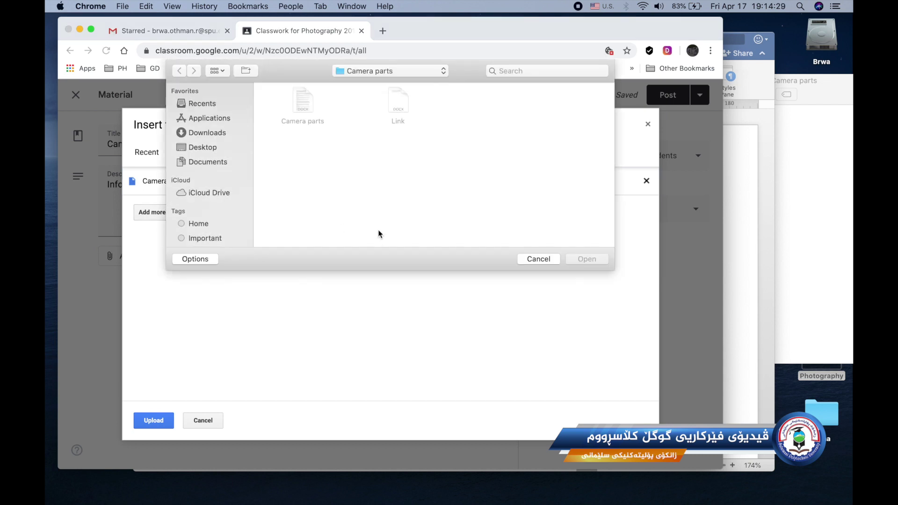
{"action": "left_click", "coordinate": [533, 259]}
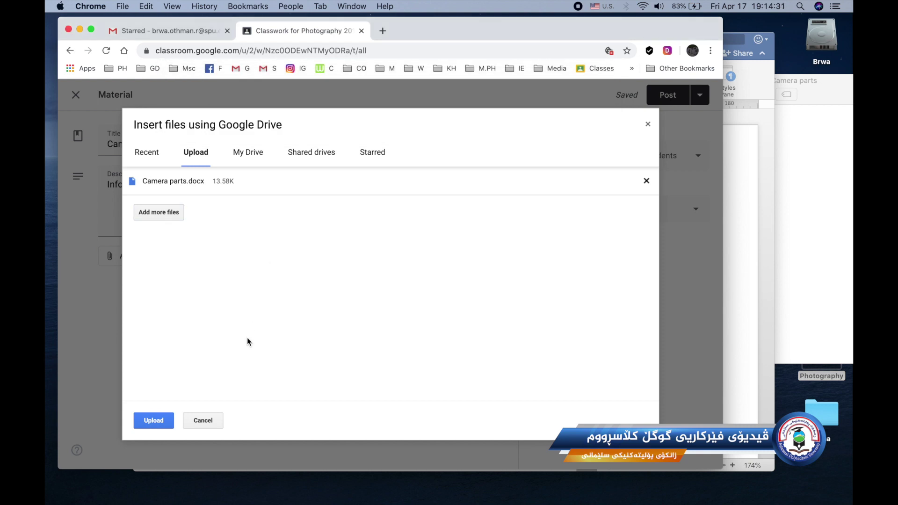
{"action": "left_click", "coordinate": [153, 420]}
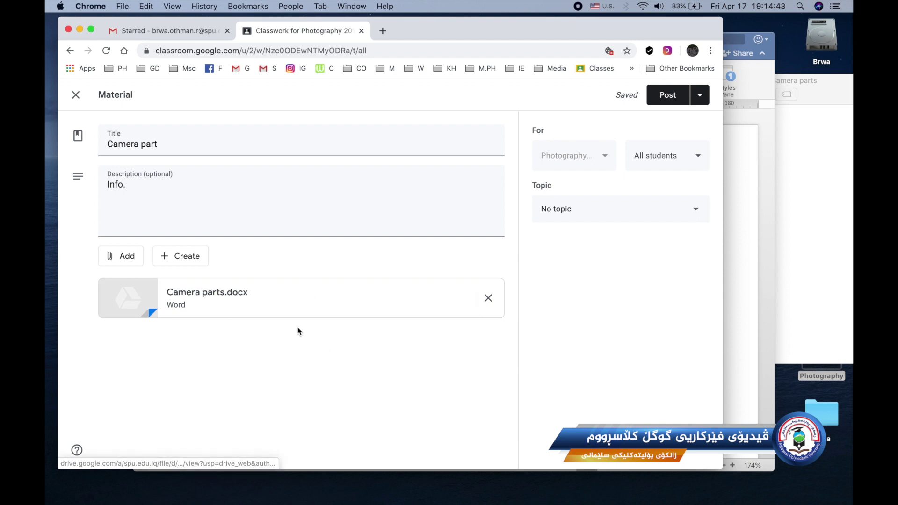
Start a link attachment, switch to Word, and copy the YouTube URL under "How a DSLR Camera Works" in the Link document
{"action": "left_click", "coordinate": [140, 268]}
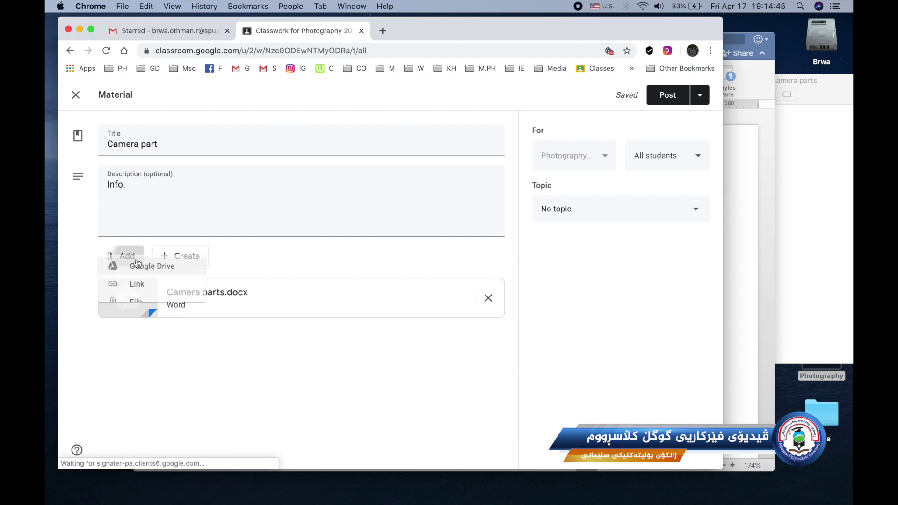
{"action": "left_click", "coordinate": [140, 298]}
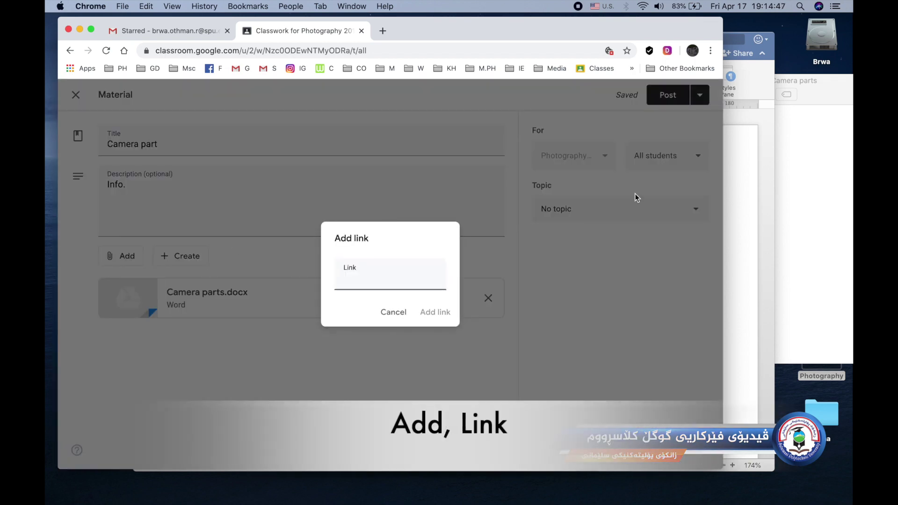
{"action": "left_click", "coordinate": [737, 198]}
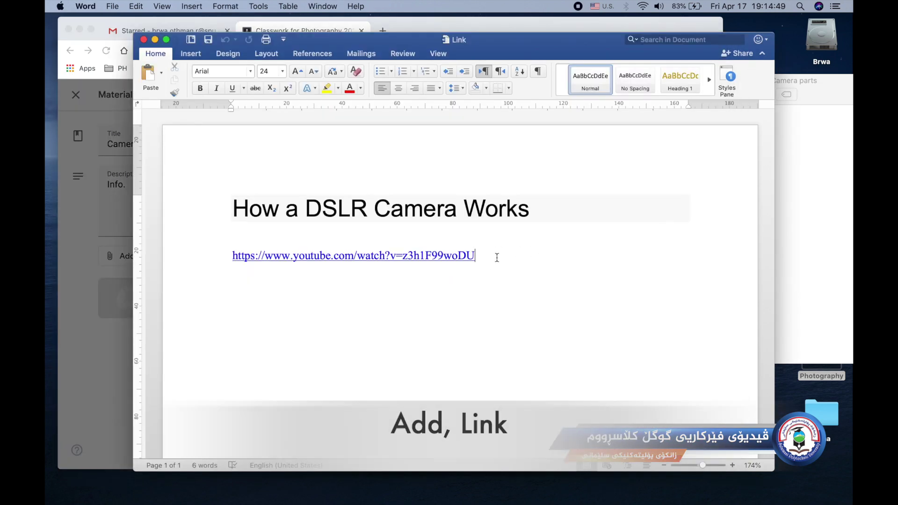
{"action": "left_click_drag", "start_coordinate": [498, 256], "coordinate": [226, 270]}
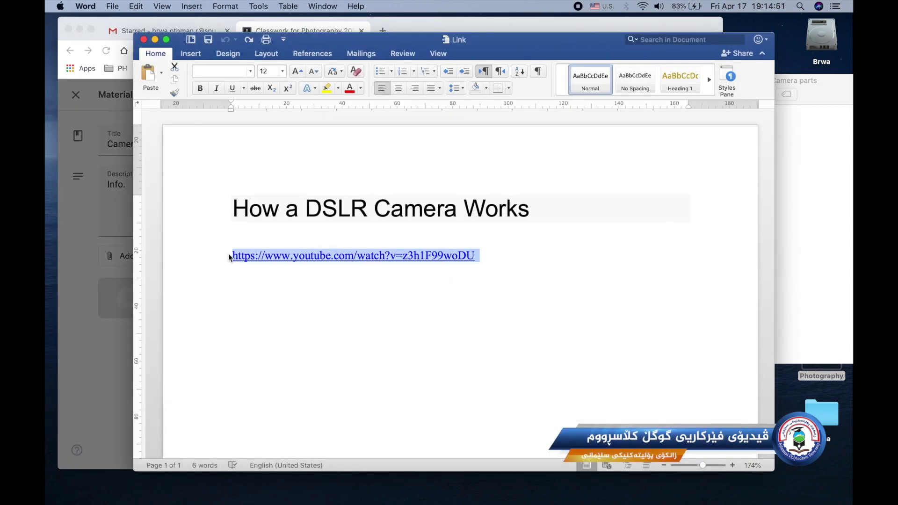
{"action": "left_click", "coordinate": [232, 256]}
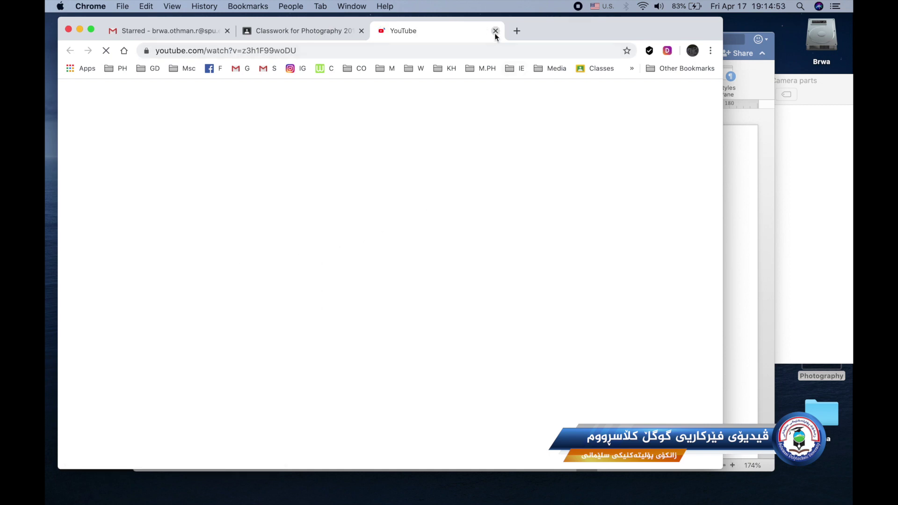
{"action": "left_click", "coordinate": [495, 31]}
{"action": "left_click", "coordinate": [739, 217]}
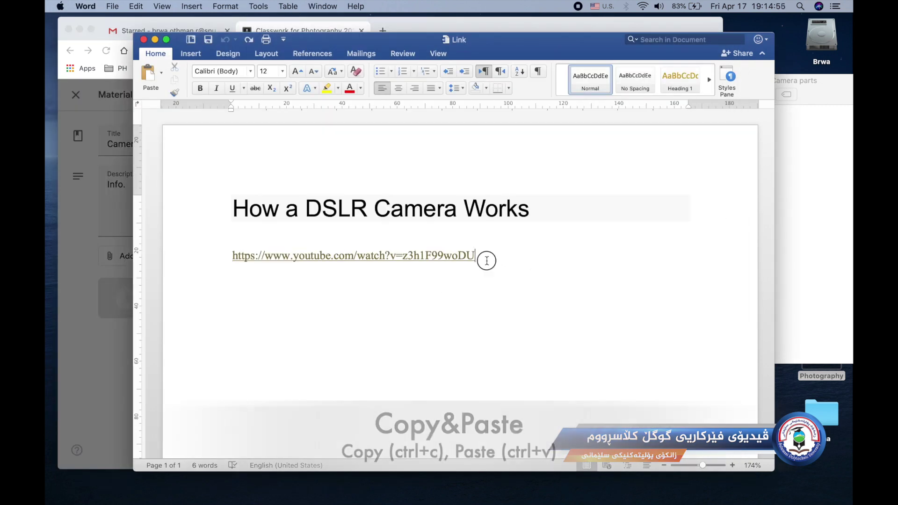
{"action": "triple_click", "coordinate": [488, 260]}
{"action": "key", "text": "ctrl+c"}
{"action": "left_click", "coordinate": [94, 339]}
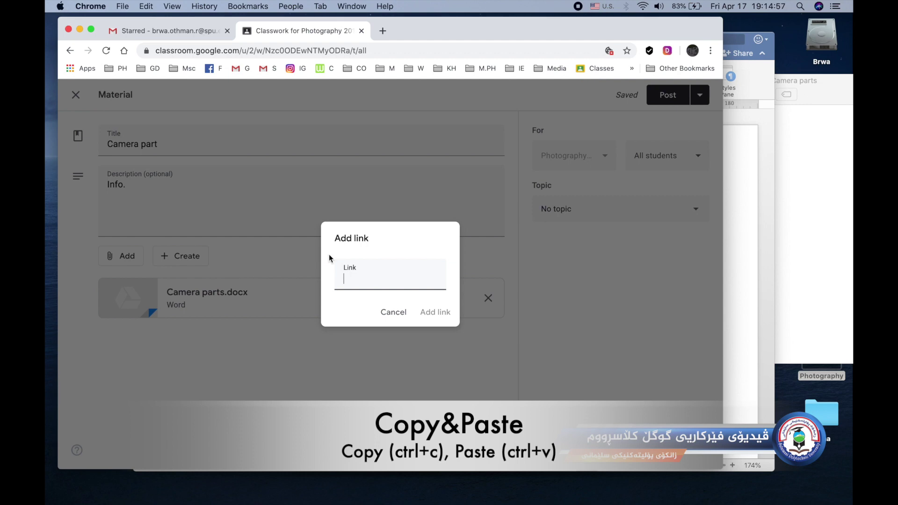
{"action": "key", "text": "ctrl+v"}
{"action": "left_click", "coordinate": [429, 311]}
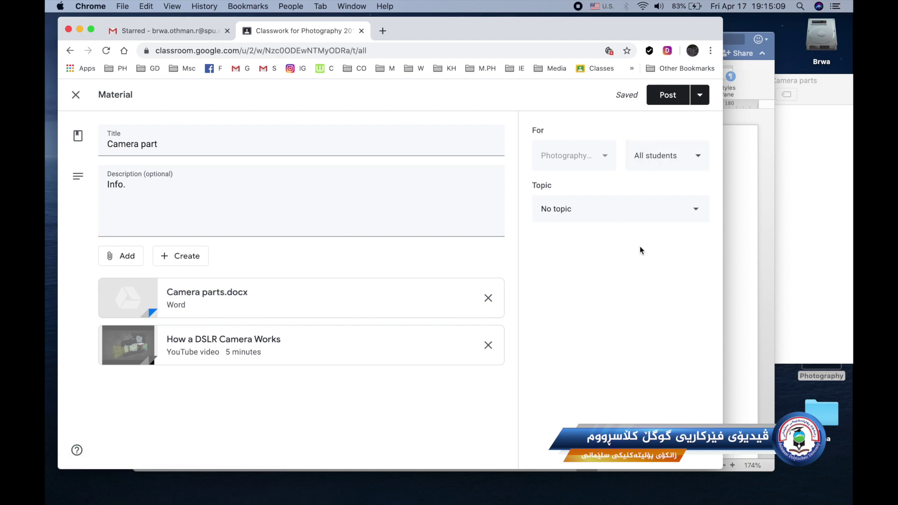
Check the student audience options, keeping All students, and assign the material to the Camera parts topic
{"action": "left_click", "coordinate": [648, 159]}
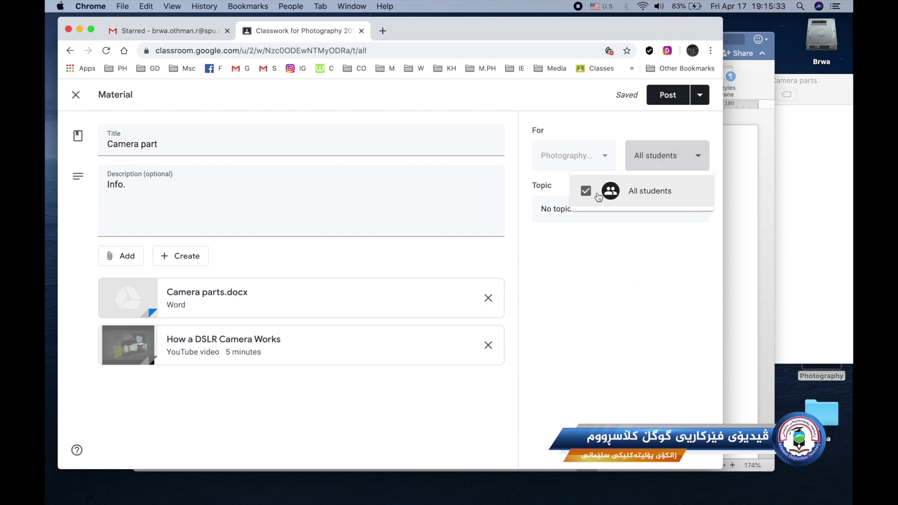
{"action": "left_click", "coordinate": [623, 254]}
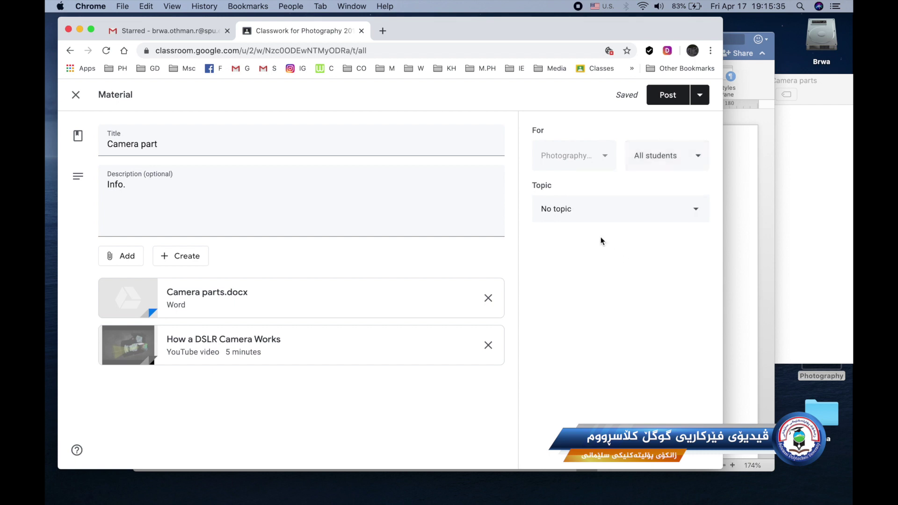
{"action": "left_click", "coordinate": [571, 206]}
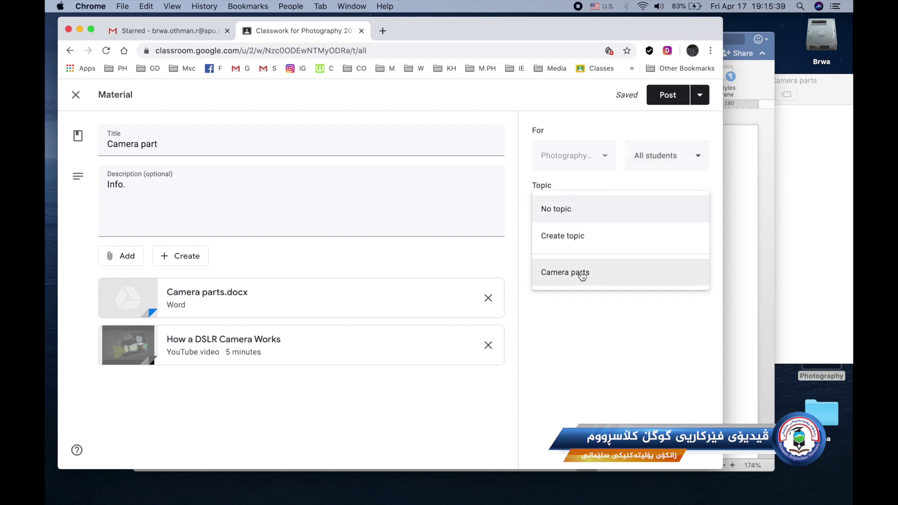
{"action": "left_click", "coordinate": [591, 283]}
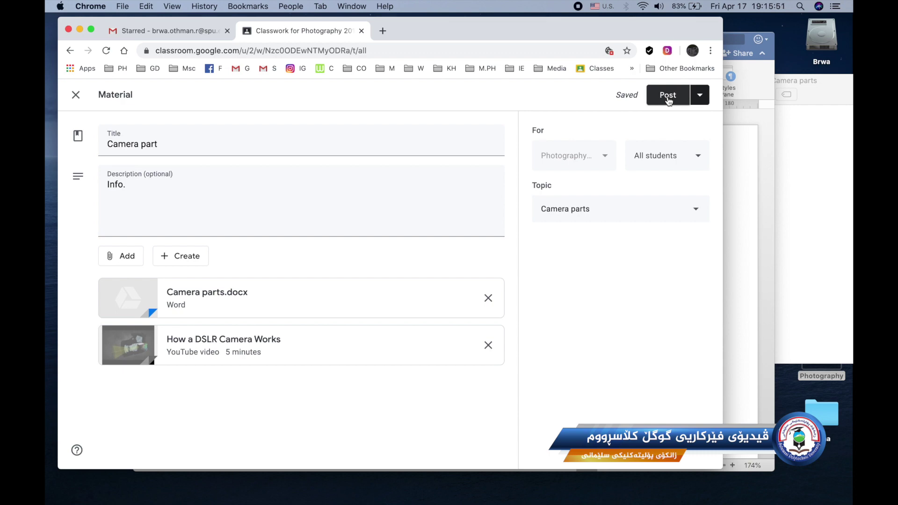
Try scheduling the material for Apr 21, 2020, and cancel the scheduling
{"action": "left_click", "coordinate": [696, 96]}
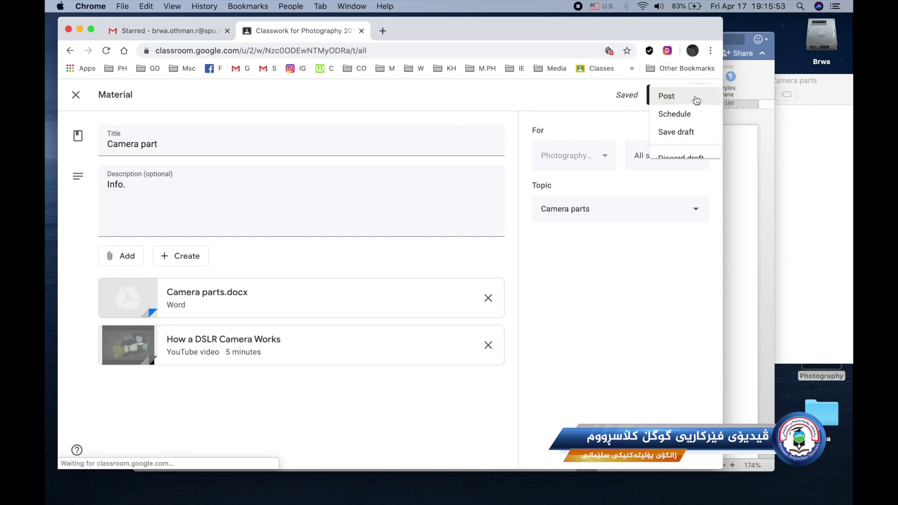
{"action": "left_click", "coordinate": [670, 118]}
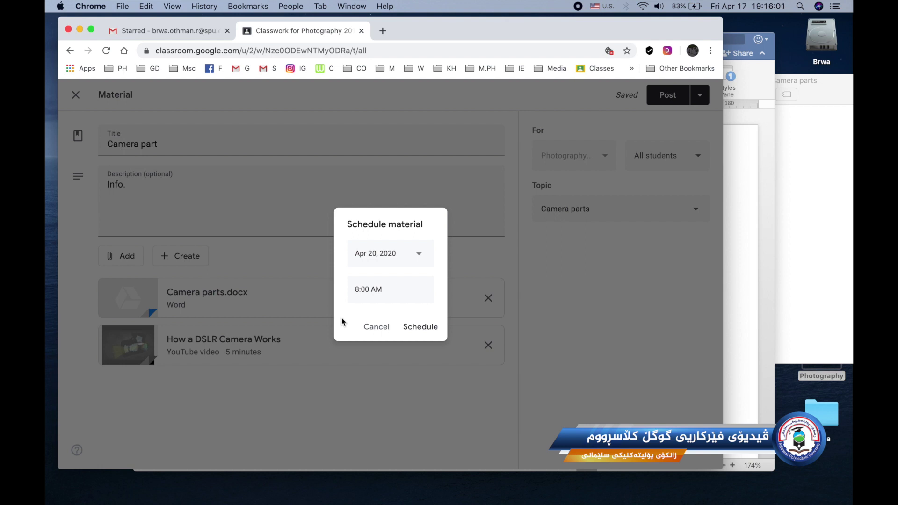
{"action": "left_click", "coordinate": [416, 263]}
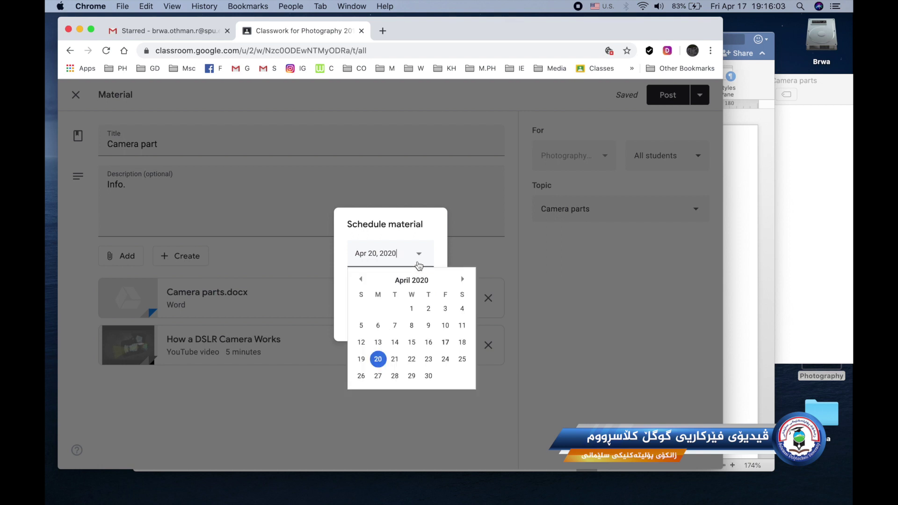
{"action": "left_click", "coordinate": [395, 359]}
{"action": "left_click", "coordinate": [399, 291]}
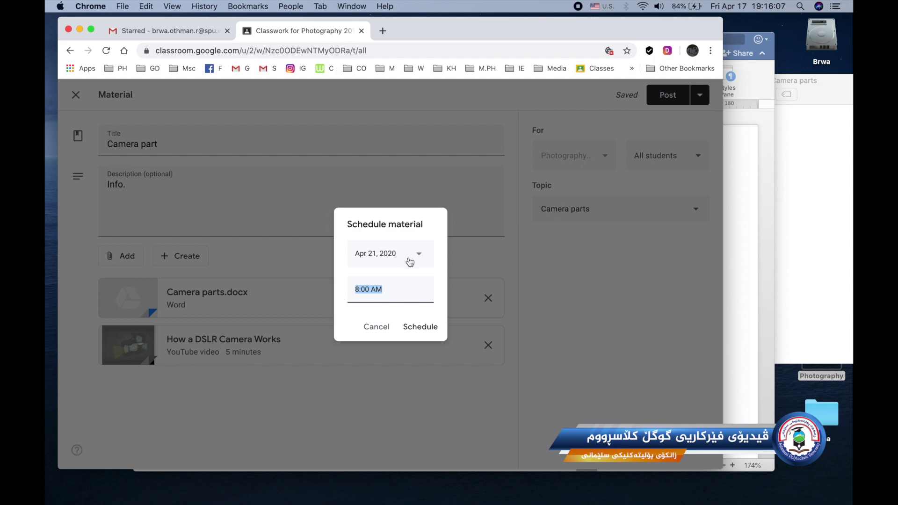
{"action": "left_click", "coordinate": [399, 289]}
{"action": "left_click", "coordinate": [377, 327]}
Check the Post, Schedule, Save draft and Discard draft options, and post the Camera part material
{"action": "left_click", "coordinate": [699, 95]}
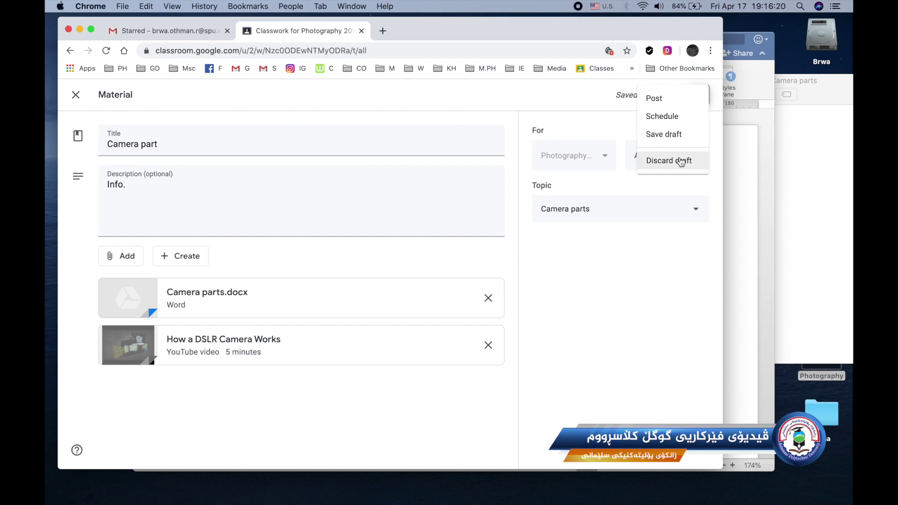
{"action": "left_click", "coordinate": [603, 102]}
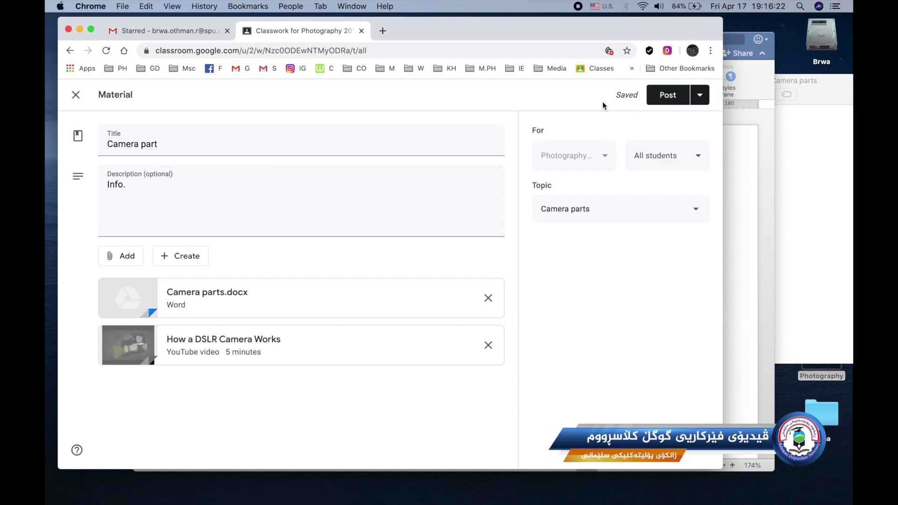
{"action": "left_click", "coordinate": [666, 107]}
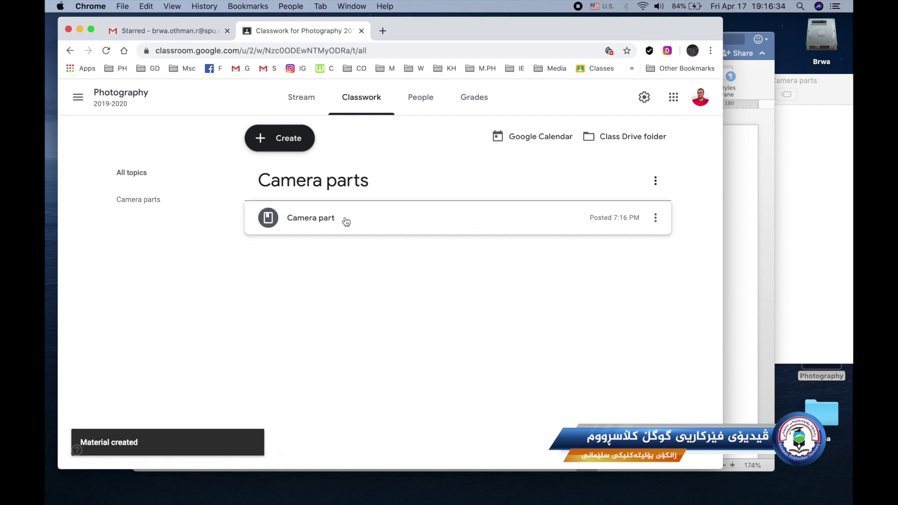
Review the posted Camera part material, its Camera parts.docx attachment and the Camera parts topic page, and return to the full classwork list
{"action": "left_click", "coordinate": [331, 220]}
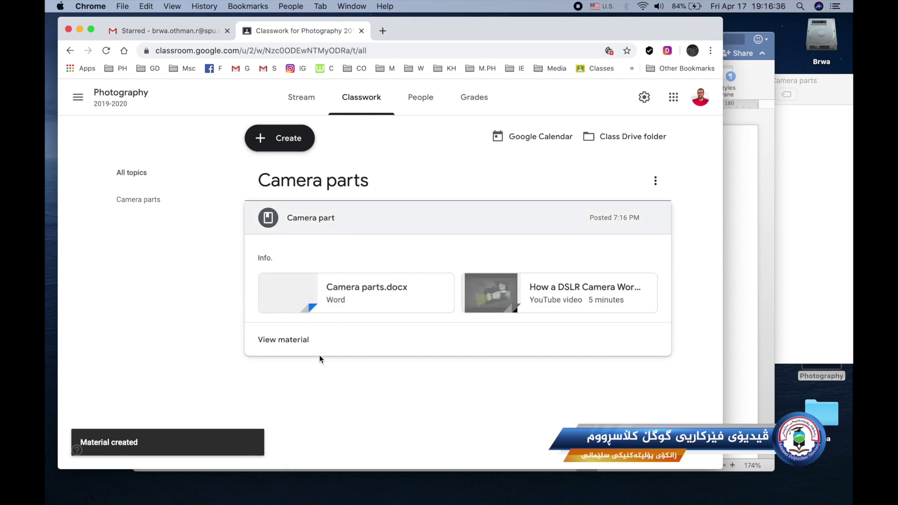
{"action": "left_click", "coordinate": [345, 298]}
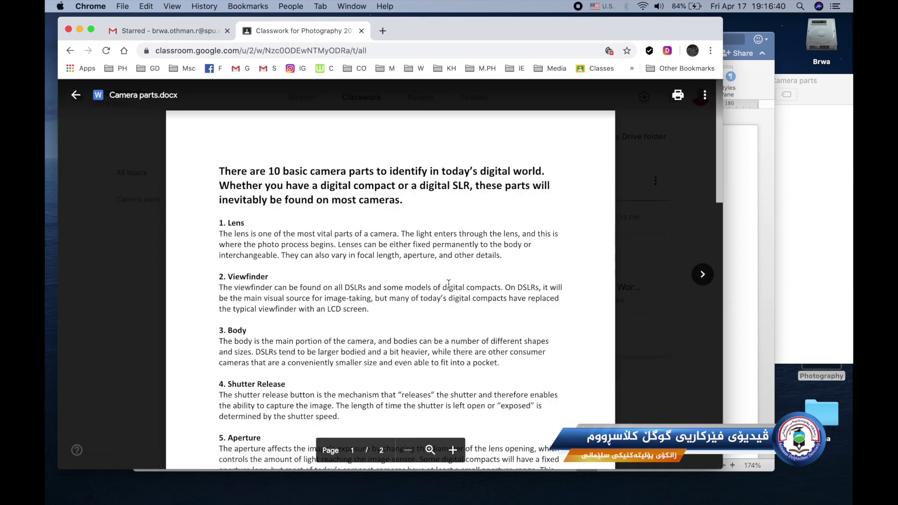
{"action": "scroll", "coordinate": [448, 284], "scroll_direction": "down", "scroll_amount": 3}
{"action": "scroll", "coordinate": [448, 284], "scroll_direction": "down", "scroll_amount": 10}
{"action": "key", "text": "Escape"}
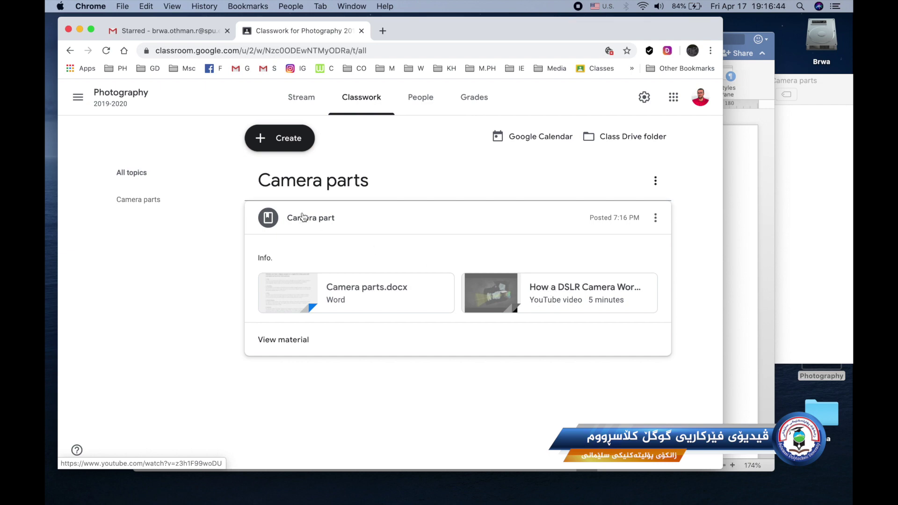
{"action": "left_click", "coordinate": [325, 189]}
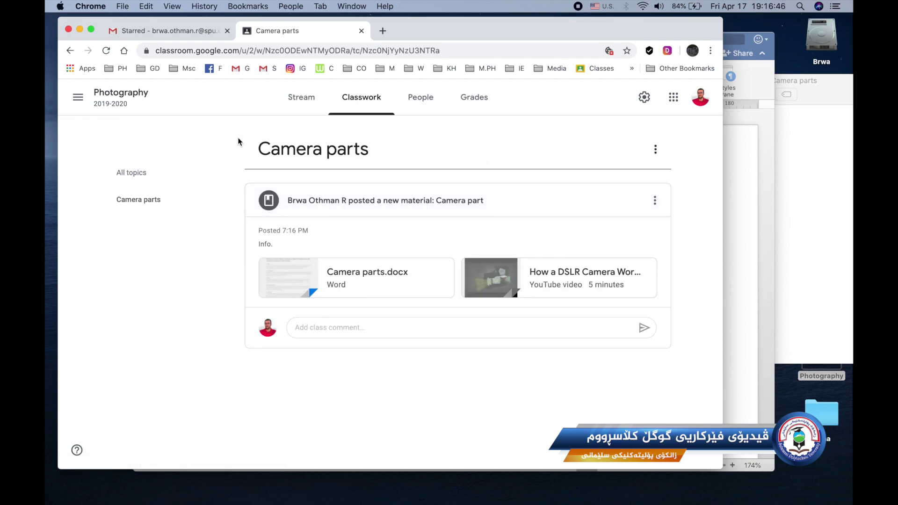
{"action": "left_click", "coordinate": [342, 99]}
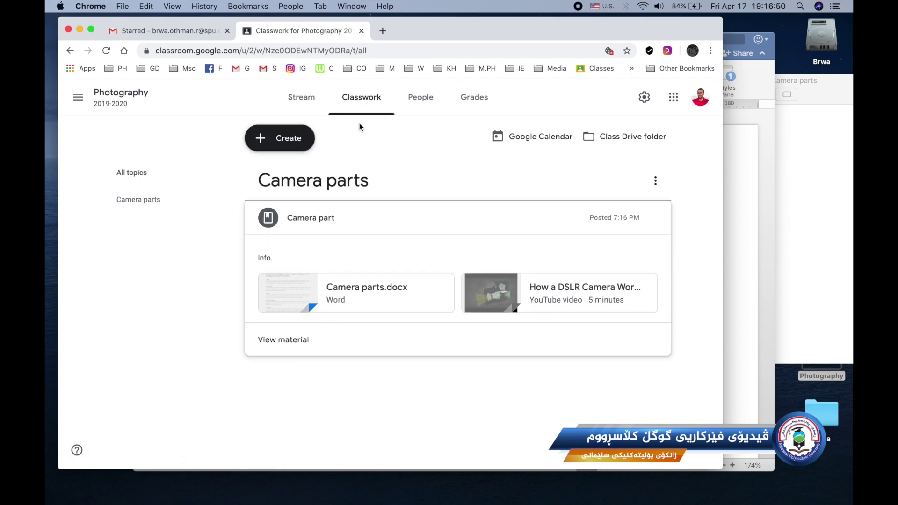
Close the Link document in Word, go back to the Topics folder in Finder, and select the "How to hold a camera?" folder
{"action": "left_click", "coordinate": [750, 158]}
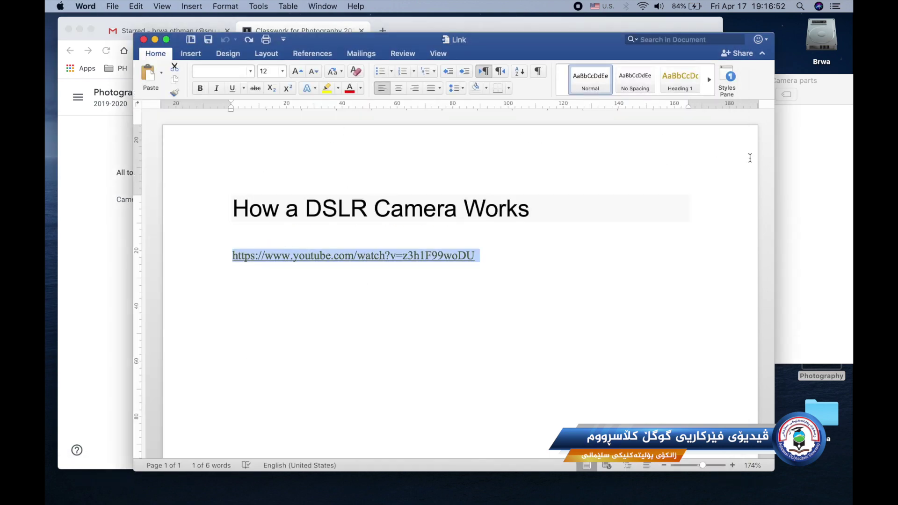
{"action": "key", "text": "super+w"}
{"action": "left_click", "coordinate": [776, 178]}
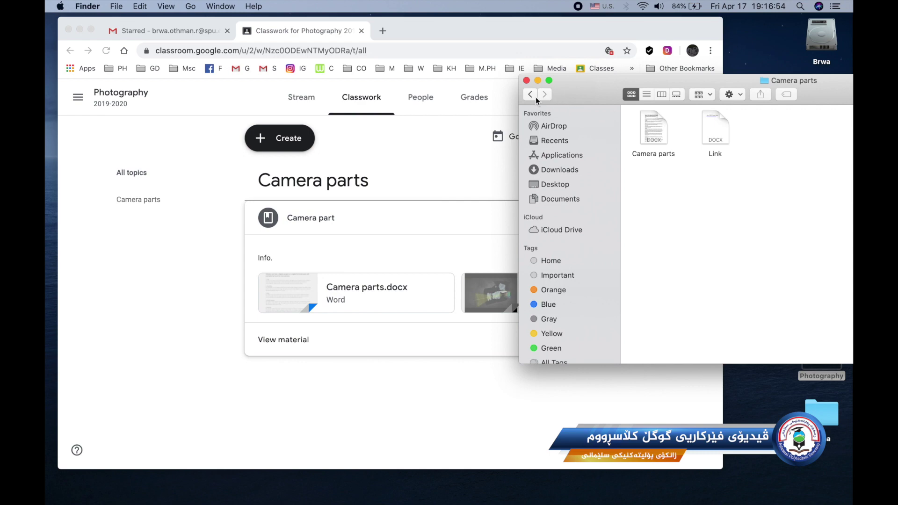
{"action": "left_click", "coordinate": [530, 94]}
{"action": "left_click", "coordinate": [716, 126]}
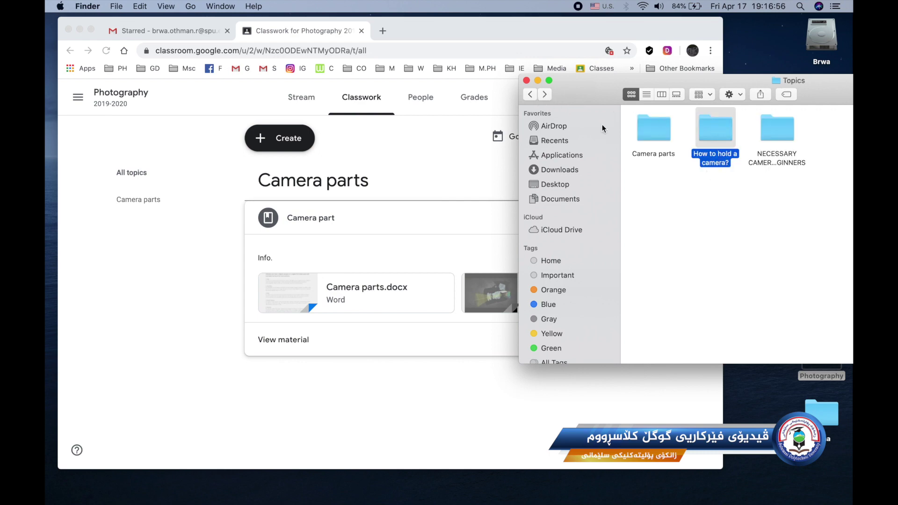
Switch to Chrome and add a classwork topic named "Holding Camera"
{"action": "left_click", "coordinate": [343, 156]}
{"action": "left_click", "coordinate": [288, 139]}
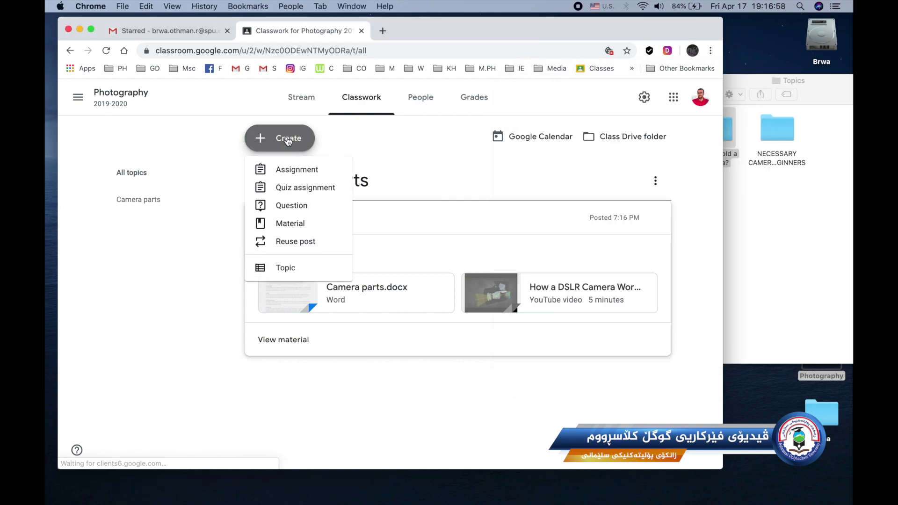
{"action": "left_click", "coordinate": [269, 266]}
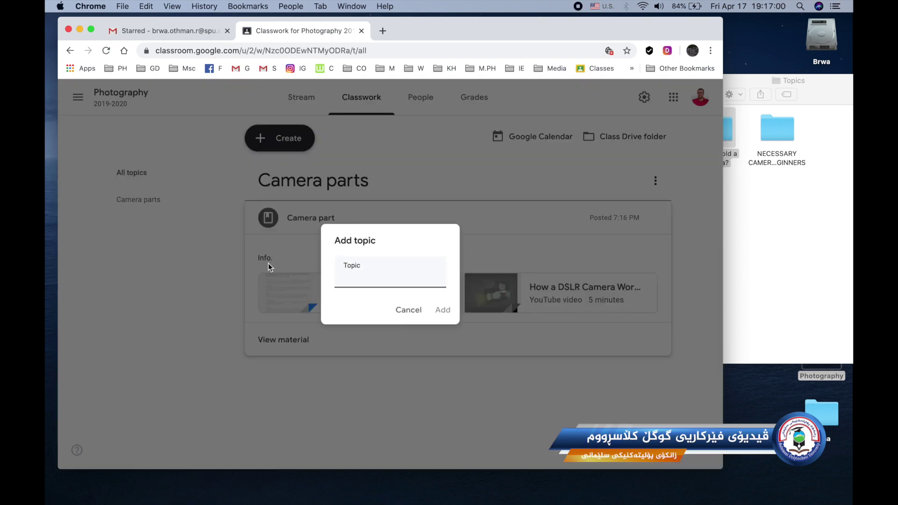
{"action": "type", "text": "Holding Vani"}
{"action": "key", "text": "BackSpace"}
{"action": "key", "text": "BackSpace"}
{"action": "key", "text": "BackSpace"}
{"action": "key", "text": "BackSpace"}
{"action": "type", "text": "Cam"}
{"action": "left_click", "coordinate": [445, 311]}
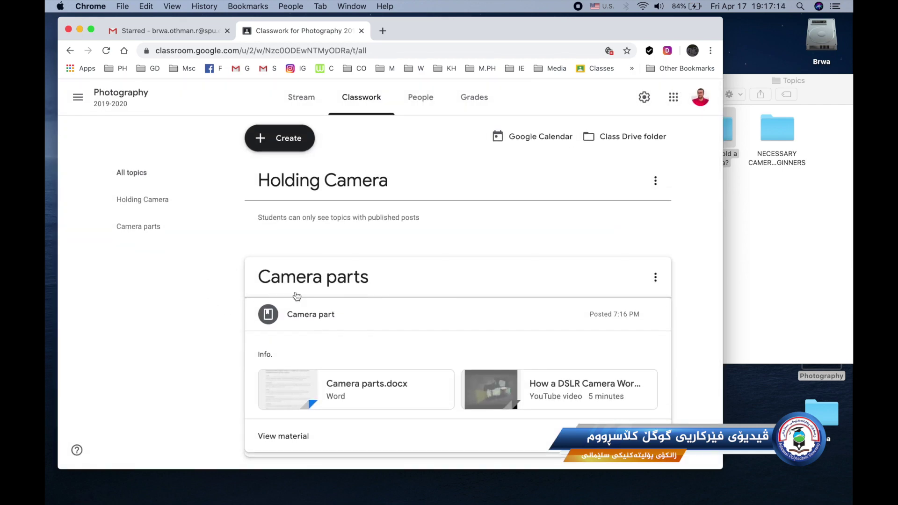
Try reordering the Camera parts and Holding Camera topics, and view the Holding Camera topic page before returning to all classwork
{"action": "left_click", "coordinate": [318, 276]}
{"action": "left_click_drag", "start_coordinate": [317, 276], "coordinate": [320, 176]}
{"action": "left_click_drag", "start_coordinate": [326, 398], "coordinate": [327, 177]}
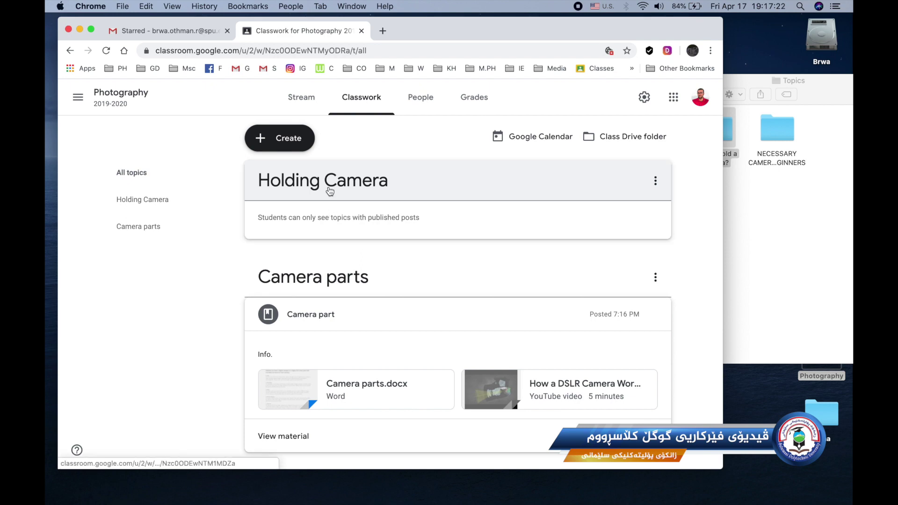
{"action": "left_click", "coordinate": [327, 180]}
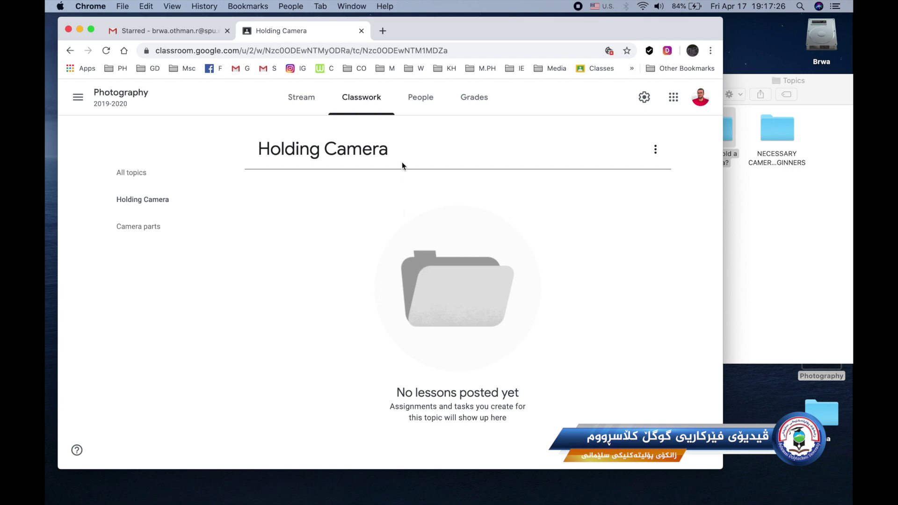
{"action": "left_click", "coordinate": [352, 101]}
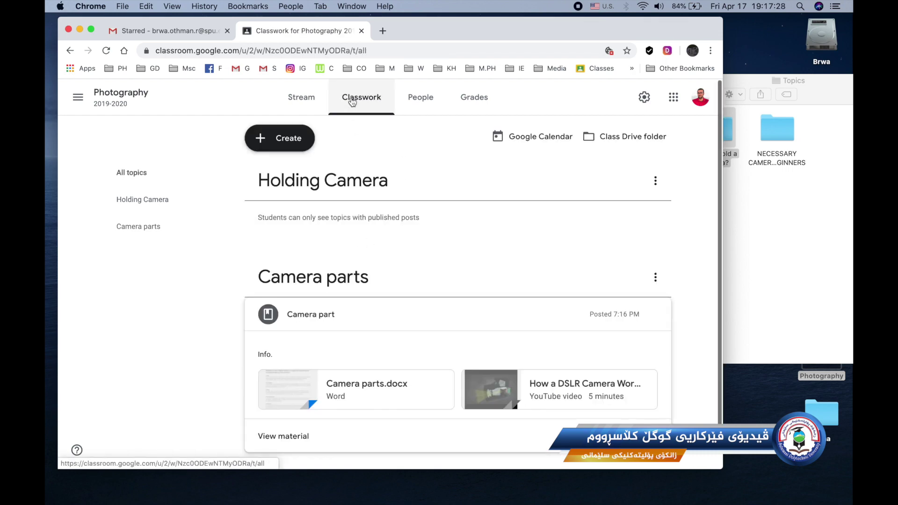
Start a new material and check the images in the "How to hold a camera?" folder in Finder
{"action": "left_click", "coordinate": [303, 148]}
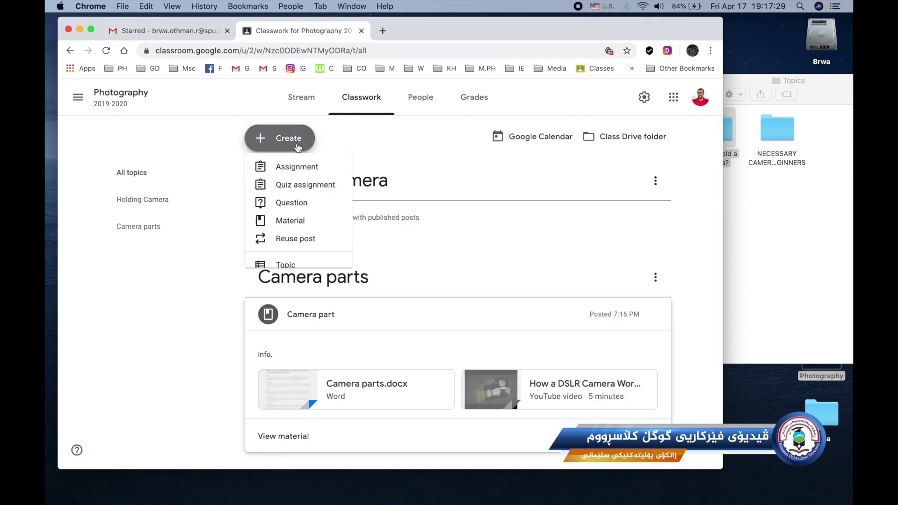
{"action": "left_click", "coordinate": [291, 225]}
{"action": "left_click", "coordinate": [731, 236]}
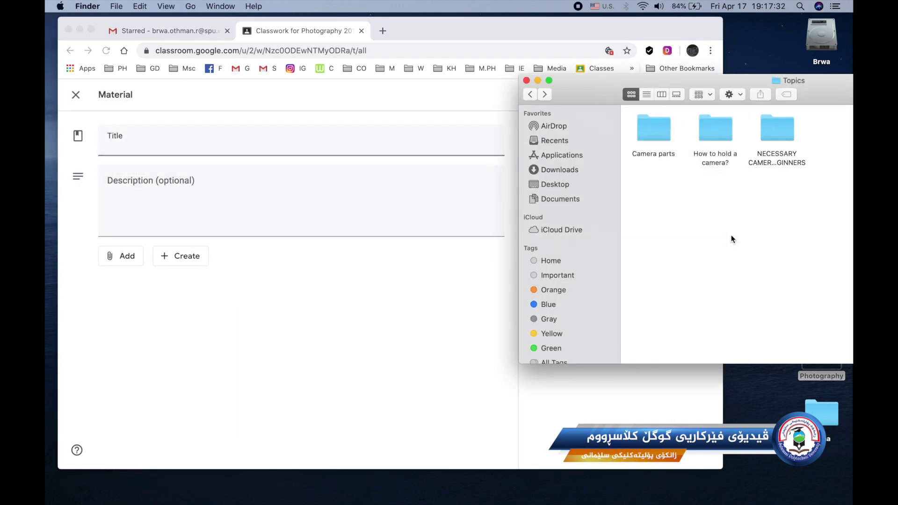
{"action": "double_click", "coordinate": [716, 130]}
{"action": "left_click_drag", "start_coordinate": [643, 174], "coordinate": [798, 136]}
{"action": "left_click", "coordinate": [696, 216]}
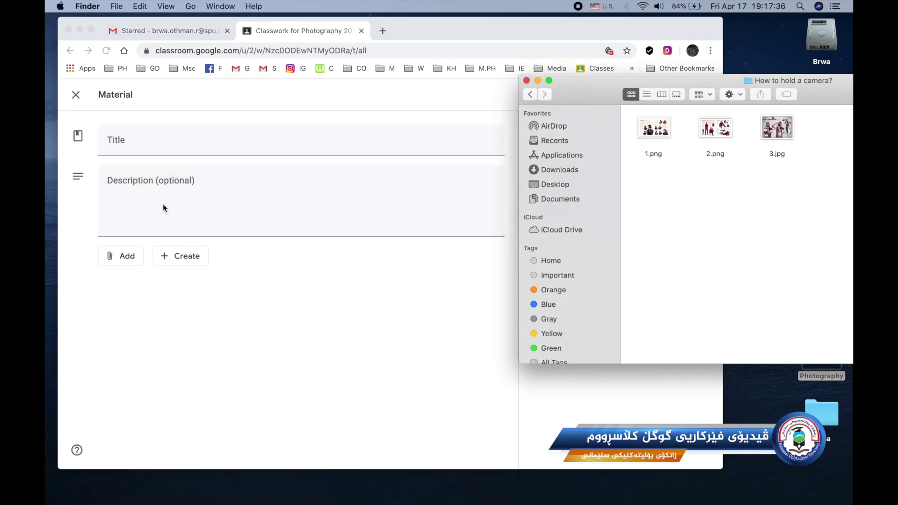
Title the material "How to hold a camera?" after the folder in Finder, and enter "Info." as its description
{"action": "left_click", "coordinate": [164, 154]}
{"action": "left_click", "coordinate": [724, 190]}
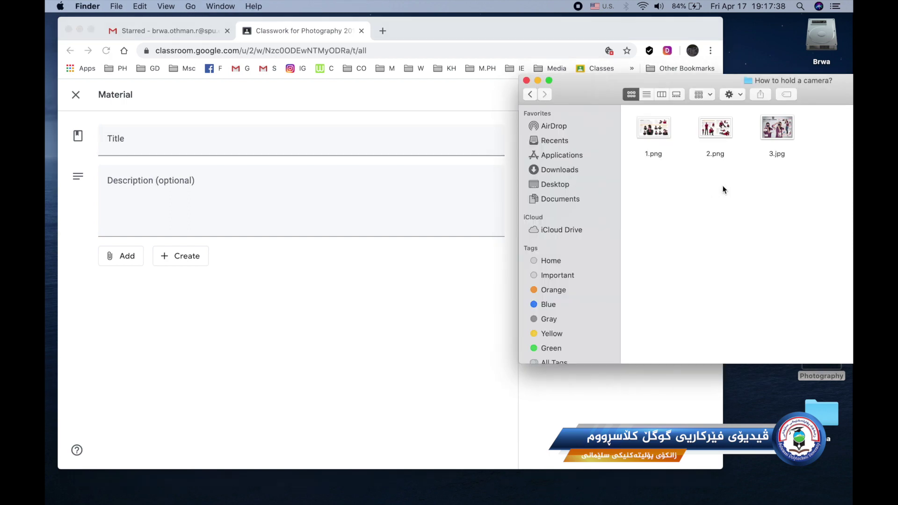
{"action": "left_click", "coordinate": [530, 94]}
{"action": "left_click", "coordinate": [705, 131]}
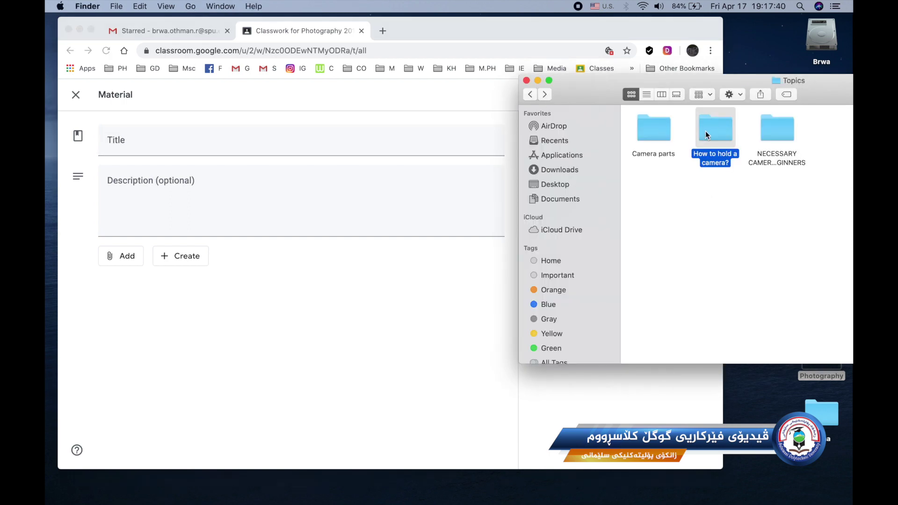
{"action": "left_click", "coordinate": [159, 140]}
{"action": "type", "text": "How to hold a camera?"}
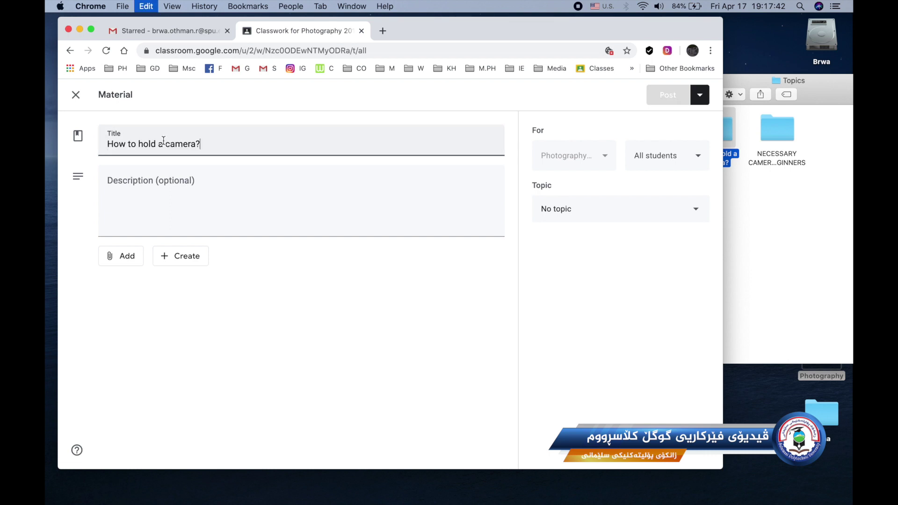
{"action": "left_click", "coordinate": [191, 197]}
{"action": "type", "text": "In"}
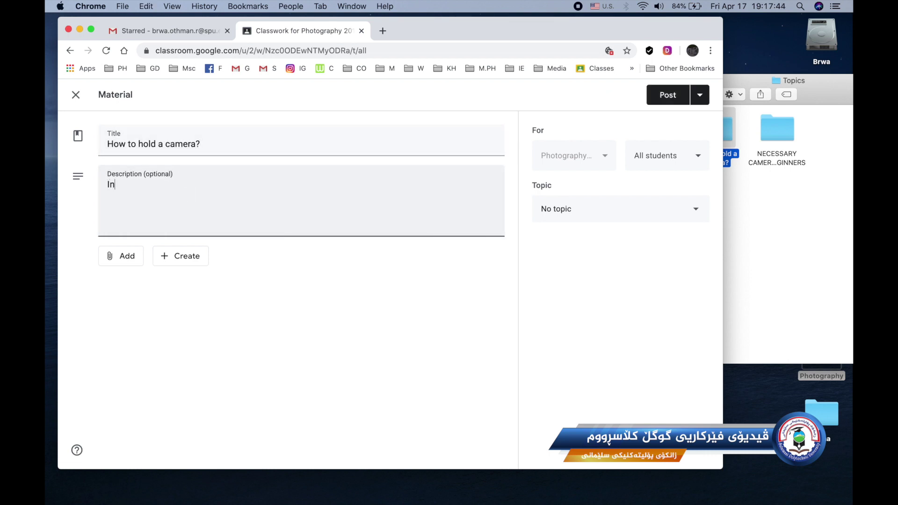
{"action": "type", "text": "fo."}
Browse the My Drive contents in the Google Drive attachment picker, and cancel without attaching anything
{"action": "left_click", "coordinate": [128, 256]}
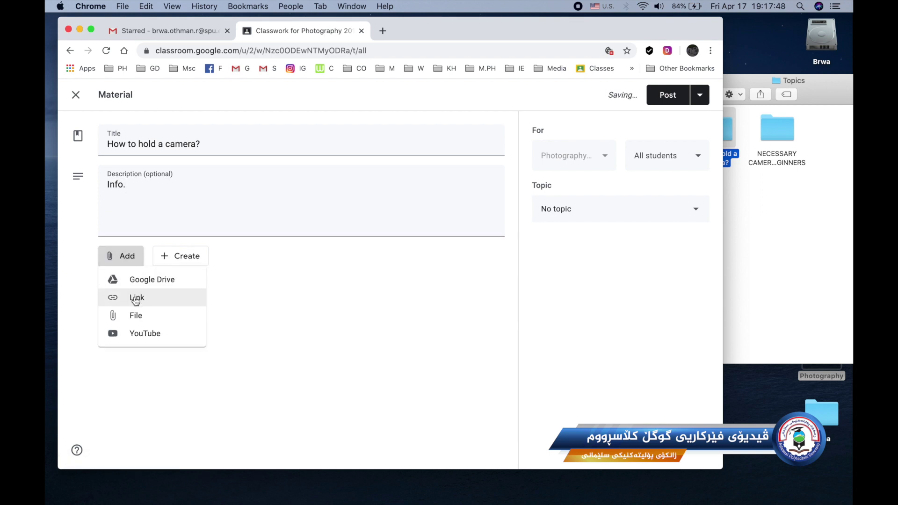
{"action": "left_click", "coordinate": [157, 279]}
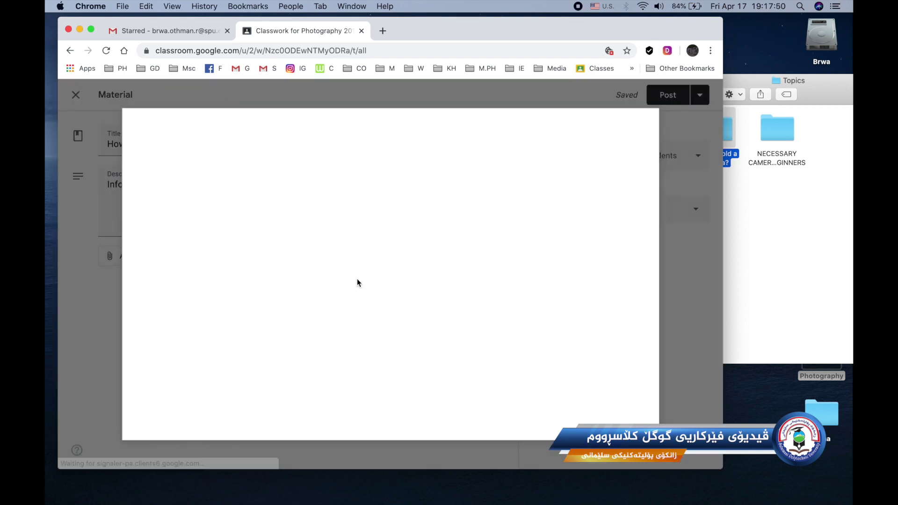
{"action": "left_click", "coordinate": [197, 158]}
{"action": "left_click", "coordinate": [238, 156]}
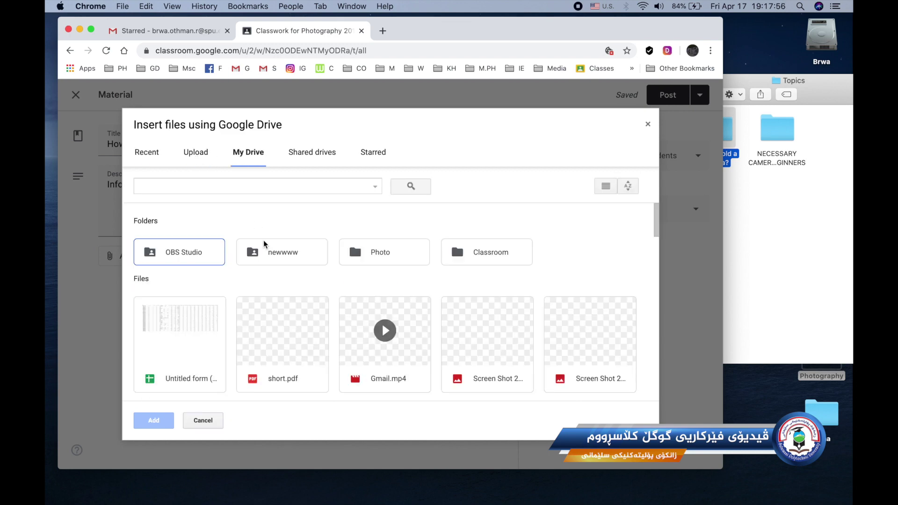
{"action": "scroll", "coordinate": [240, 285], "scroll_direction": "down", "scroll_amount": 5}
{"action": "scroll", "coordinate": [240, 283], "scroll_direction": "up", "scroll_amount": 5}
{"action": "left_click", "coordinate": [201, 421]}
Choose 1.png, 2.png and 3.jpg from the "How to hold a camera?" folder as file attachments for the material
{"action": "left_click", "coordinate": [126, 255]}
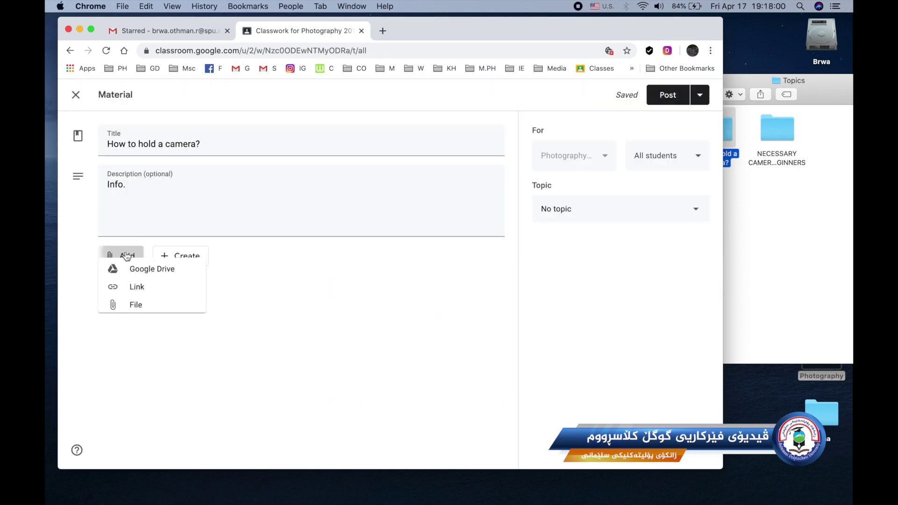
{"action": "left_click", "coordinate": [134, 314]}
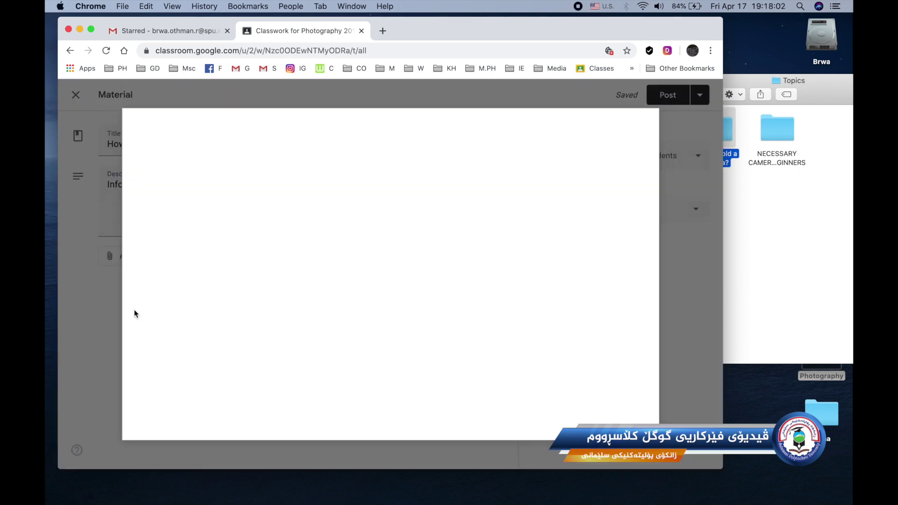
{"action": "left_click", "coordinate": [374, 282]}
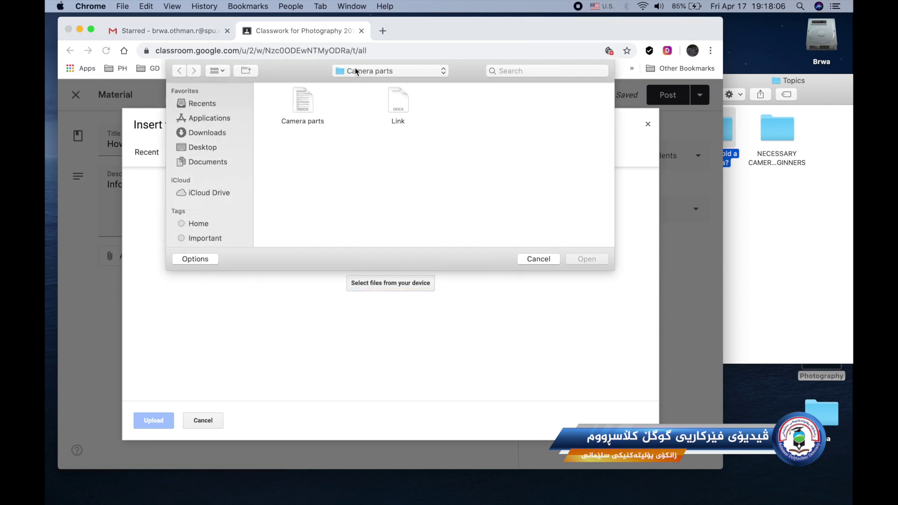
{"action": "left_click", "coordinate": [355, 71]}
{"action": "left_click", "coordinate": [356, 84]}
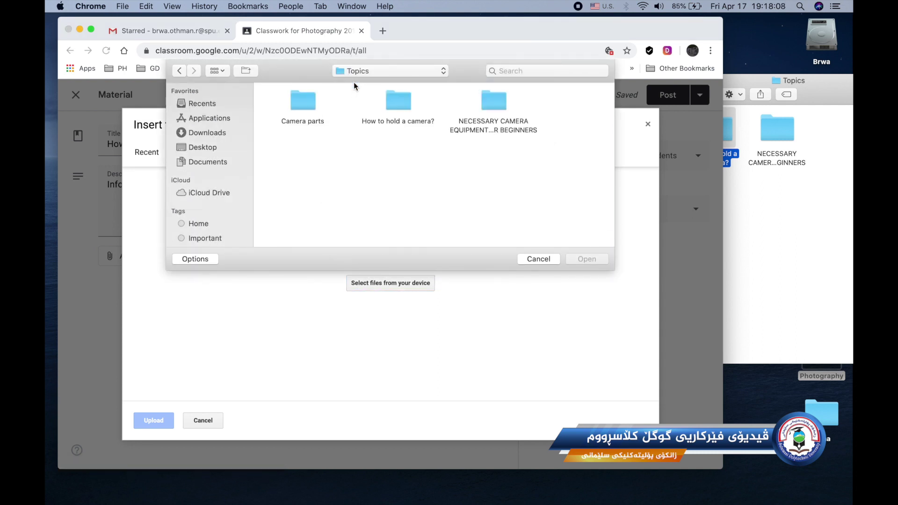
{"action": "double_click", "coordinate": [398, 100]}
{"action": "left_click_drag", "start_coordinate": [299, 145], "coordinate": [500, 94]}
{"action": "left_click", "coordinate": [589, 259]}
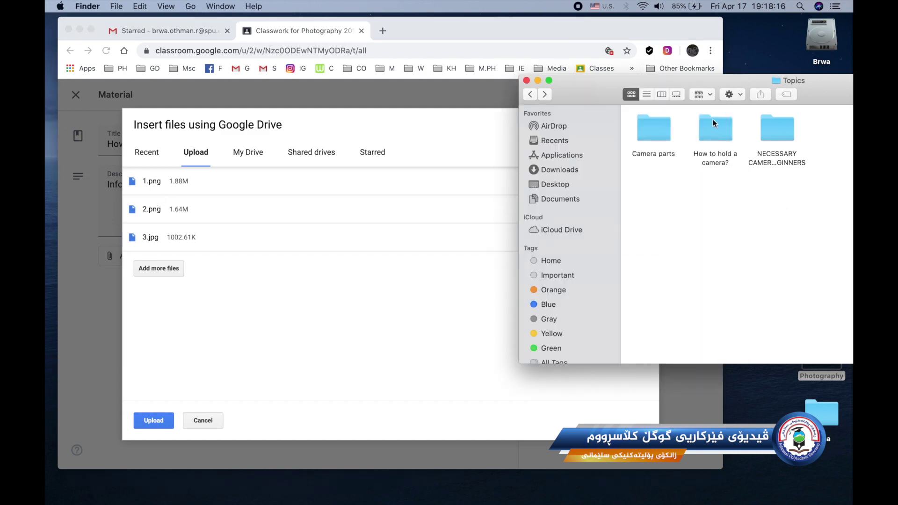
Check the source images in the Finder folder, and upload the three chosen files to the material
{"action": "double_click", "coordinate": [714, 123]}
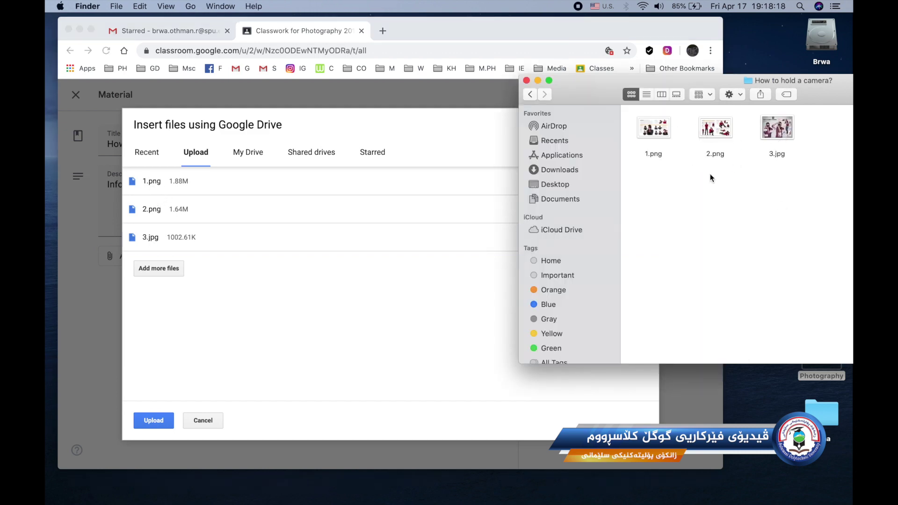
{"action": "left_click", "coordinate": [171, 323]}
{"action": "left_click", "coordinate": [159, 420]}
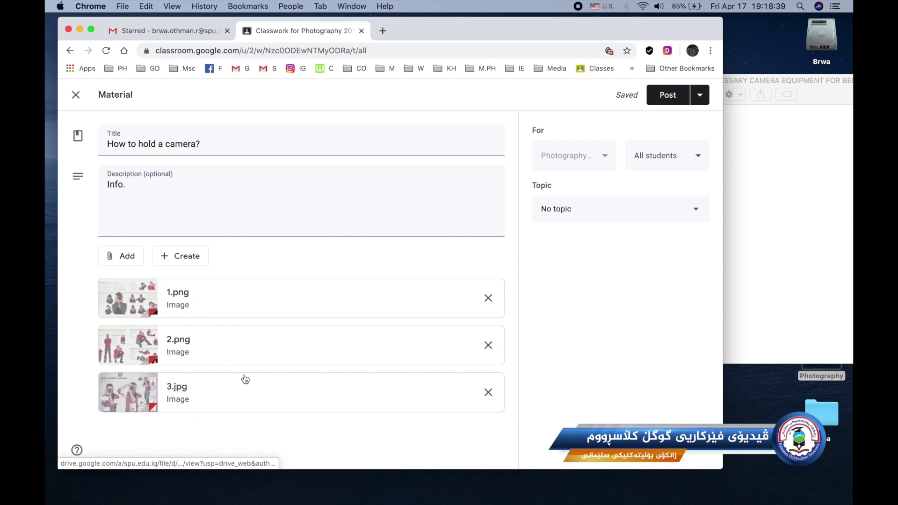
Check the student audience options for the "How to hold a camera?" material, keeping All students
{"action": "left_click", "coordinate": [666, 162]}
{"action": "left_click", "coordinate": [667, 163]}
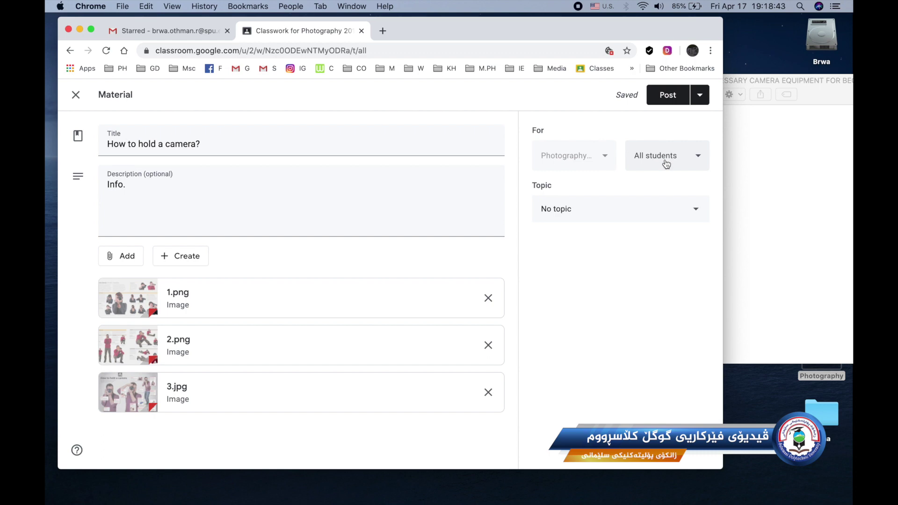
Assign the "How to hold a camera?" material to the Holding Camera topic and post it
{"action": "left_click", "coordinate": [635, 212]}
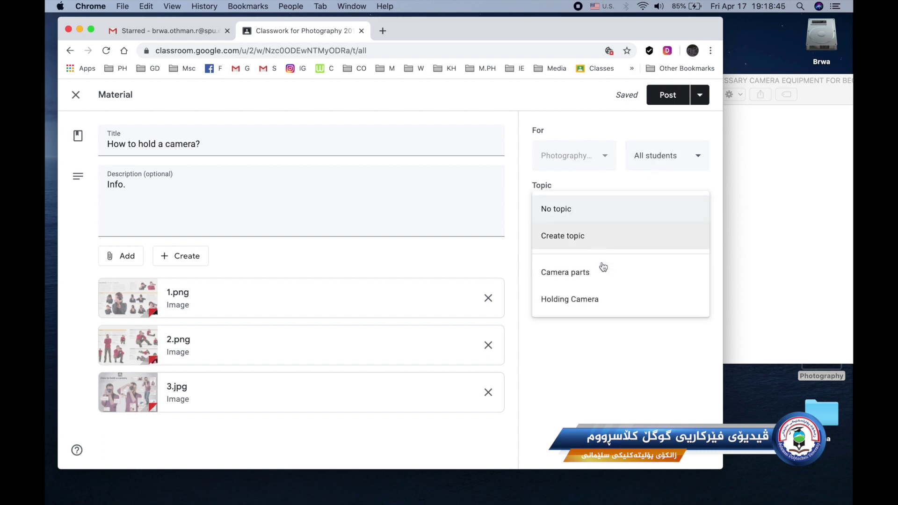
{"action": "left_click", "coordinate": [572, 312]}
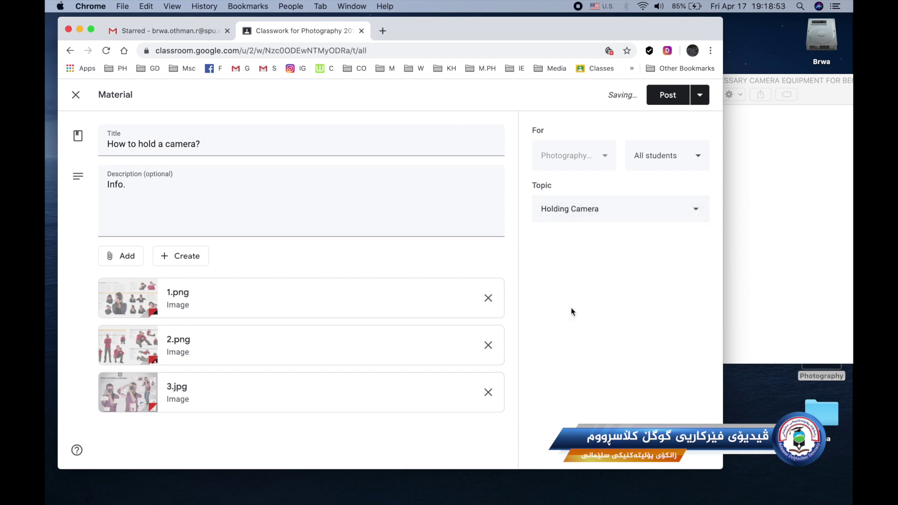
{"action": "left_click", "coordinate": [661, 102]}
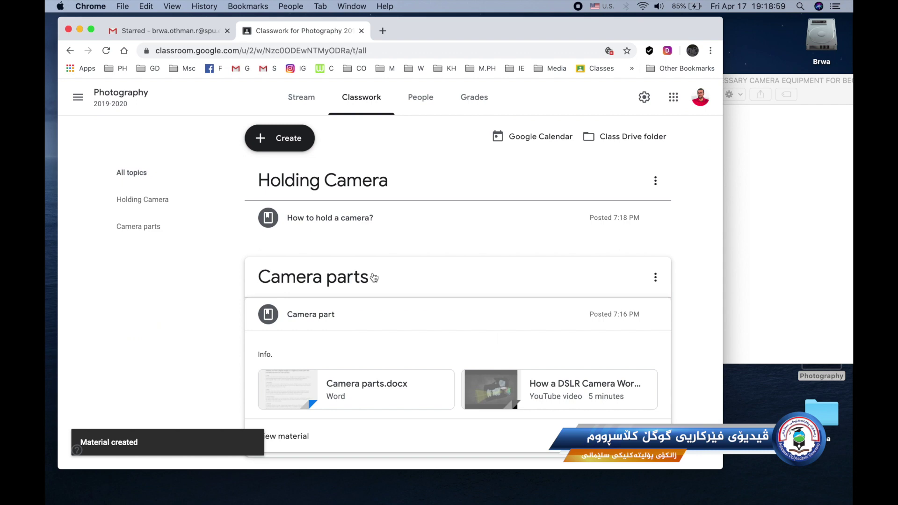
Review the posted "How to hold a camera?" material under Holding Camera, previewing its 1.png attachment
{"action": "scroll", "coordinate": [423, 266], "scroll_direction": "down", "scroll_amount": 1}
{"action": "scroll", "coordinate": [398, 225], "scroll_direction": "up", "scroll_amount": 1}
{"action": "left_click", "coordinate": [337, 218]}
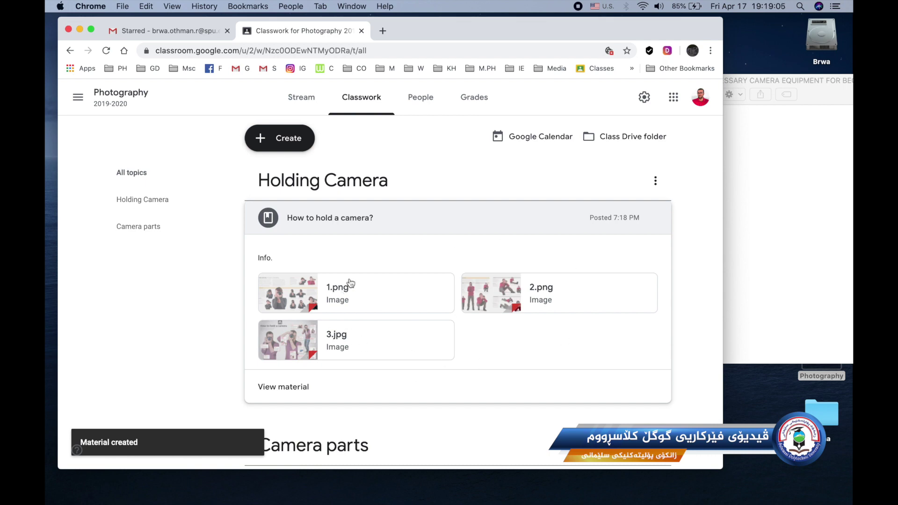
{"action": "left_click", "coordinate": [293, 296]}
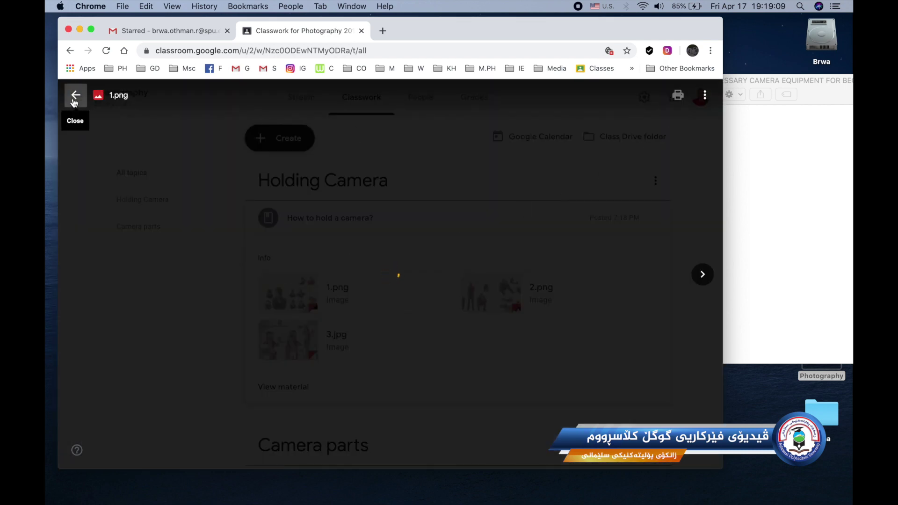
{"action": "left_click", "coordinate": [75, 95]}
{"action": "scroll", "coordinate": [201, 336], "scroll_direction": "down", "scroll_amount": 2}
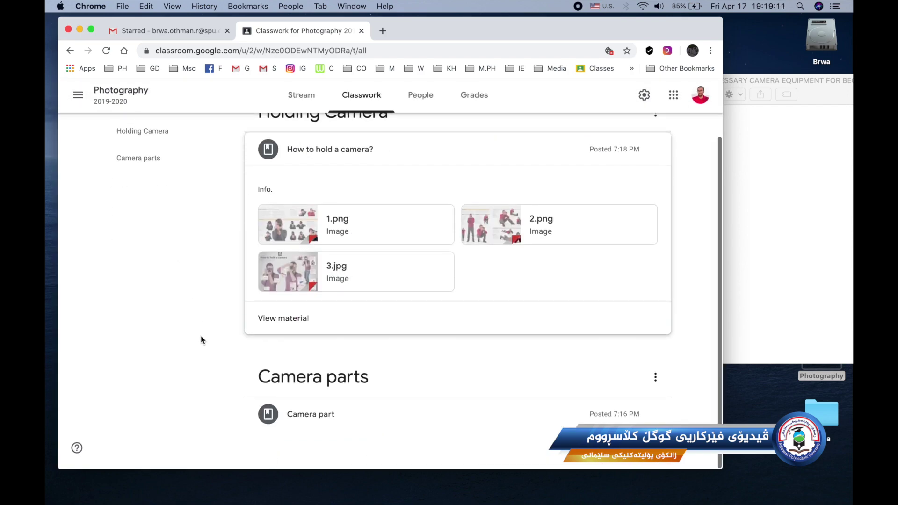
{"action": "scroll", "coordinate": [201, 336], "scroll_direction": "up", "scroll_amount": 3}
Start a new class topic and paste NECESSARY CAMERA EQUIPMENT as its name, copied from the matching folder name in Finder
{"action": "left_click", "coordinate": [291, 137]}
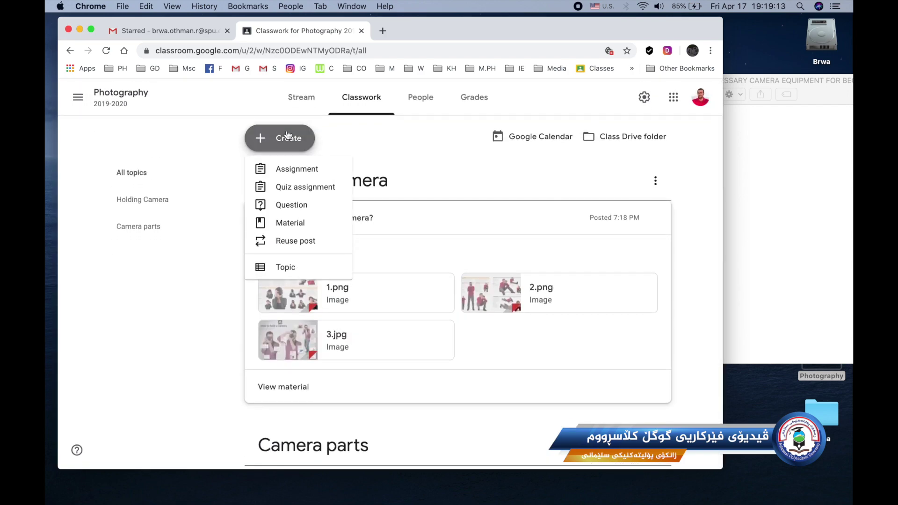
{"action": "left_click", "coordinate": [295, 269]}
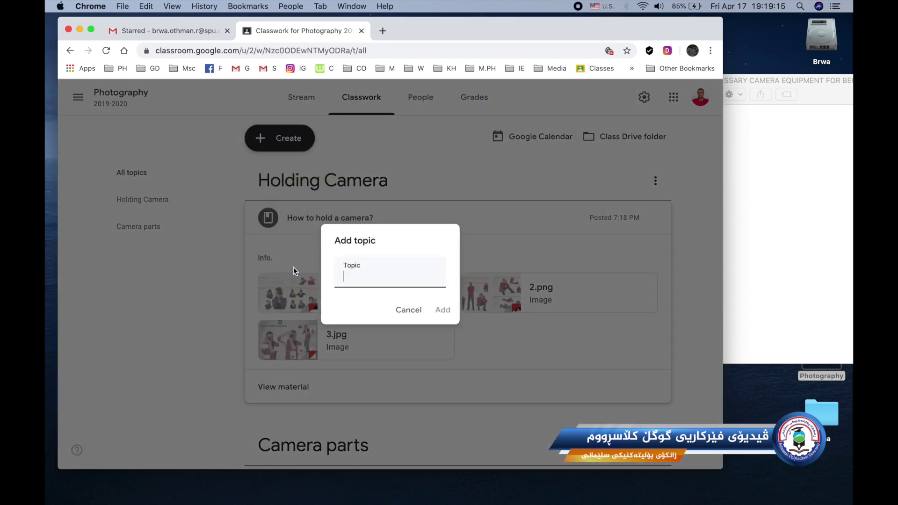
{"action": "left_click", "coordinate": [773, 192]}
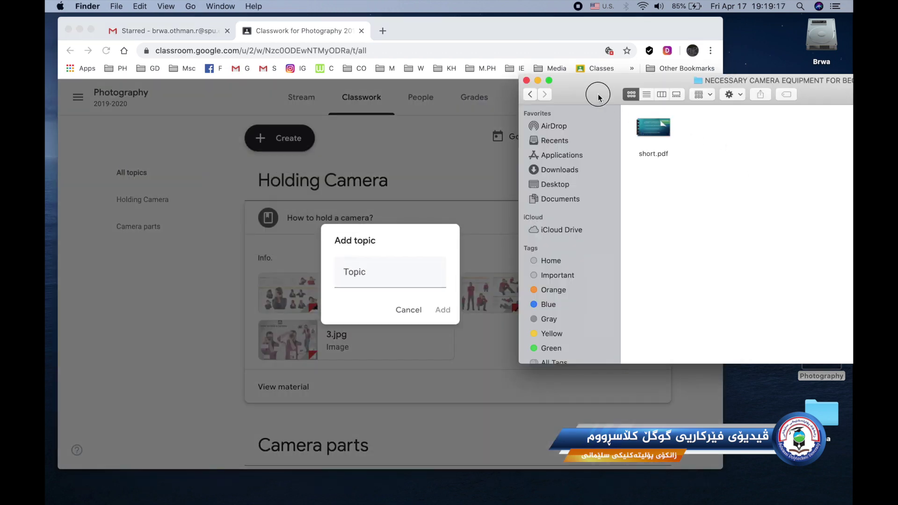
{"action": "left_click_drag", "start_coordinate": [599, 96], "coordinate": [499, 83]}
{"action": "left_click", "coordinate": [431, 81]}
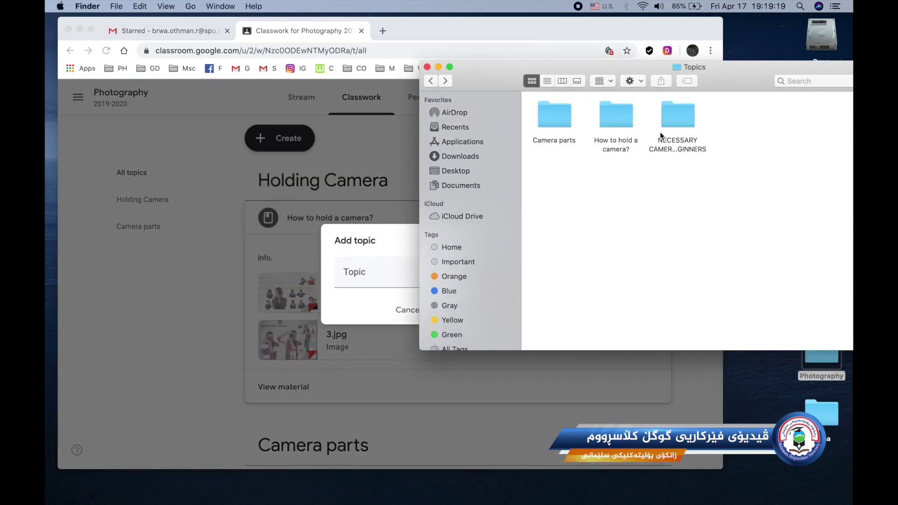
{"action": "left_click", "coordinate": [669, 126]}
{"action": "key", "text": "Return"}
{"action": "double_click", "coordinate": [675, 141]}
{"action": "left_click_drag", "start_coordinate": [675, 141], "coordinate": [688, 158]}
{"action": "key", "text": "super+c"}
{"action": "left_click", "coordinate": [367, 272]}
{"action": "key", "text": "super+v"}
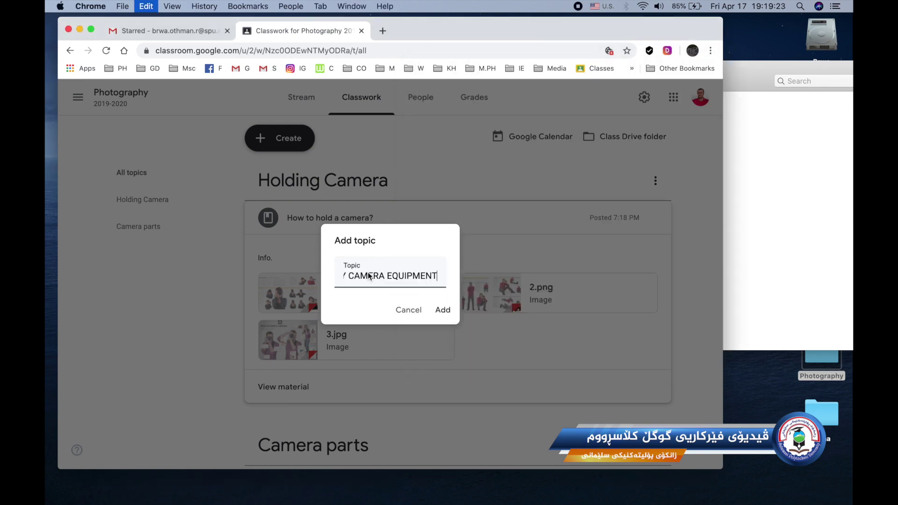
Shorten the new topic's name to CAMERA EQUIPMENT and add the topic
{"action": "triple_click", "coordinate": [351, 276]}
{"action": "key", "text": "Up"}
{"action": "key", "text": "shift+Right"}
{"action": "key", "text": "shift+Right"}
{"action": "key", "text": "shift+Right"}
{"action": "key", "text": "shift+Right"}
{"action": "key", "text": "shift+Right"}
{"action": "key", "text": "shift+Right"}
{"action": "key", "text": "shift+Right"}
{"action": "key", "text": "shift+Right"}
{"action": "key", "text": "shift+Right"}
{"action": "key", "text": "shift+Right"}
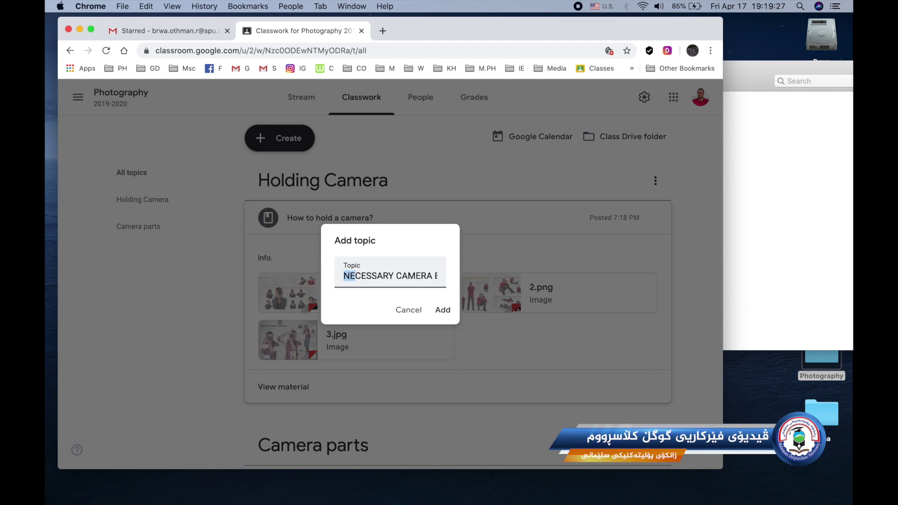
{"action": "key", "text": "BackSpace"}
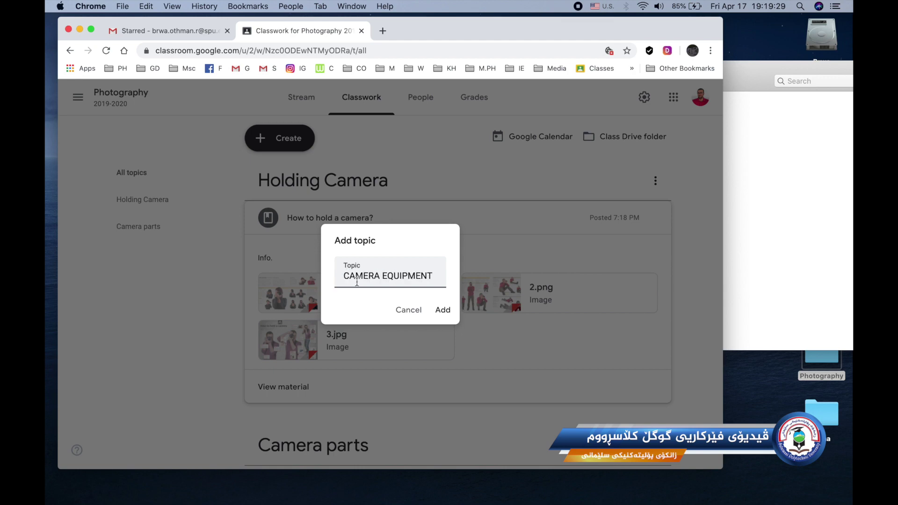
{"action": "left_click", "coordinate": [449, 311]}
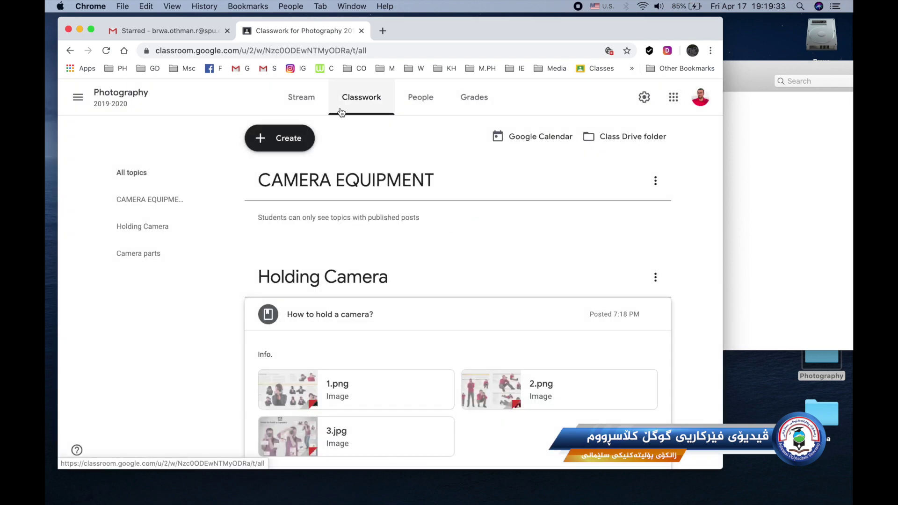
Create a new material titled "NECESSARY CAMERA EQUIPMENT" with the description "Info."
{"action": "left_click", "coordinate": [289, 140]}
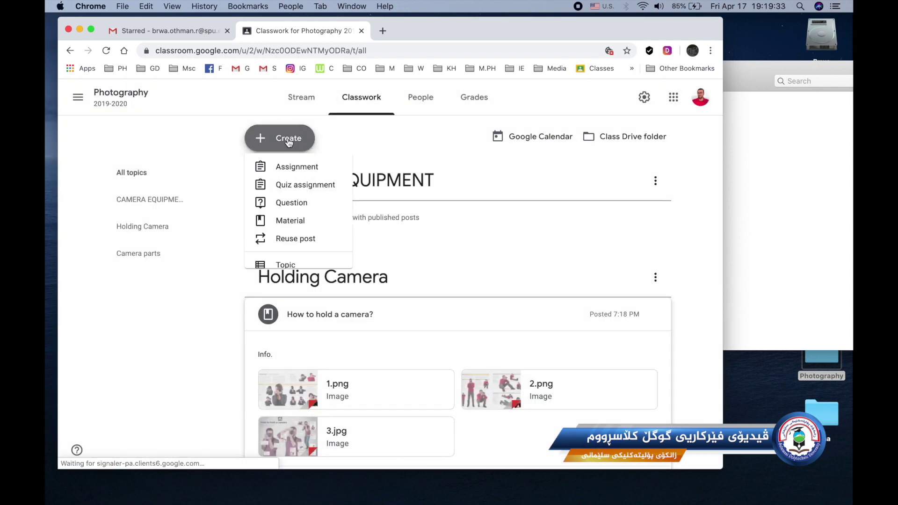
{"action": "left_click", "coordinate": [289, 224]}
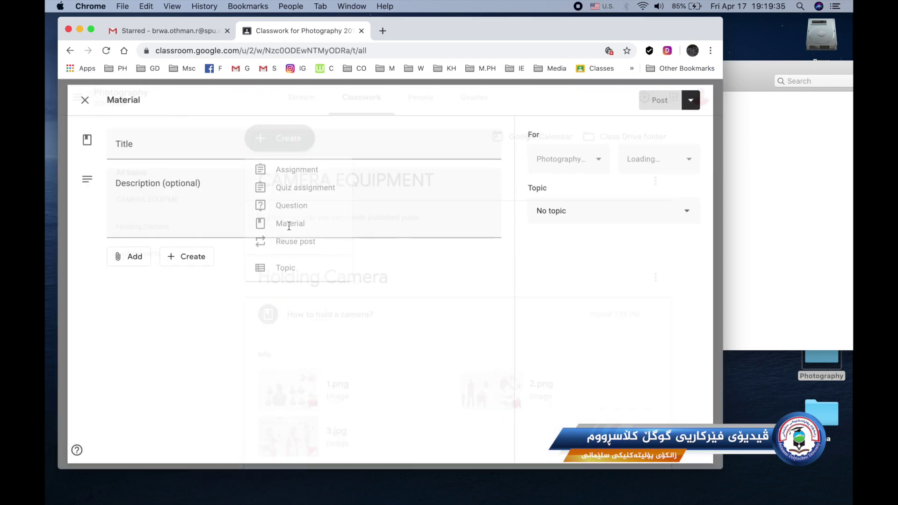
{"action": "left_click", "coordinate": [148, 149]}
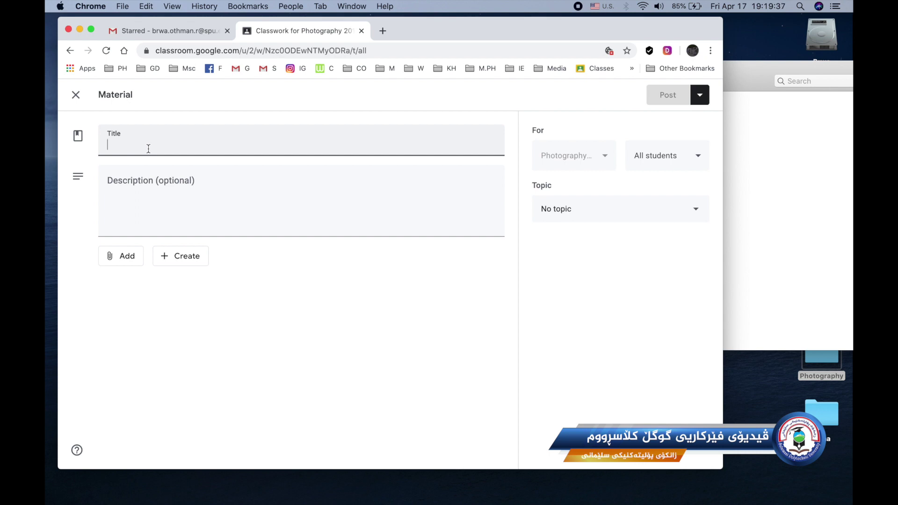
{"action": "type", "text": "NECESSARY CAMERA EQUIPMENT"}
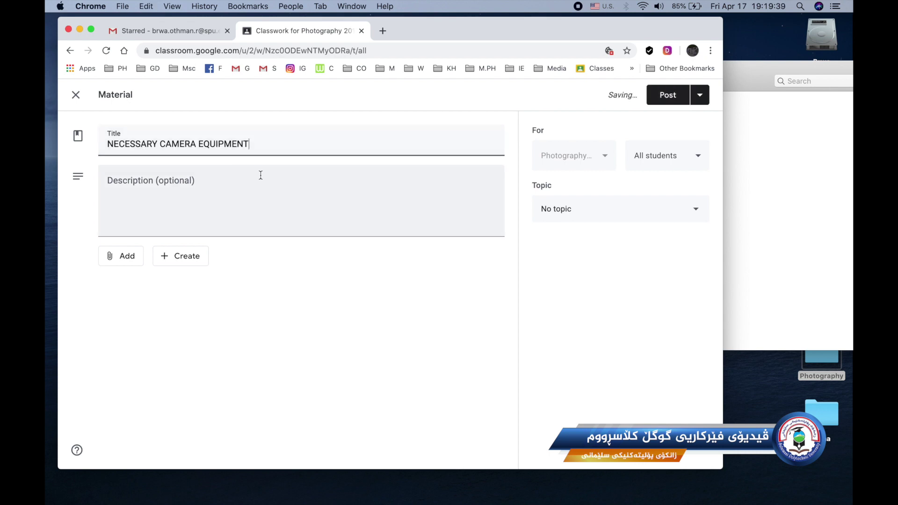
{"action": "left_click", "coordinate": [167, 190]}
{"action": "type", "text": "Info."}
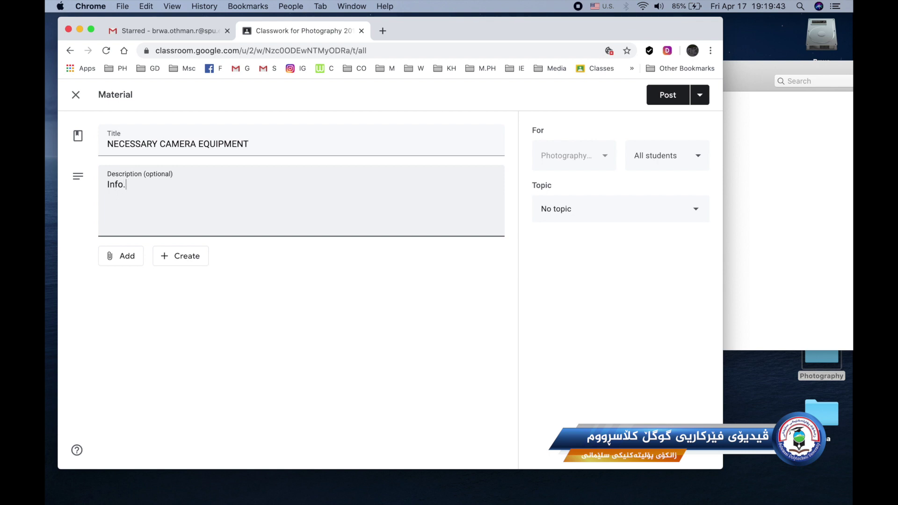
{"action": "left_click", "coordinate": [121, 256]}
{"action": "left_click", "coordinate": [136, 323]}
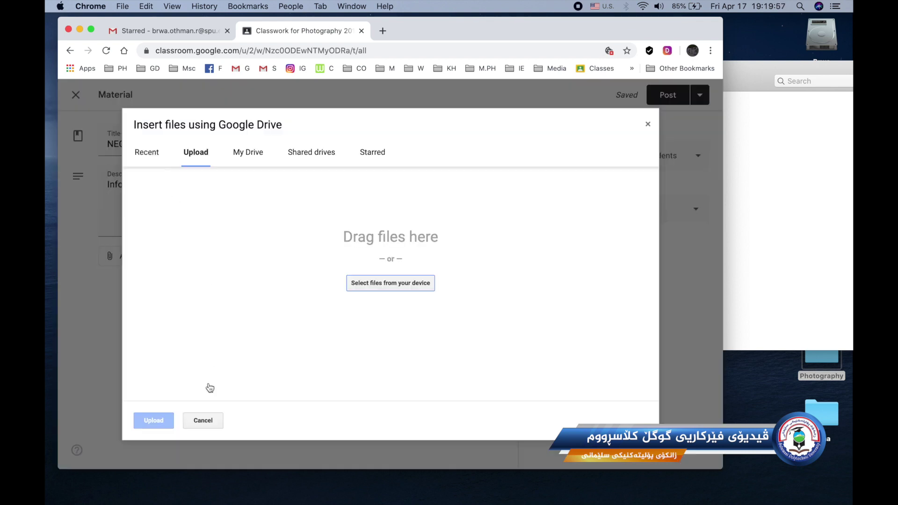
{"action": "left_click", "coordinate": [201, 419]}
Find short.pdf in My Drive by searching for "shor", and attach it to the material
{"action": "left_click", "coordinate": [122, 257]}
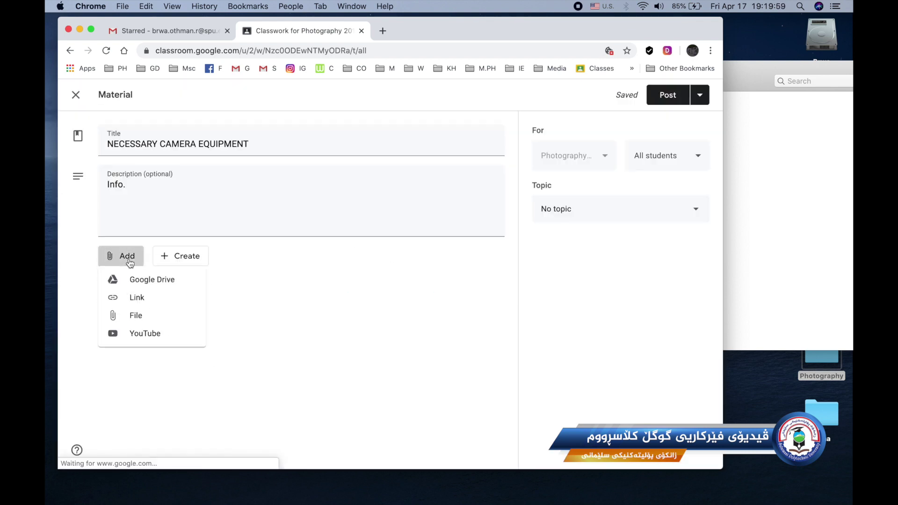
{"action": "left_click", "coordinate": [141, 279]}
{"action": "left_click", "coordinate": [243, 154]}
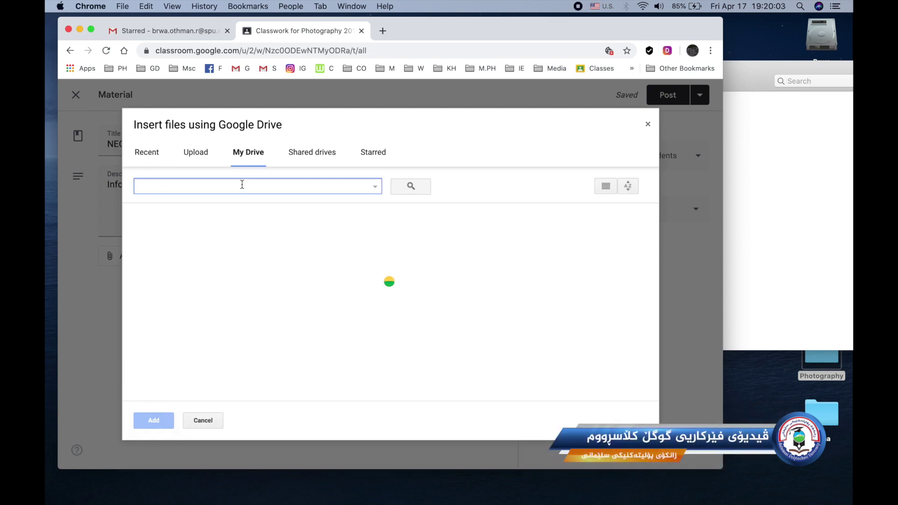
{"action": "type", "text": "shor"}
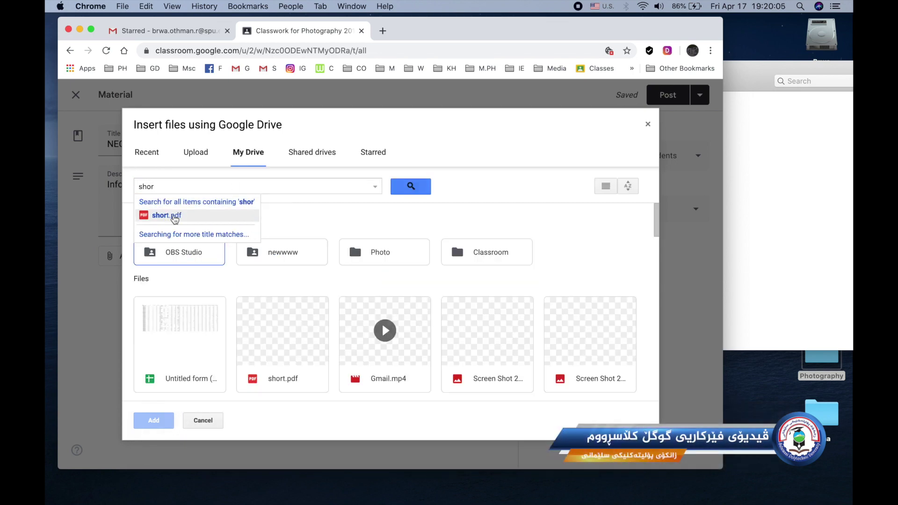
{"action": "left_click", "coordinate": [173, 215]}
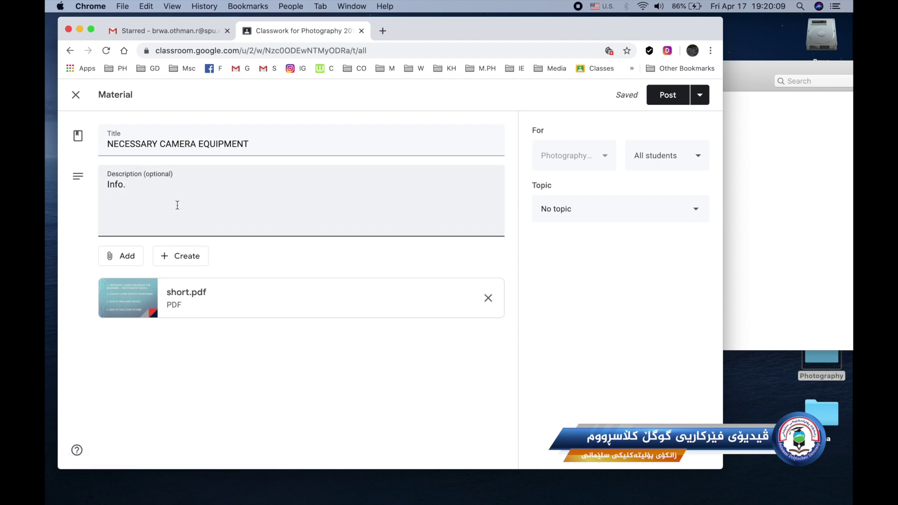
Try to upload short.pdf from the NECESSARY CAMERA EQUIPMENT FOR BEGINNERS folder on the computer
{"action": "left_click", "coordinate": [131, 264]}
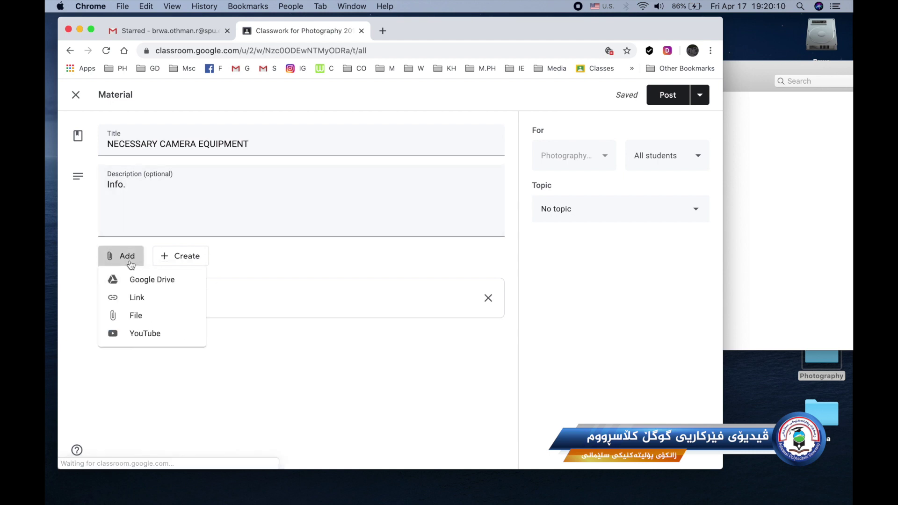
{"action": "left_click", "coordinate": [138, 316]}
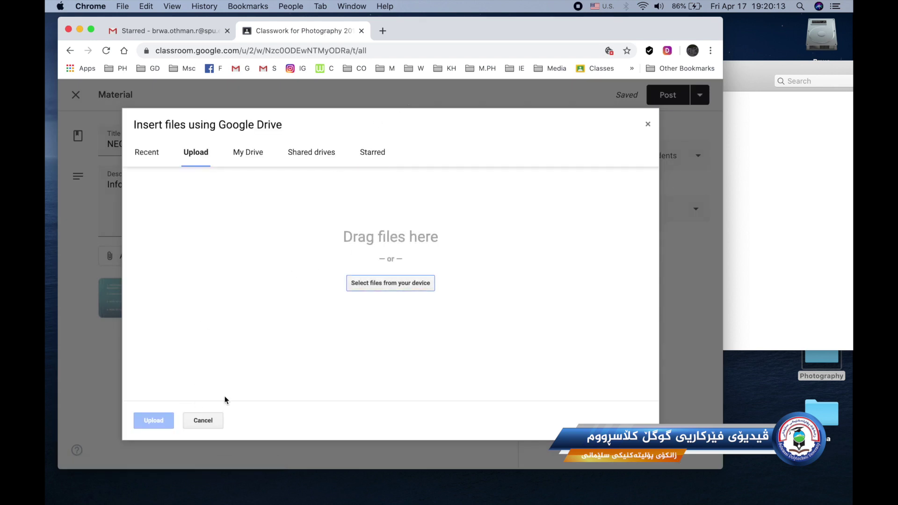
{"action": "left_click", "coordinate": [366, 283]}
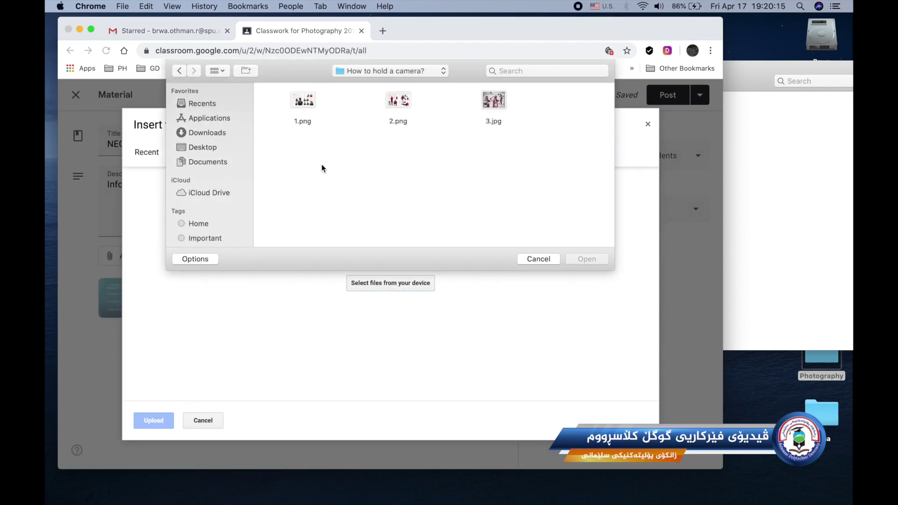
{"action": "left_click", "coordinate": [346, 75]}
{"action": "left_click", "coordinate": [353, 81]}
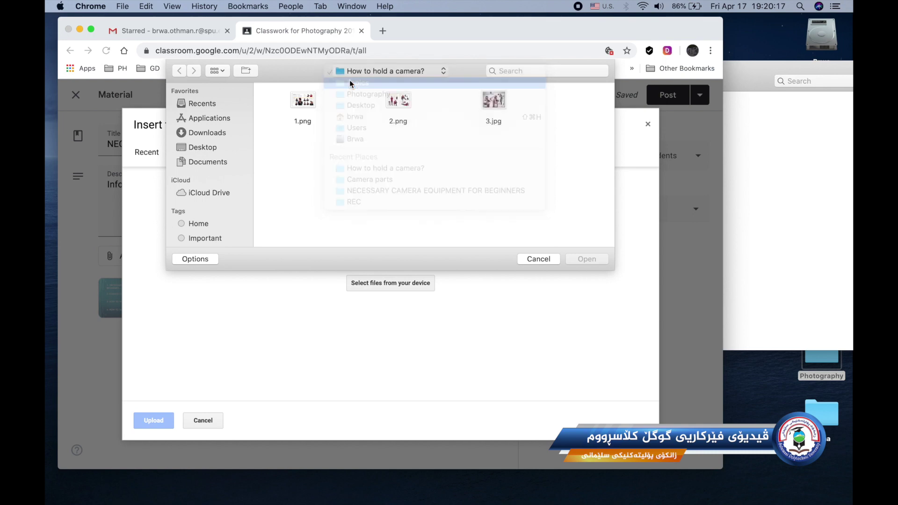
{"action": "double_click", "coordinate": [494, 101]}
{"action": "left_click", "coordinate": [307, 101]}
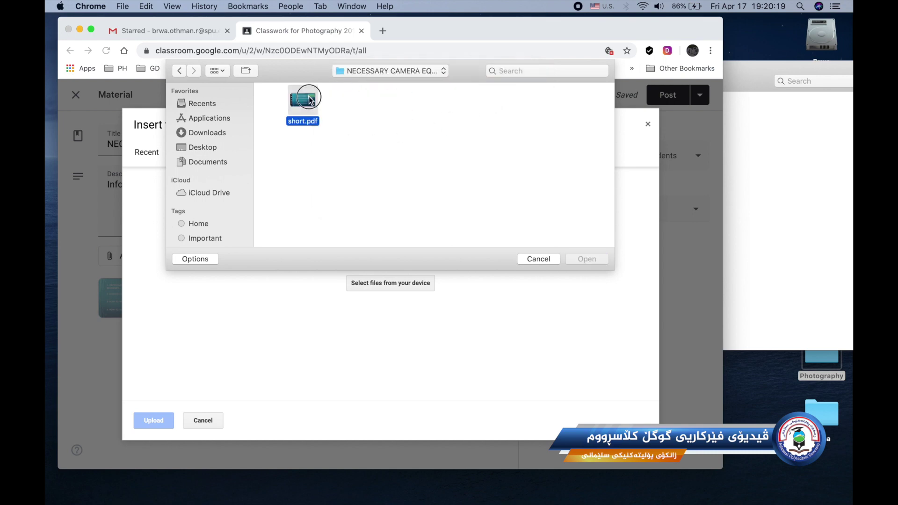
{"action": "left_click", "coordinate": [579, 261]}
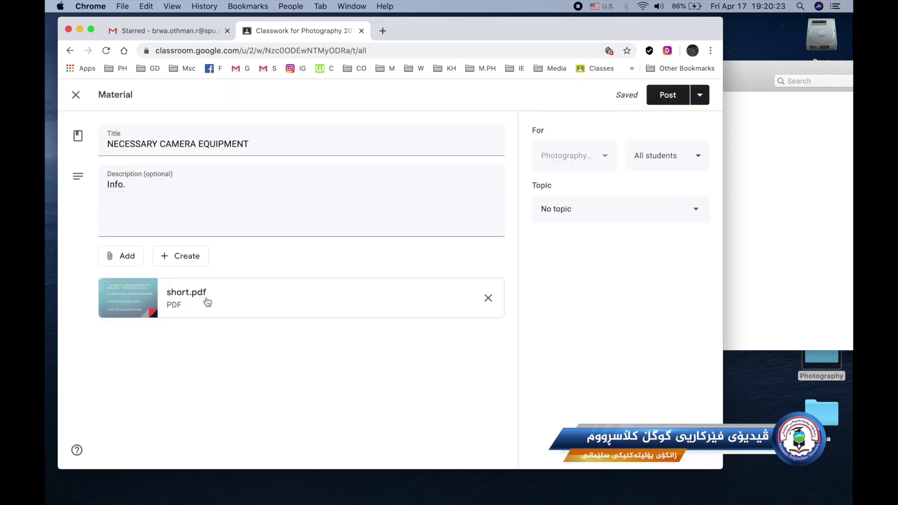
Assign the NECESSARY CAMERA EQUIPMENT material to the CAMERA EQUIPMENT topic, check the alternative posting options, and post it immediately
{"action": "left_click", "coordinate": [616, 211]}
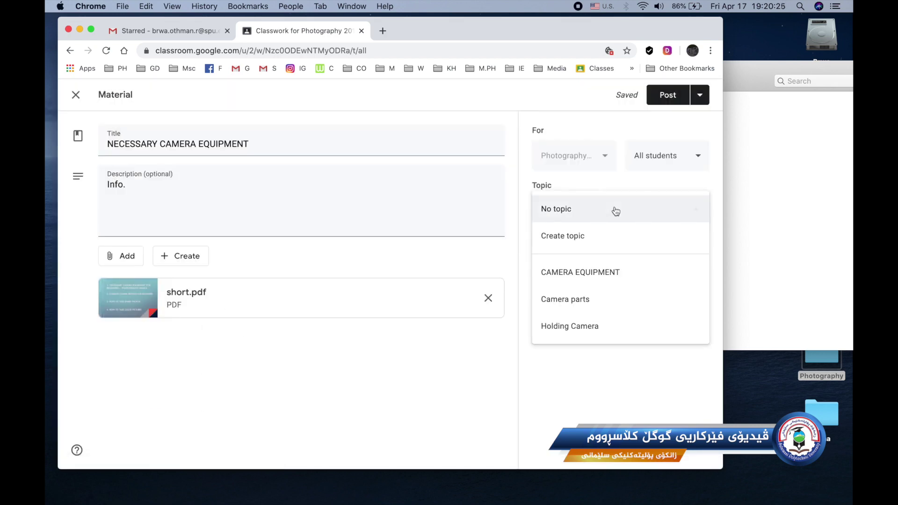
{"action": "left_click", "coordinate": [627, 278]}
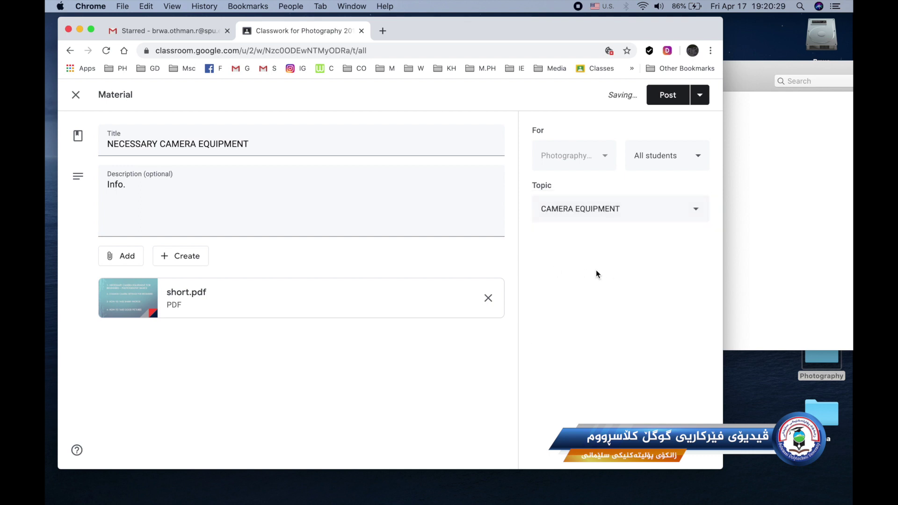
{"action": "left_click", "coordinate": [700, 98]}
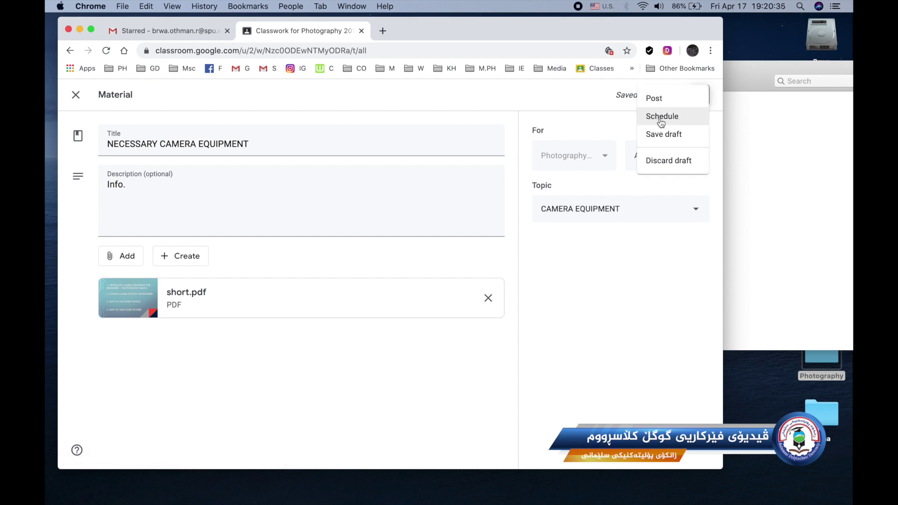
{"action": "left_click", "coordinate": [611, 120]}
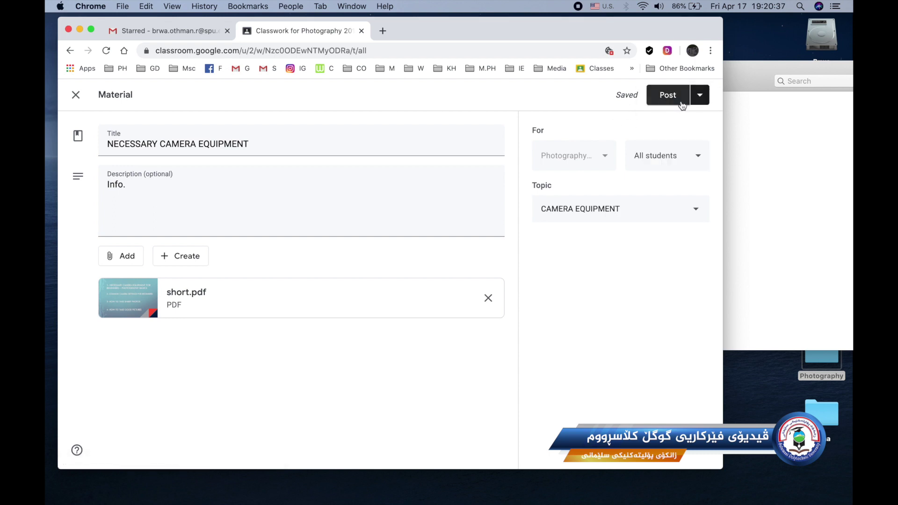
{"action": "left_click", "coordinate": [656, 101]}
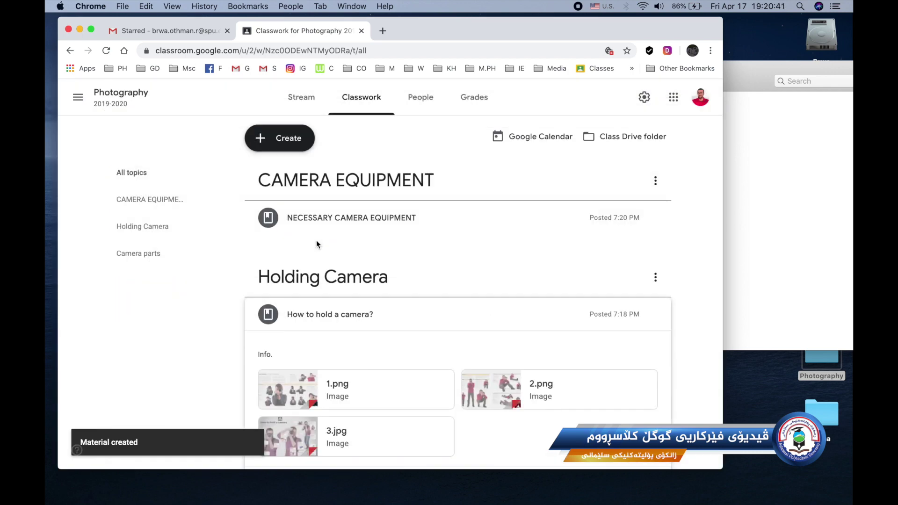
Review the class's topics and stream, view the Holding Camera topic, and expand the NECESSARY CAMERA EQUIPMENT material in the classwork
{"action": "scroll", "coordinate": [361, 311], "scroll_direction": "down", "scroll_amount": 4}
{"action": "scroll", "coordinate": [366, 291], "scroll_direction": "up", "scroll_amount": 3}
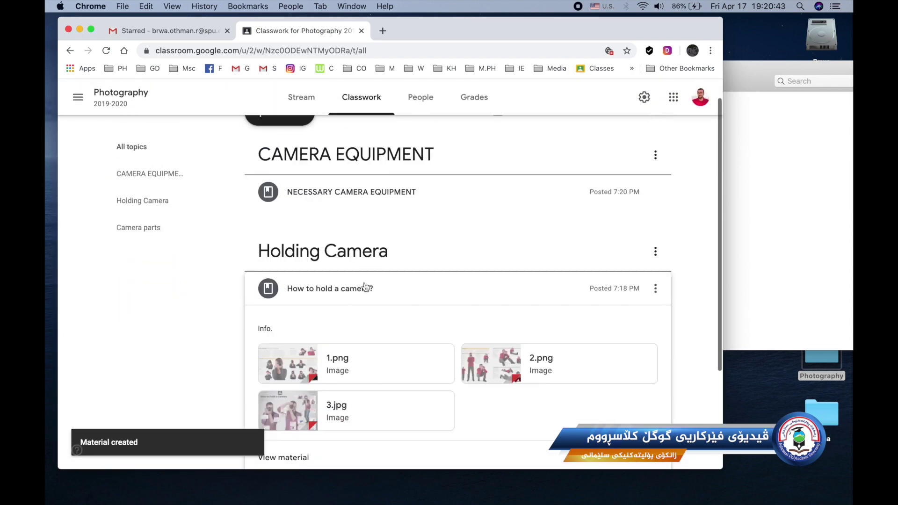
{"action": "left_click", "coordinate": [312, 253]}
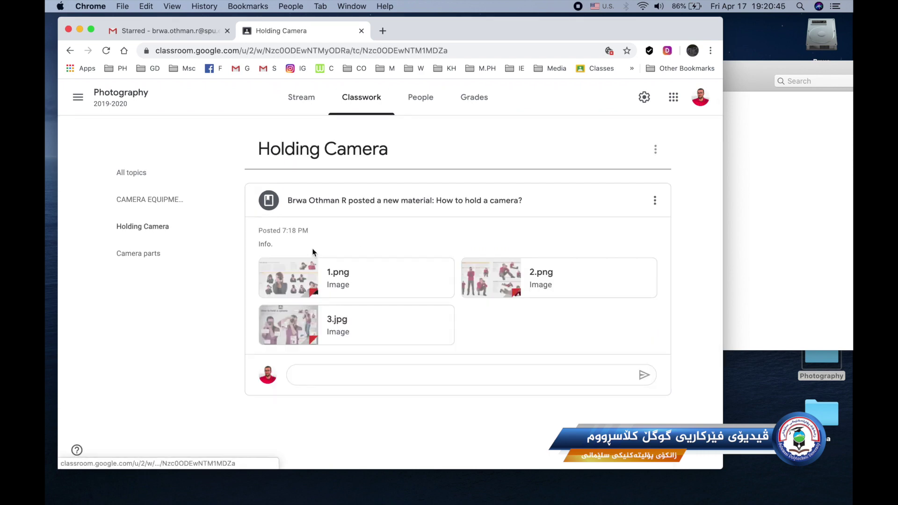
{"action": "left_click", "coordinate": [304, 100]}
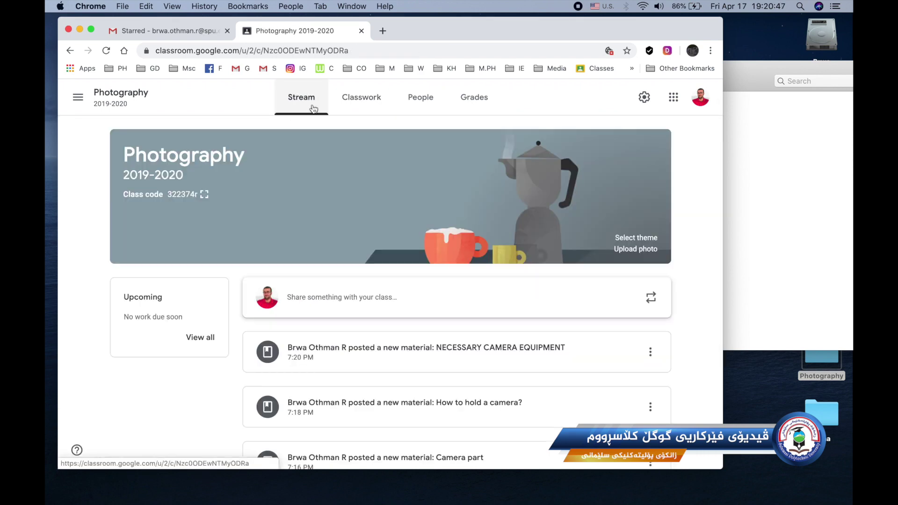
{"action": "left_click", "coordinate": [361, 99]}
{"action": "scroll", "coordinate": [347, 246], "scroll_direction": "down", "scroll_amount": 3}
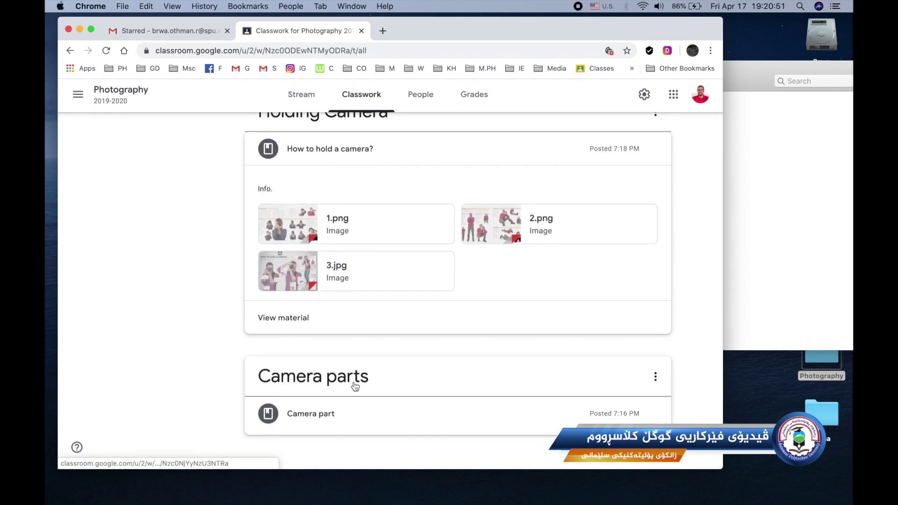
{"action": "scroll", "coordinate": [294, 256], "scroll_direction": "up", "scroll_amount": 3}
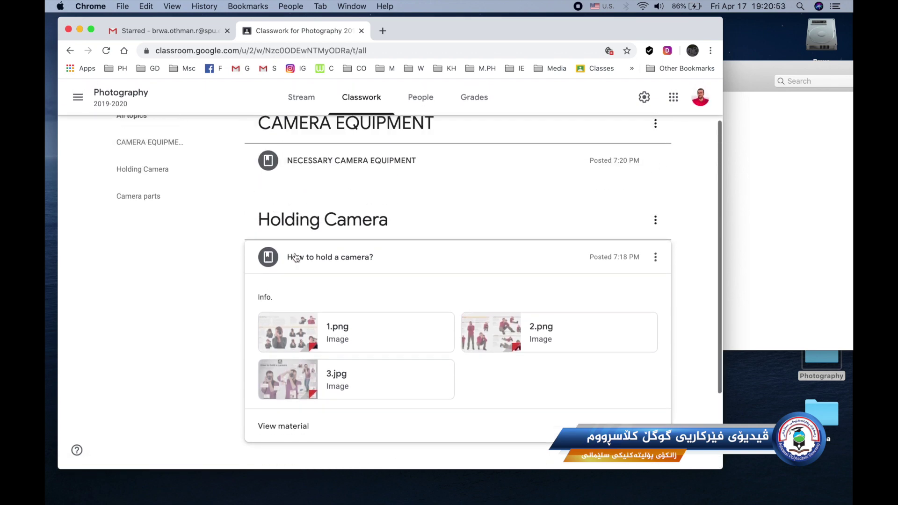
{"action": "left_click", "coordinate": [326, 176]}
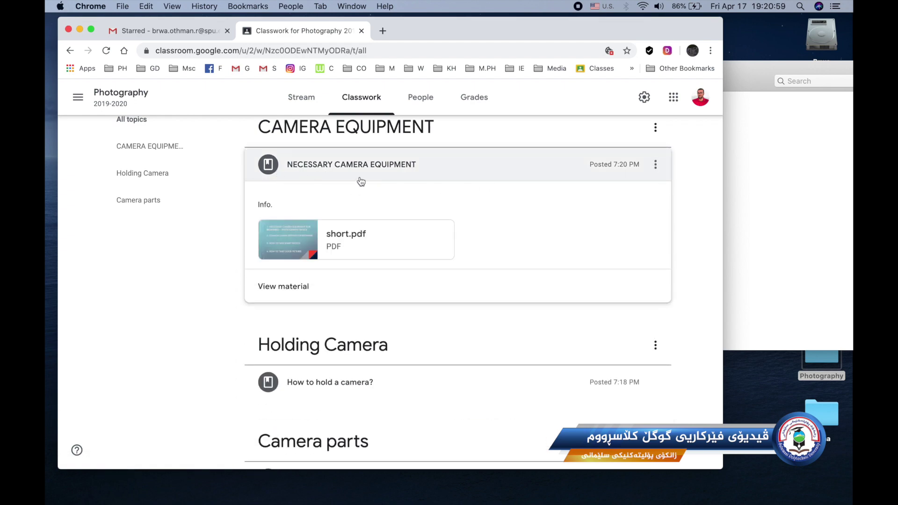
Check the options for creating classwork without adding anything, and review the posted materials in the class stream
{"action": "scroll", "coordinate": [377, 181], "scroll_direction": "up", "scroll_amount": 2}
{"action": "left_click", "coordinate": [283, 138]}
{"action": "left_click", "coordinate": [407, 191]}
{"action": "left_click", "coordinate": [307, 108]}
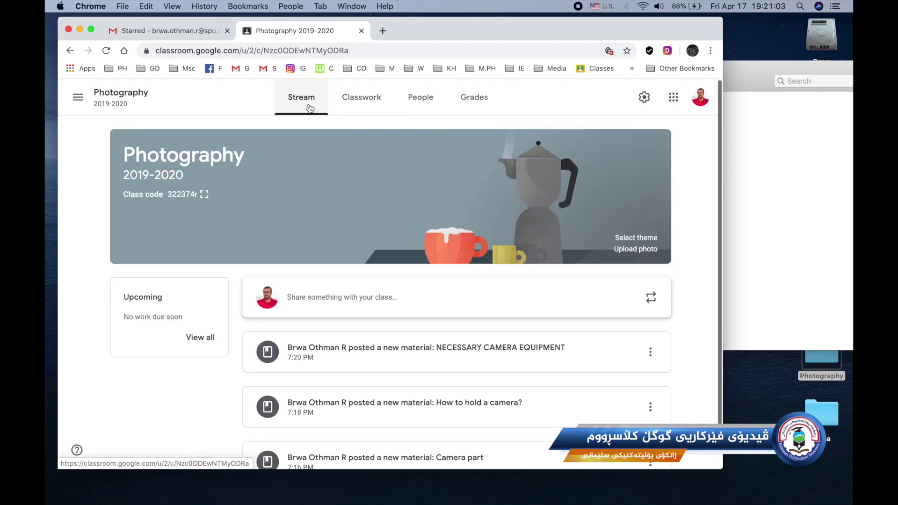
{"action": "scroll", "coordinate": [438, 297], "scroll_direction": "down", "scroll_amount": 2}
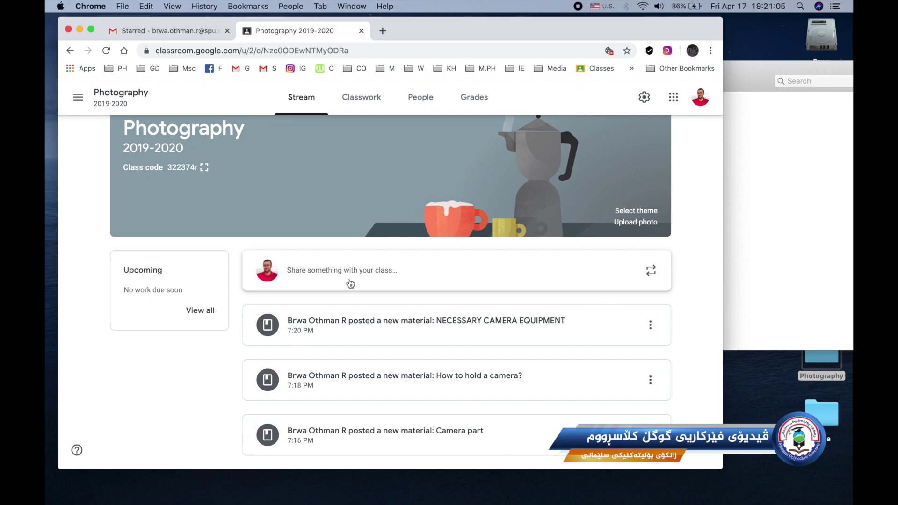
{"action": "scroll", "coordinate": [348, 295], "scroll_direction": "up", "scroll_amount": 1}
{"action": "scroll", "coordinate": [219, 368], "scroll_direction": "up", "scroll_amount": 1}
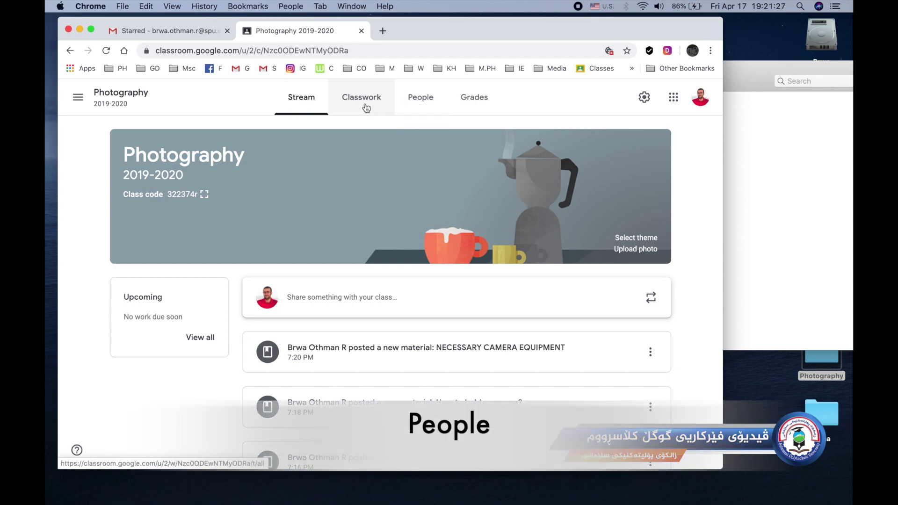
View the class's people, and examine the teacher and student invitation forms without inviting anyone
{"action": "left_click", "coordinate": [419, 110]}
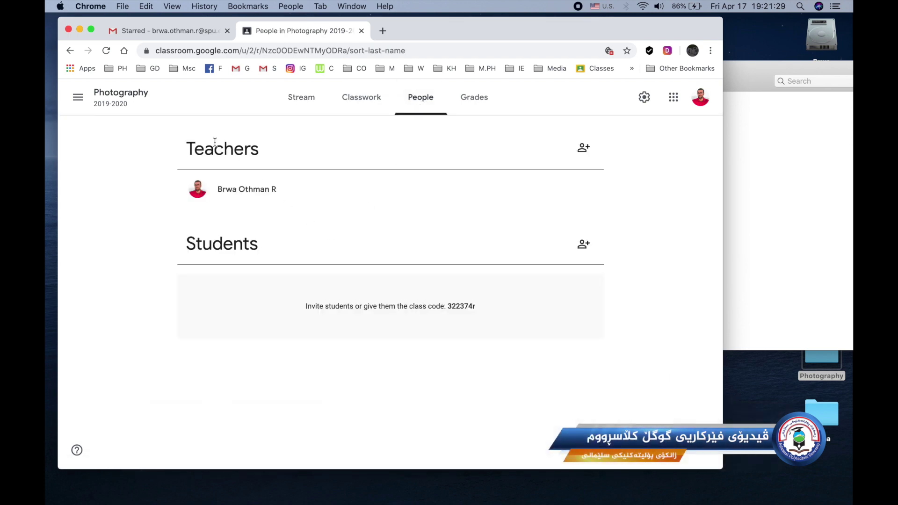
{"action": "double_click", "coordinate": [191, 147]}
{"action": "left_click", "coordinate": [185, 149]}
{"action": "left_click", "coordinate": [583, 148]}
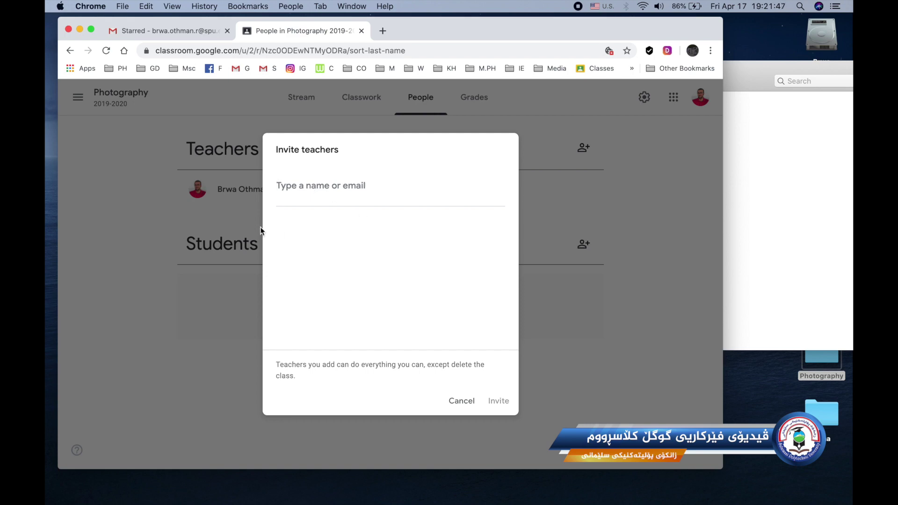
{"action": "left_click", "coordinate": [459, 400]}
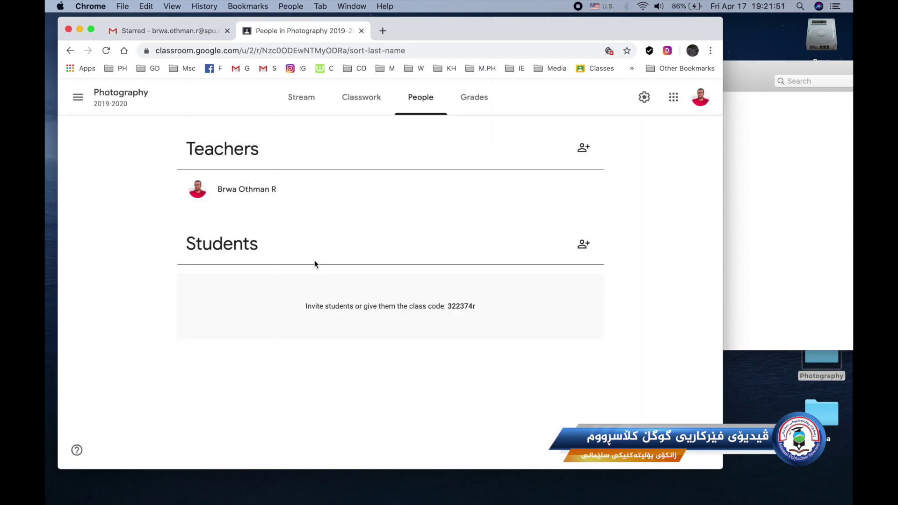
{"action": "left_click", "coordinate": [586, 247]}
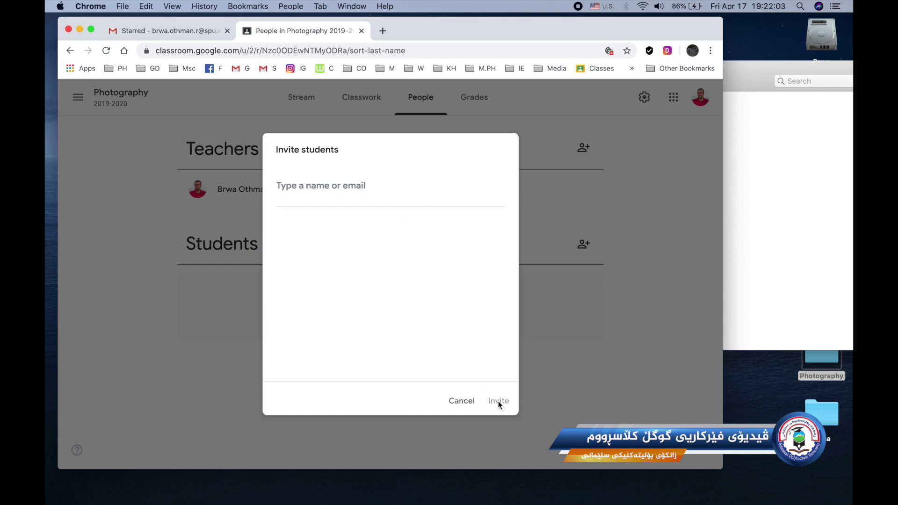
{"action": "left_click", "coordinate": [458, 401]}
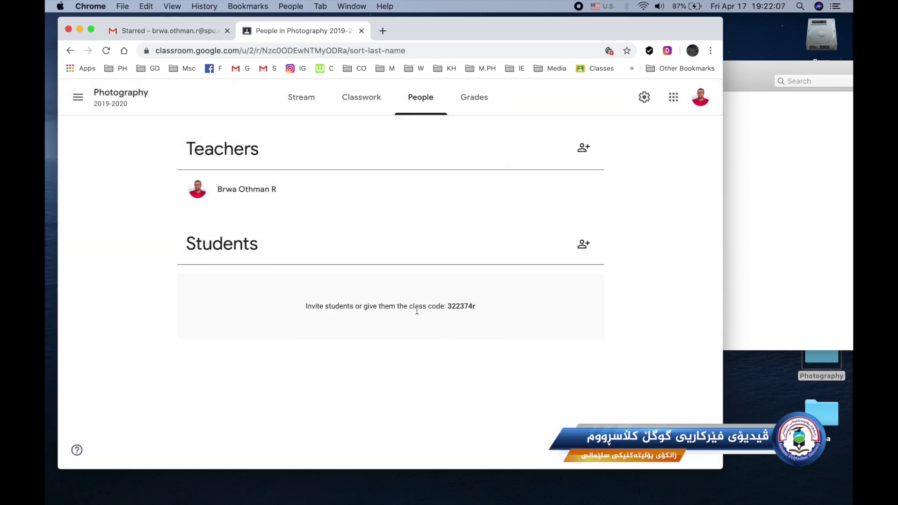
Copy the class code shown in the Students section
{"action": "double_click", "coordinate": [461, 304]}
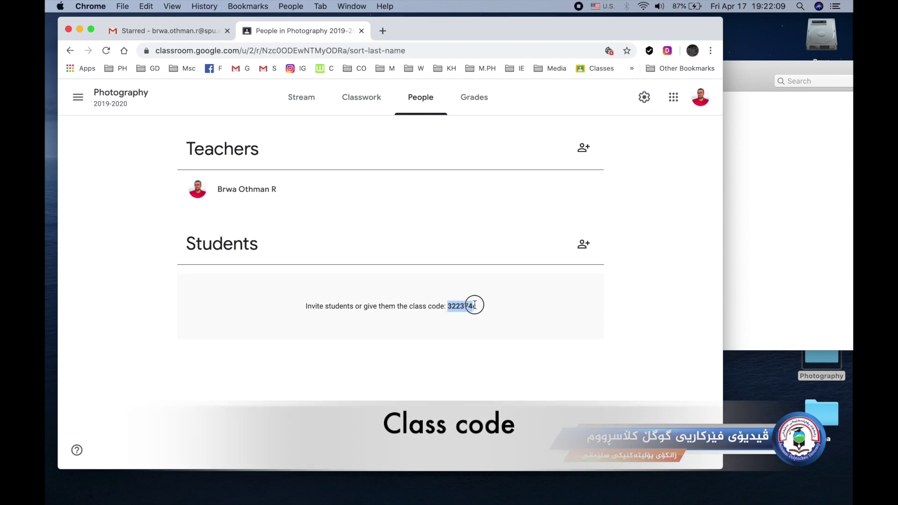
{"action": "left_click", "coordinate": [461, 305]}
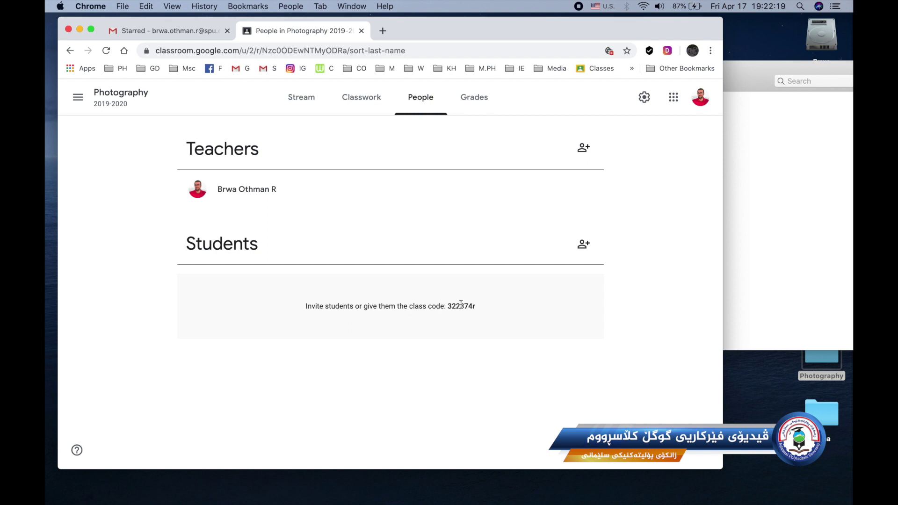
{"action": "left_click_drag", "start_coordinate": [448, 305], "coordinate": [476, 306]}
{"action": "right_click", "coordinate": [462, 305]}
{"action": "left_click", "coordinate": [474, 327]}
Switch to Safari with the student account and open Google Classroom from its Gmail inbox
{"action": "left_click", "coordinate": [315, 488]}
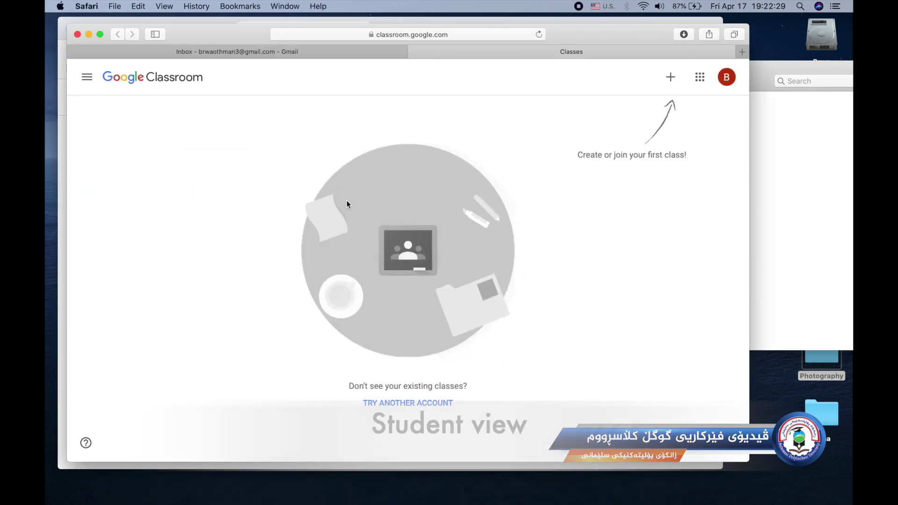
{"action": "left_click", "coordinate": [202, 53]}
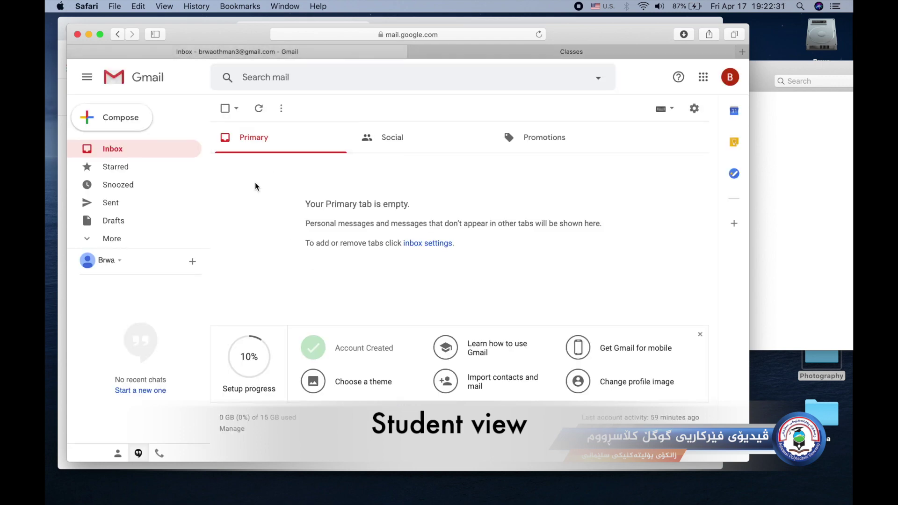
{"action": "left_click", "coordinate": [459, 55]}
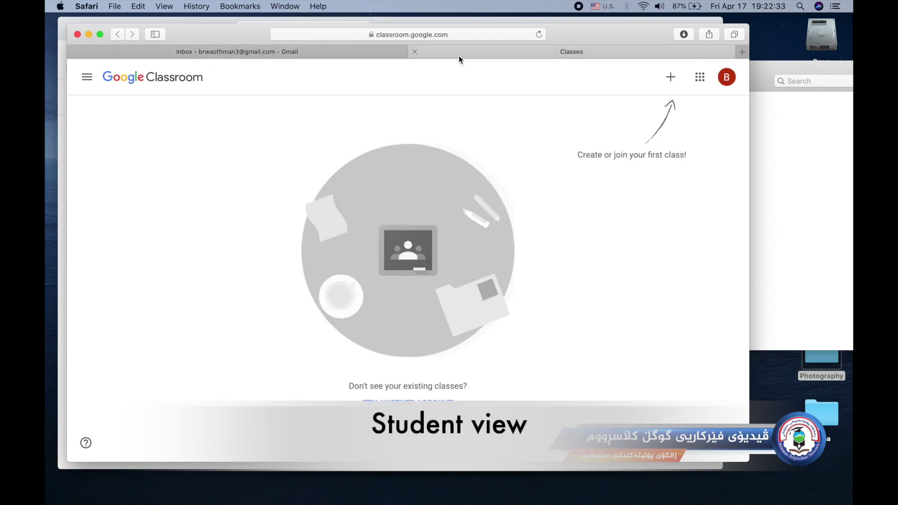
{"action": "left_click", "coordinate": [312, 55]}
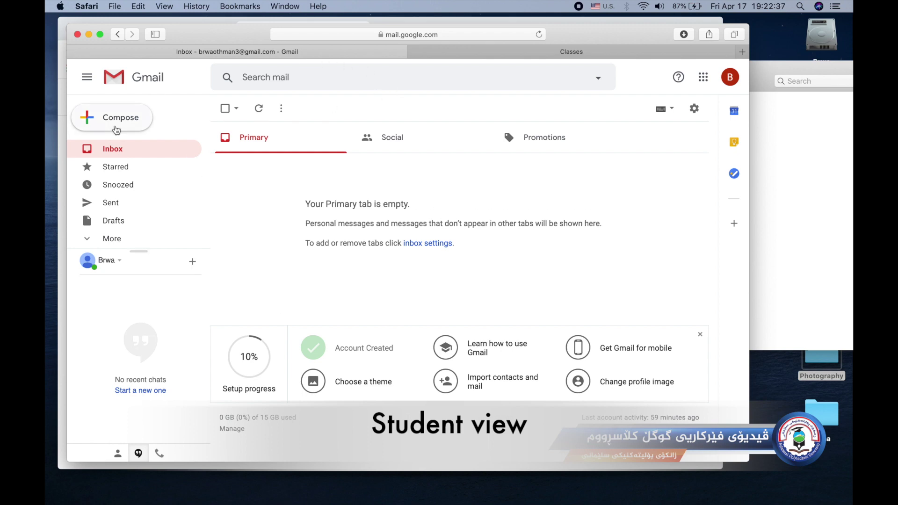
{"action": "left_click", "coordinate": [703, 77]}
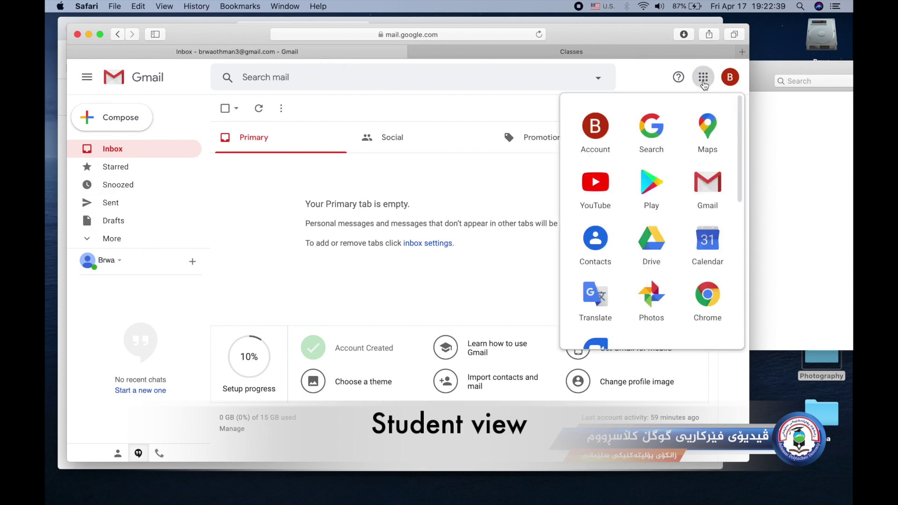
{"action": "scroll", "coordinate": [618, 267], "scroll_direction": "down", "scroll_amount": 6}
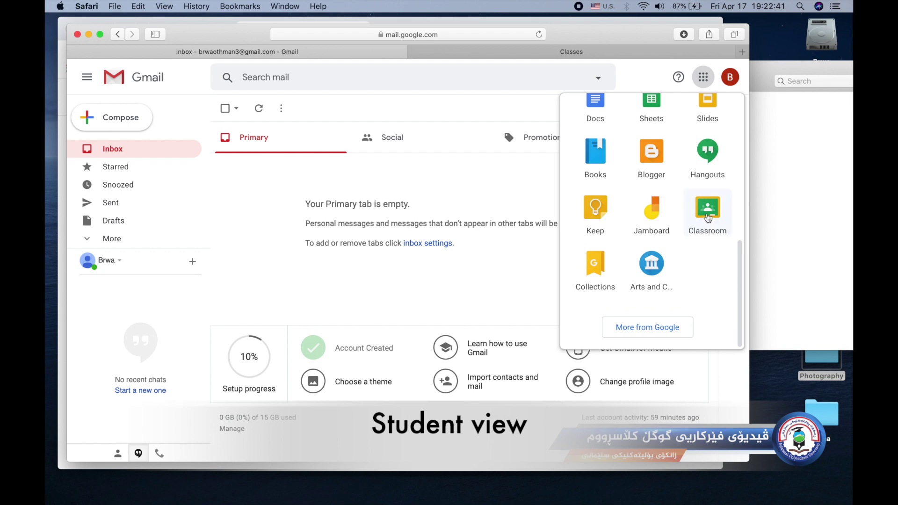
{"action": "left_click", "coordinate": [708, 209]}
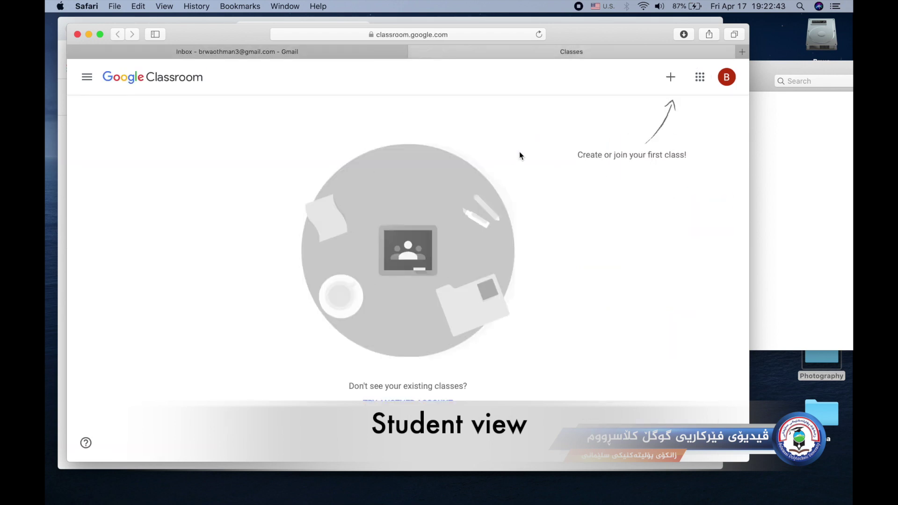
Join the Photography class as a student by pasting the copied class code
{"action": "left_click", "coordinate": [667, 83]}
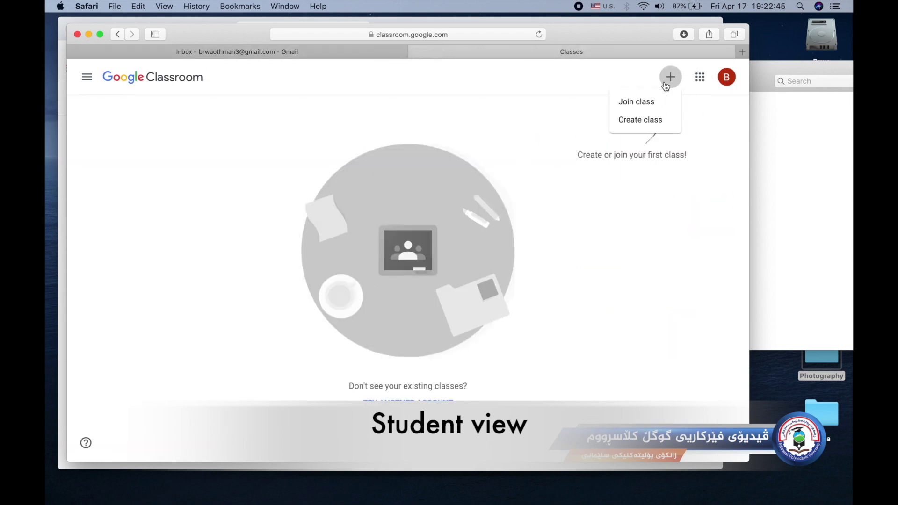
{"action": "left_click", "coordinate": [628, 108]}
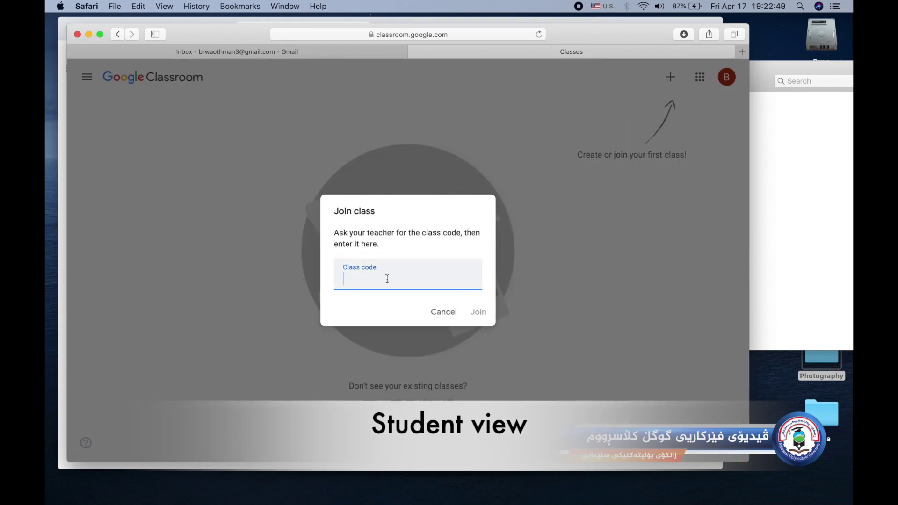
{"action": "key", "text": "super+v"}
{"action": "left_click", "coordinate": [477, 311]}
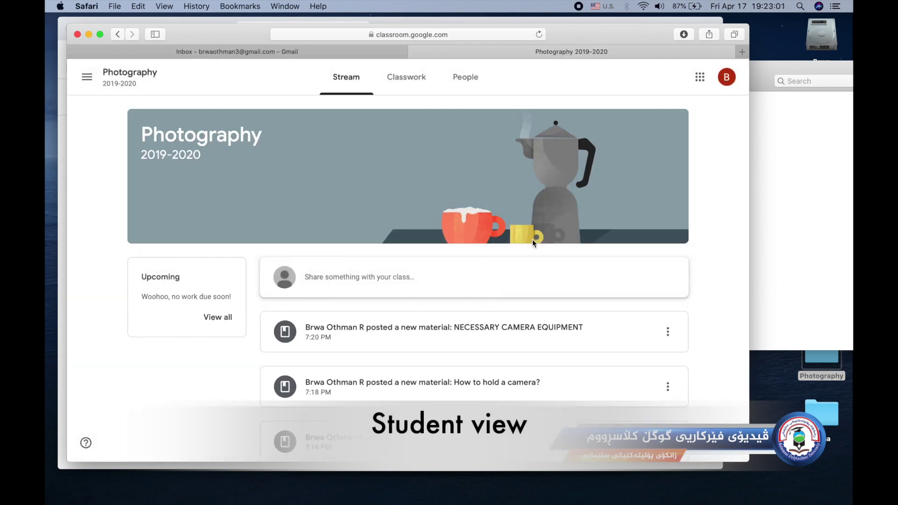
Examine the stream posts and classwork topics of the Photography class from the student's view
{"action": "scroll", "coordinate": [532, 239], "scroll_direction": "down", "scroll_amount": 1}
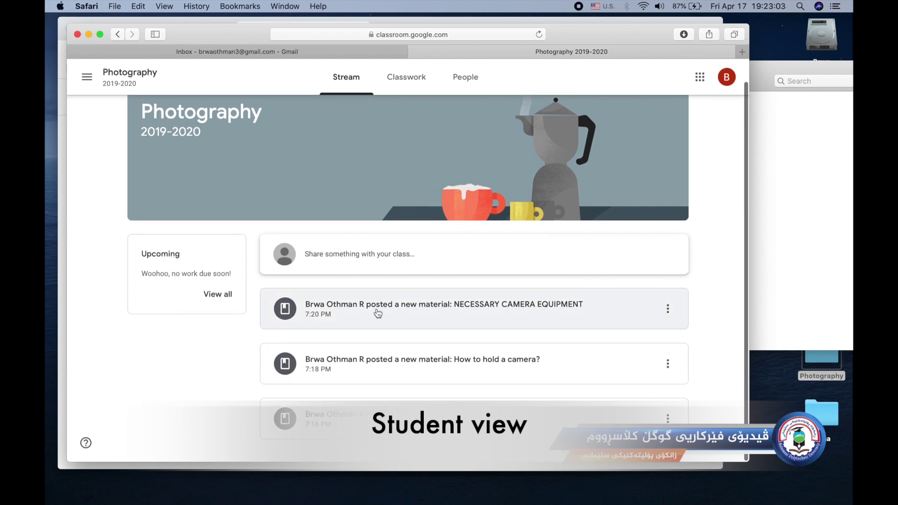
{"action": "left_click", "coordinate": [407, 79]}
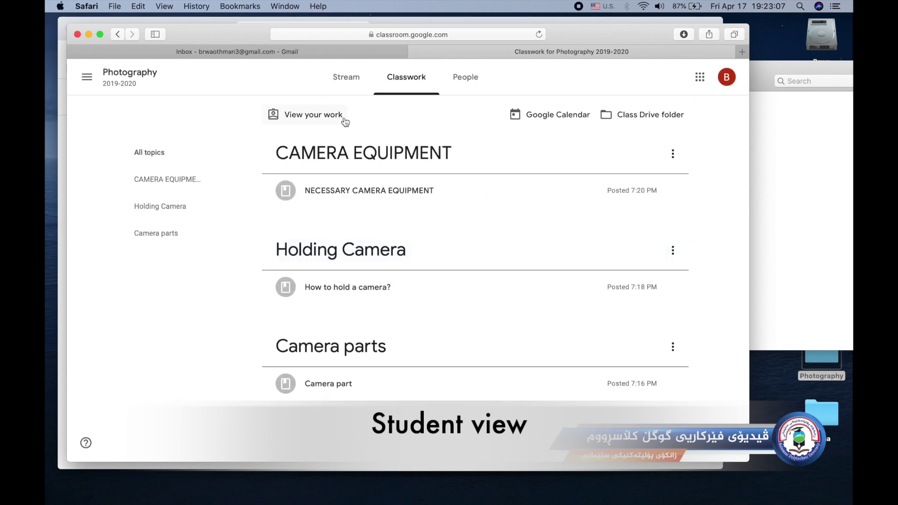
{"action": "left_click", "coordinate": [348, 88]}
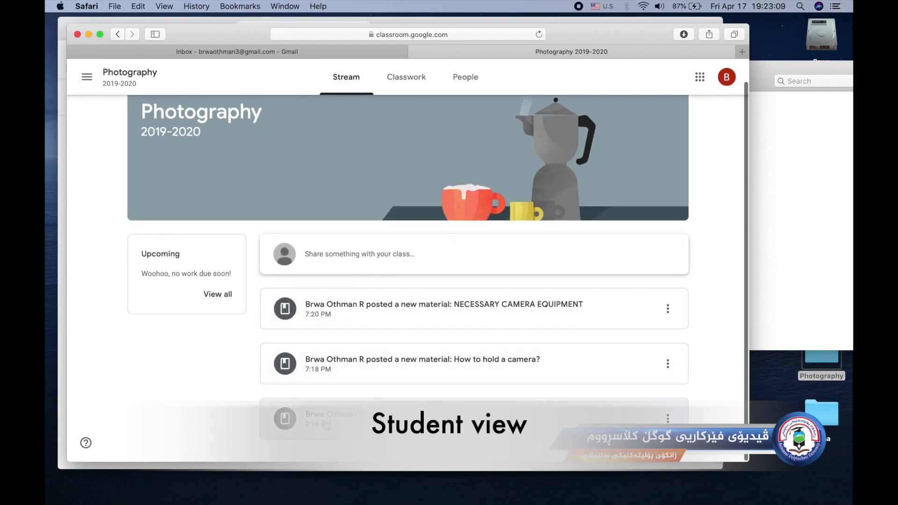
{"action": "left_click", "coordinate": [408, 80]}
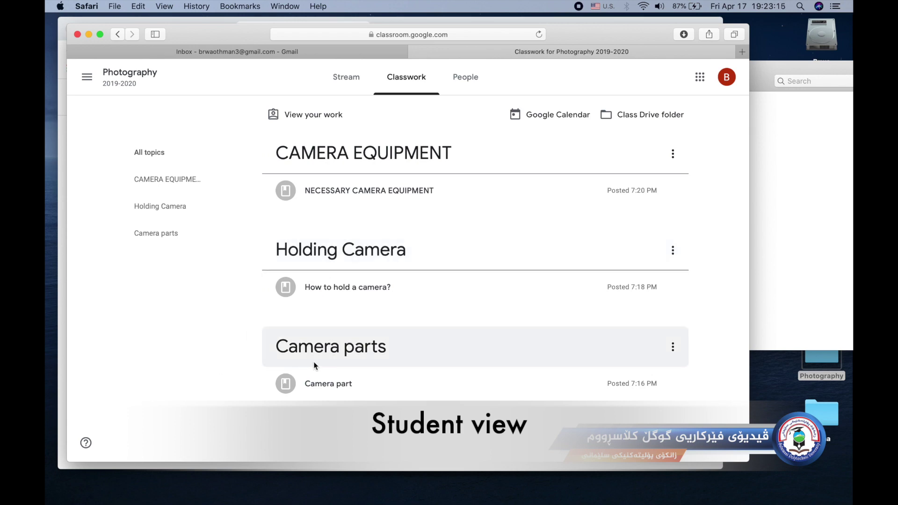
{"action": "mouse_move", "coordinate": [323, 355]}
{"action": "left_mouse_down"}
{"action": "mouse_move", "coordinate": [330, 280]}
{"action": "mouse_move", "coordinate": [319, 355]}
{"action": "left_mouse_up"}
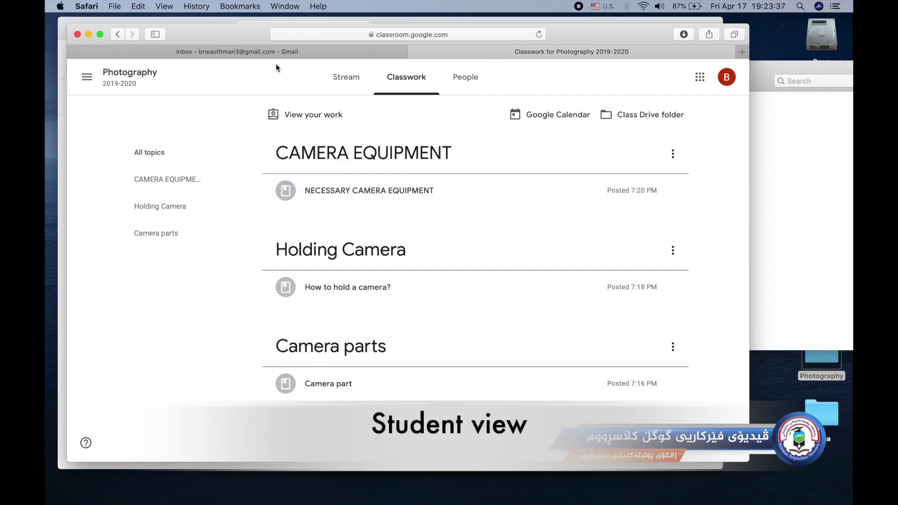
Return to the teacher's class in Chrome, and view its people, stream and classwork
{"action": "left_click_drag", "start_coordinate": [183, 35], "coordinate": [225, 43]}
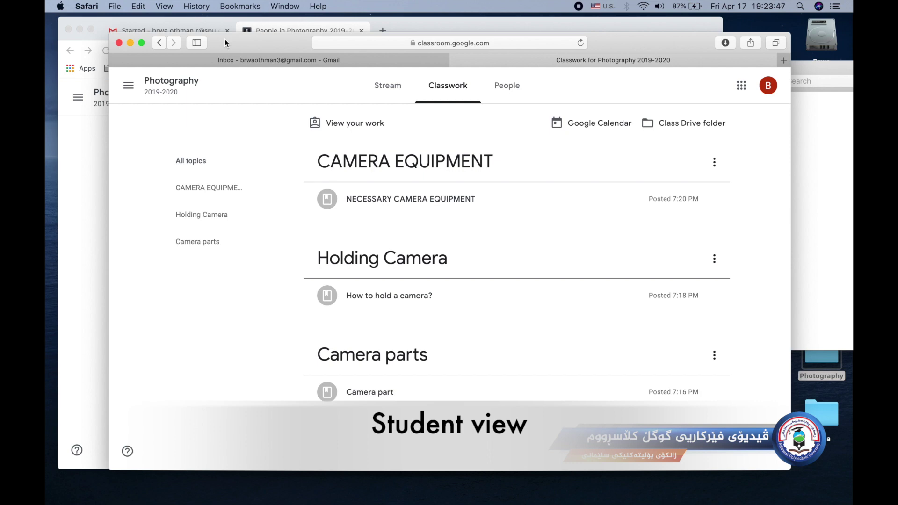
{"action": "left_click_drag", "start_coordinate": [224, 38], "coordinate": [205, 39]}
{"action": "left_click", "coordinate": [111, 44]}
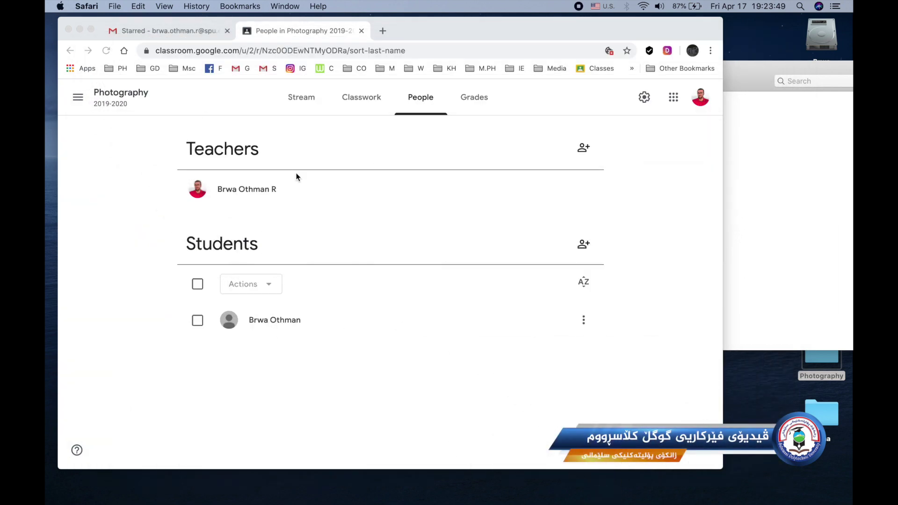
{"action": "left_click", "coordinate": [302, 98]}
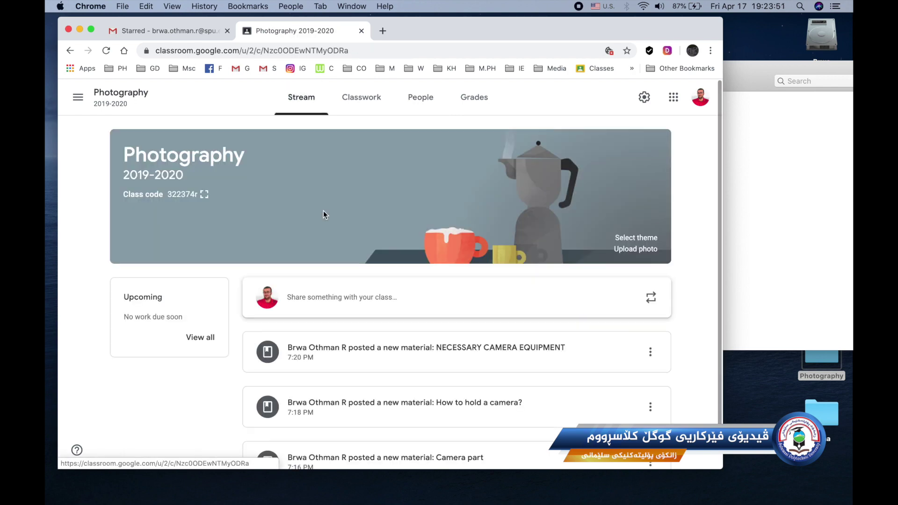
{"action": "left_click", "coordinate": [364, 109]}
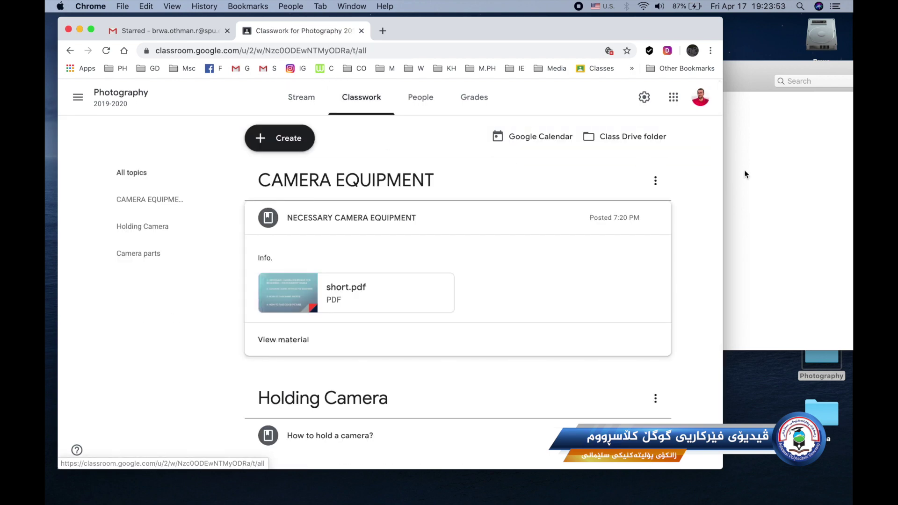
Show the Photography course's Workload folder in Finder, and start a new assignment in the Classroom class
{"action": "left_click", "coordinate": [284, 143]}
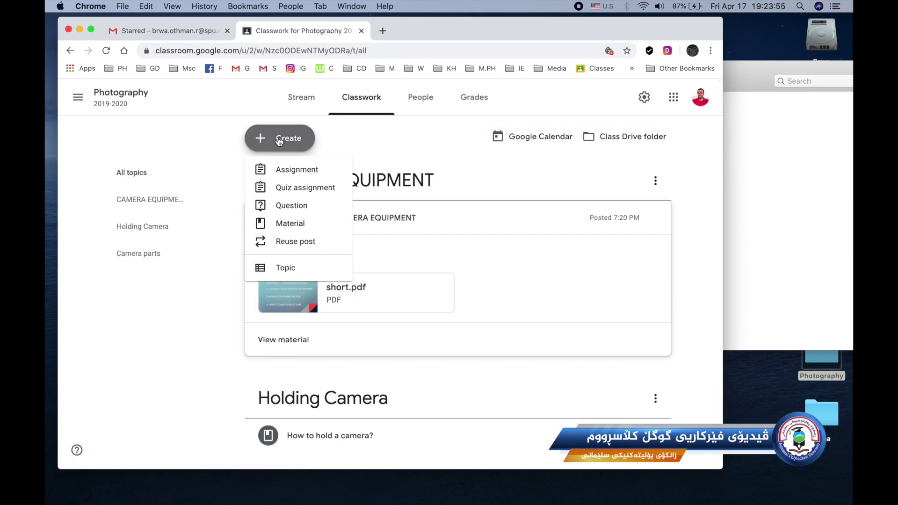
{"action": "left_click", "coordinate": [726, 161]}
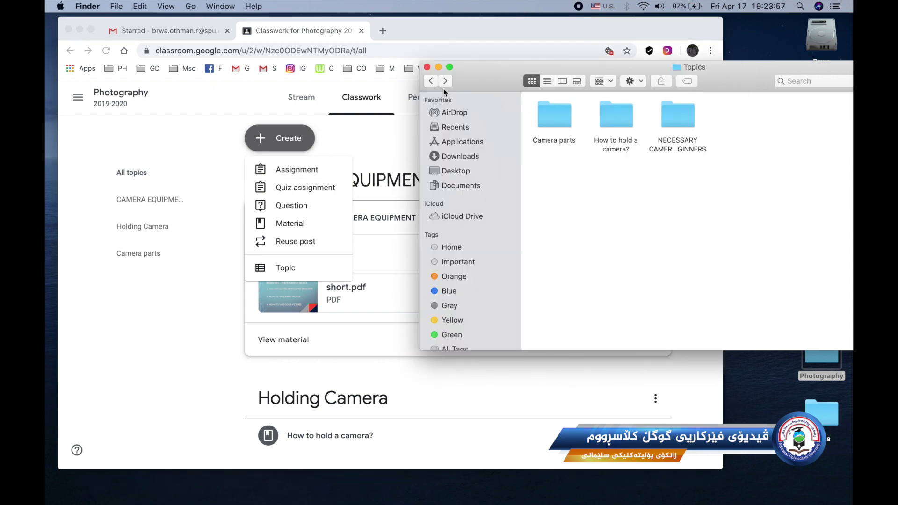
{"action": "left_click", "coordinate": [430, 81]}
{"action": "left_click", "coordinate": [618, 117]}
{"action": "double_click", "coordinate": [618, 117]}
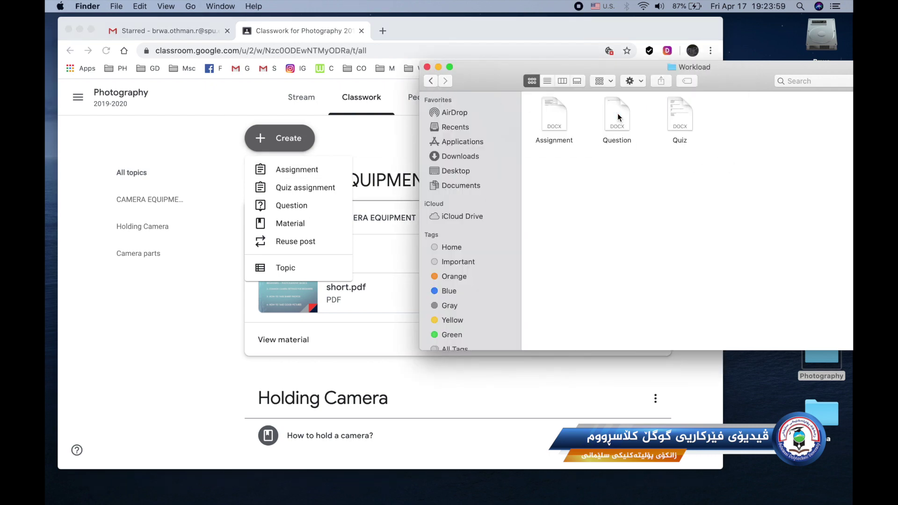
{"action": "left_click", "coordinate": [287, 170]}
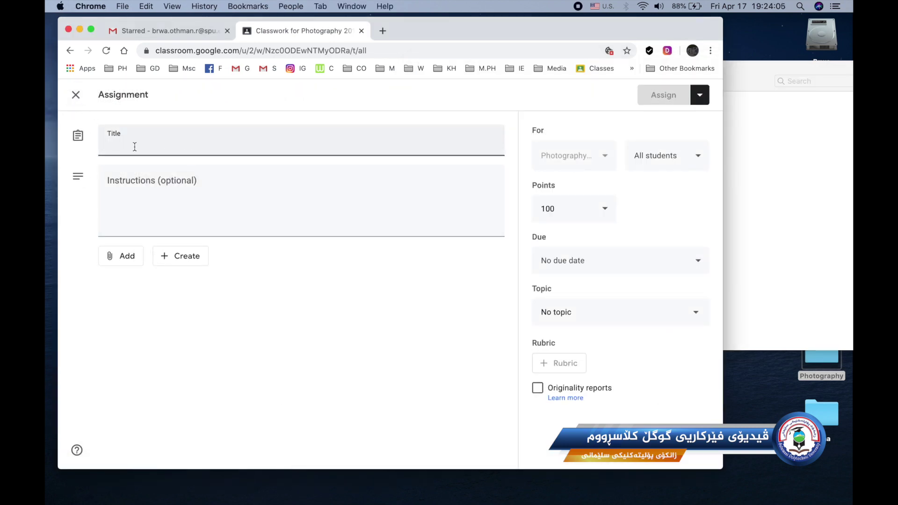
Title the assignment "Answer the following questions", copied from the Assignment document in Word, and enter "Info" as its instructions
{"action": "left_click", "coordinate": [742, 136]}
{"action": "double_click", "coordinate": [550, 114]}
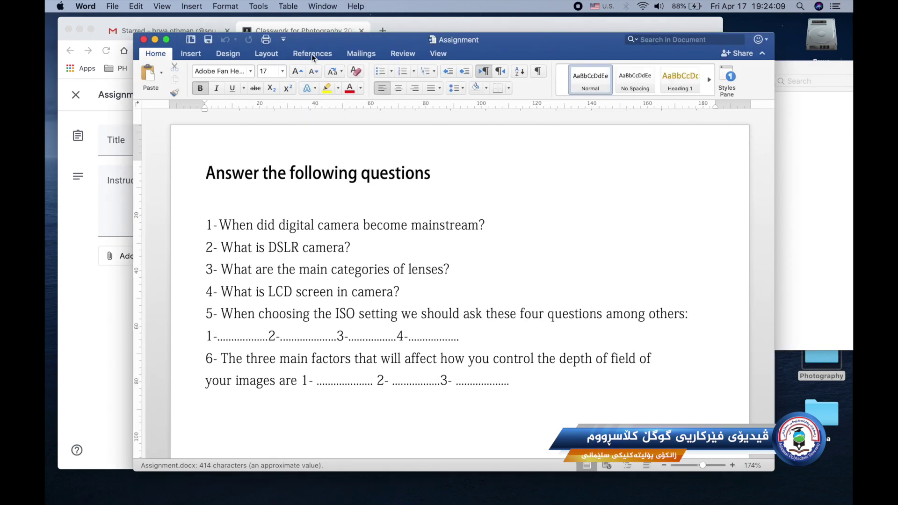
{"action": "left_click", "coordinate": [361, 60]}
{"action": "triple_click", "coordinate": [476, 209]}
{"action": "key", "text": "super+c"}
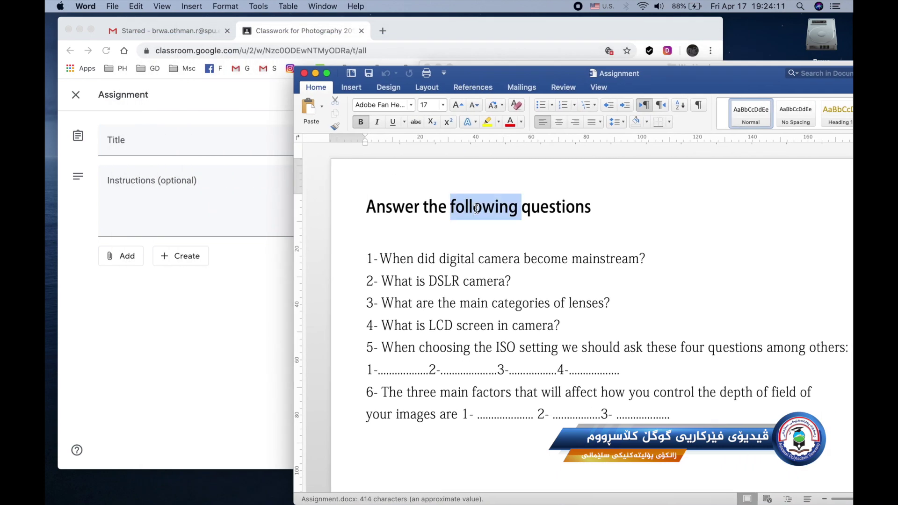
{"action": "left_click", "coordinate": [172, 139]}
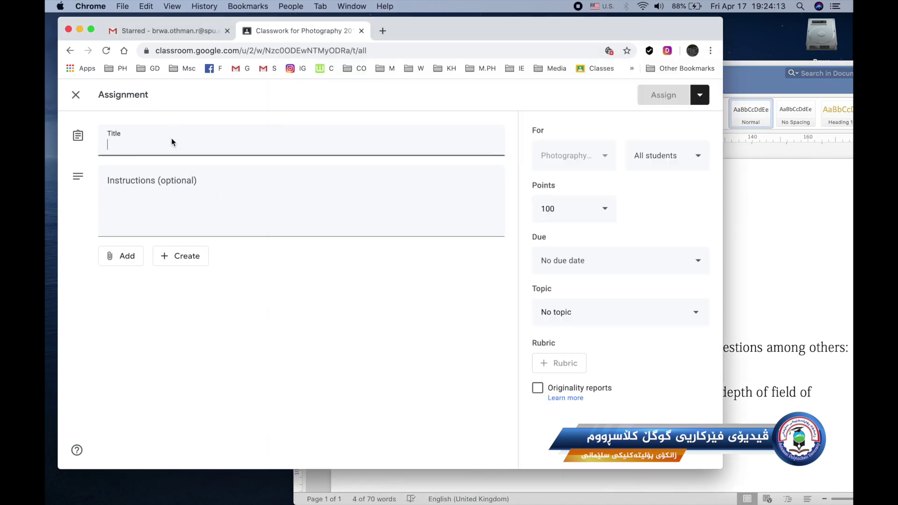
{"action": "key", "text": "super+v"}
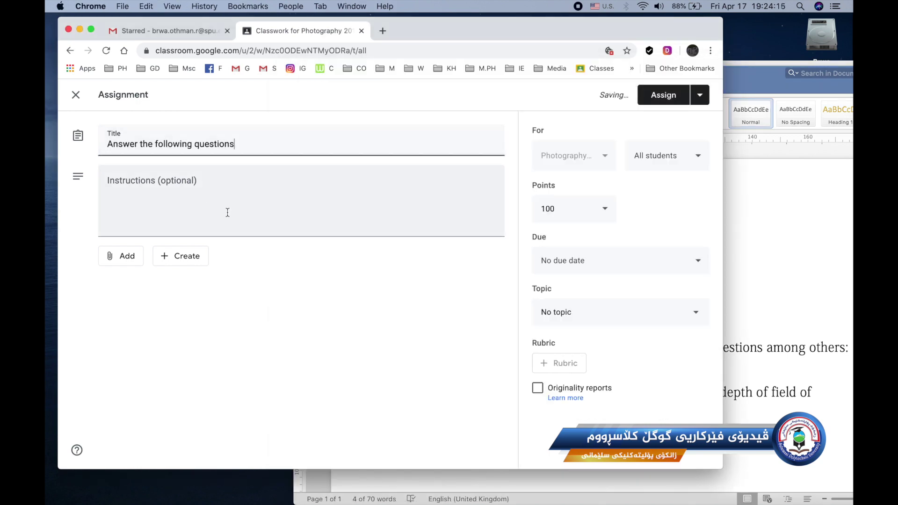
{"action": "left_click", "coordinate": [187, 191]}
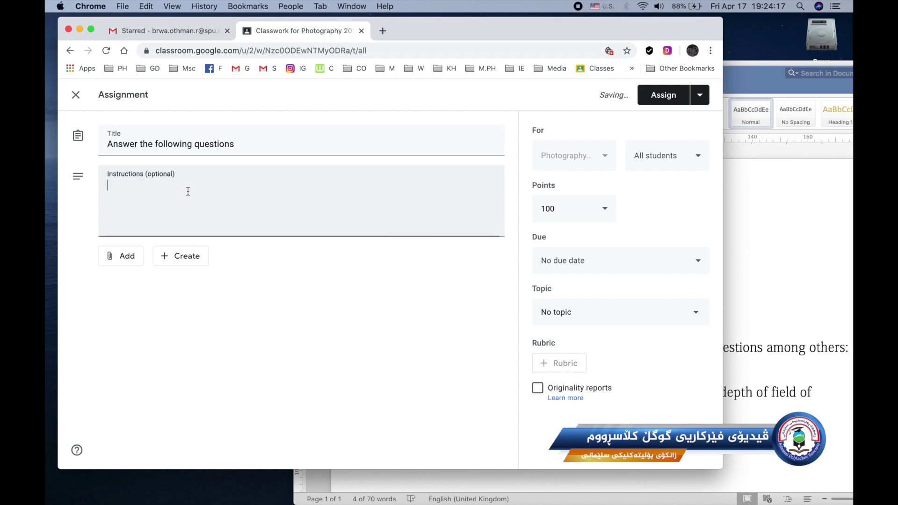
{"action": "type", "text": "Info"}
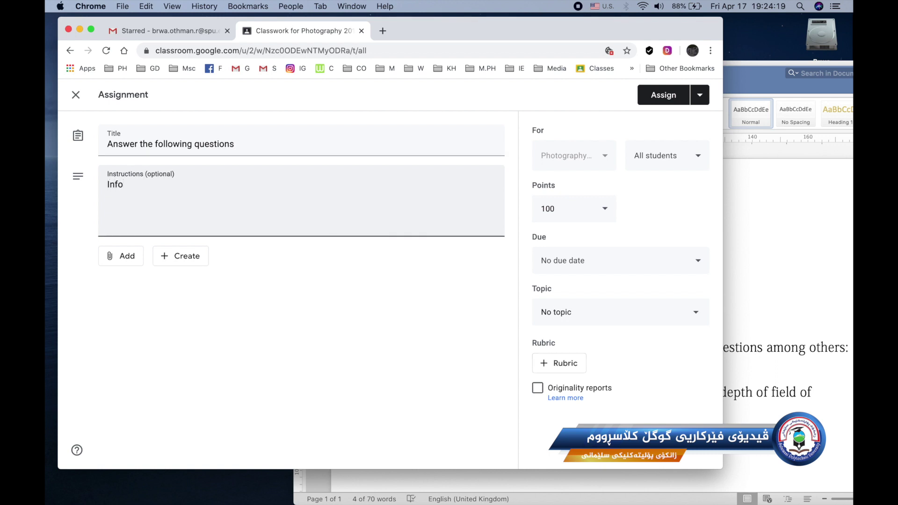
{"action": "left_click", "coordinate": [746, 288]}
{"action": "left_click_drag", "start_coordinate": [376, 260], "coordinate": [647, 409]}
{"action": "left_click", "coordinate": [480, 303]}
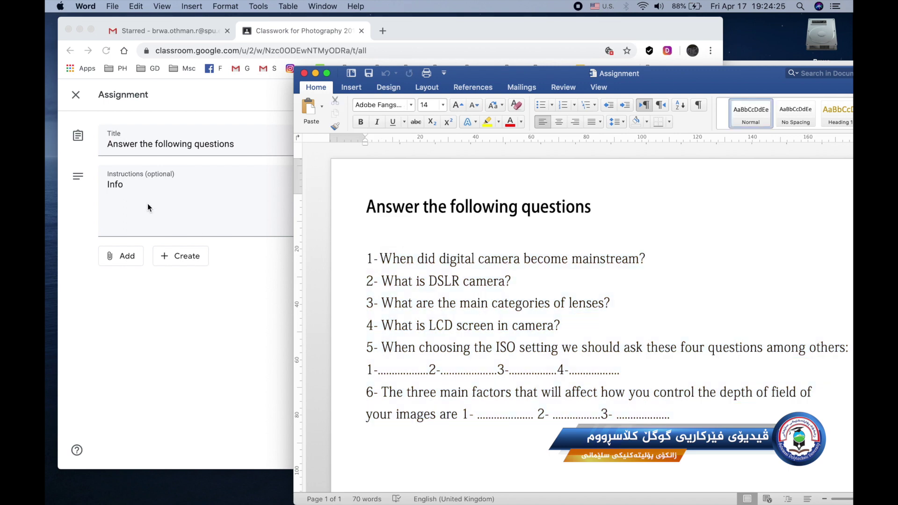
{"action": "left_click", "coordinate": [153, 190]}
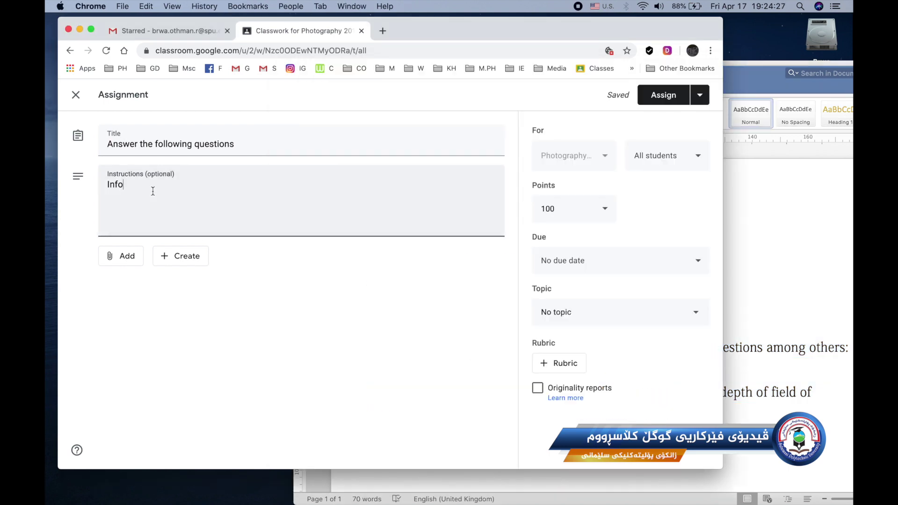
Attach Assignment.docx from the Photography course's Workload folder to the assignment by uploading it from the computer
{"action": "left_click", "coordinate": [125, 260]}
{"action": "left_click", "coordinate": [136, 315]}
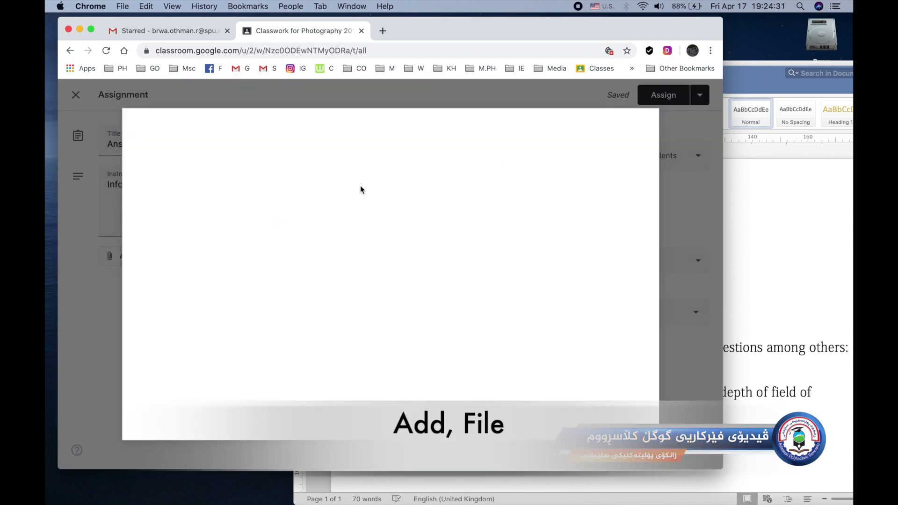
{"action": "left_click", "coordinate": [400, 283]}
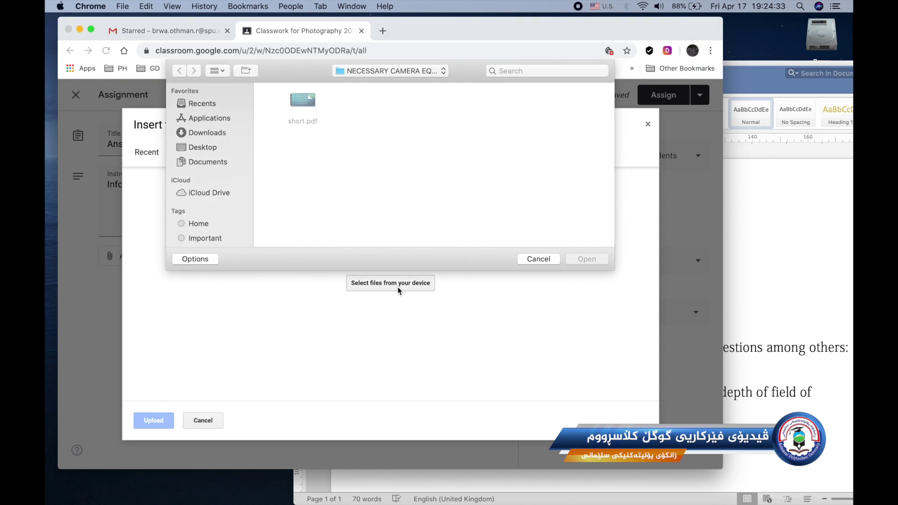
{"action": "left_click", "coordinate": [344, 74]}
{"action": "left_click", "coordinate": [347, 84]}
{"action": "left_click", "coordinate": [391, 75]}
{"action": "left_click", "coordinate": [383, 82]}
{"action": "double_click", "coordinate": [398, 100]}
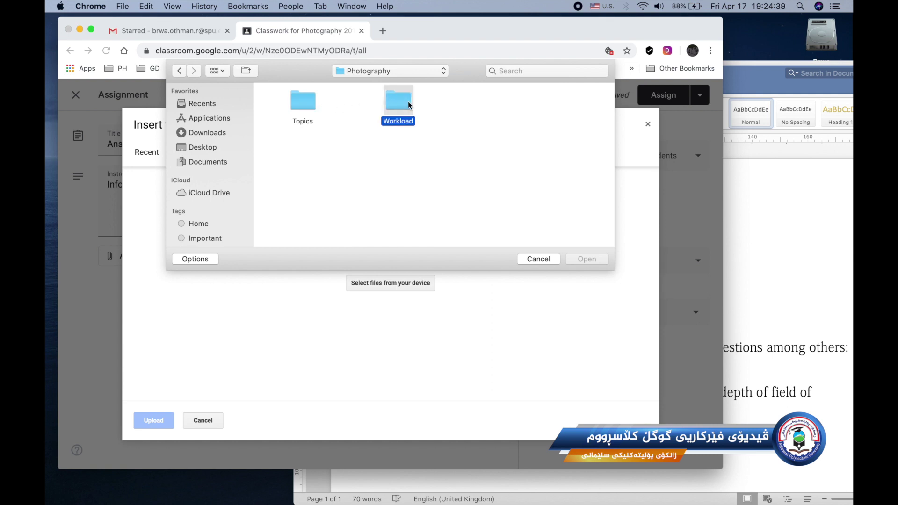
{"action": "left_click", "coordinate": [305, 107]}
{"action": "double_click", "coordinate": [304, 108]}
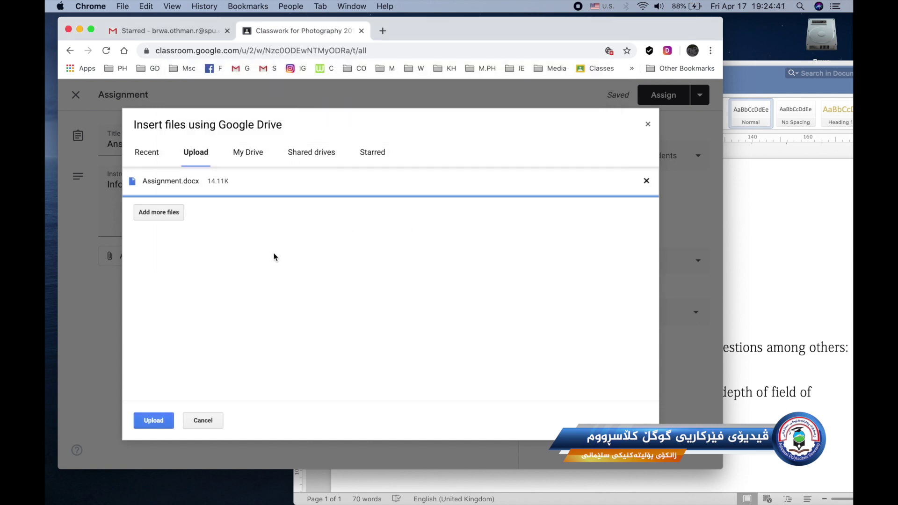
{"action": "left_click", "coordinate": [165, 425]}
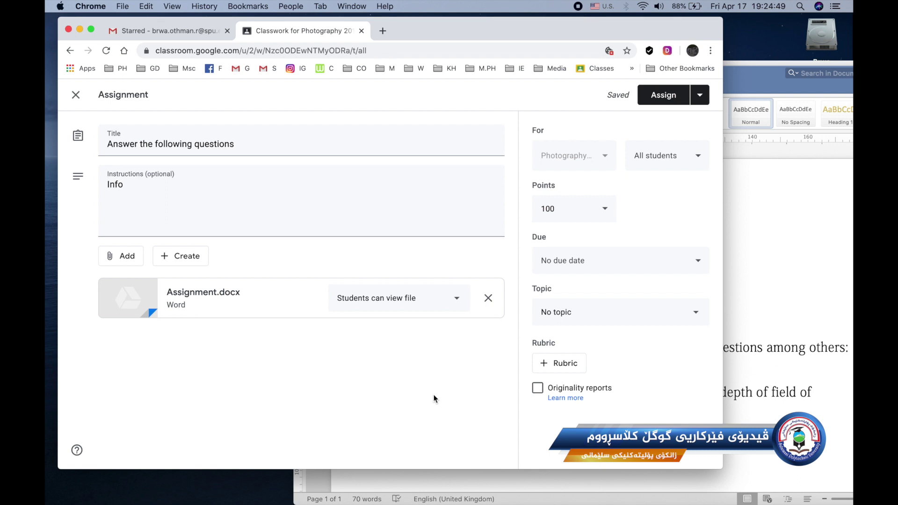
Try the student editing and per-student copy permissions for Assignment.docx, and return it to "Students can view file"
{"action": "left_click", "coordinate": [456, 302]}
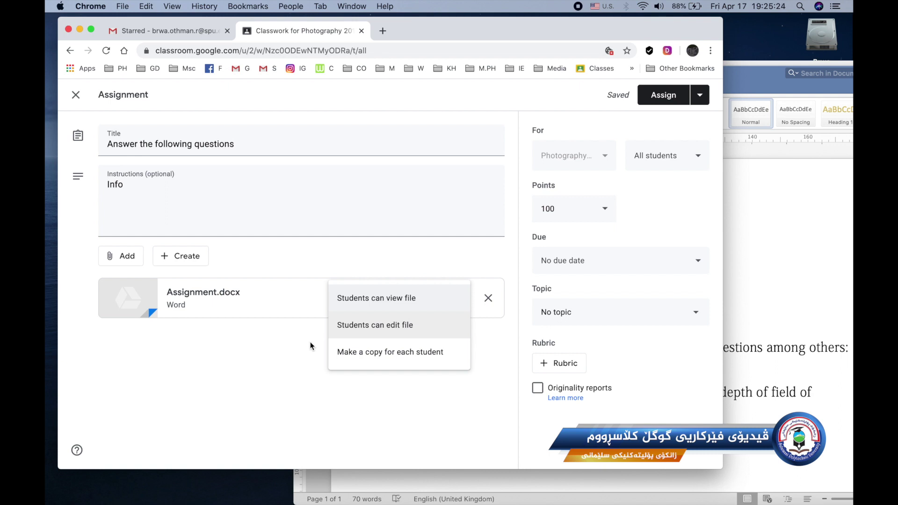
{"action": "left_click", "coordinate": [405, 329]}
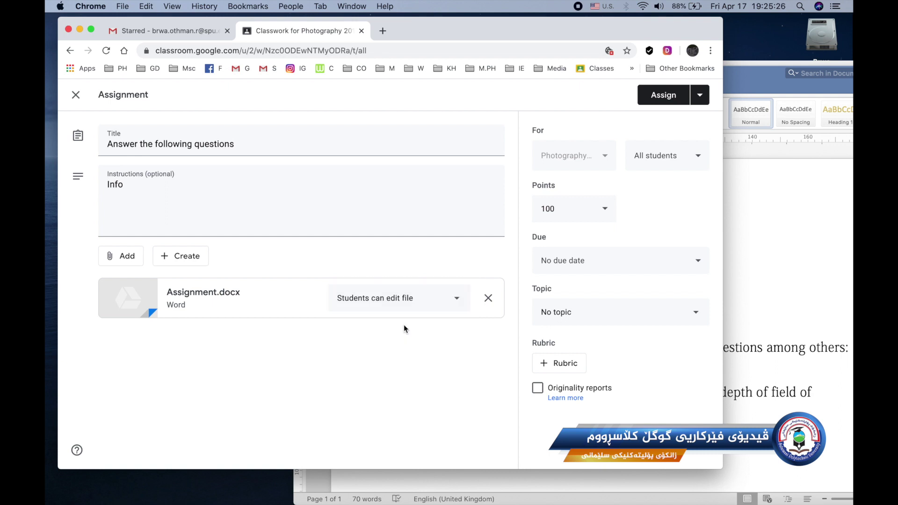
{"action": "left_click", "coordinate": [442, 304]}
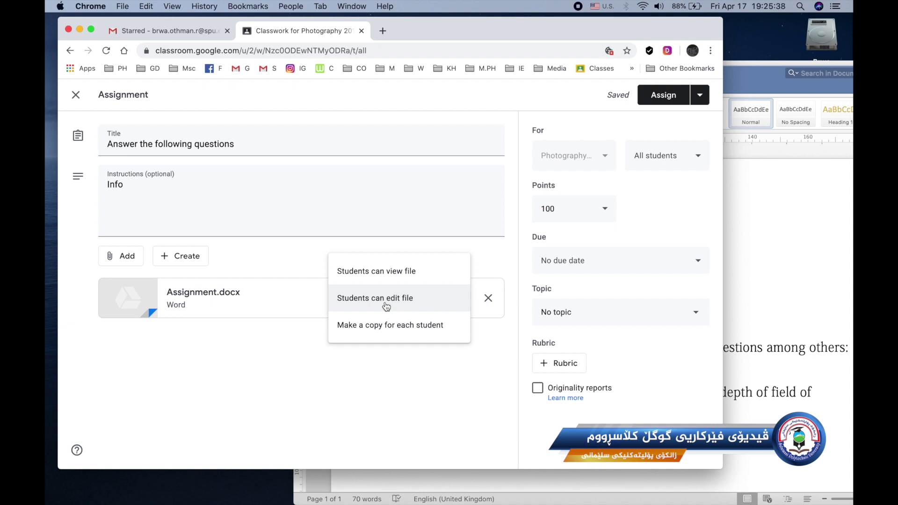
{"action": "left_click", "coordinate": [386, 306]}
{"action": "left_click", "coordinate": [440, 308]}
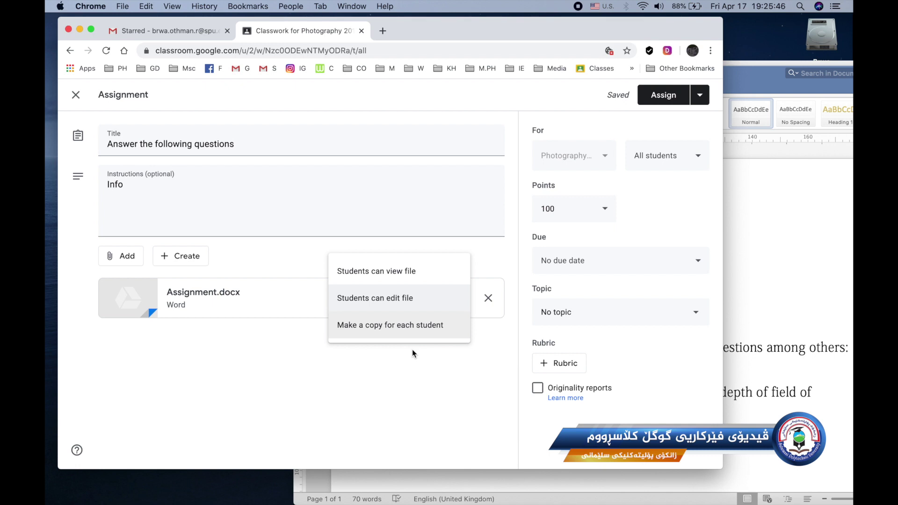
{"action": "left_click", "coordinate": [397, 326]}
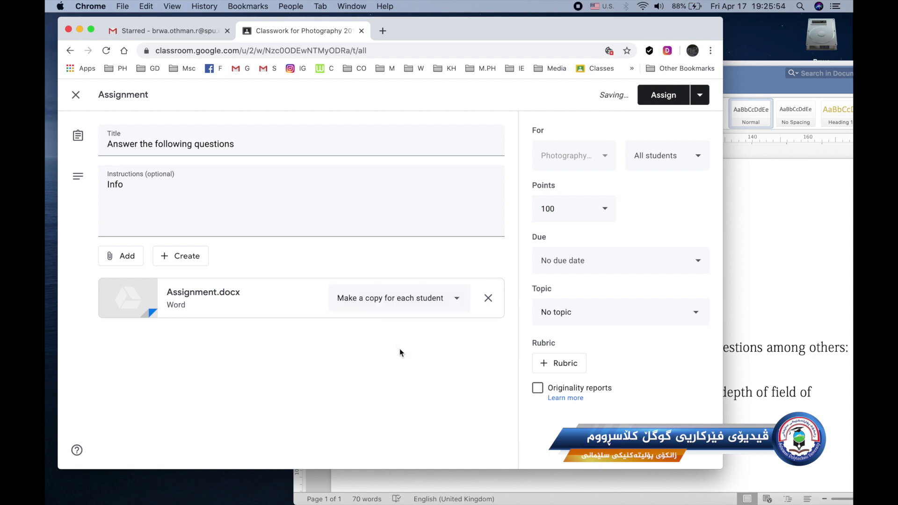
{"action": "left_click", "coordinate": [419, 305]}
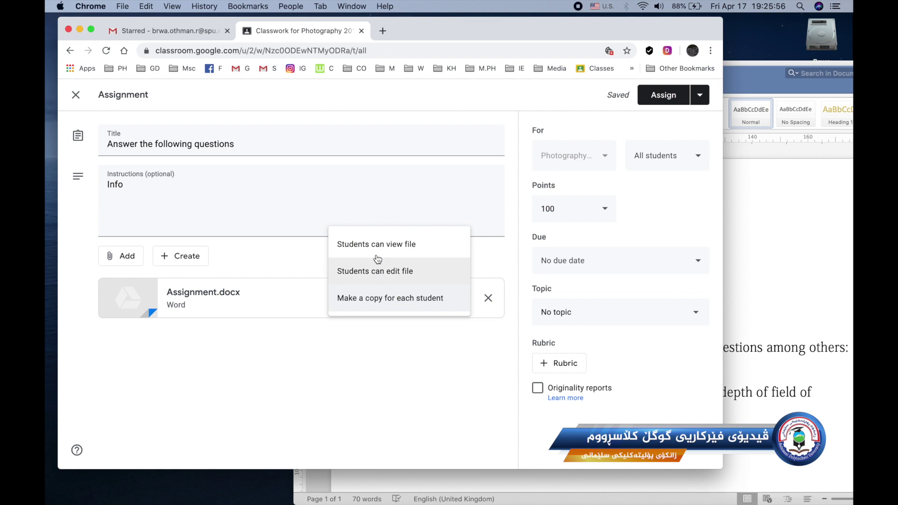
{"action": "left_click", "coordinate": [376, 252]}
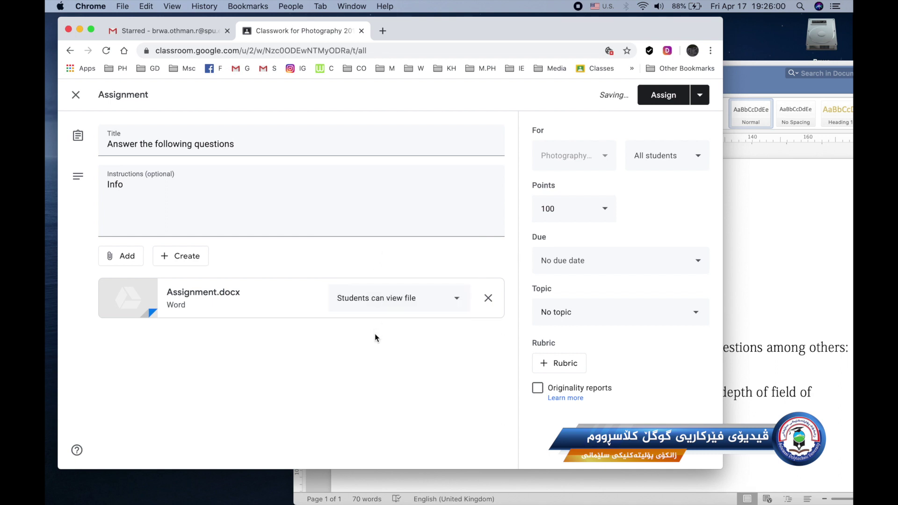
Check which students receive the assignment, and try making it ungraded
{"action": "left_click", "coordinate": [683, 167]}
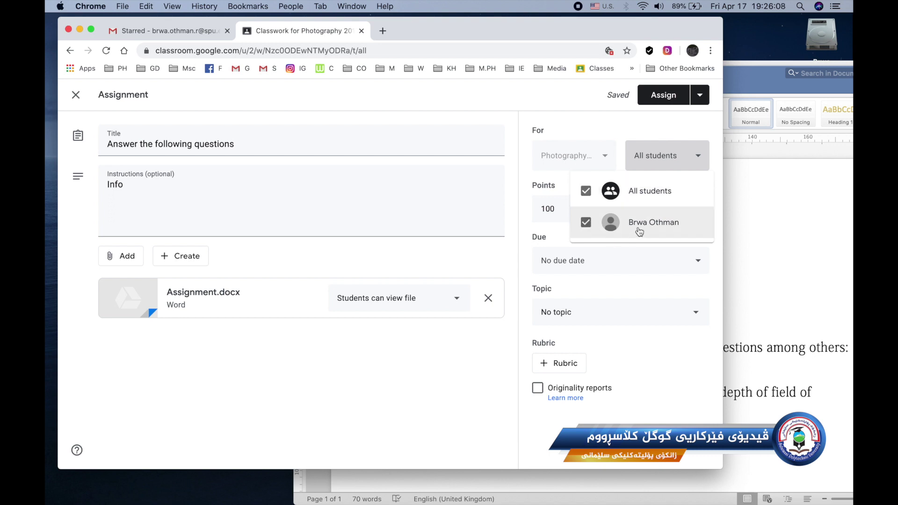
{"action": "left_click", "coordinate": [529, 249]}
{"action": "left_click", "coordinate": [558, 210]}
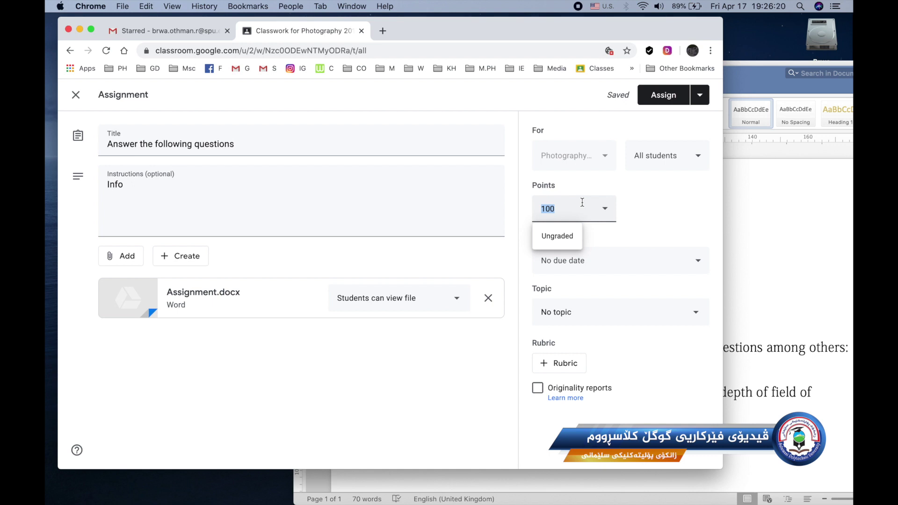
{"action": "type", "text": "10"}
{"action": "left_click", "coordinate": [566, 238]}
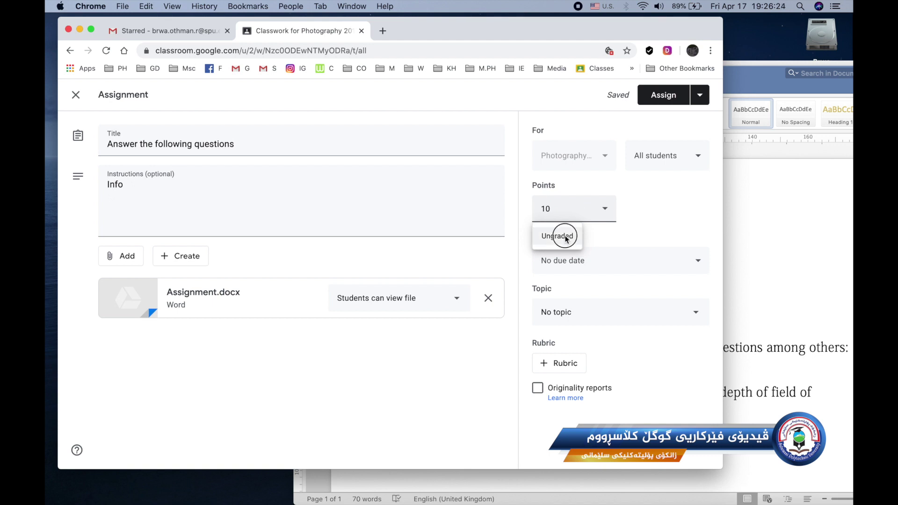
Set the assignment's points to 10
{"action": "double_click", "coordinate": [581, 207]}
{"action": "left_click", "coordinate": [581, 206]}
{"action": "type", "text": "10a"}
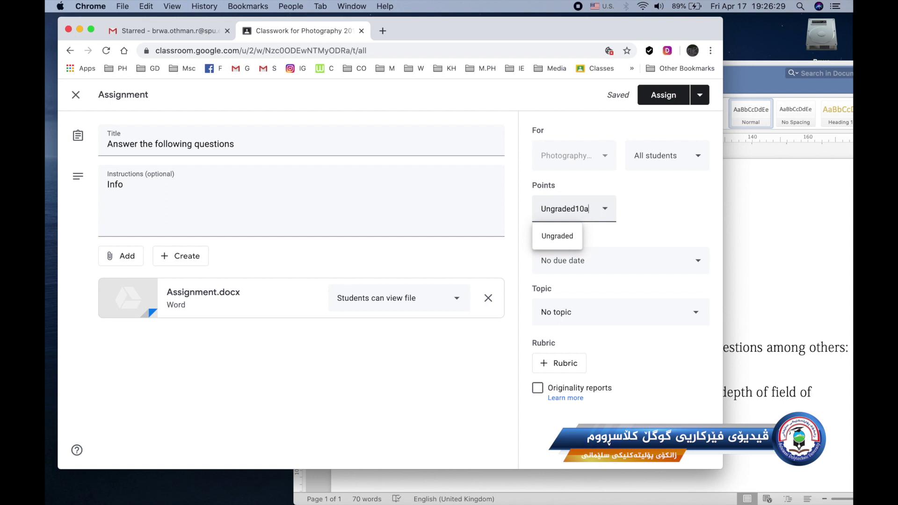
{"action": "key", "text": "super+a"}
{"action": "type", "text": "10"}
{"action": "left_click", "coordinate": [638, 202]}
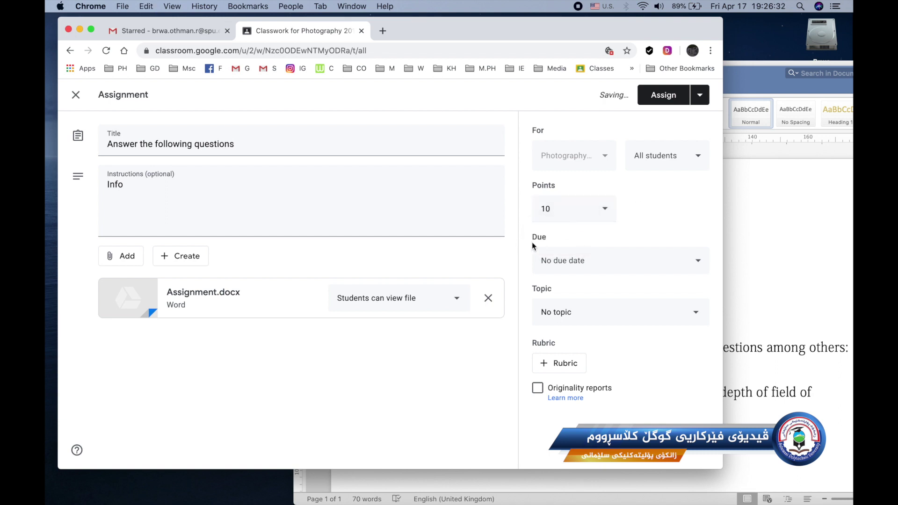
Set the assignment's due date to Apr 21, 2020 at 11:59 PM, and keep it under "No topic"
{"action": "left_click", "coordinate": [624, 263]}
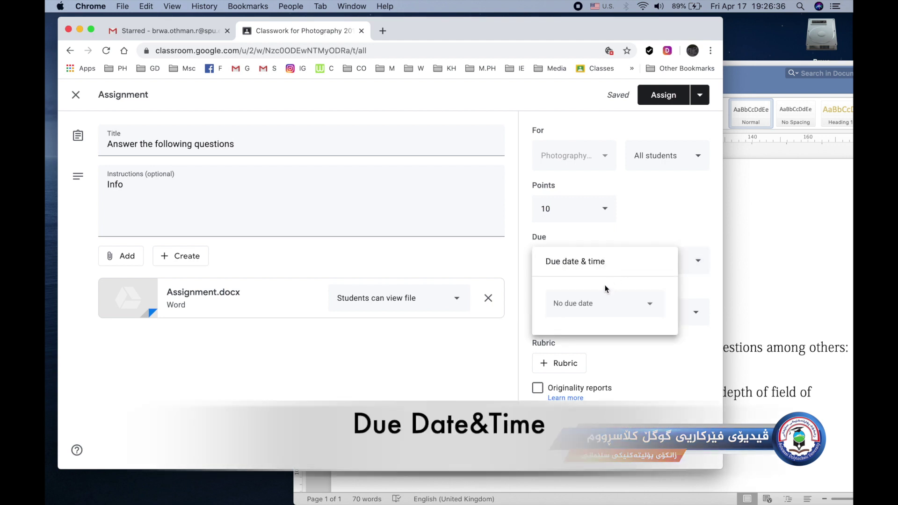
{"action": "left_click", "coordinate": [621, 303]}
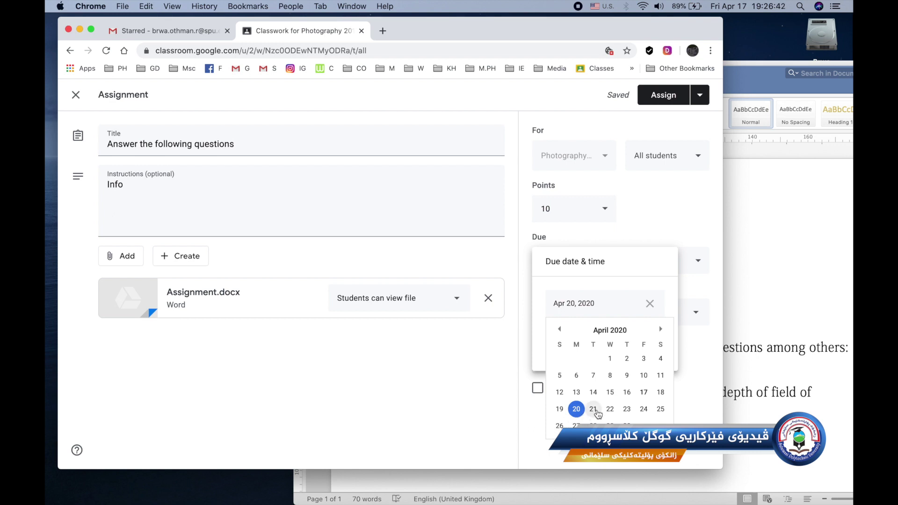
{"action": "left_click", "coordinate": [594, 410]}
{"action": "left_click", "coordinate": [607, 337]}
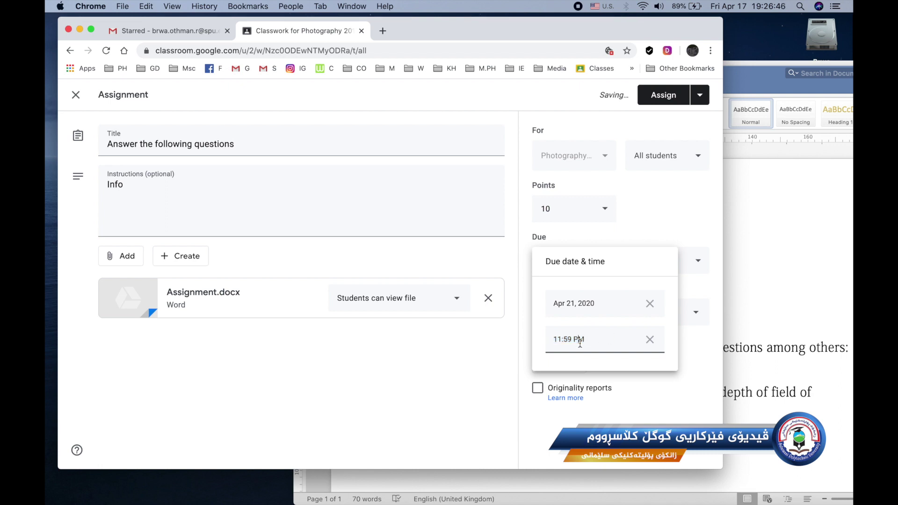
{"action": "left_click", "coordinate": [507, 362]}
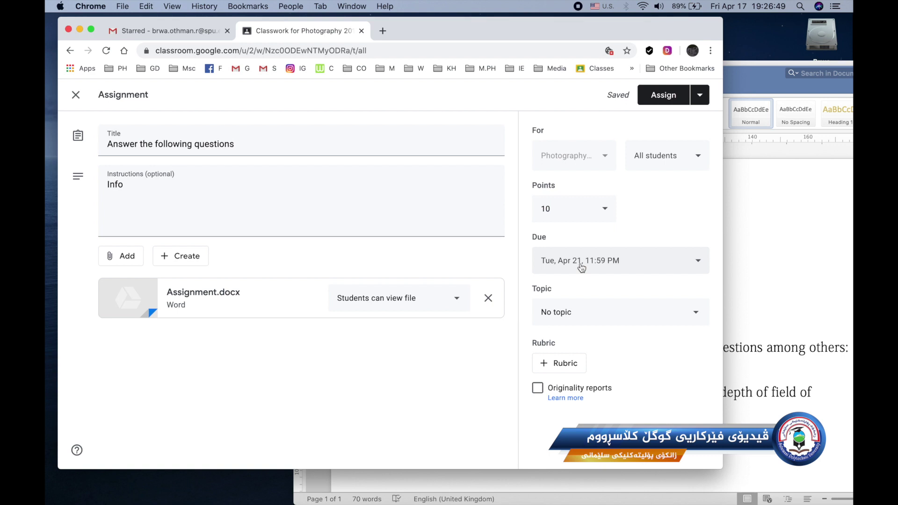
{"action": "left_click", "coordinate": [625, 320]}
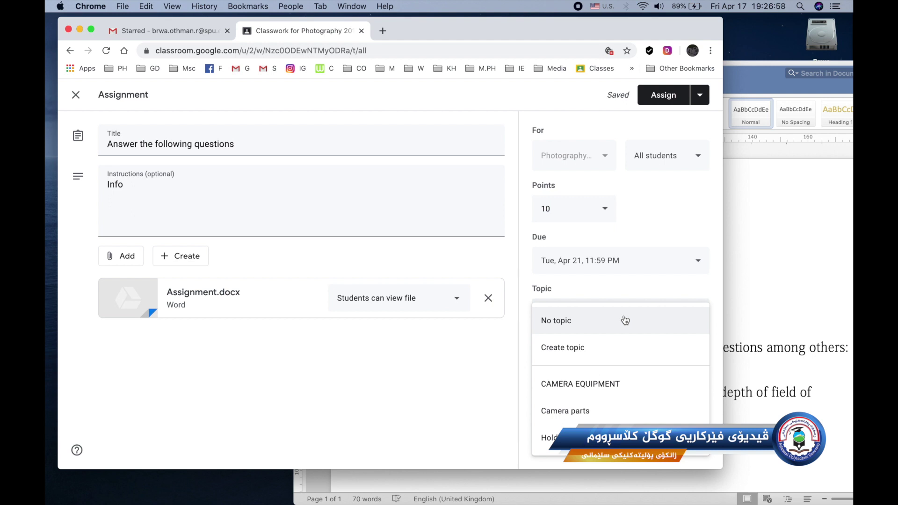
{"action": "left_click", "coordinate": [624, 320]}
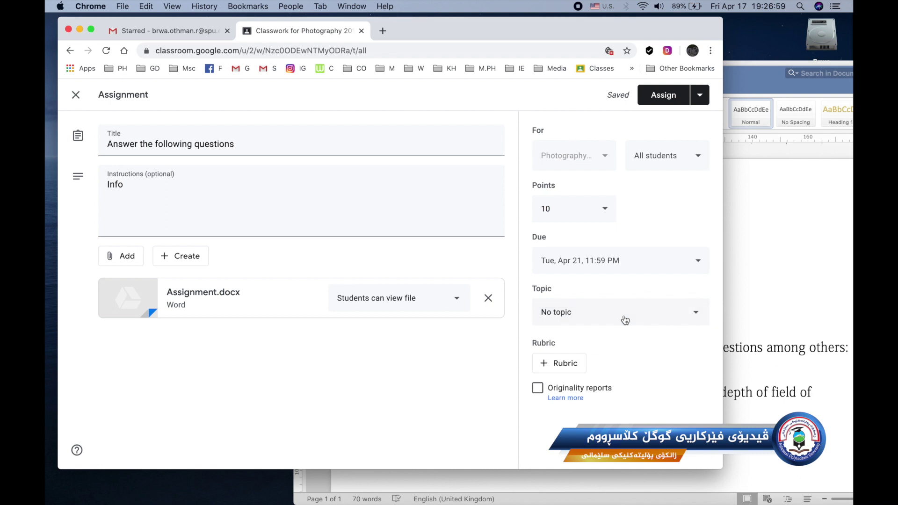
File the assignment "Answer the following questions" under the "Camera parts" topic and assign it to all students
{"action": "left_click", "coordinate": [597, 316]}
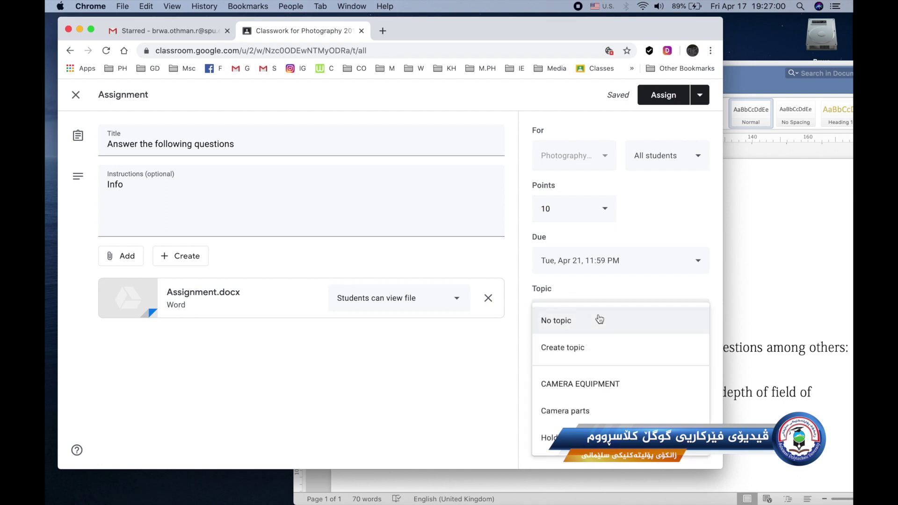
{"action": "left_click", "coordinate": [572, 415]}
{"action": "left_click", "coordinate": [699, 95]}
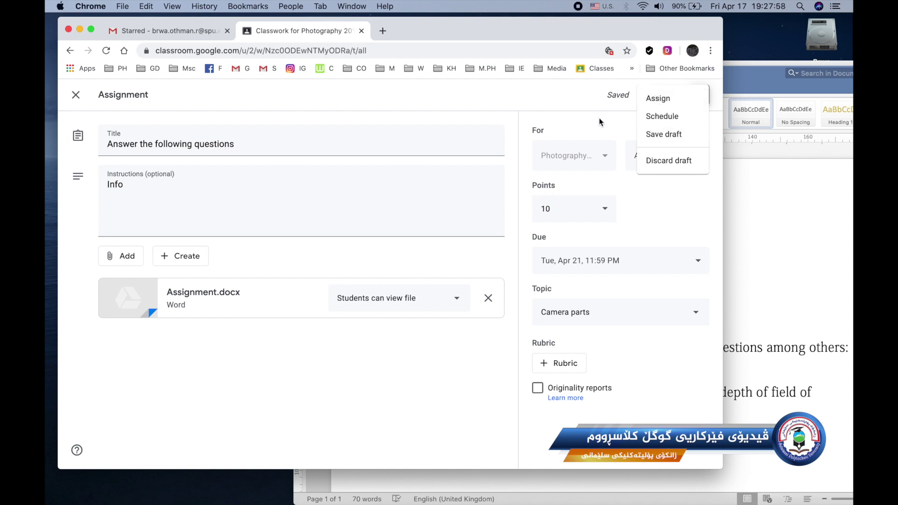
{"action": "left_click", "coordinate": [360, 124]}
{"action": "left_click", "coordinate": [699, 102]}
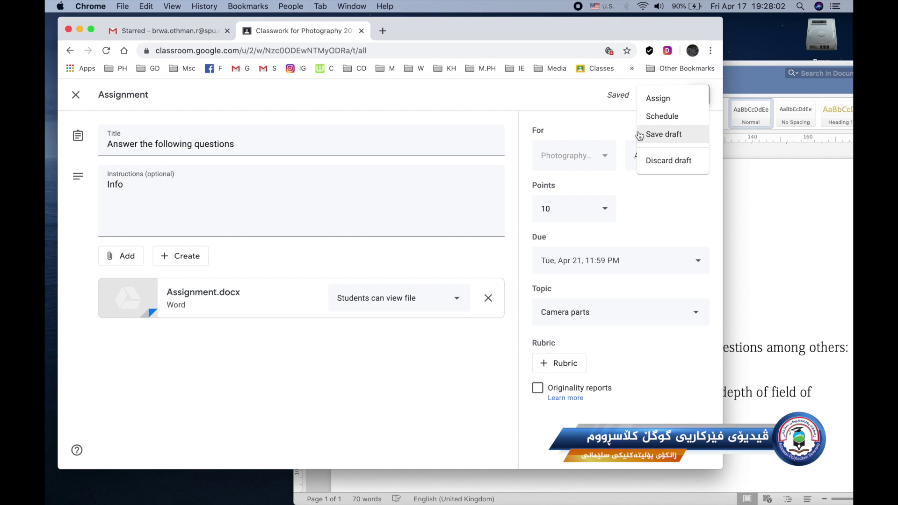
{"action": "left_click", "coordinate": [568, 103]}
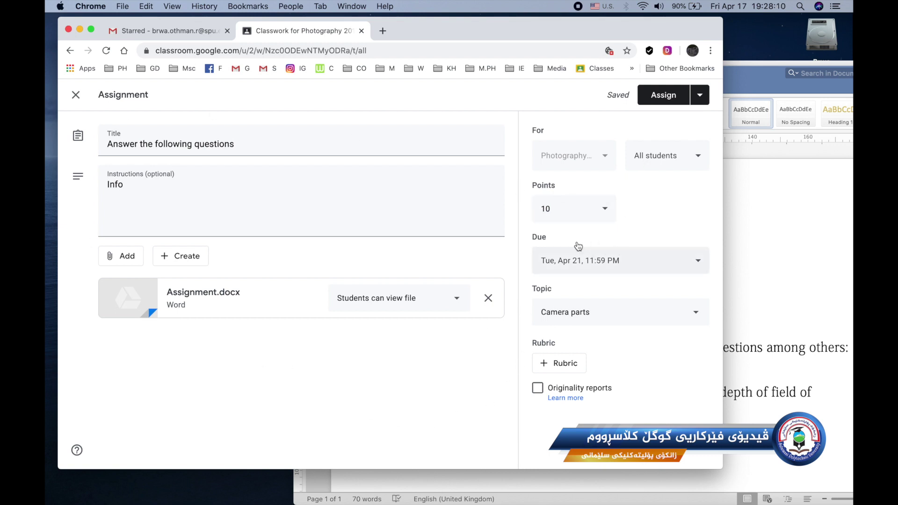
{"action": "left_click", "coordinate": [649, 101]}
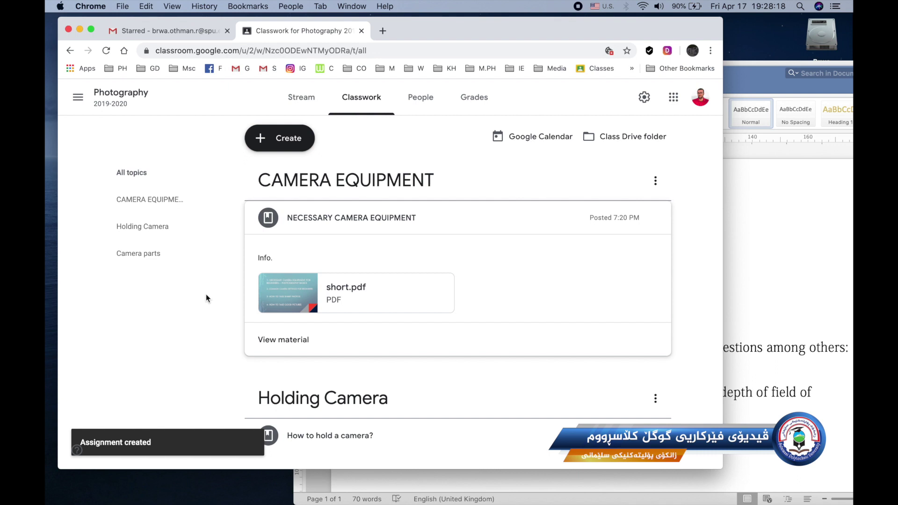
Check the new assignment's post in the teacher's class stream and, switching to Safari, in the student's refreshed Photography stream
{"action": "left_click", "coordinate": [300, 96]}
{"action": "scroll", "coordinate": [371, 291], "scroll_direction": "down", "scroll_amount": 2}
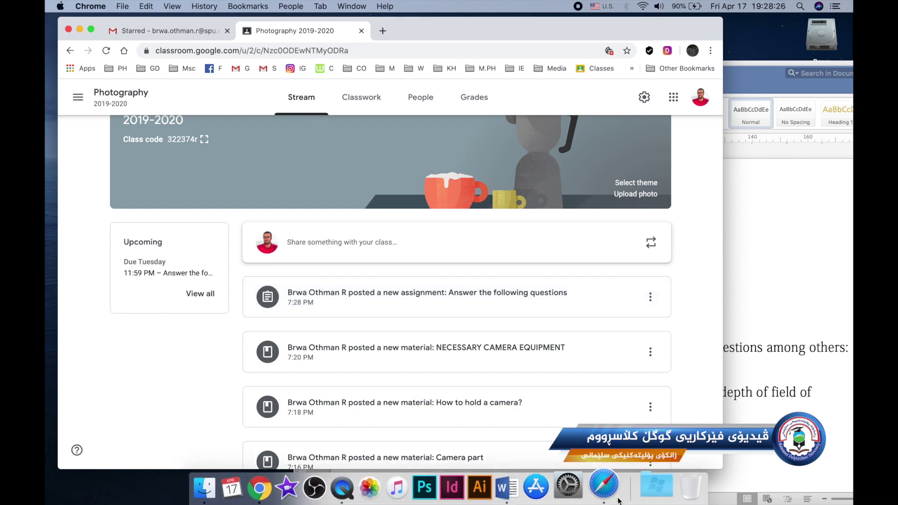
{"action": "left_click", "coordinate": [607, 487]}
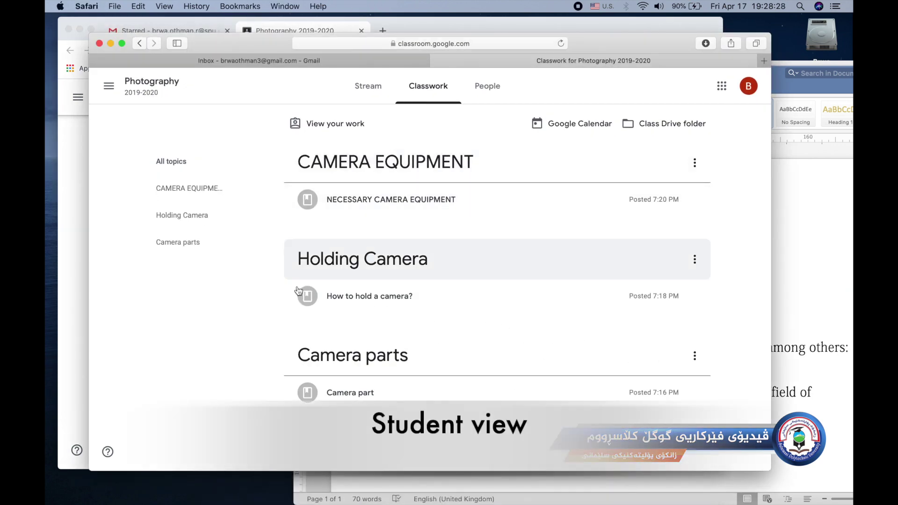
{"action": "left_click", "coordinate": [364, 88]}
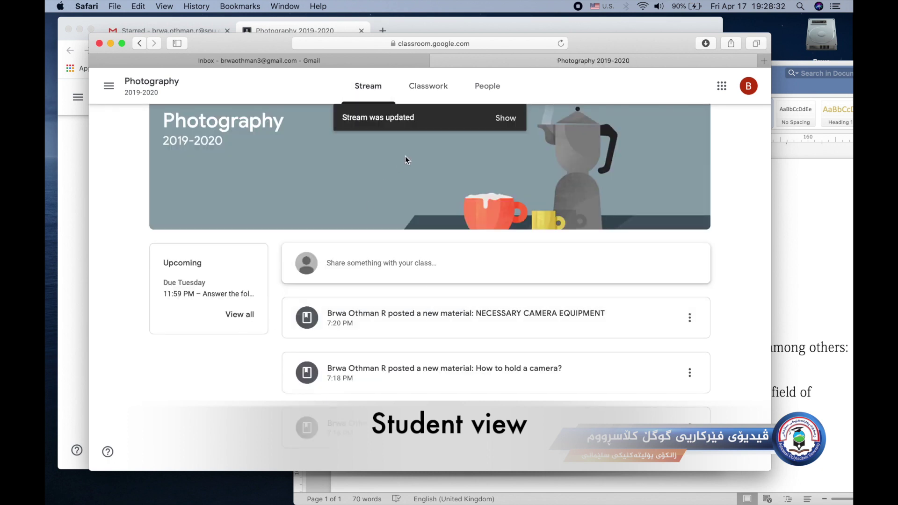
{"action": "left_click", "coordinate": [505, 118]}
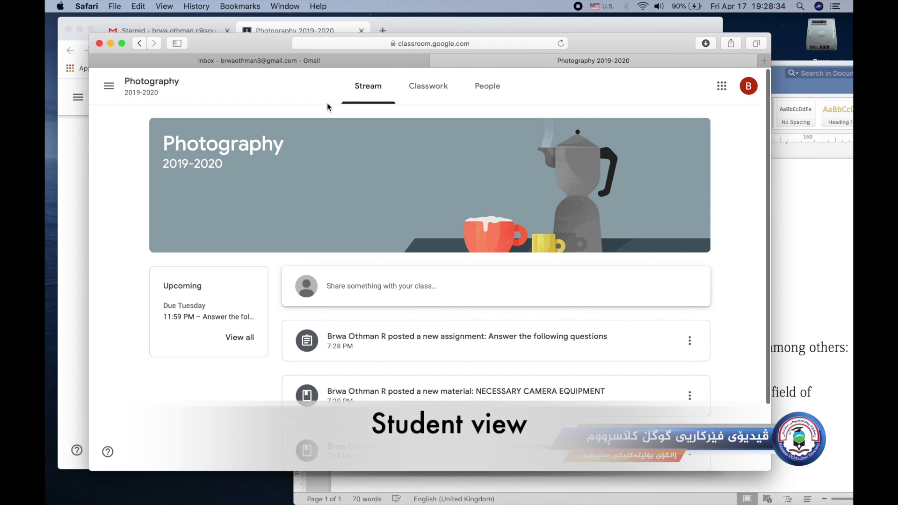
{"action": "key", "text": "super+r"}
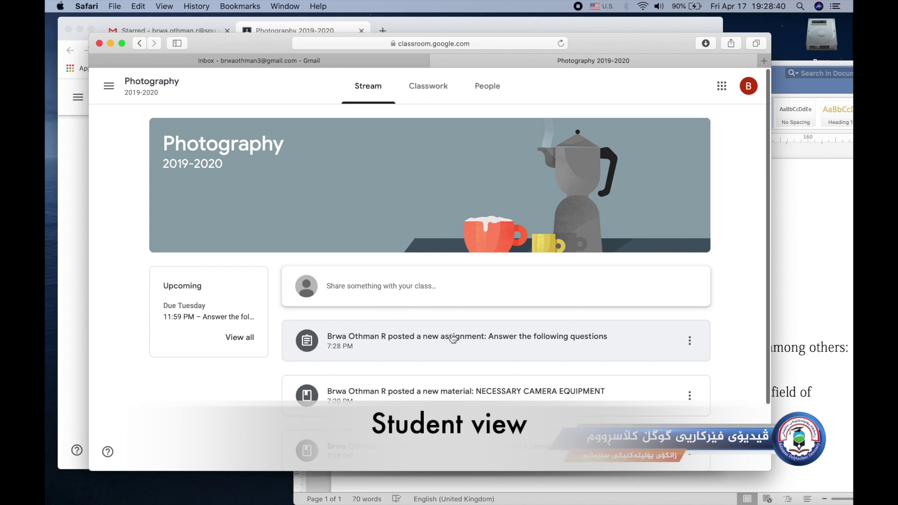
Check the student's Gmail inbox for an assignment notification, and return to the Photography class stream
{"action": "left_click", "coordinate": [293, 65]}
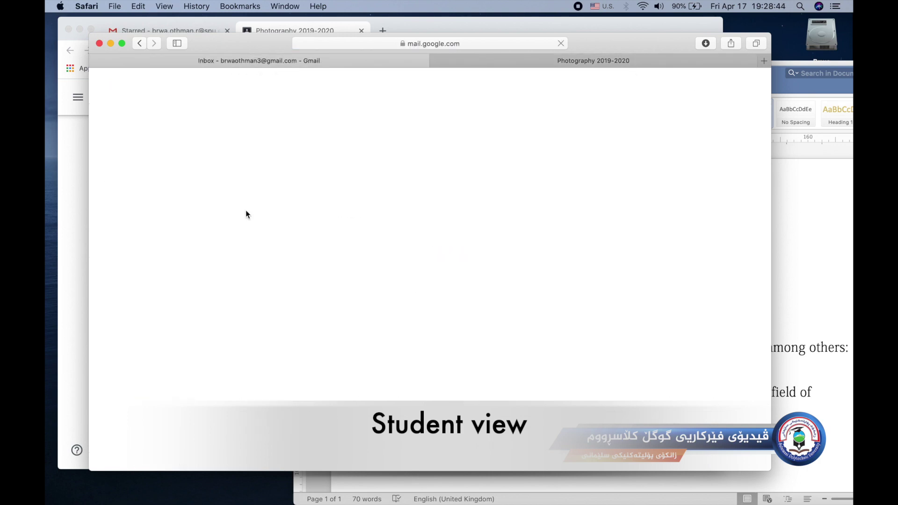
{"action": "left_click", "coordinate": [173, 157]}
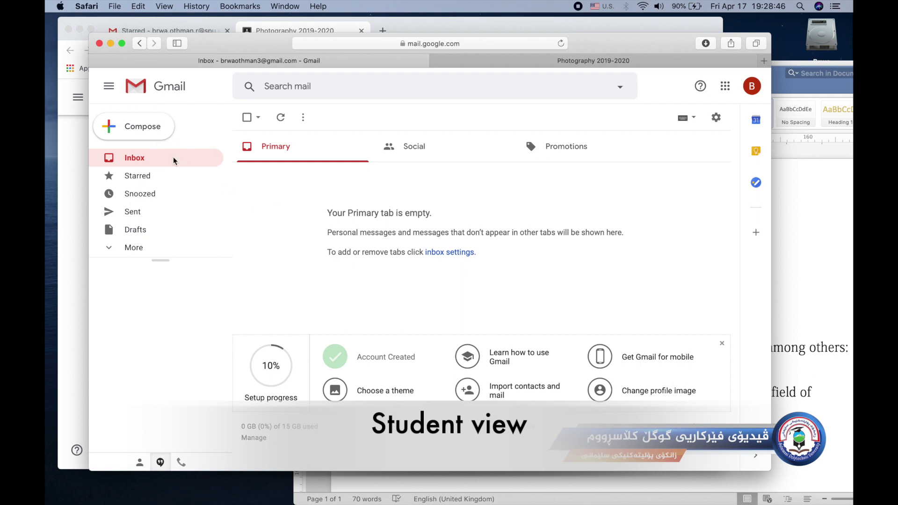
{"action": "left_click", "coordinate": [471, 62]}
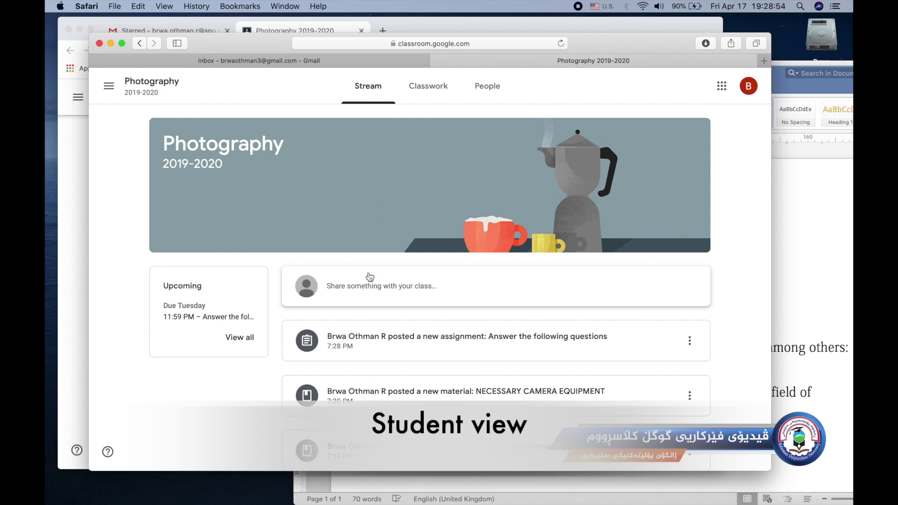
Open the "Answer the following questions" assignment, view its attached Assignment.docx in a separate Google Drive page, and return to the assignment
{"action": "left_click", "coordinate": [383, 341]}
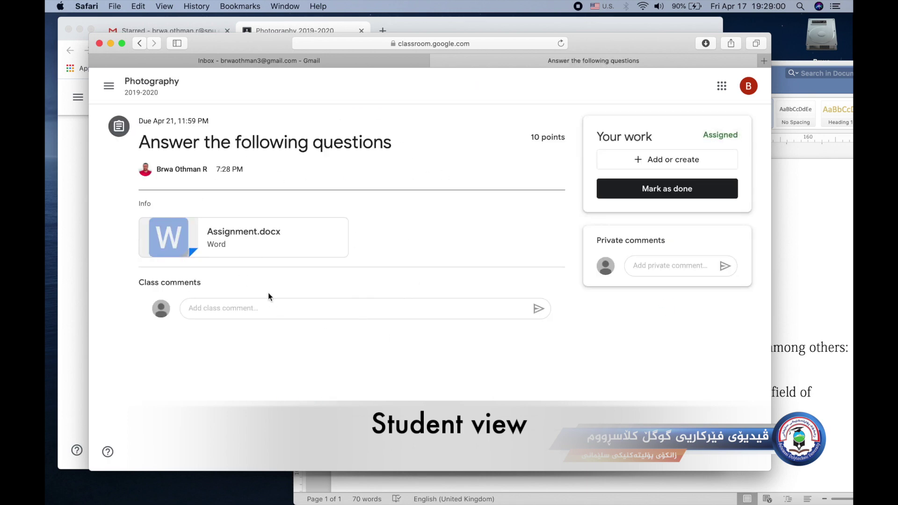
{"action": "left_click", "coordinate": [235, 237]}
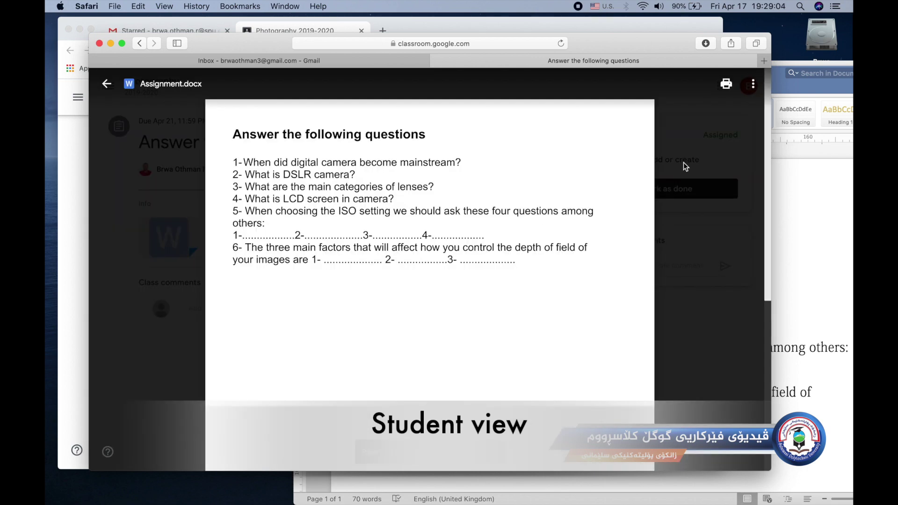
{"action": "left_click", "coordinate": [760, 88]}
{"action": "left_click", "coordinate": [666, 234]}
{"action": "left_click", "coordinate": [752, 84]}
{"action": "left_click", "coordinate": [683, 136]}
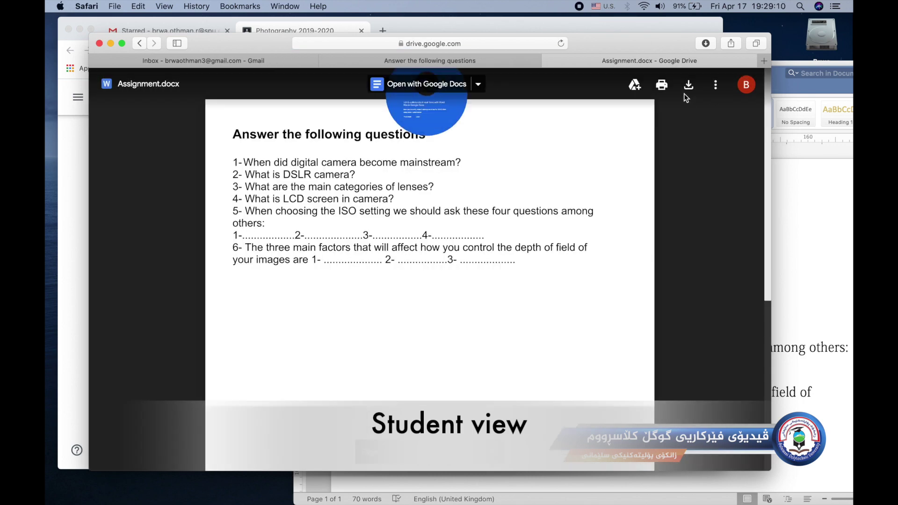
{"action": "left_click", "coordinate": [667, 147]}
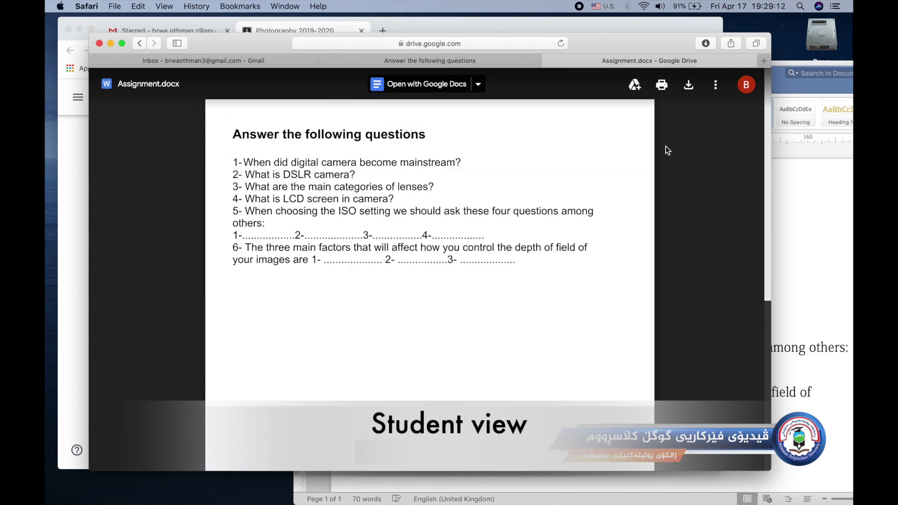
{"action": "left_click", "coordinate": [549, 60]}
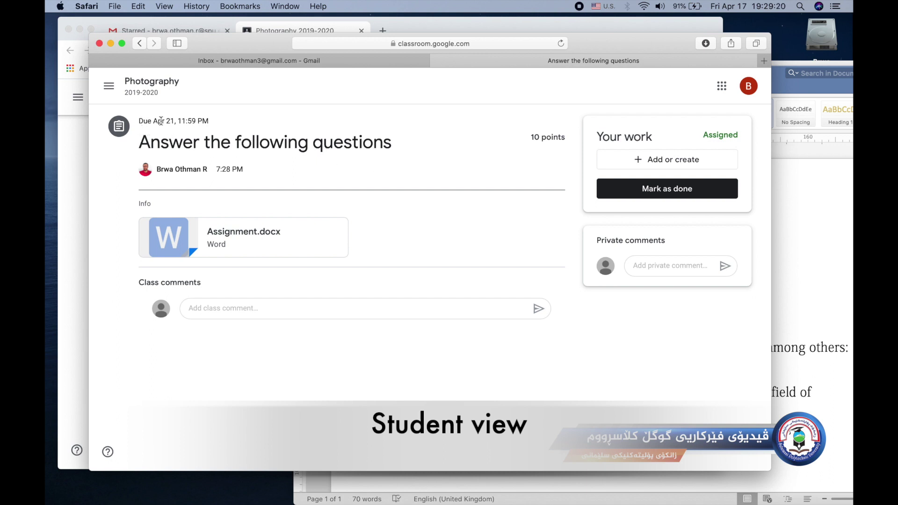
Examine the assignment's due date, points, title, class comments and private comments areas
{"action": "left_click_drag", "start_coordinate": [158, 121], "coordinate": [216, 121]}
{"action": "left_click", "coordinate": [187, 120]}
{"action": "triple_click", "coordinate": [548, 140]}
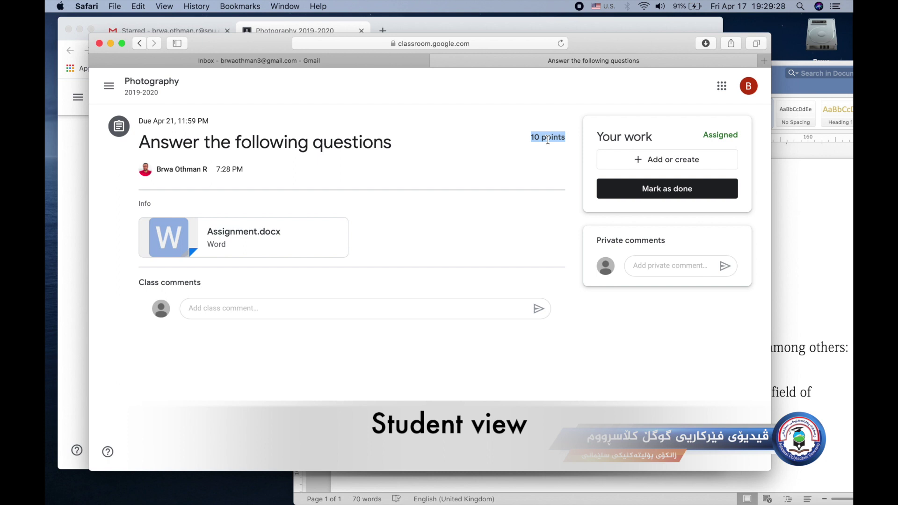
{"action": "left_click", "coordinate": [547, 140]}
{"action": "double_click", "coordinate": [168, 142]}
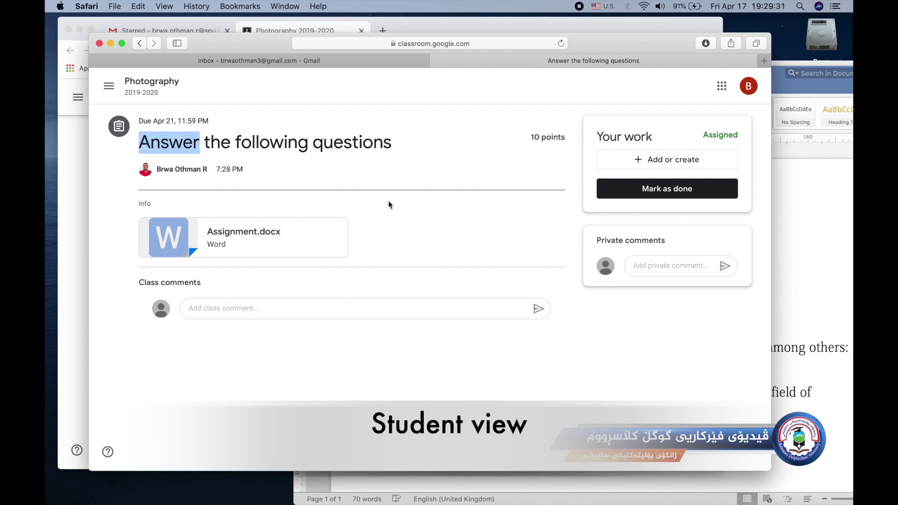
{"action": "left_click", "coordinate": [259, 314]}
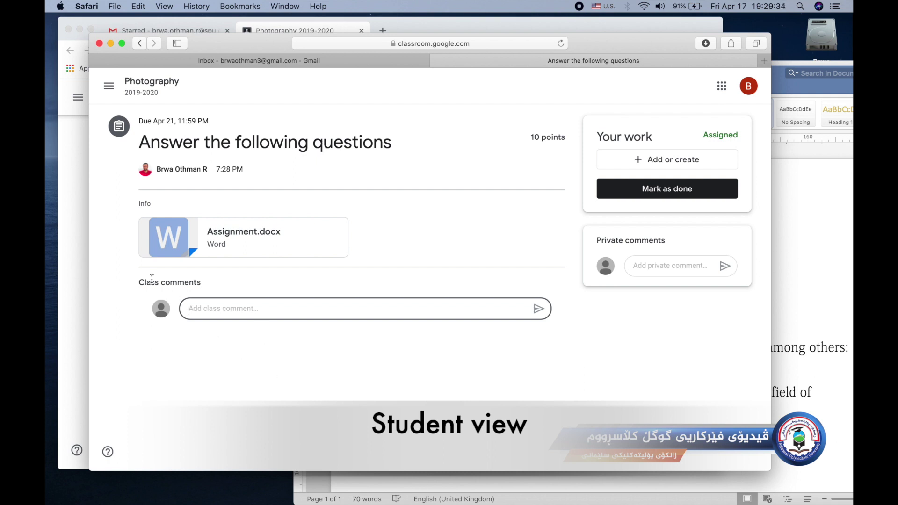
{"action": "left_click_drag", "start_coordinate": [135, 282], "coordinate": [194, 283]}
{"action": "double_click", "coordinate": [194, 283]}
{"action": "triple_click", "coordinate": [194, 283]}
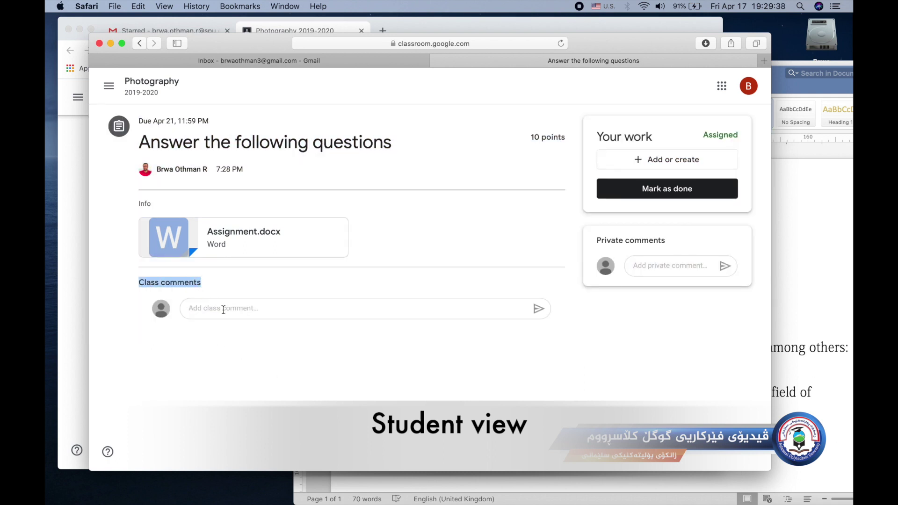
{"action": "left_click", "coordinate": [655, 266]}
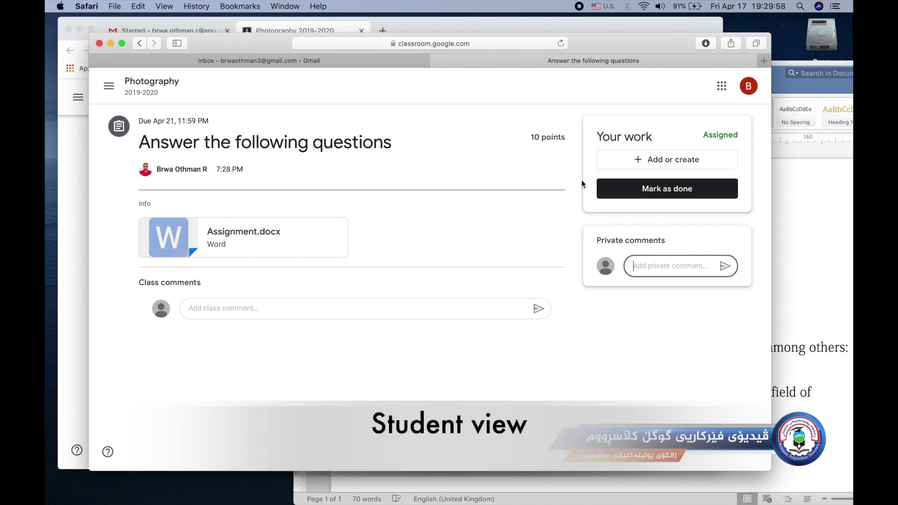
Upload Assignment.docx from the Workload folder inside the desktop's Photography folder as the student's work
{"action": "left_click", "coordinate": [664, 164]}
{"action": "left_click", "coordinate": [620, 220]}
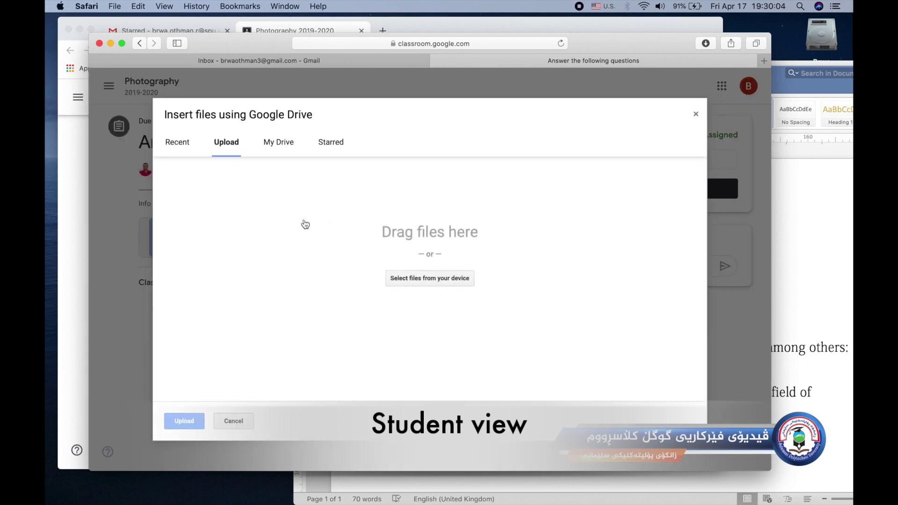
{"action": "left_click", "coordinate": [444, 283]}
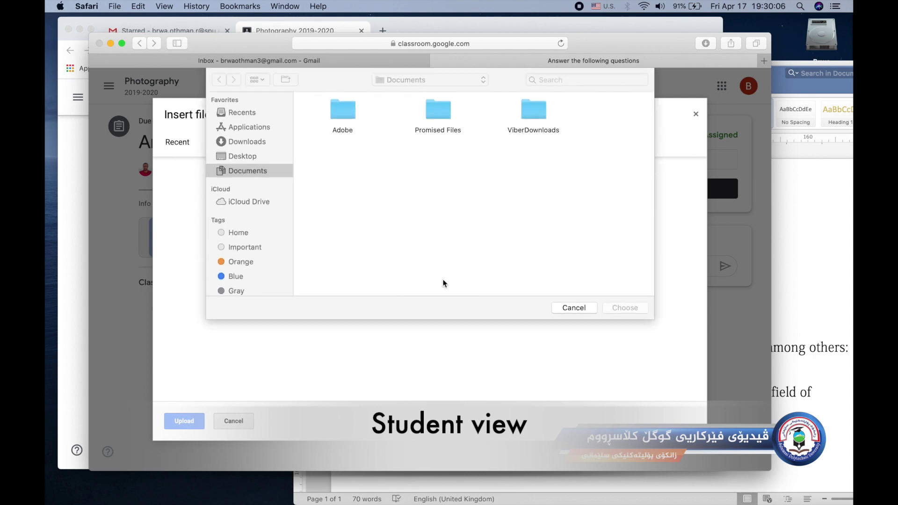
{"action": "left_click", "coordinate": [241, 156]}
{"action": "double_click", "coordinate": [470, 155]}
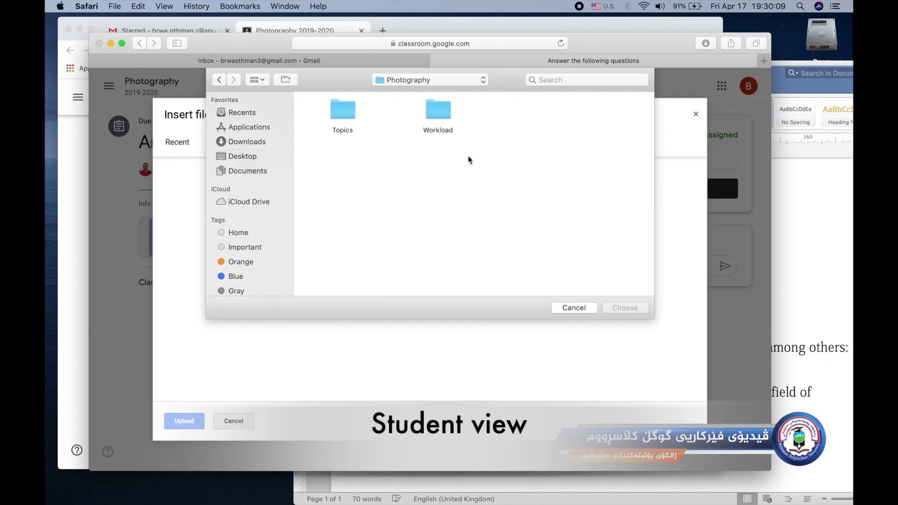
{"action": "double_click", "coordinate": [437, 112]}
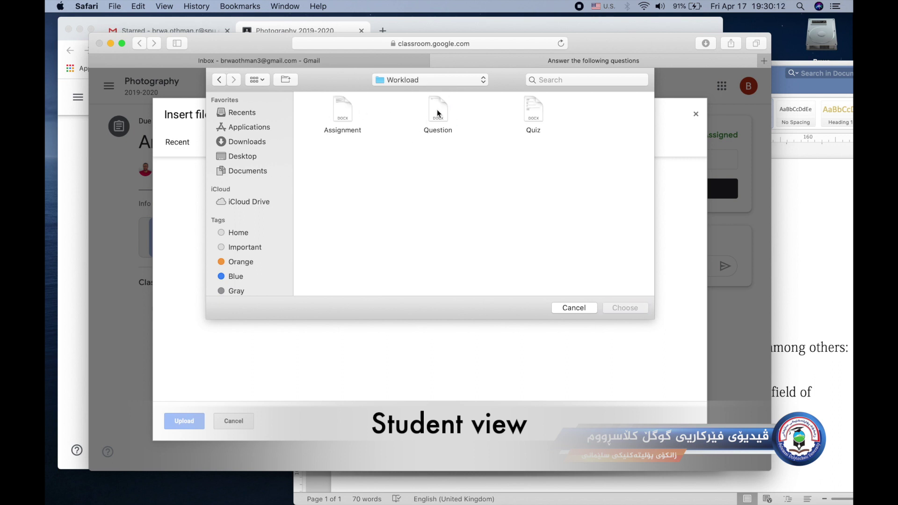
{"action": "double_click", "coordinate": [335, 113]}
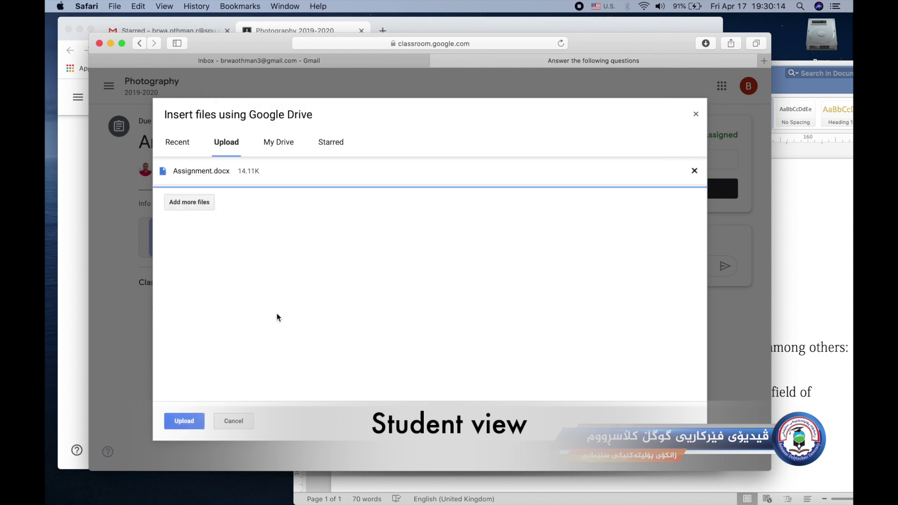
{"action": "left_click", "coordinate": [194, 428]}
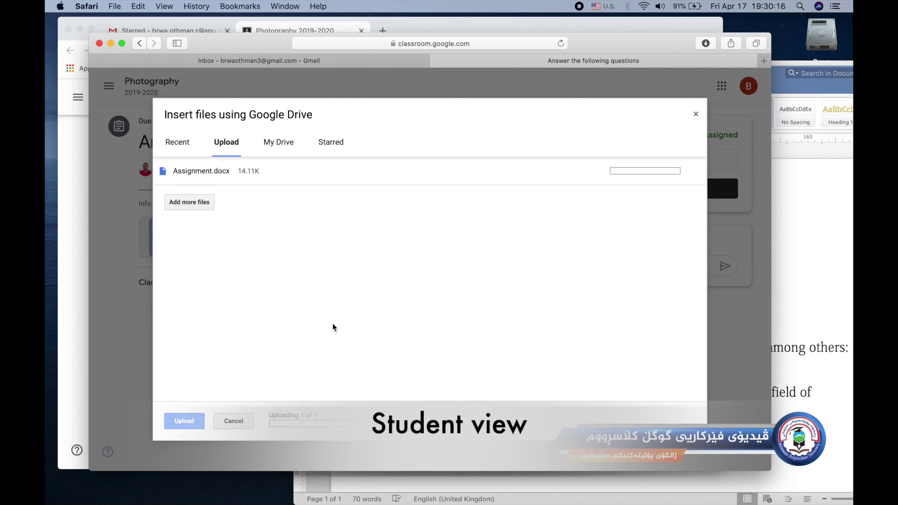
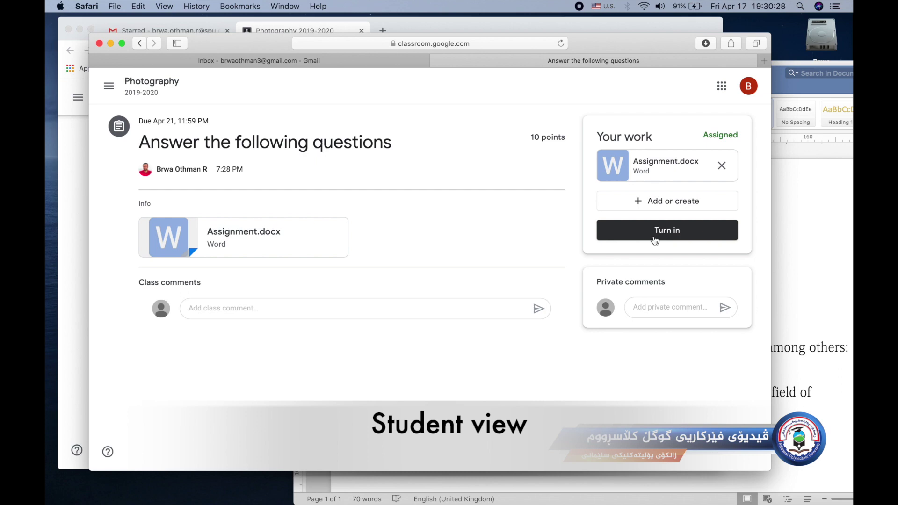
Turn in the attached work for "Answer the following questions" and confirm the submission
{"action": "left_click", "coordinate": [655, 240]}
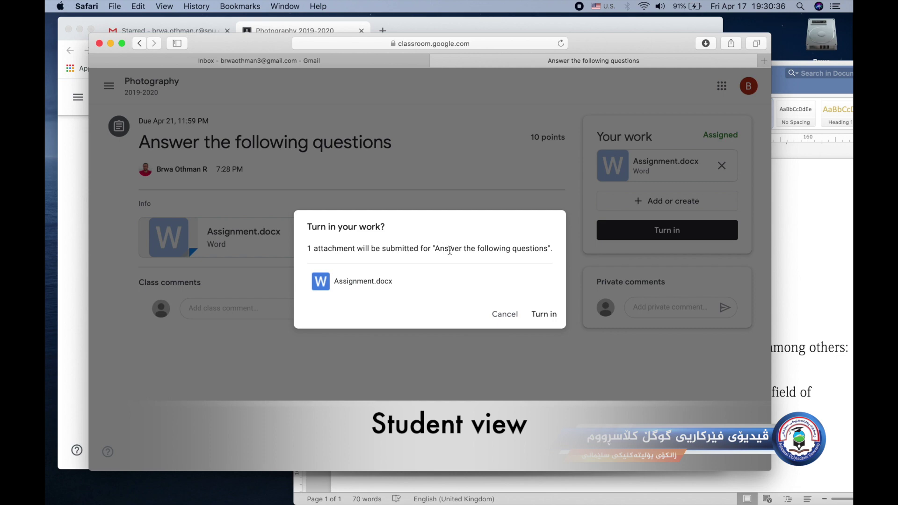
{"action": "left_click", "coordinate": [533, 313]}
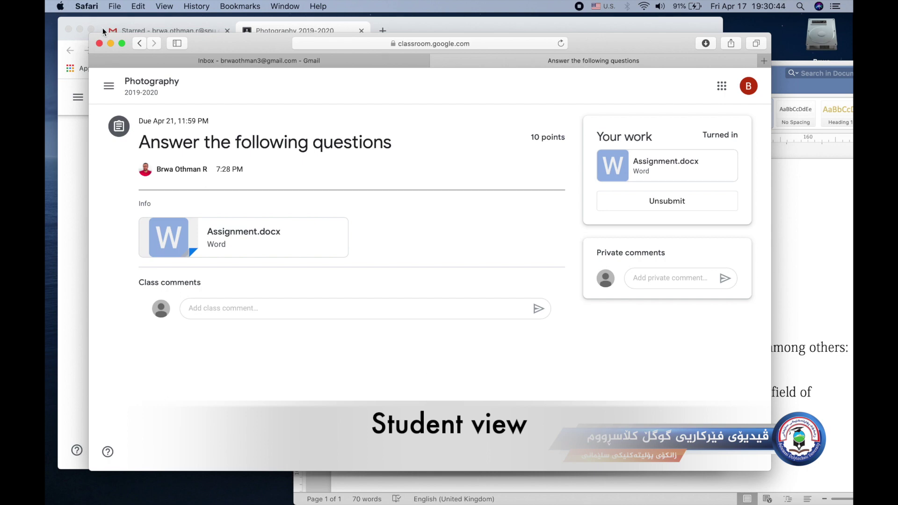
Switch to the teacher's Photography class in Chrome, reload it, and open the turned-in work for "Answer the following questions" under Camera parts
{"action": "left_click", "coordinate": [110, 43]}
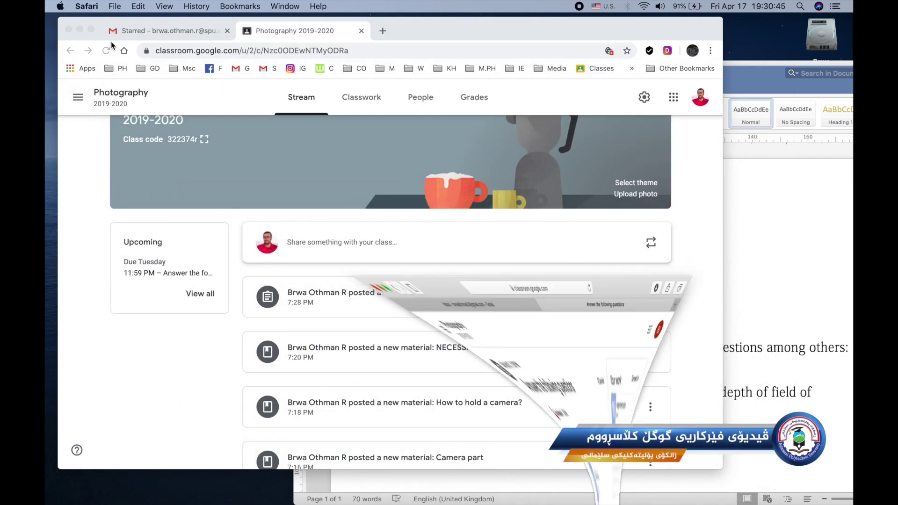
{"action": "left_click", "coordinate": [310, 96]}
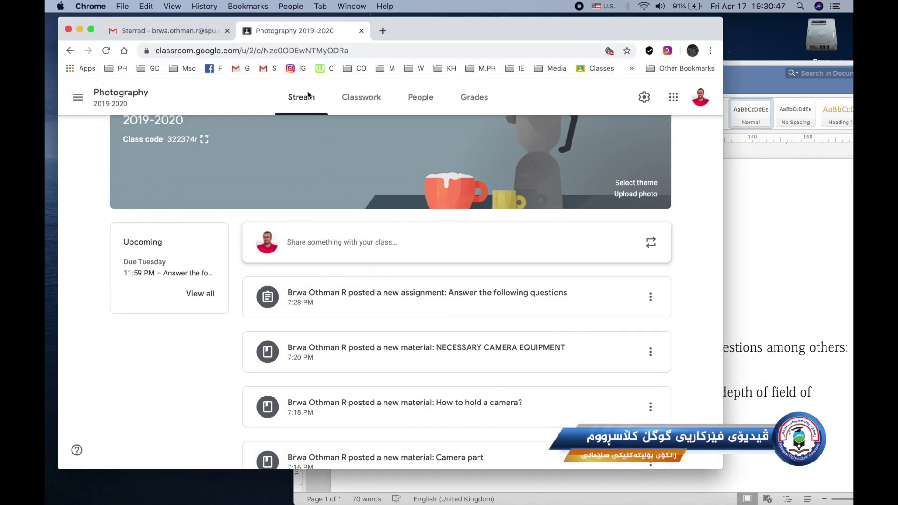
{"action": "left_click", "coordinate": [107, 50]}
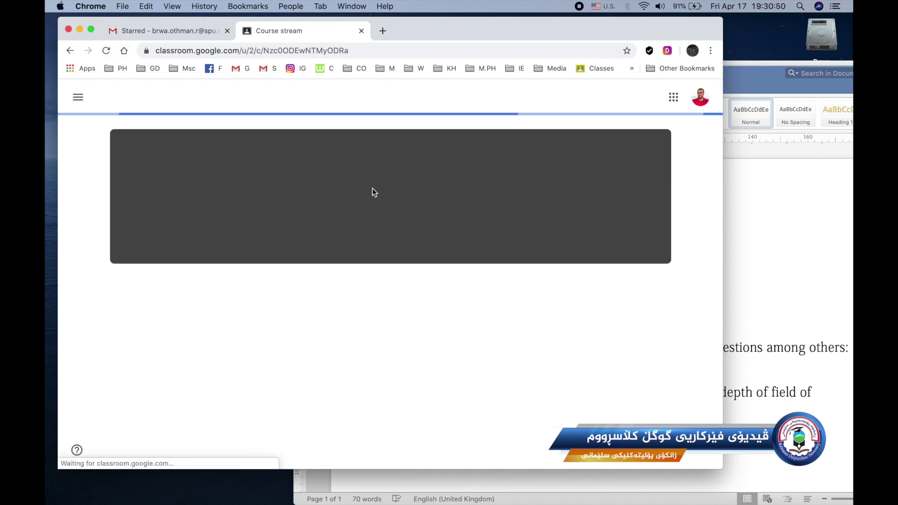
{"action": "left_click", "coordinate": [357, 103]}
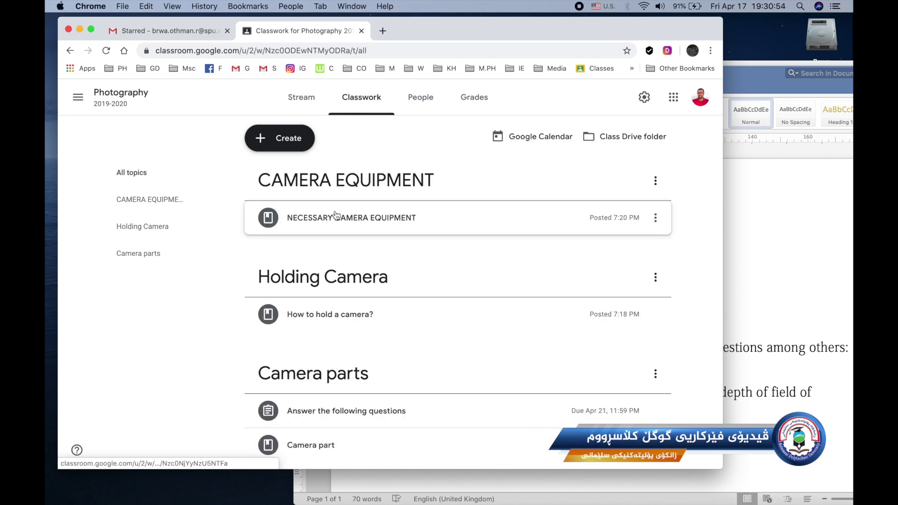
{"action": "scroll", "coordinate": [360, 196], "scroll_direction": "down", "scroll_amount": 2}
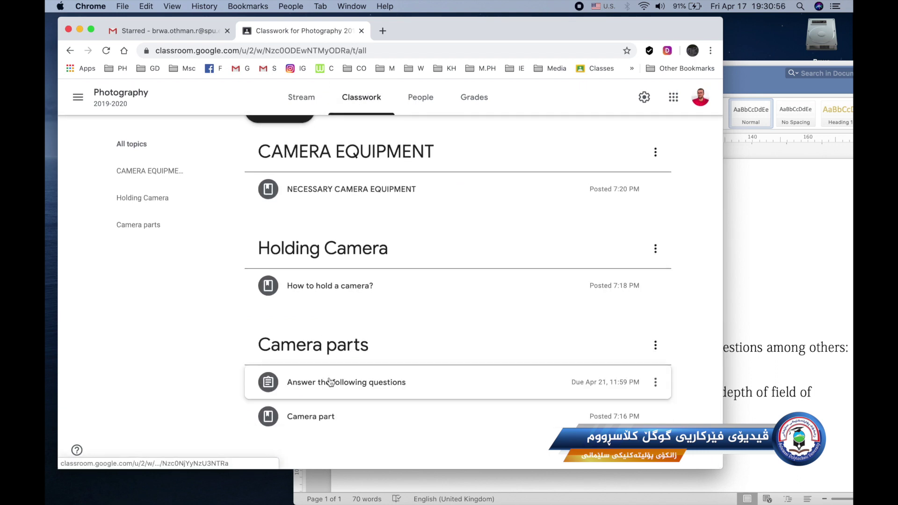
{"action": "left_click", "coordinate": [275, 381]}
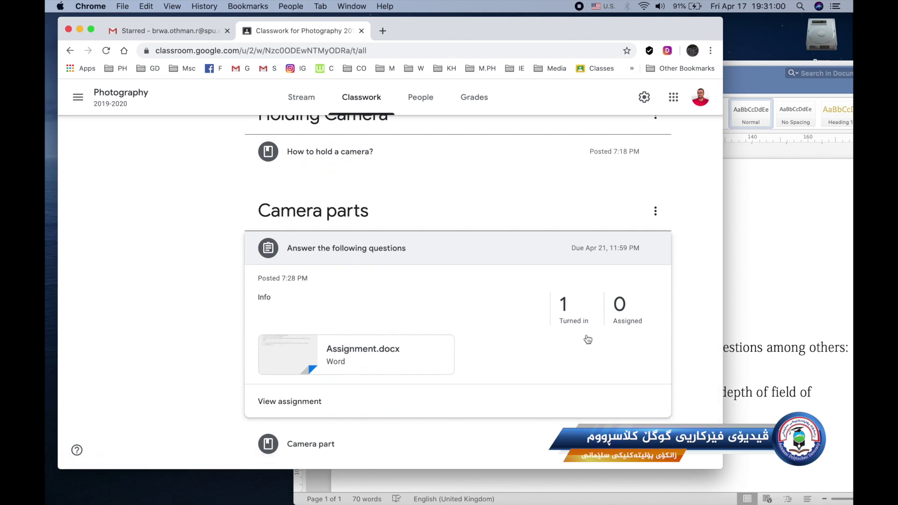
{"action": "left_click", "coordinate": [565, 316]}
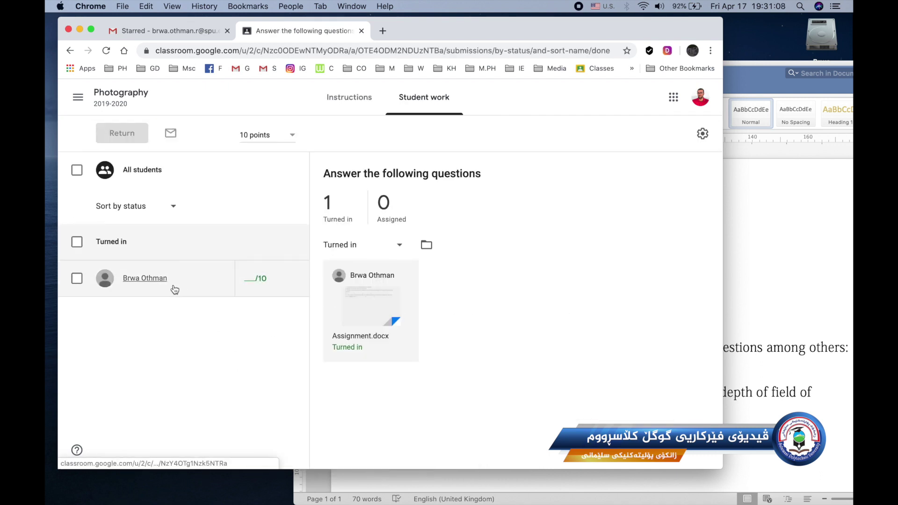
Open the student's turned-in Assignment.docx in the grading view
{"action": "left_click", "coordinate": [369, 302]}
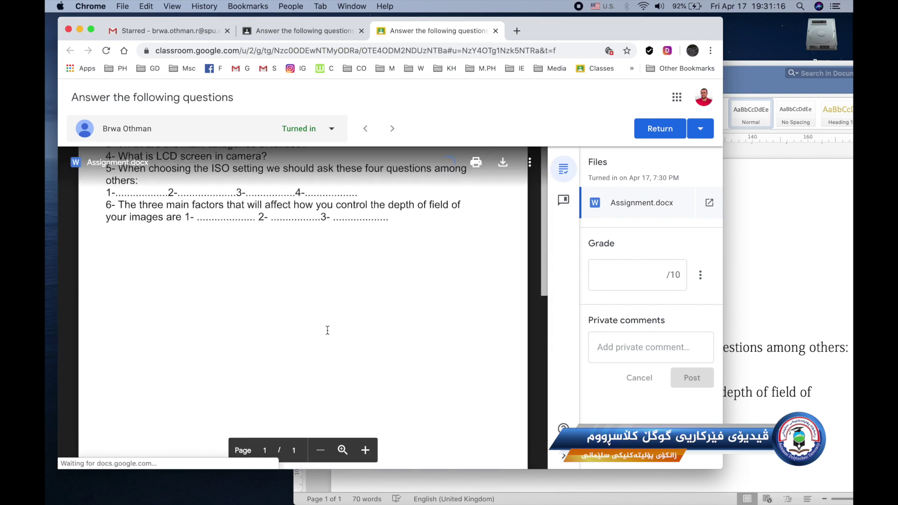
{"action": "left_click", "coordinate": [365, 295]}
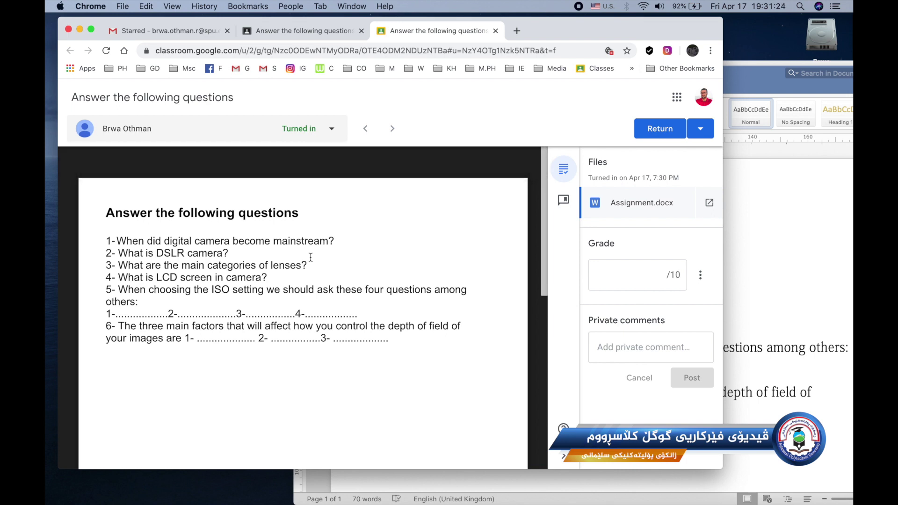
{"action": "left_click", "coordinate": [303, 37]}
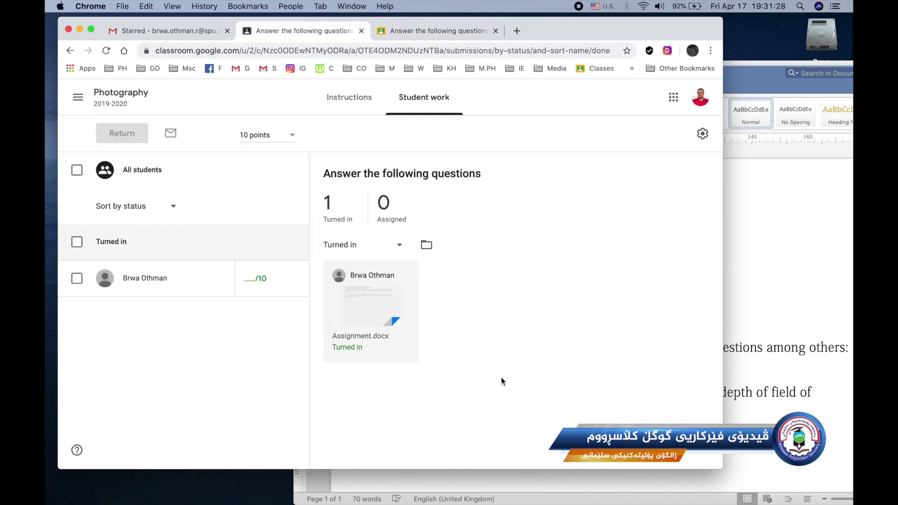
{"action": "left_click", "coordinate": [451, 31]}
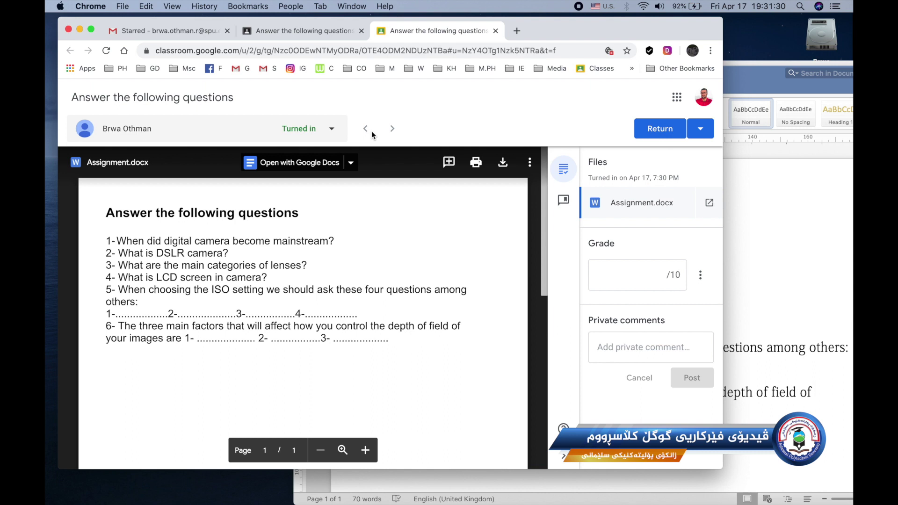
Look at the student list with its sort options in the grading view and choose the student who turned in work
{"action": "left_click", "coordinate": [332, 129]}
{"action": "left_click", "coordinate": [332, 128]}
{"action": "left_click", "coordinate": [332, 128]}
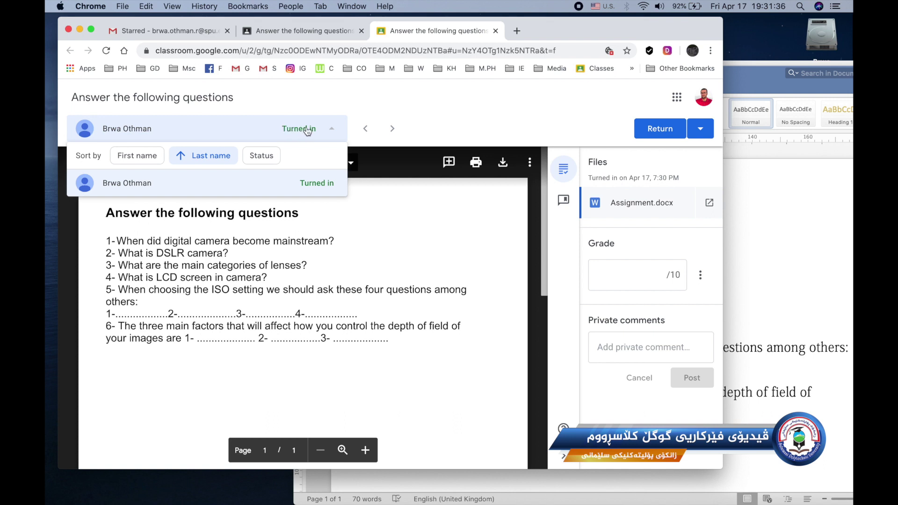
{"action": "left_click", "coordinate": [333, 133]}
{"action": "left_click", "coordinate": [332, 132]}
{"action": "left_click", "coordinate": [138, 192]}
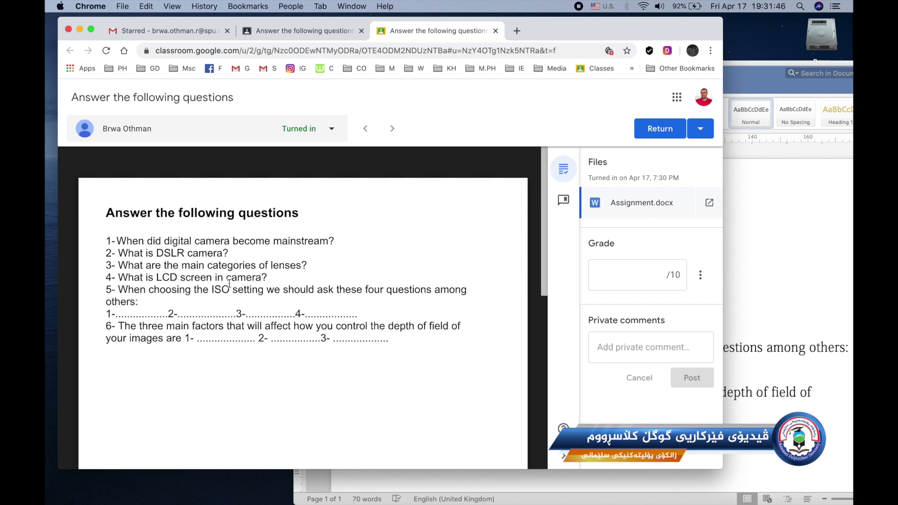
Grade the student's Assignment.docx 8 out of 10 and return the work to the student
{"action": "left_click", "coordinate": [634, 280]}
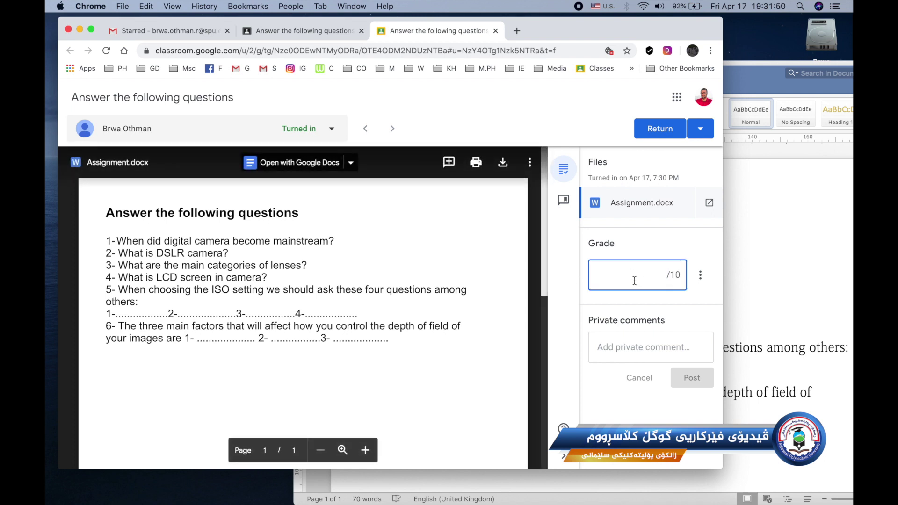
{"action": "type", "text": "8"}
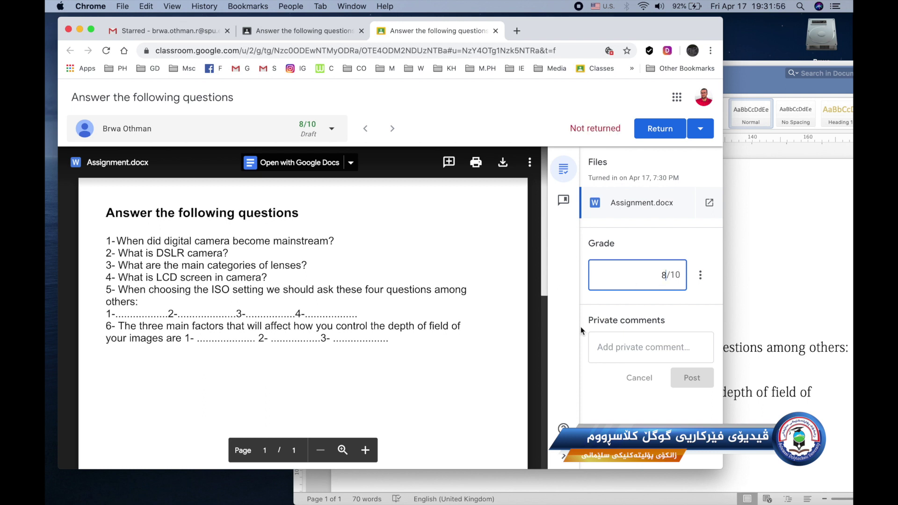
{"action": "left_click", "coordinate": [660, 129]}
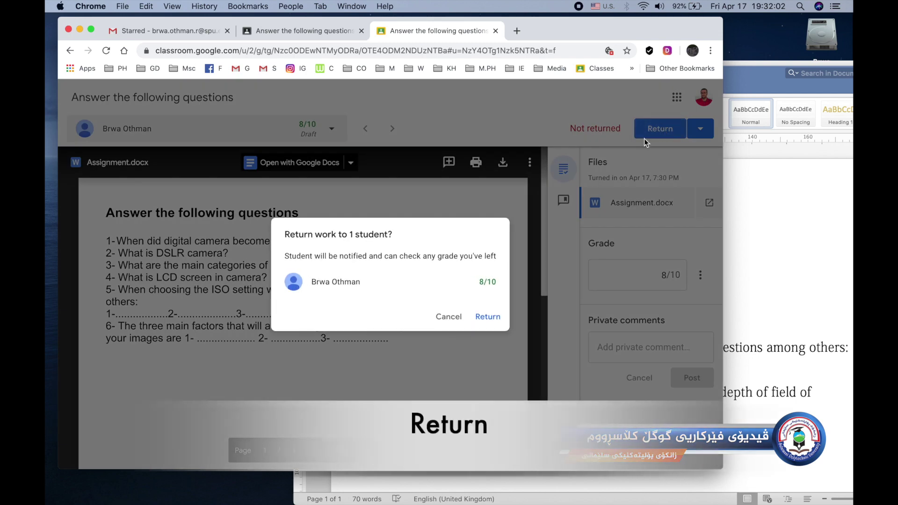
{"action": "left_click", "coordinate": [484, 316]}
Close the Assignment document in Word and bring up the student's Classroom window in Safari
{"action": "left_click", "coordinate": [777, 269]}
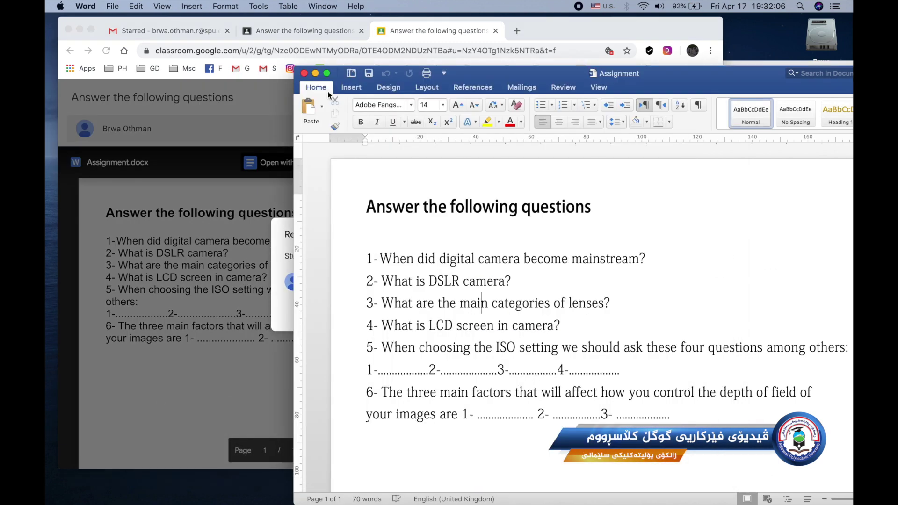
{"action": "left_click", "coordinate": [303, 73]}
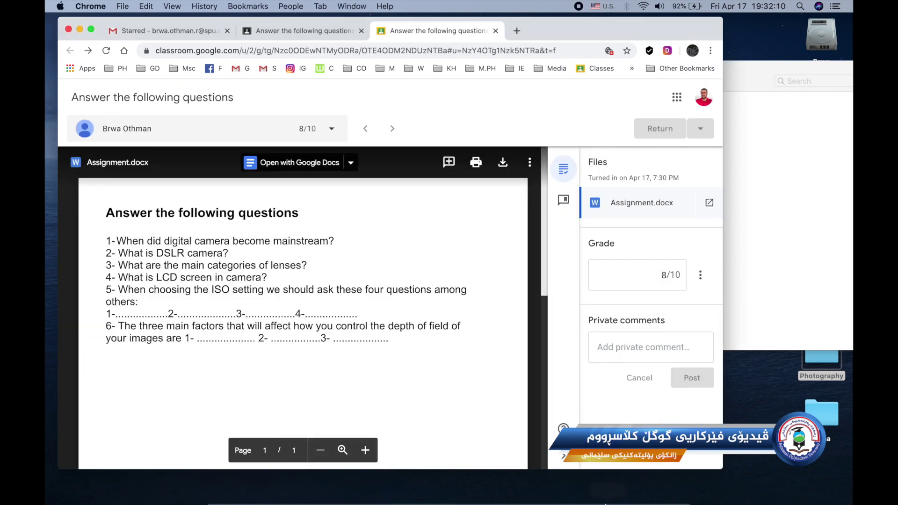
{"action": "left_click", "coordinate": [608, 502]}
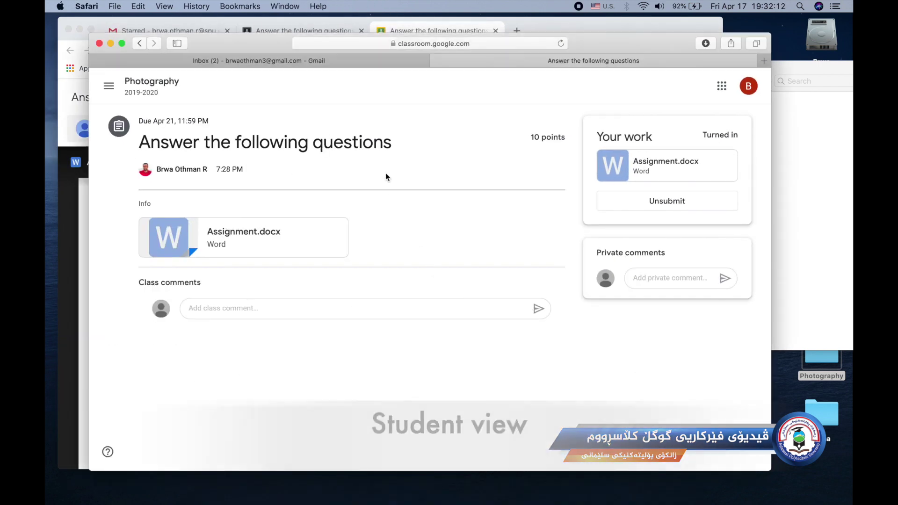
Reopen "Answer the following questions" from the Photography class stream in the student's view and examine its grade
{"action": "left_click", "coordinate": [140, 84]}
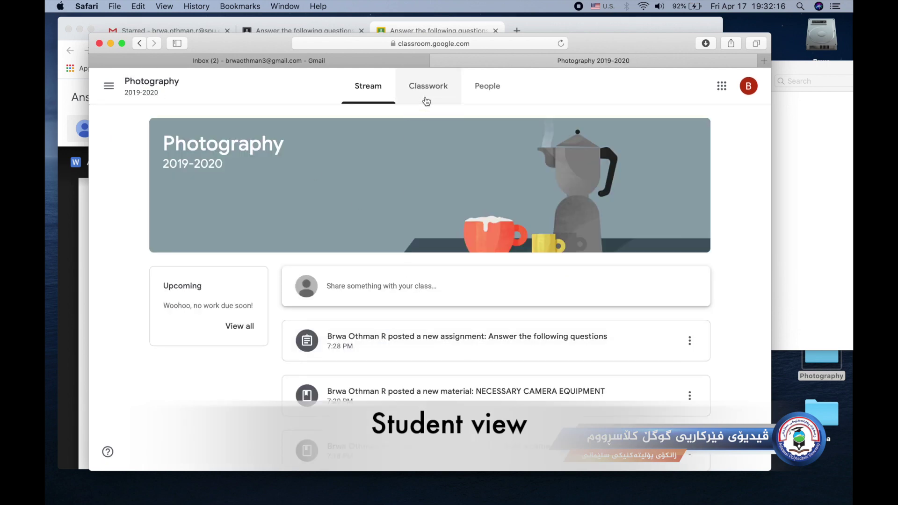
{"action": "left_click", "coordinate": [428, 338]}
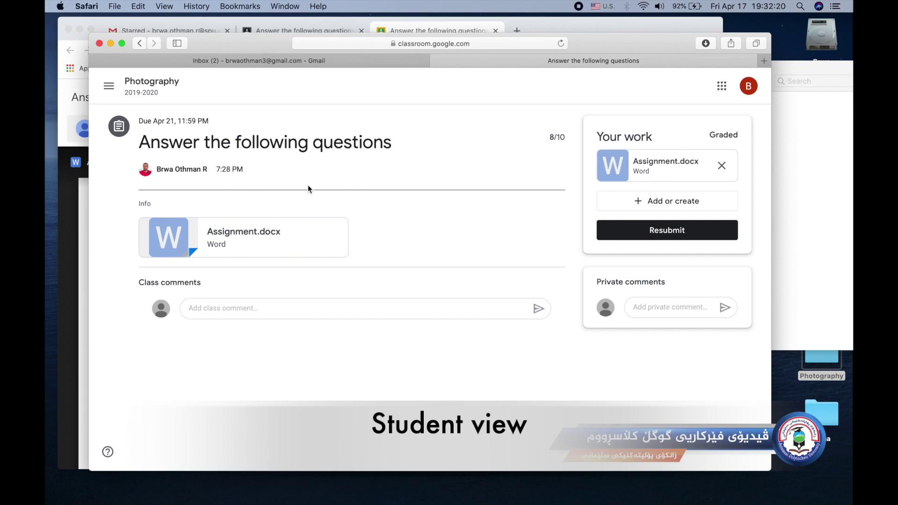
{"action": "triple_click", "coordinate": [552, 139]}
{"action": "left_click", "coordinate": [551, 140]}
{"action": "left_click_drag", "start_coordinate": [552, 136], "coordinate": [563, 136]}
{"action": "left_click", "coordinate": [525, 133]}
Open the "New assignment" notification in the student's Gmail inbox and read the sender line, due date and assignment link
{"action": "left_click", "coordinate": [296, 60]}
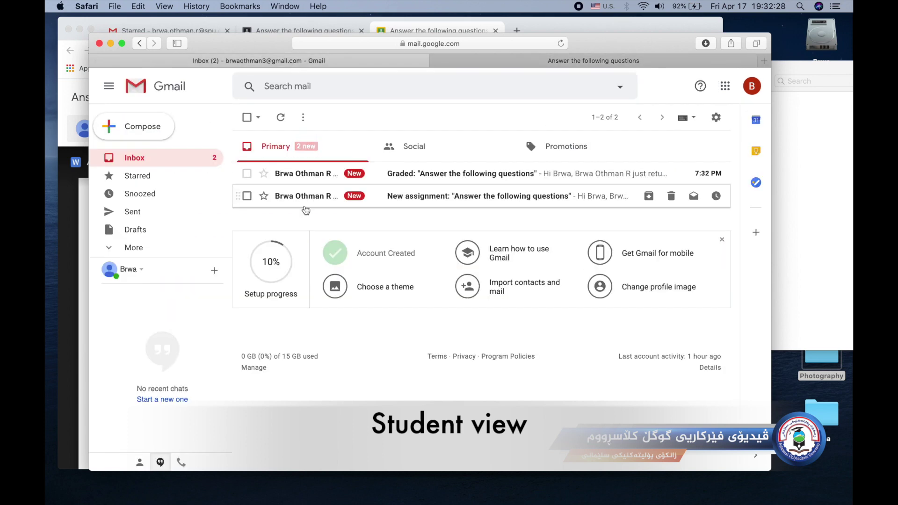
{"action": "left_click", "coordinate": [402, 206]}
{"action": "scroll", "coordinate": [467, 256], "scroll_direction": "down", "scroll_amount": 5}
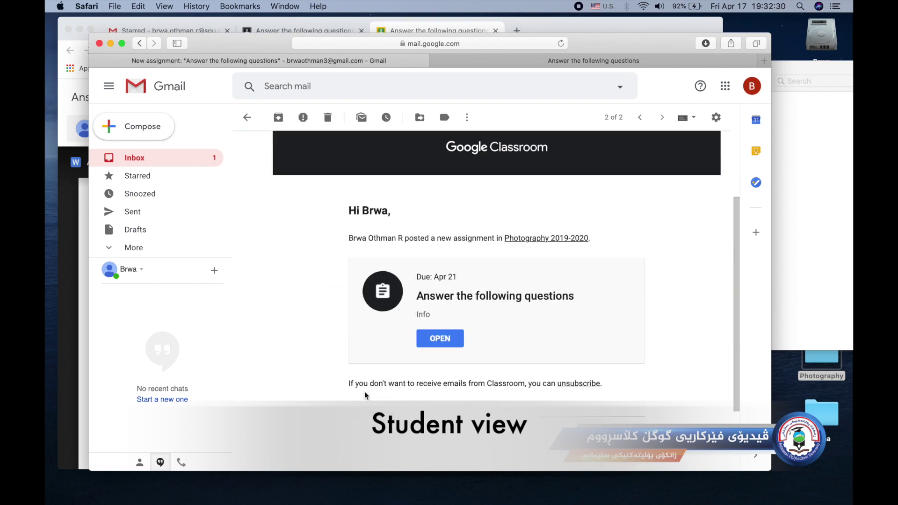
{"action": "scroll", "coordinate": [467, 257], "scroll_direction": "up", "scroll_amount": 5}
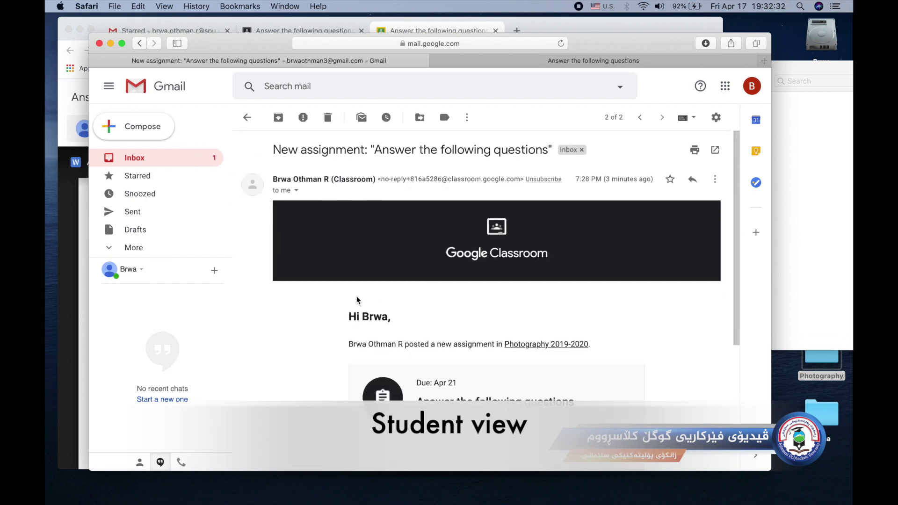
{"action": "scroll", "coordinate": [354, 328], "scroll_direction": "down", "scroll_amount": 2}
{"action": "scroll", "coordinate": [354, 364], "scroll_direction": "down", "scroll_amount": 1}
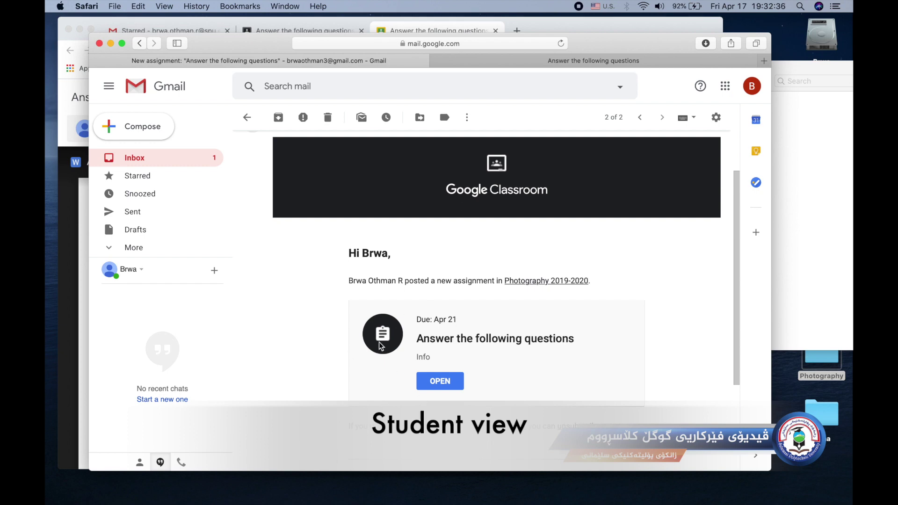
{"action": "scroll", "coordinate": [399, 360], "scroll_direction": "up", "scroll_amount": 2}
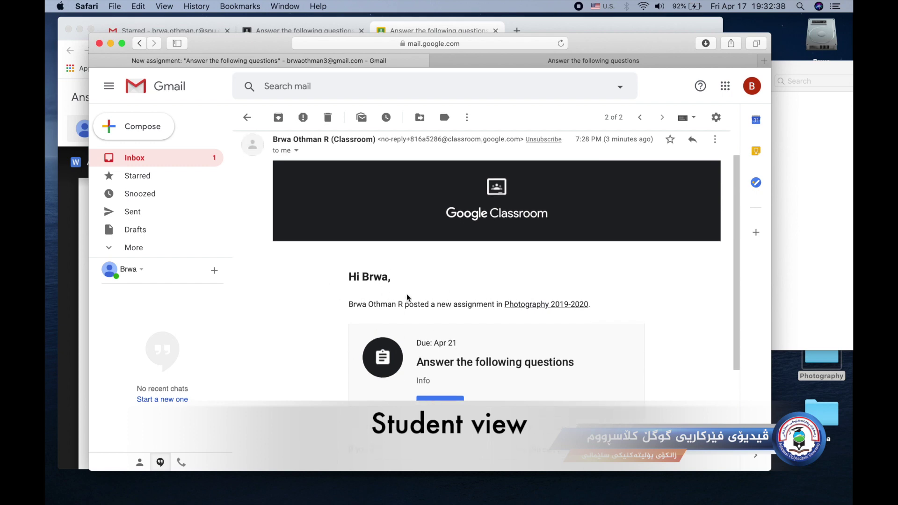
{"action": "left_click_drag", "start_coordinate": [405, 304], "coordinate": [503, 314]}
{"action": "left_click", "coordinate": [501, 305]}
{"action": "left_click_drag", "start_coordinate": [418, 343], "coordinate": [459, 344]}
{"action": "left_click", "coordinate": [459, 345]}
{"action": "scroll", "coordinate": [458, 344], "scroll_direction": "down", "scroll_amount": 3}
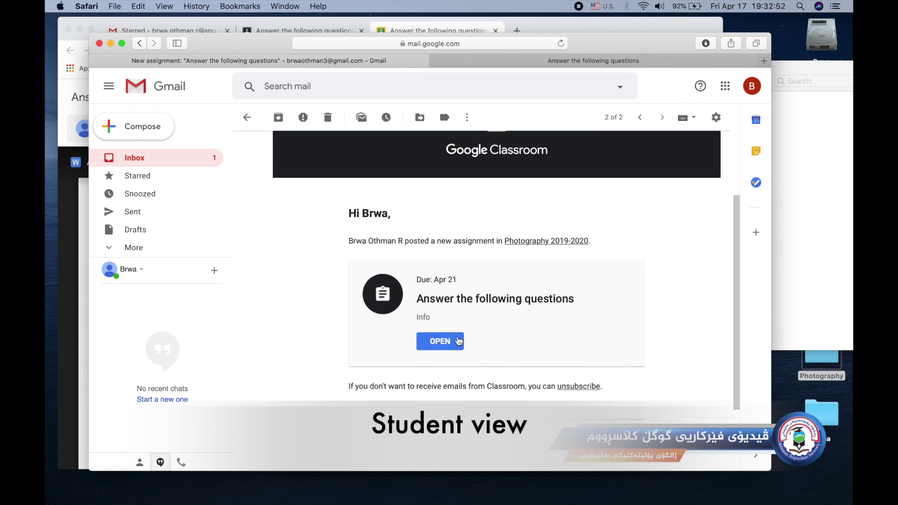
{"action": "scroll", "coordinate": [365, 316], "scroll_direction": "up", "scroll_amount": 4}
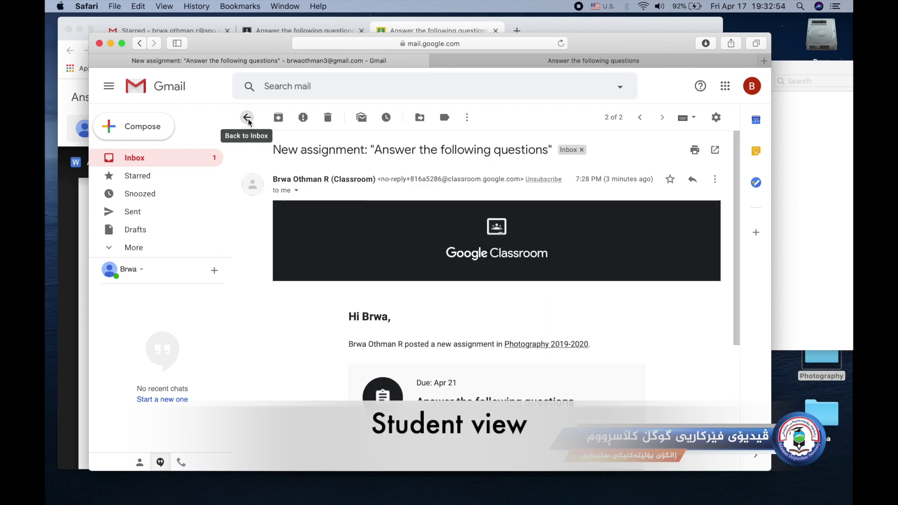
Read the "Graded" notification for "Answer the following questions" in the student's inbox and return to the Classroom assignment page
{"action": "left_click", "coordinate": [248, 118]}
{"action": "left_click", "coordinate": [343, 172]}
{"action": "scroll", "coordinate": [409, 310], "scroll_direction": "down", "scroll_amount": 3}
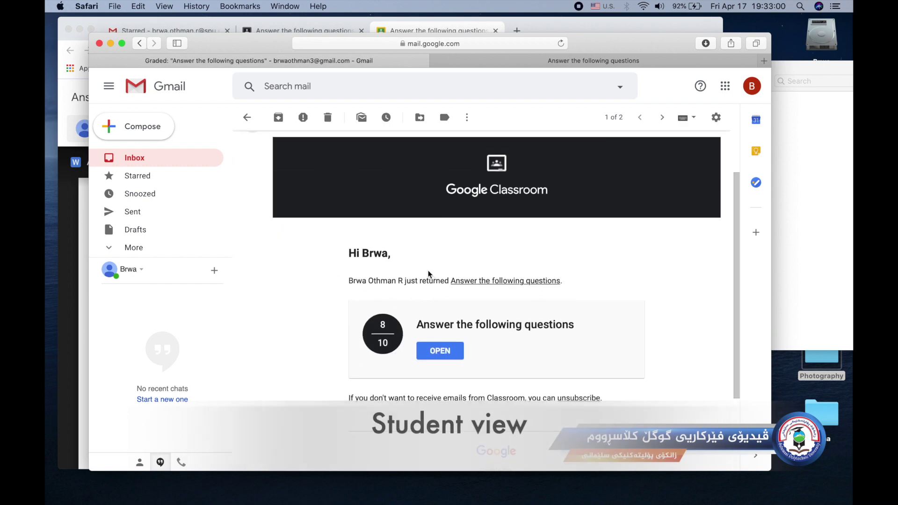
{"action": "left_click", "coordinate": [489, 60]}
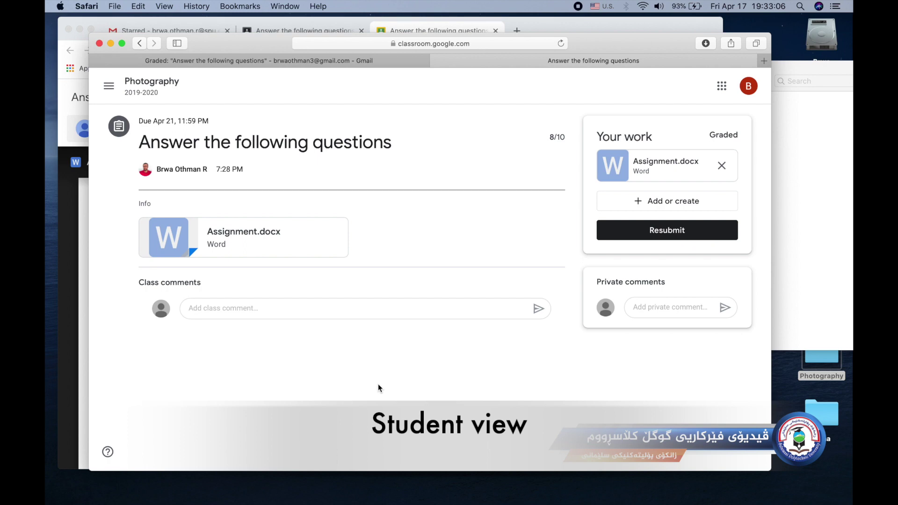
Minimize the student's Safari window, close the grading page in the teacher's Chrome window and go to the Photography class
{"action": "left_click", "coordinate": [110, 44]}
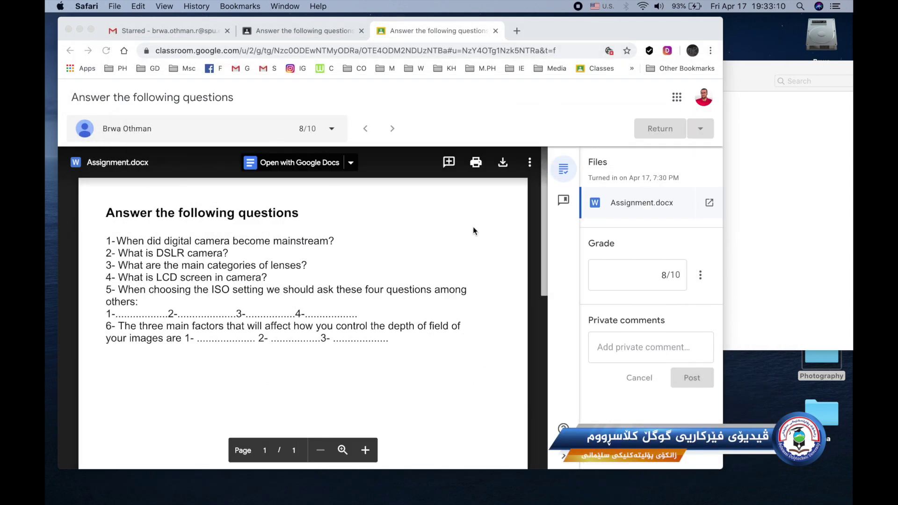
{"action": "left_click", "coordinate": [474, 223]}
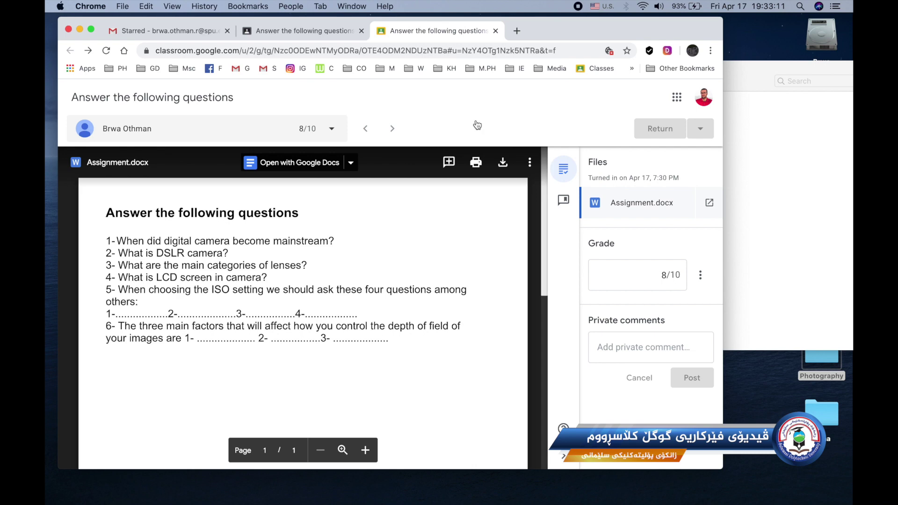
{"action": "left_click", "coordinate": [498, 30]}
{"action": "left_click", "coordinate": [115, 101]}
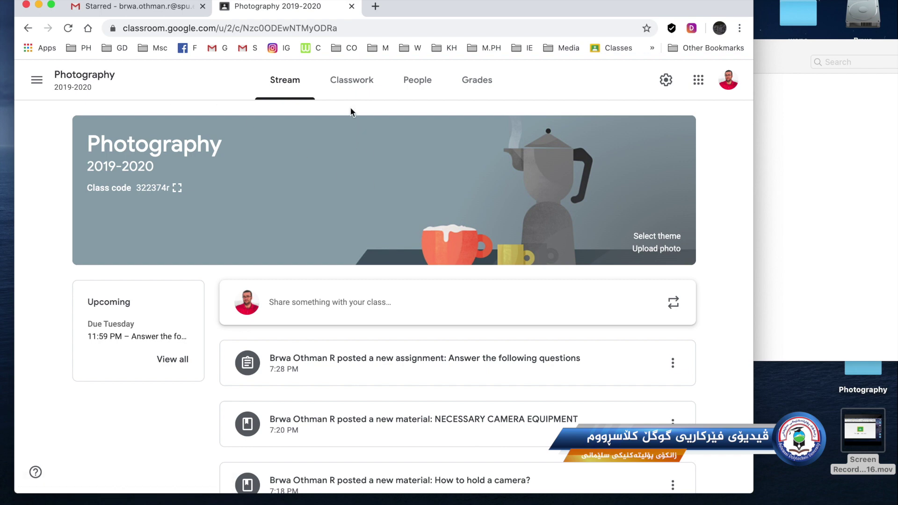
Create a new quiz assignment in the Photography class's classwork
{"action": "left_click", "coordinate": [340, 80]}
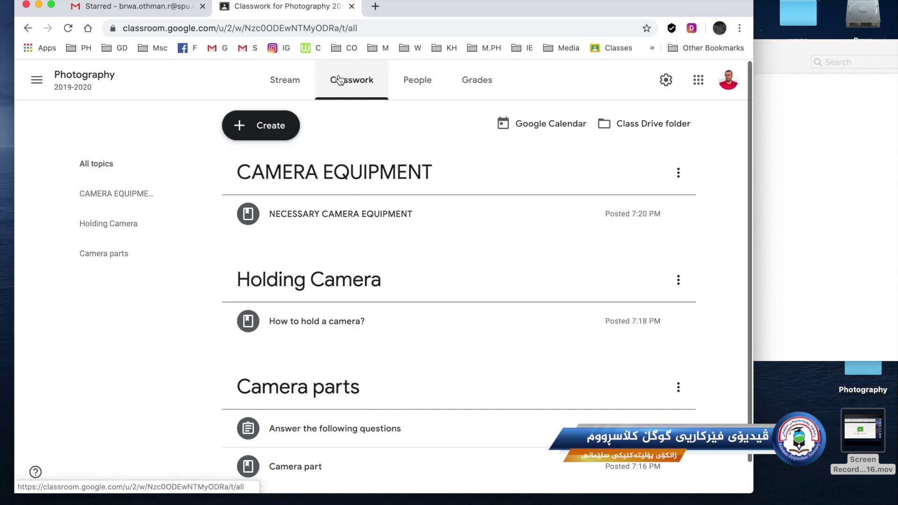
{"action": "left_click", "coordinate": [280, 133]}
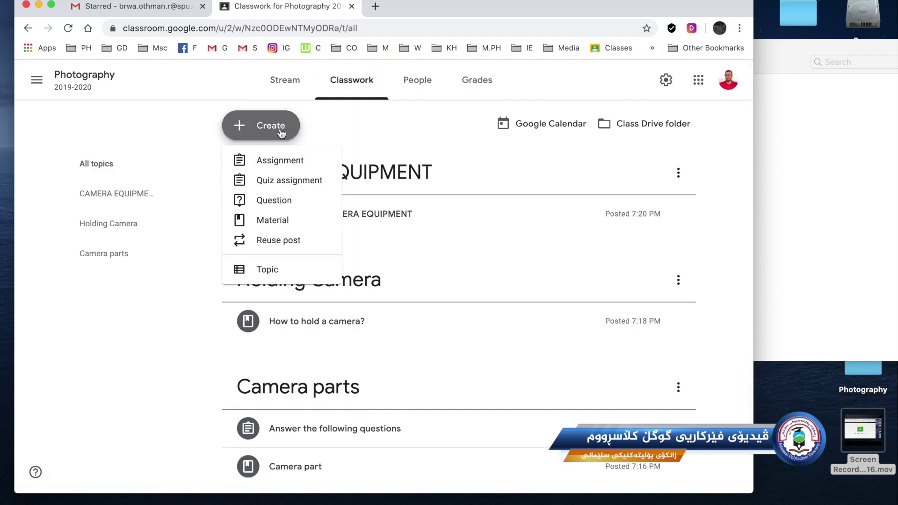
{"action": "left_click", "coordinate": [288, 183]}
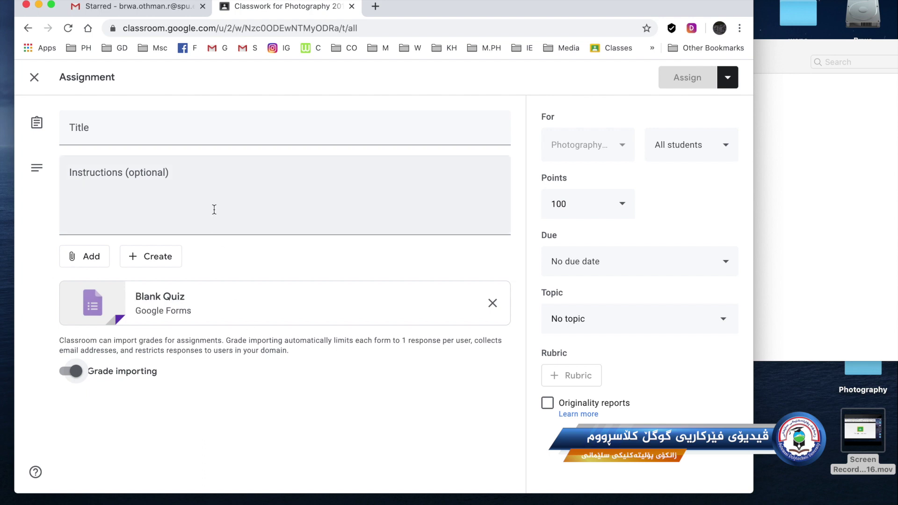
Title the quiz assignment "Photo shoot" and enter "info" as its instructions
{"action": "left_click", "coordinate": [150, 128]}
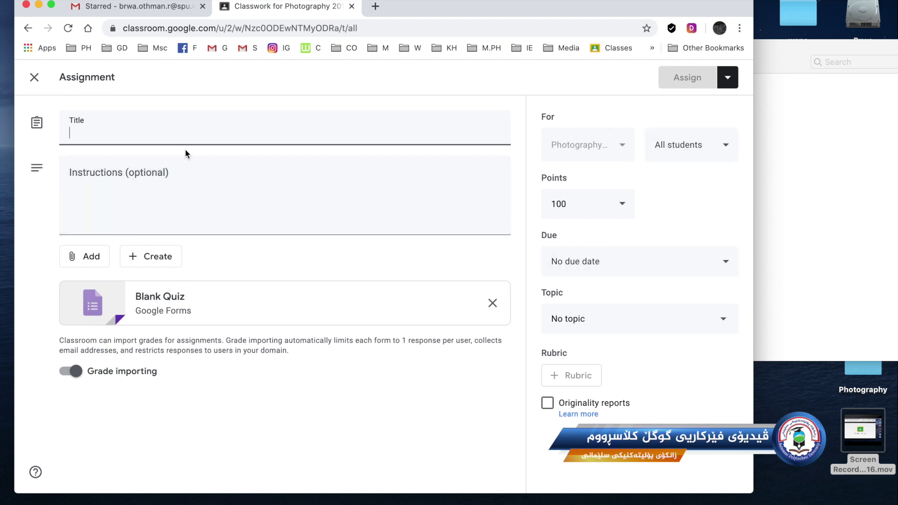
{"action": "type", "text": "Photo s"}
{"action": "key", "text": "BackSpace"}
{"action": "type", "text": "shoot"}
{"action": "left_click", "coordinate": [73, 187]}
{"action": "type", "text": "info"}
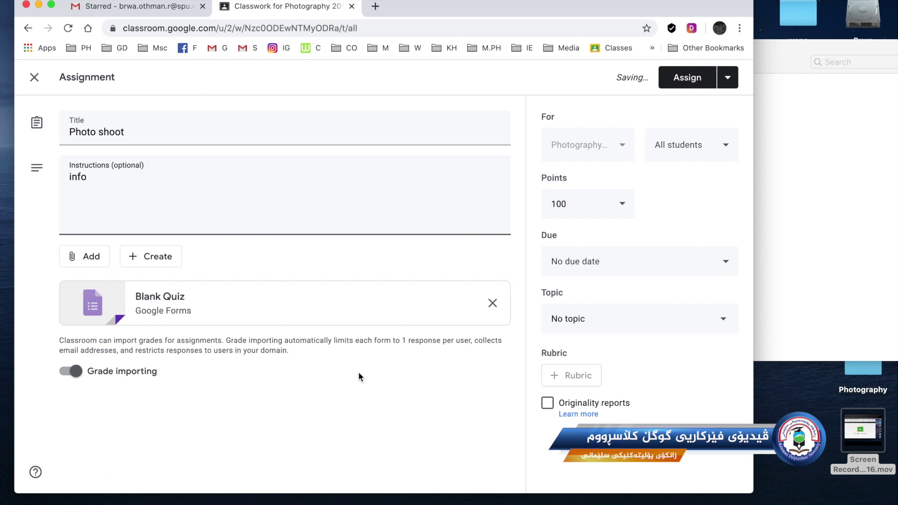
Open the attached Blank Quiz form for editing and bring up the Quiz document in Word
{"action": "left_click", "coordinate": [172, 309]}
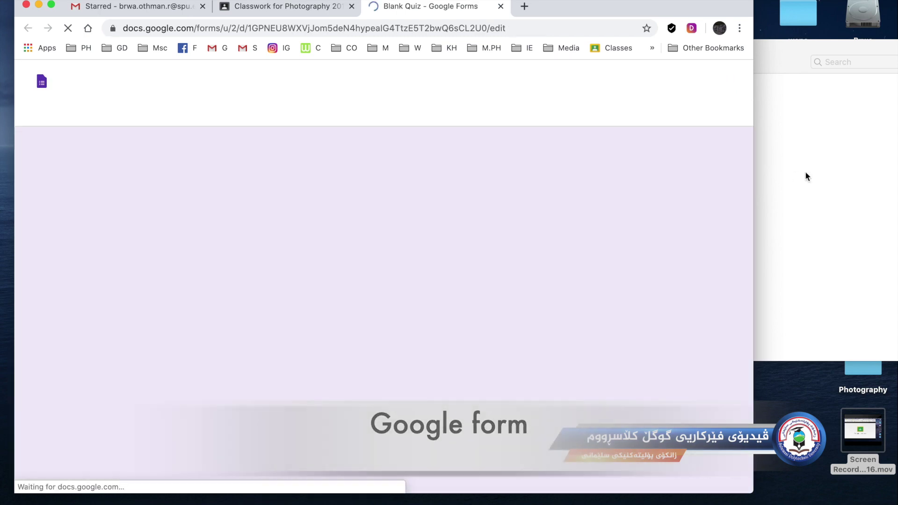
{"action": "left_click", "coordinate": [805, 173]}
{"action": "left_click", "coordinate": [342, 257]}
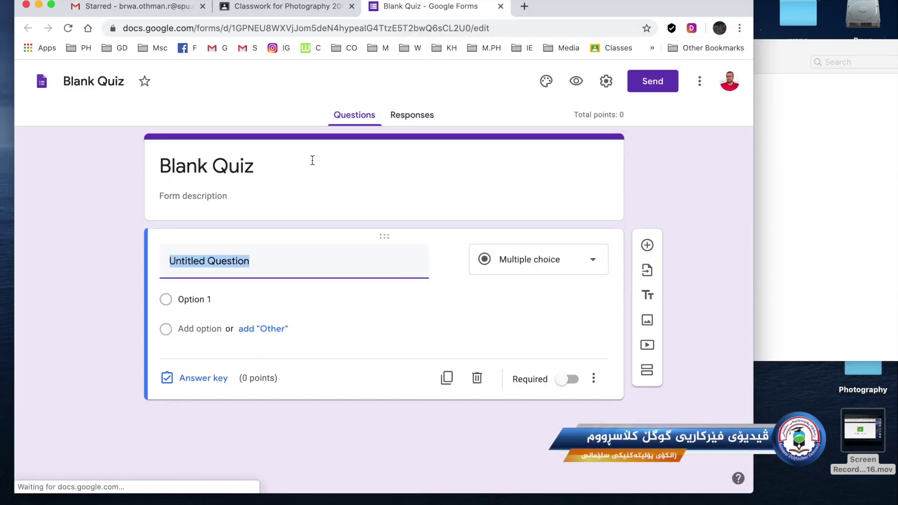
{"action": "left_click", "coordinate": [784, 184]}
{"action": "left_click", "coordinate": [703, 99]}
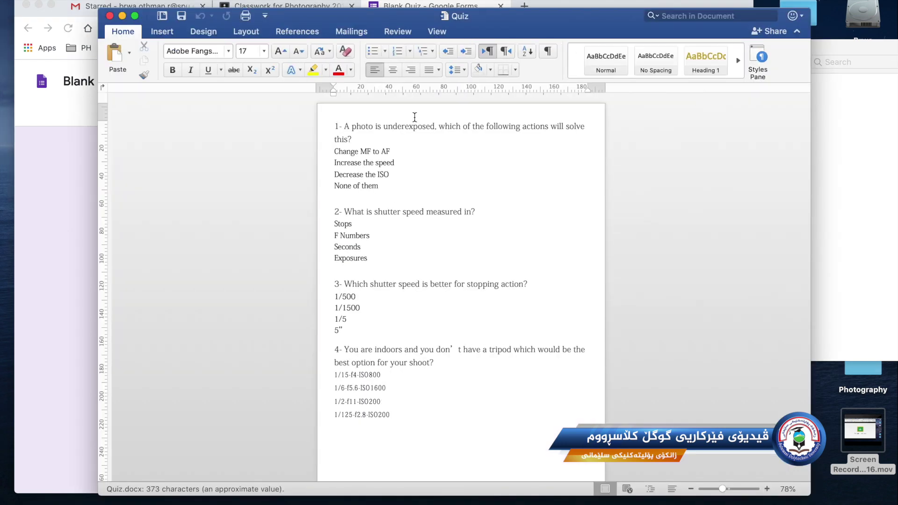
Copy the question "1- A photo is underexposed, which of the following actions will solve this?" from Word into the form's untitled question
{"action": "triple_click", "coordinate": [402, 124]}
{"action": "key", "text": "super+c"}
{"action": "left_click", "coordinate": [31, 235]}
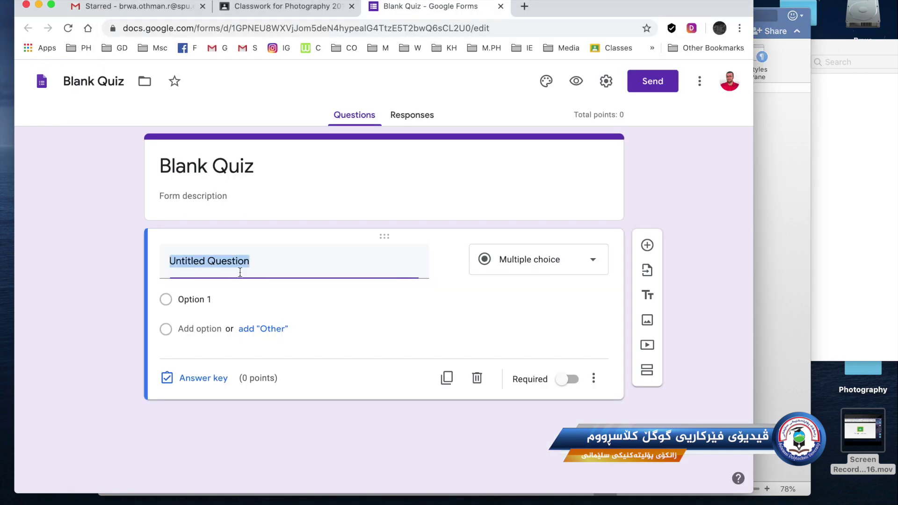
{"action": "left_click", "coordinate": [262, 266]}
{"action": "key", "text": "super+a"}
{"action": "key", "text": "super+v"}
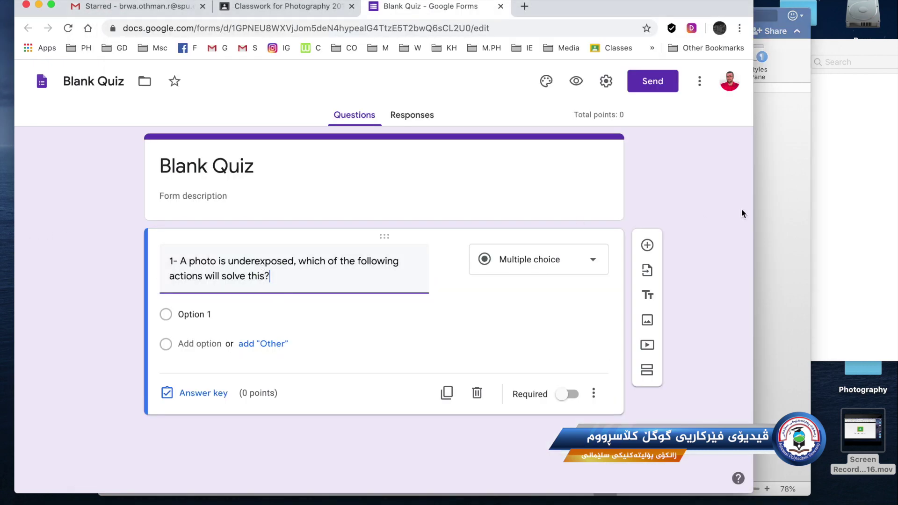
Copy "Change MF to AF" from the Quiz document into the first answer option of question 1
{"action": "left_click", "coordinate": [801, 214]}
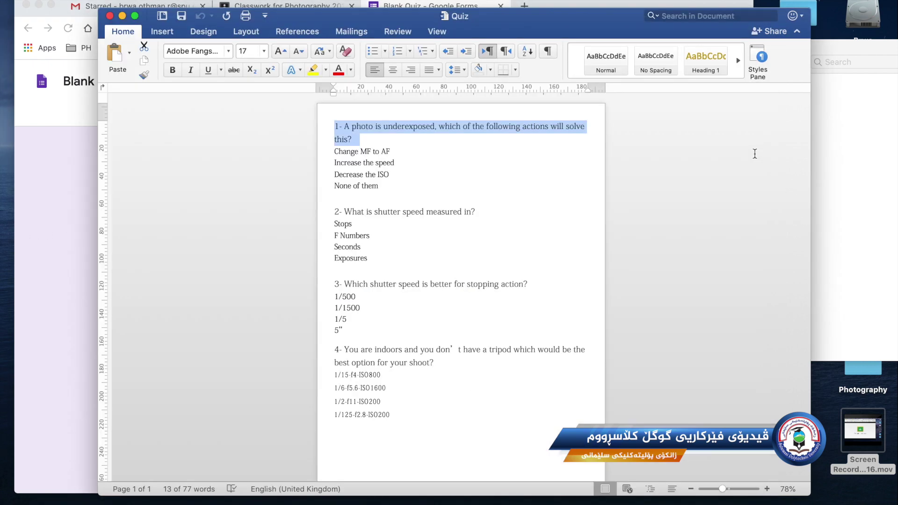
{"action": "triple_click", "coordinate": [379, 151]}
{"action": "left_click_drag", "start_coordinate": [291, 26], "coordinate": [458, 44]}
{"action": "key", "text": "super+c"}
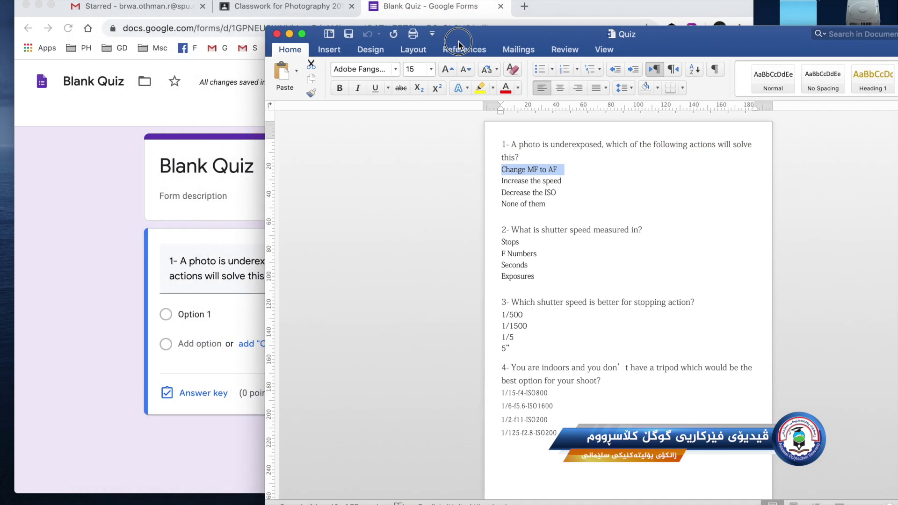
{"action": "left_click", "coordinate": [211, 319]}
{"action": "key", "text": "super+v"}
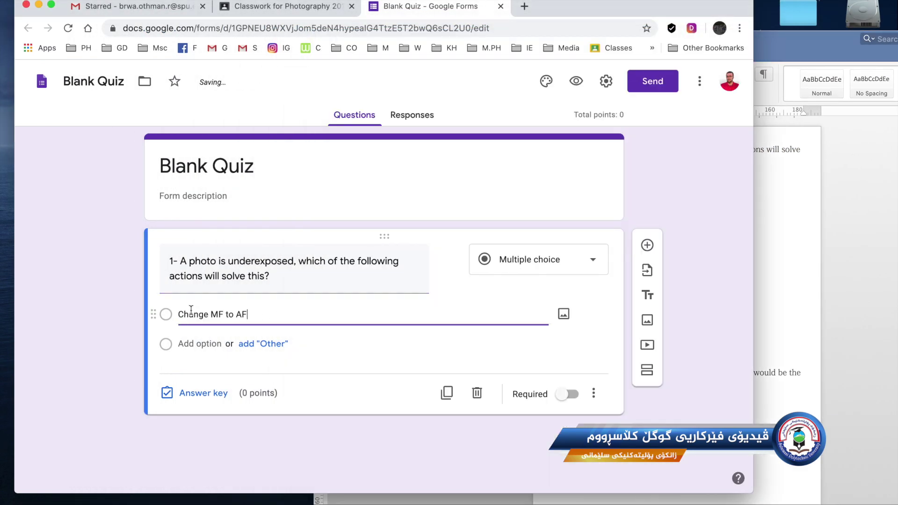
Add "Increase the speed" from the Quiz document as the second answer option of question 1
{"action": "left_click", "coordinate": [772, 285]}
{"action": "triple_click", "coordinate": [563, 187]}
{"action": "key", "text": "super+c"}
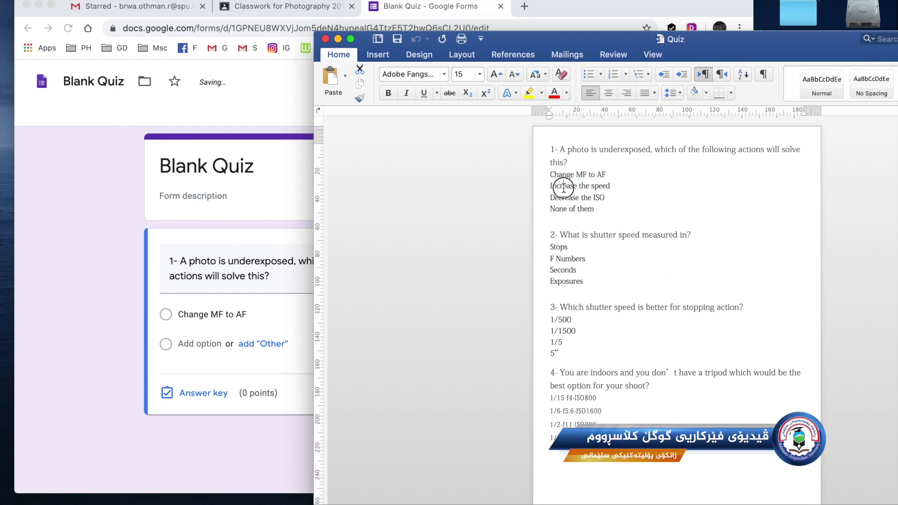
{"action": "left_click", "coordinate": [191, 342]}
{"action": "left_click", "coordinate": [191, 341]}
{"action": "key", "text": "super+v"}
Copy "Decrease the ISO" from the Quiz document in Word into the form as the third answer option of question 1
{"action": "left_click", "coordinate": [801, 271]}
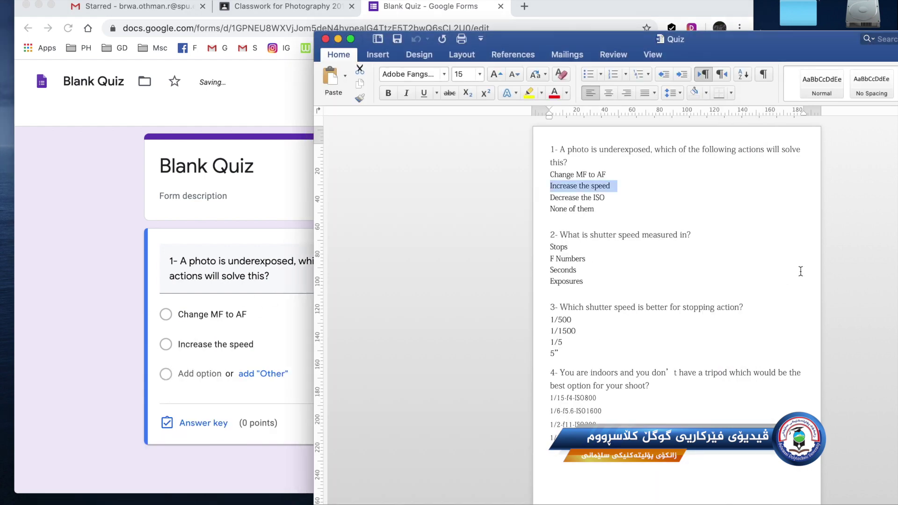
{"action": "triple_click", "coordinate": [566, 198]}
{"action": "key", "text": "super+c"}
{"action": "left_click", "coordinate": [187, 379]}
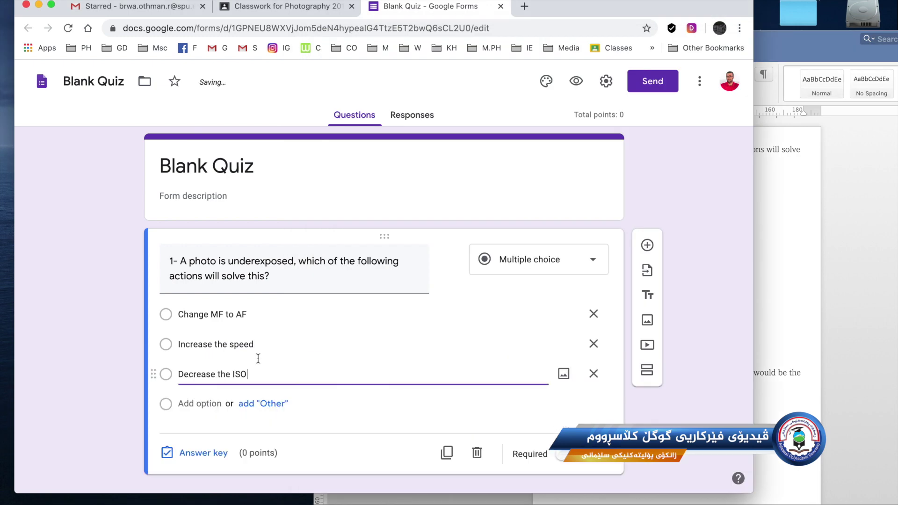
{"action": "key", "text": "super+v"}
Add "None of them" from the Quiz document as the fourth answer option of question 1
{"action": "left_click", "coordinate": [796, 262]}
{"action": "triple_click", "coordinate": [566, 208]}
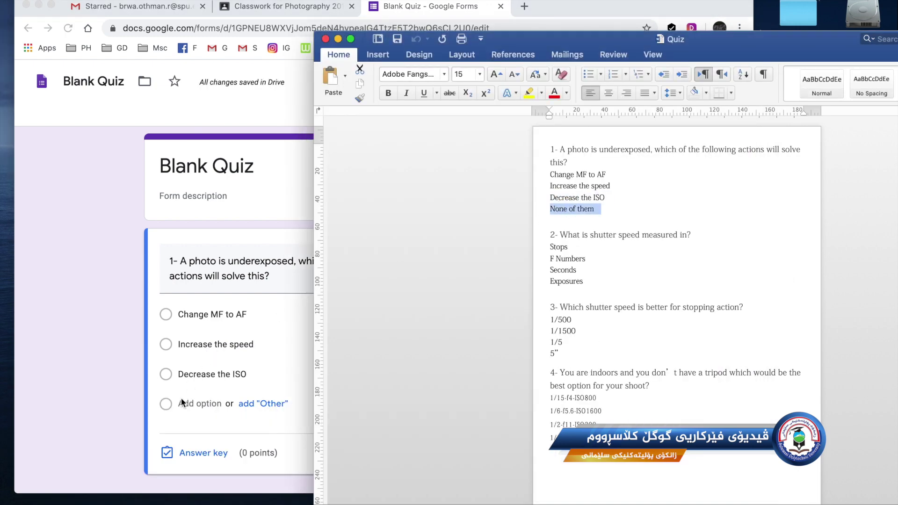
{"action": "left_click", "coordinate": [186, 403]}
{"action": "type", "text": "None of them"}
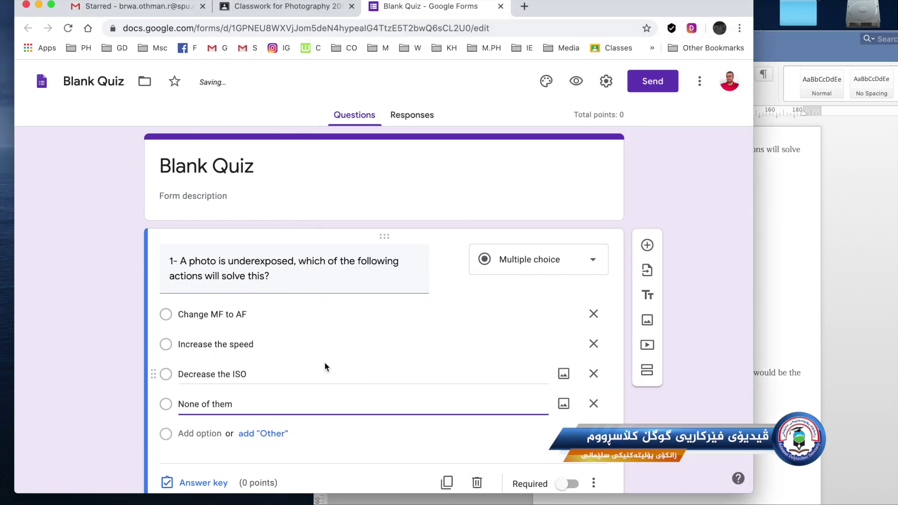
Review the available question types, keep question 1 as multiple choice, and make it required
{"action": "scroll", "coordinate": [326, 367], "scroll_direction": "down", "scroll_amount": 2}
{"action": "left_click", "coordinate": [594, 211]}
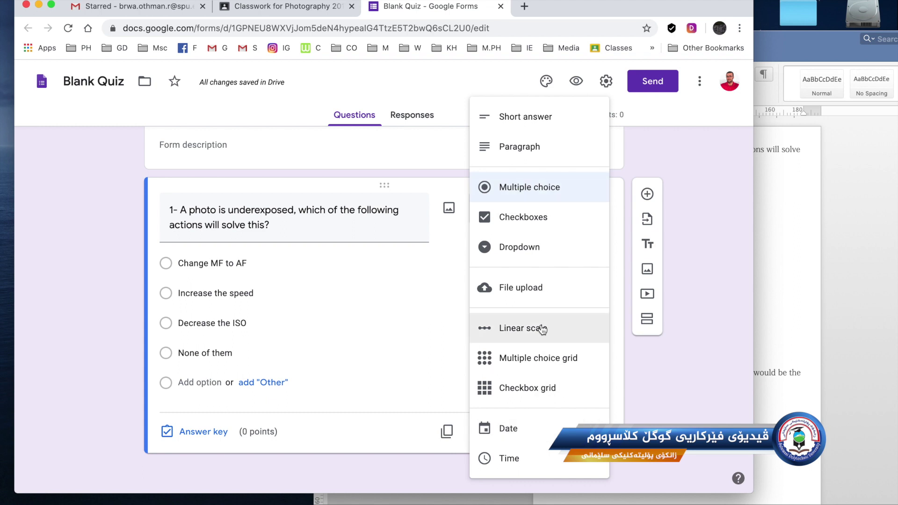
{"action": "left_click", "coordinate": [293, 445]}
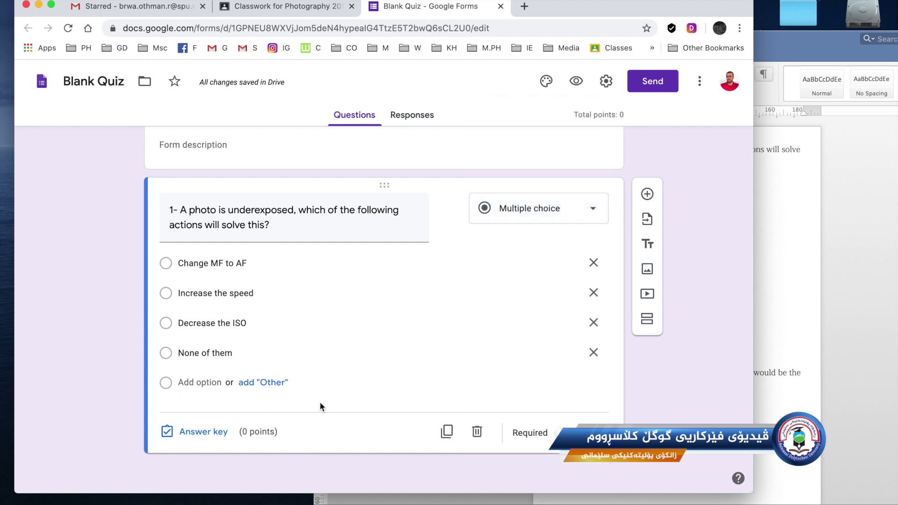
{"action": "left_click", "coordinate": [567, 432]}
Open the answer key of question 1 and set its value to 5 points
{"action": "left_click", "coordinate": [190, 433]}
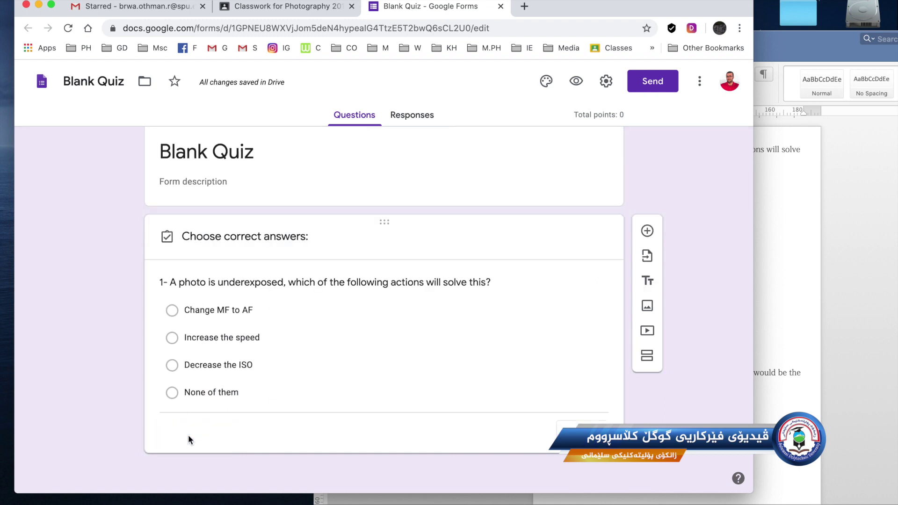
{"action": "left_click", "coordinate": [574, 252]}
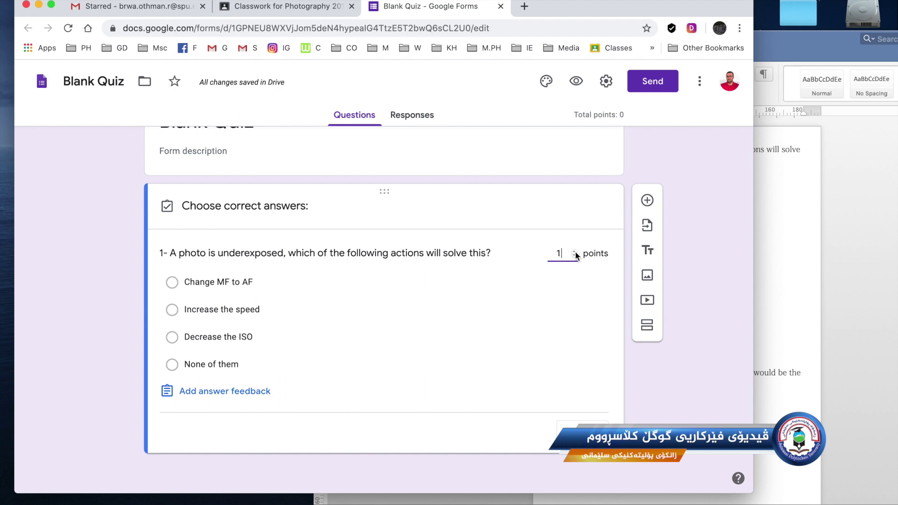
{"action": "left_click", "coordinate": [574, 251]}
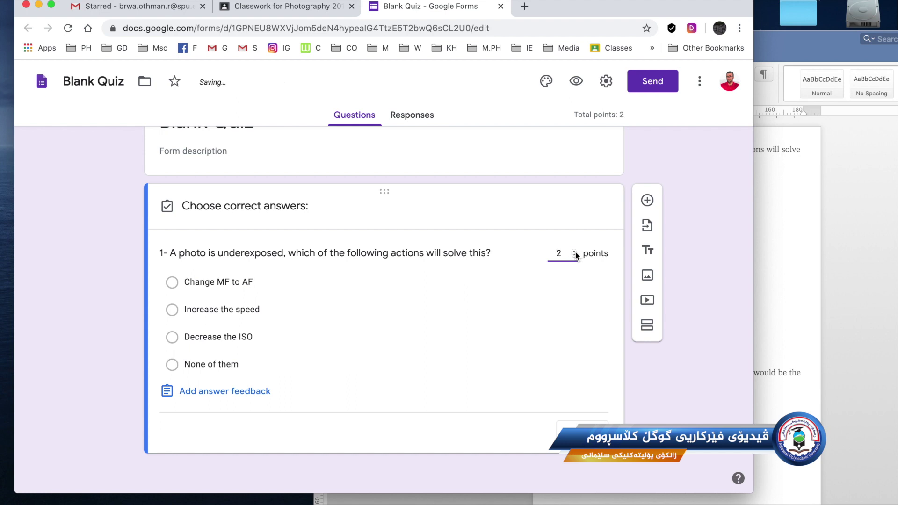
{"action": "key", "text": "BackSpace"}
{"action": "type", "text": "5"}
Look at the answer feedback option, mark "None of them" as question 1's correct answer, and close the form to return to the assignment
{"action": "left_click", "coordinate": [233, 402]}
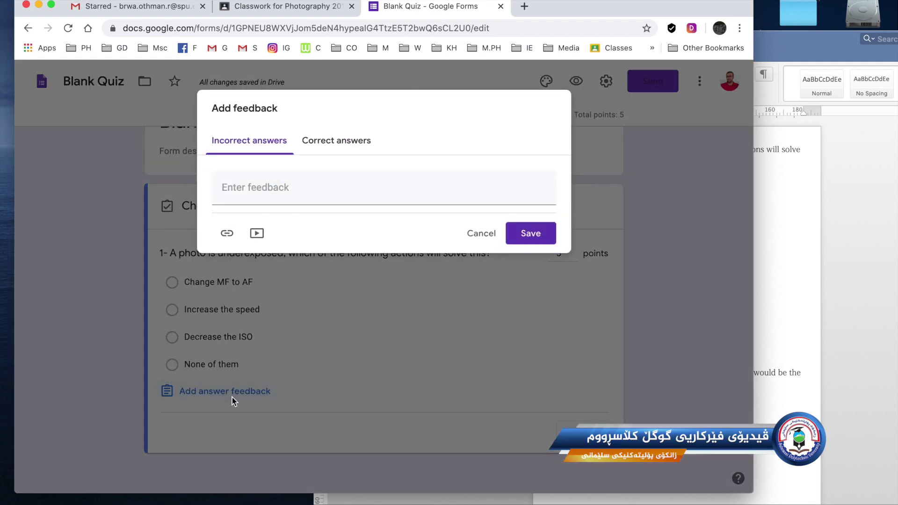
{"action": "left_click", "coordinate": [483, 234]}
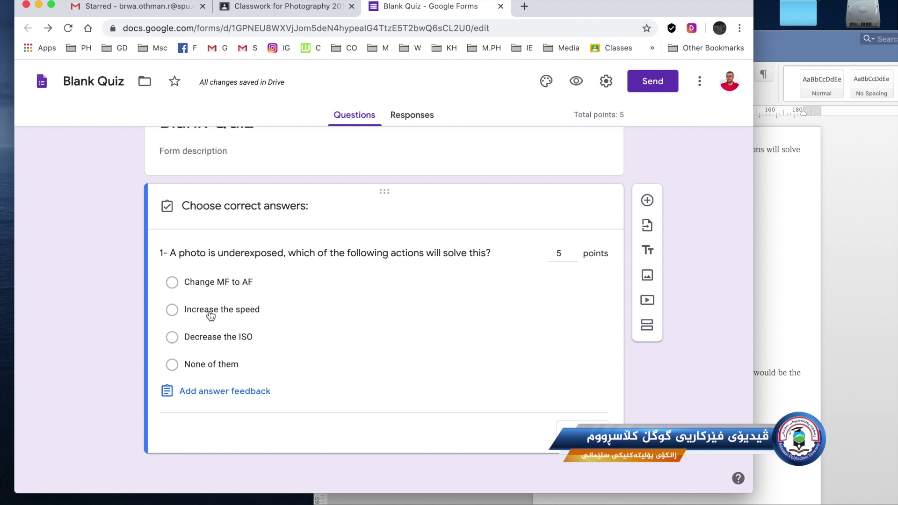
{"action": "left_click", "coordinate": [194, 371]}
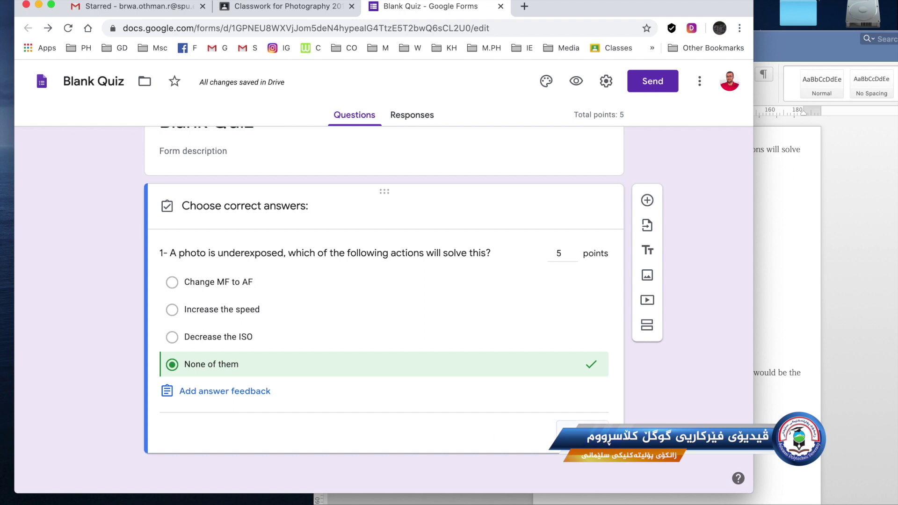
{"action": "left_click", "coordinate": [413, 438]}
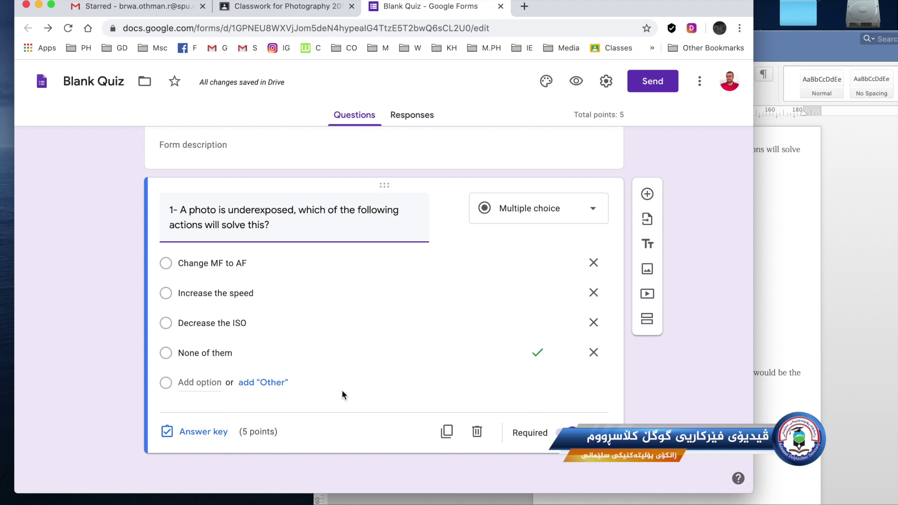
{"action": "scroll", "coordinate": [351, 265], "scroll_direction": "up", "scroll_amount": 2}
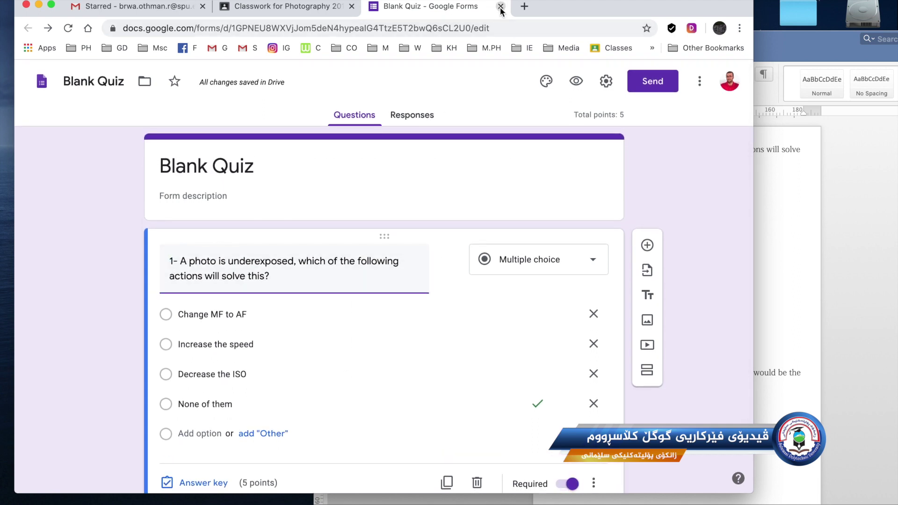
{"action": "left_click", "coordinate": [500, 7]}
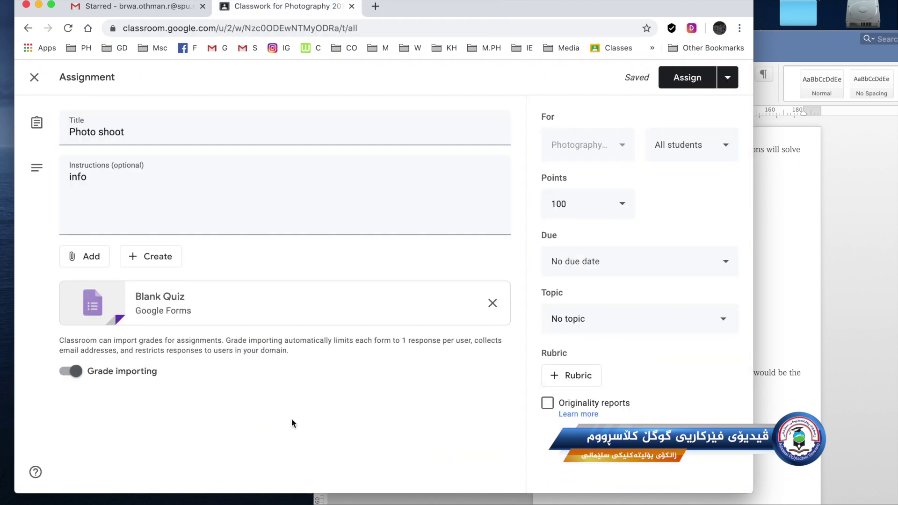
Reopen the Blank Quiz form, add an empty second question, delete it, and close the form
{"action": "left_click", "coordinate": [115, 304]}
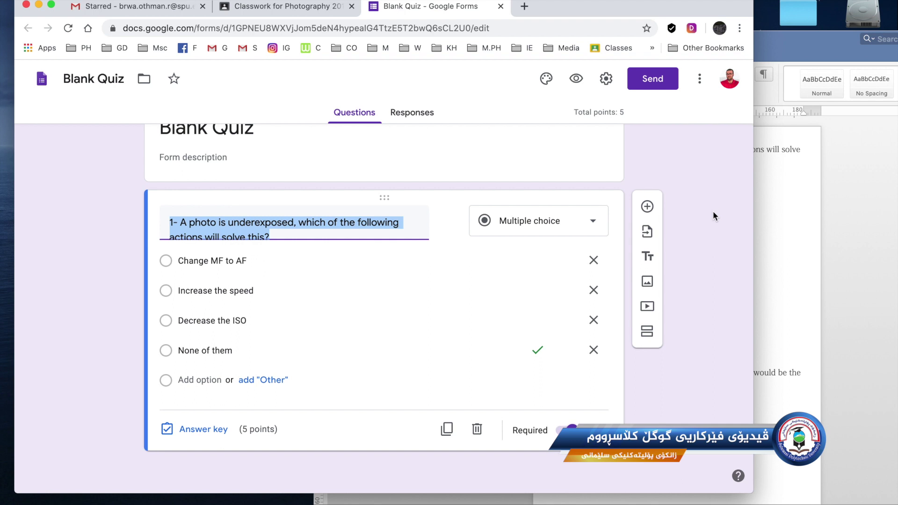
{"action": "left_click", "coordinate": [647, 210]}
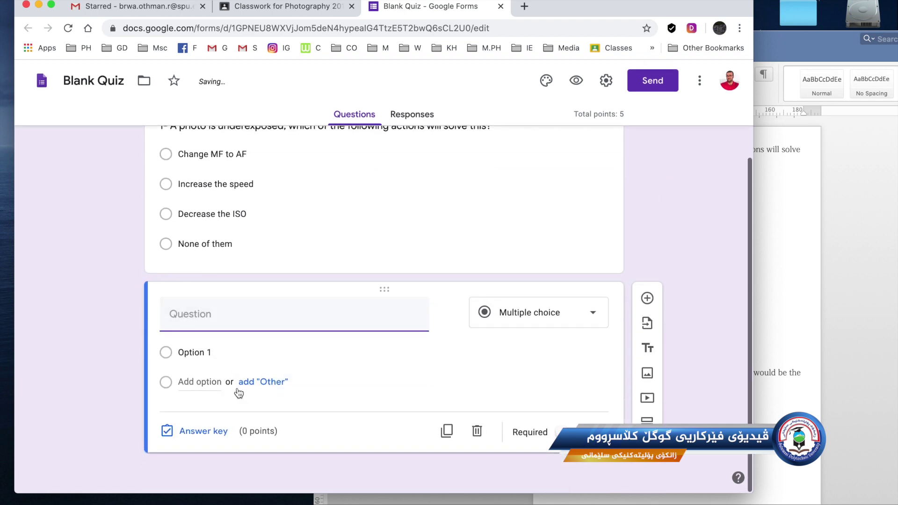
{"action": "left_click", "coordinate": [594, 433]}
{"action": "left_click", "coordinate": [689, 306]}
{"action": "left_click", "coordinate": [590, 435]}
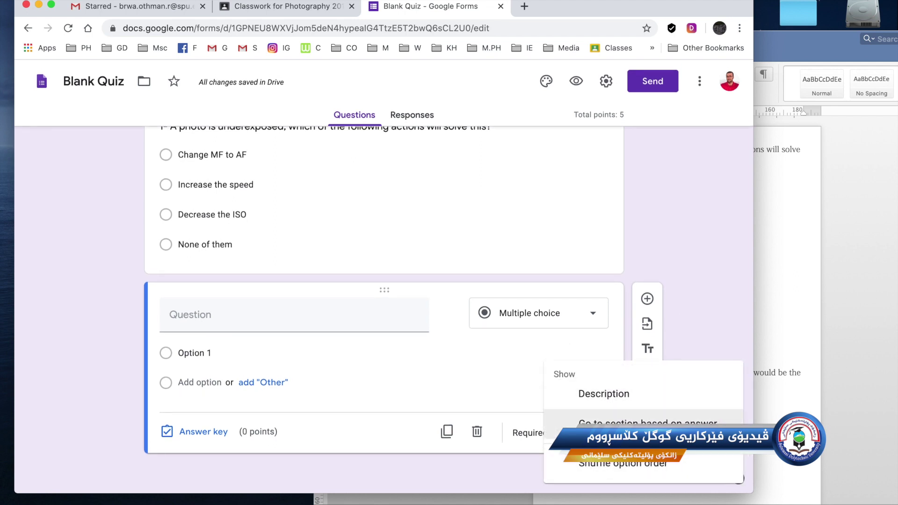
{"action": "left_click", "coordinate": [479, 434]}
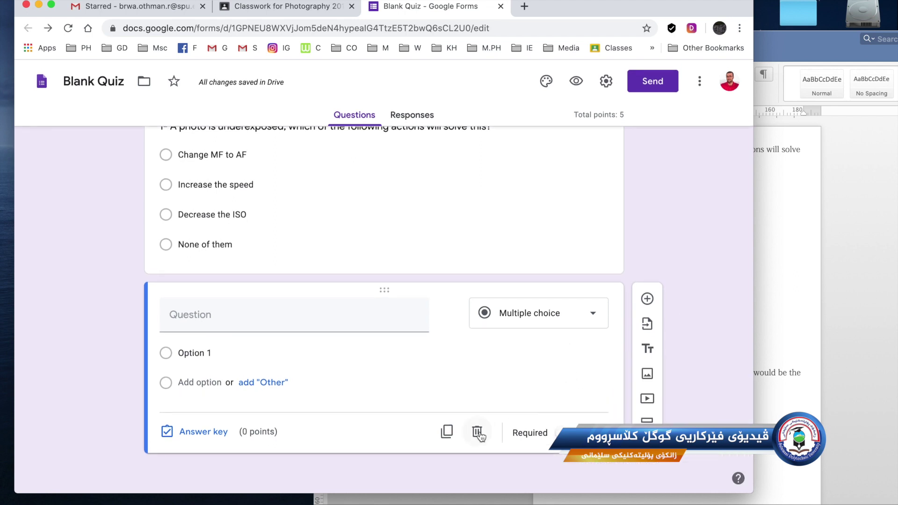
{"action": "left_click", "coordinate": [478, 432]}
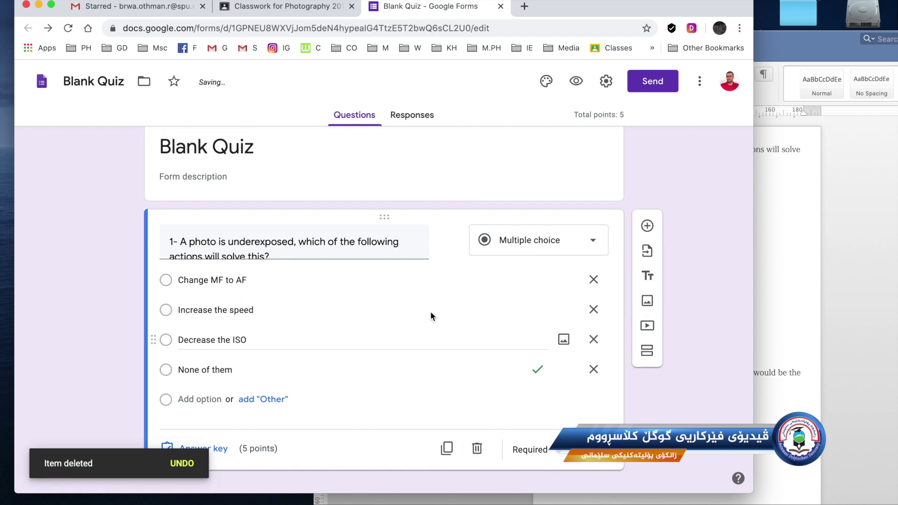
{"action": "left_click", "coordinate": [500, 6]}
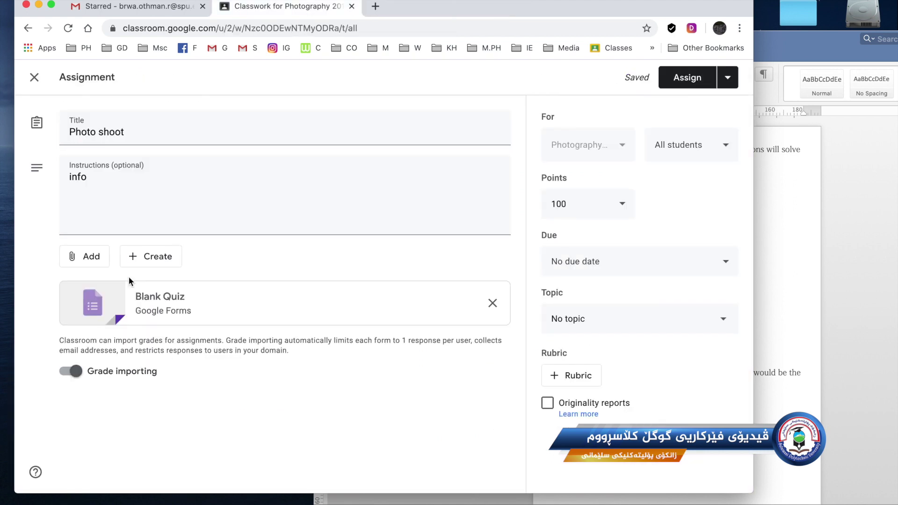
Check the student selection for the Photo shoot assignment and set its points to 5
{"action": "left_click", "coordinate": [682, 149]}
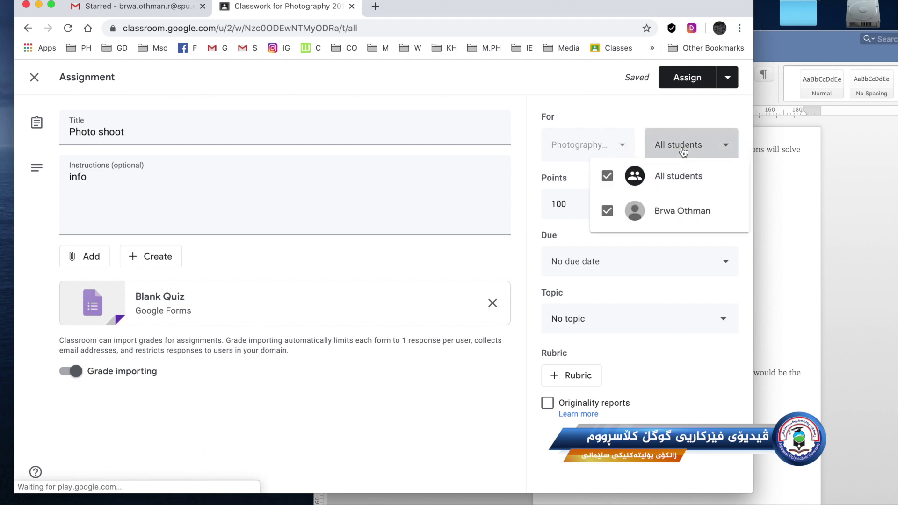
{"action": "left_click", "coordinate": [551, 199]}
{"action": "double_click", "coordinate": [559, 204]}
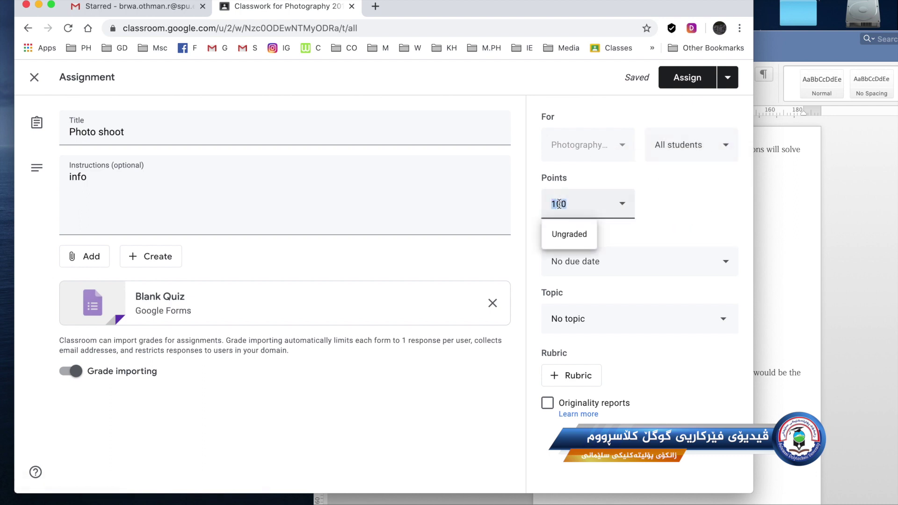
{"action": "type", "text": "5"}
Set the assignment's due date to April 25, 2020
{"action": "left_click", "coordinate": [621, 261]}
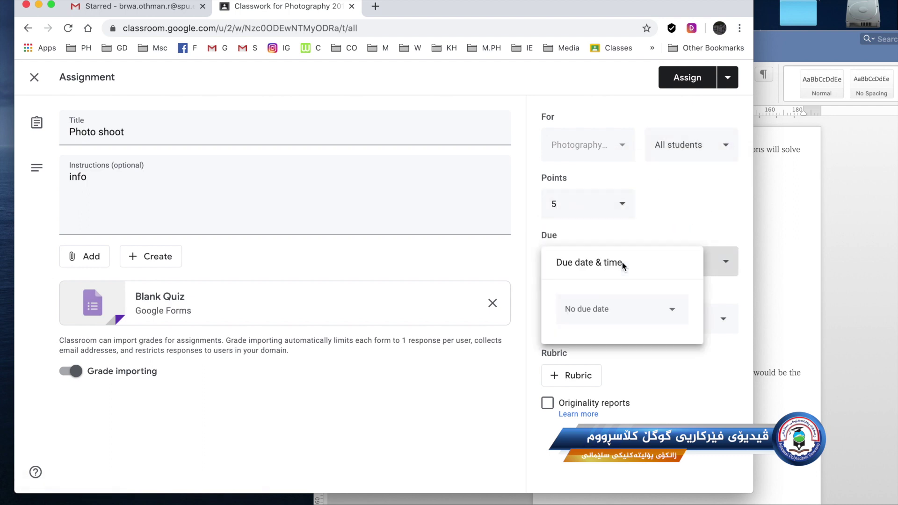
{"action": "left_click", "coordinate": [616, 308]}
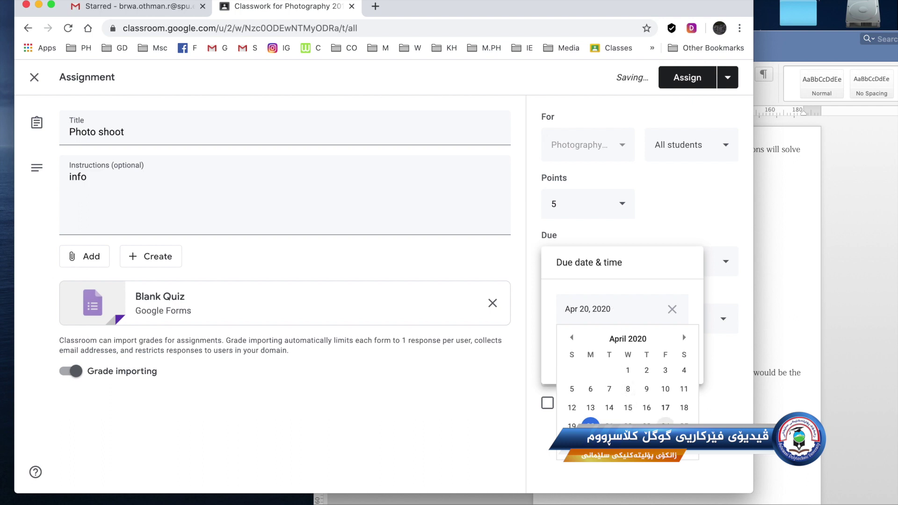
{"action": "left_click", "coordinate": [684, 425]}
{"action": "left_click", "coordinate": [626, 351]}
{"action": "left_click", "coordinate": [468, 397]}
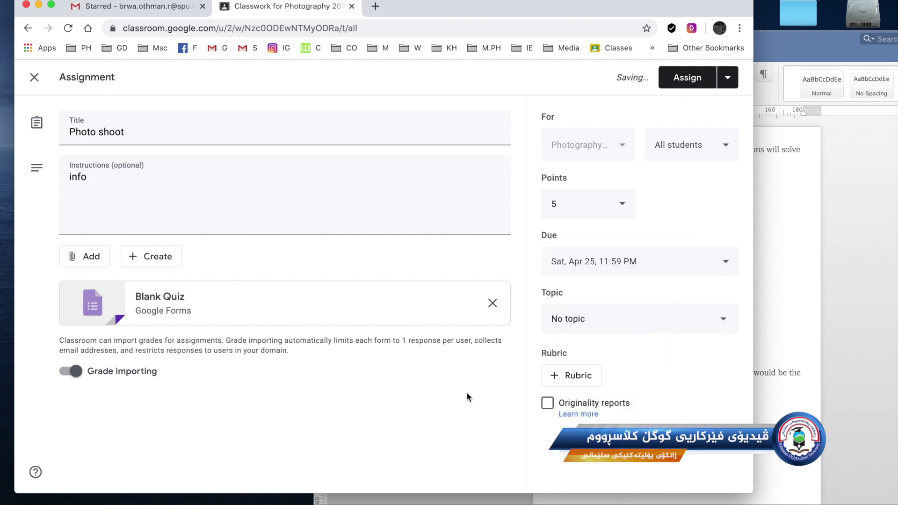
Assign the Photo shoot quiz to the class and open its post from the class stream
{"action": "left_click", "coordinate": [685, 77]}
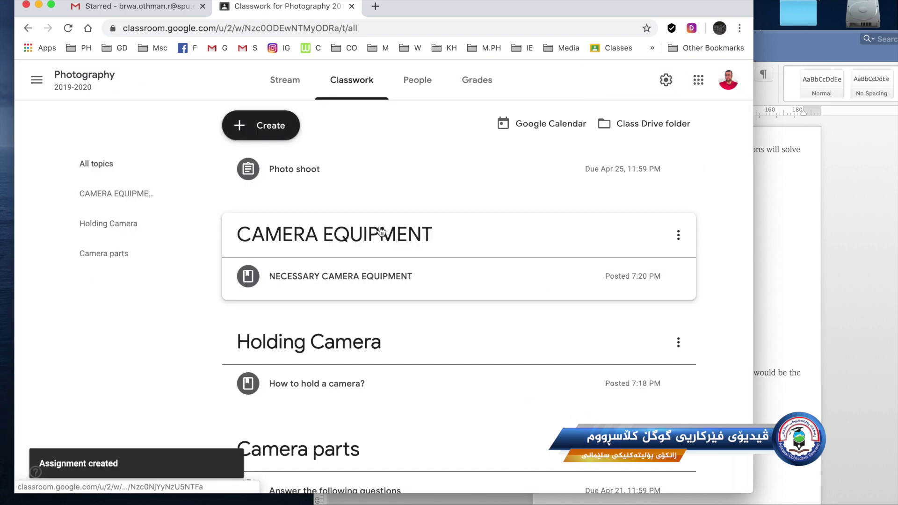
{"action": "left_click", "coordinate": [278, 84]}
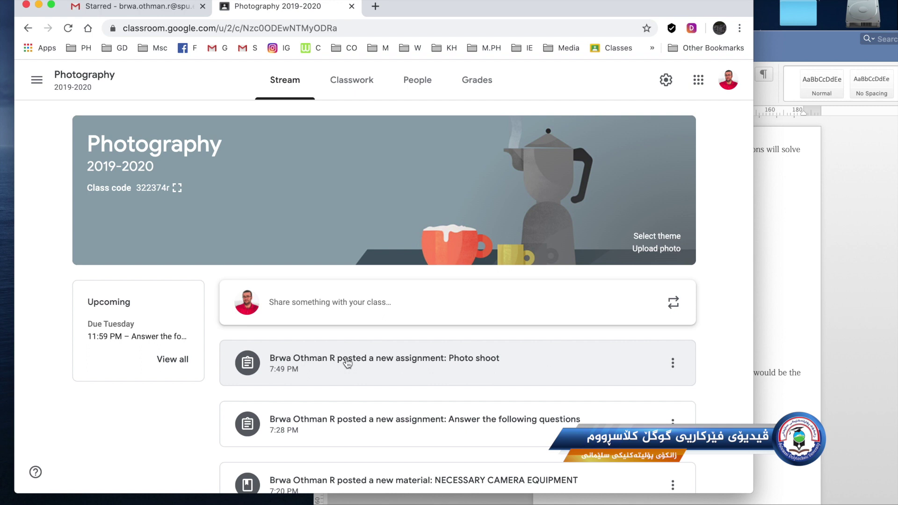
{"action": "left_click", "coordinate": [345, 361]}
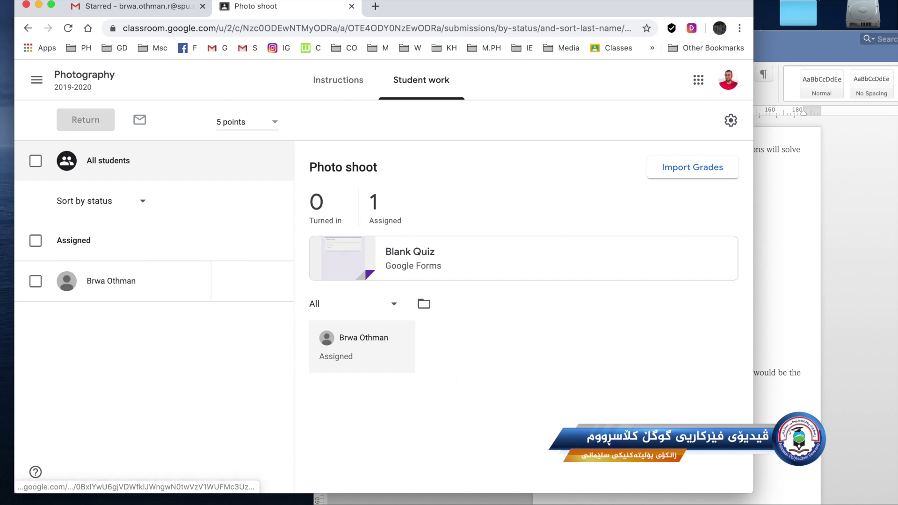
Switch to the student's Safari window, show the updated stream, view the Photo shoot assignment, and put the window away
{"action": "left_click", "coordinate": [622, 494]}
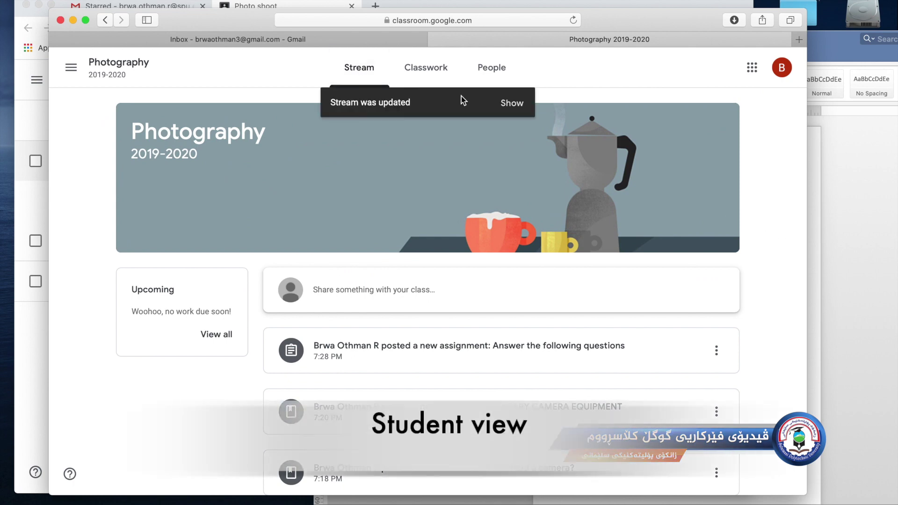
{"action": "left_click", "coordinate": [511, 104]}
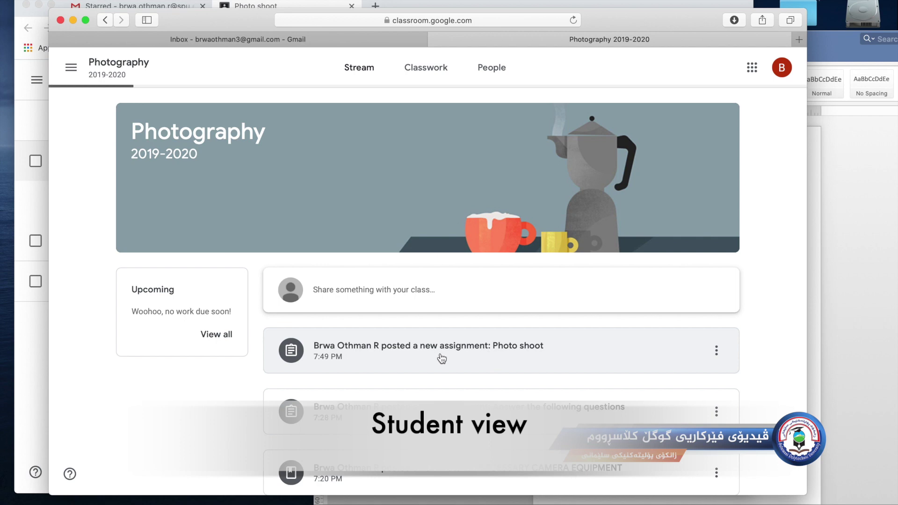
{"action": "left_click", "coordinate": [441, 358]}
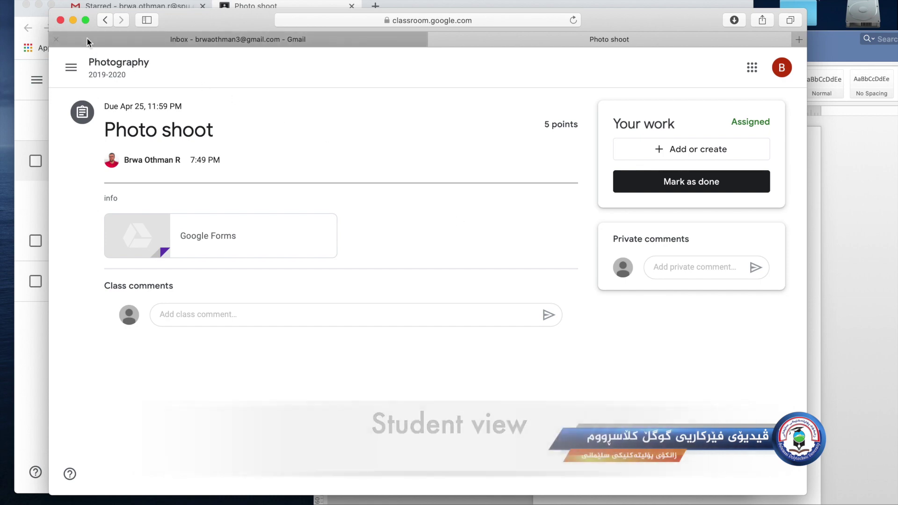
{"action": "left_click", "coordinate": [73, 21]}
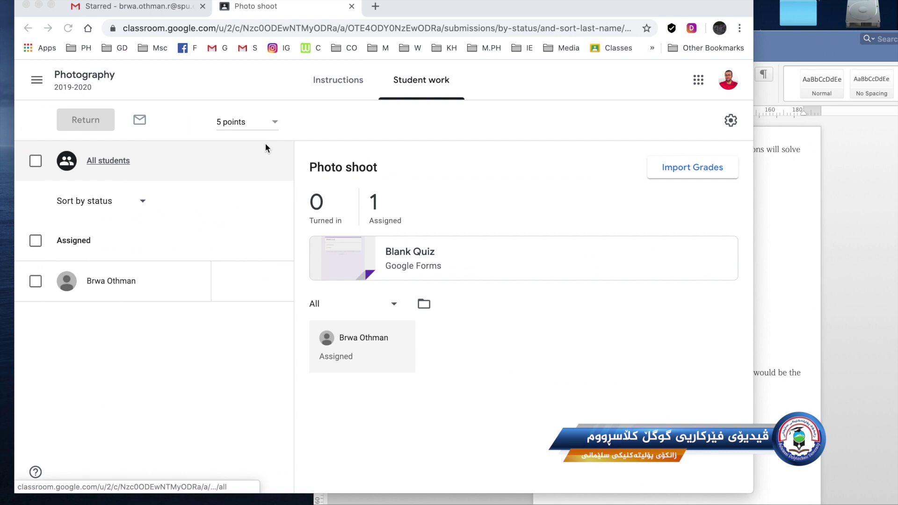
Go to the Photography class's classwork and start creating a new question
{"action": "left_click", "coordinate": [84, 80]}
{"action": "left_click", "coordinate": [351, 99]}
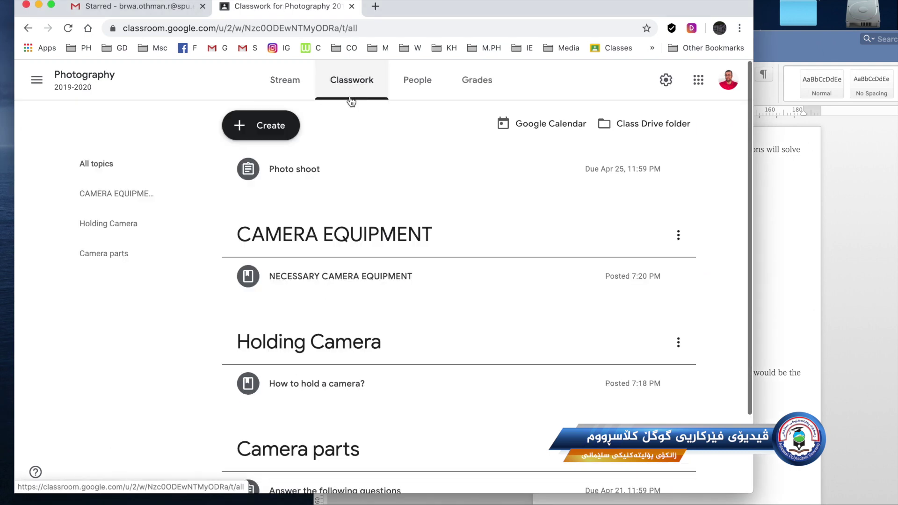
{"action": "left_click", "coordinate": [280, 130]}
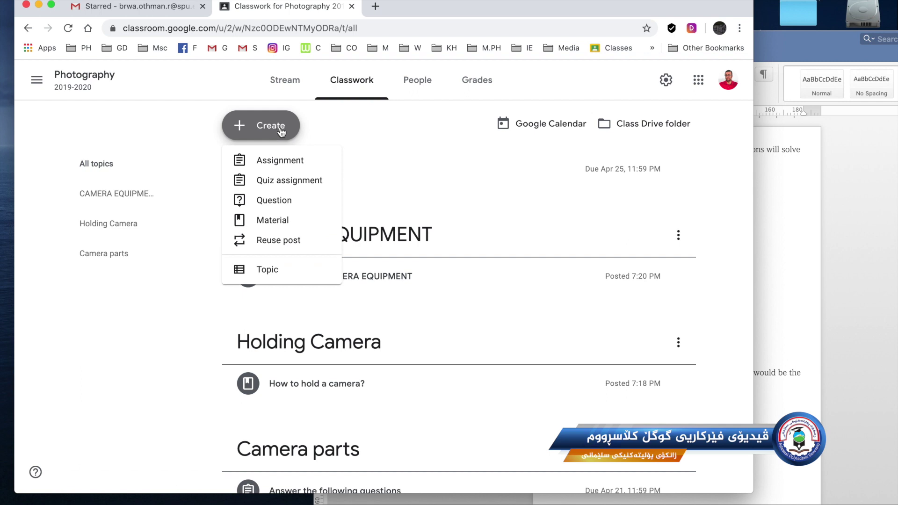
{"action": "left_click", "coordinate": [287, 200]}
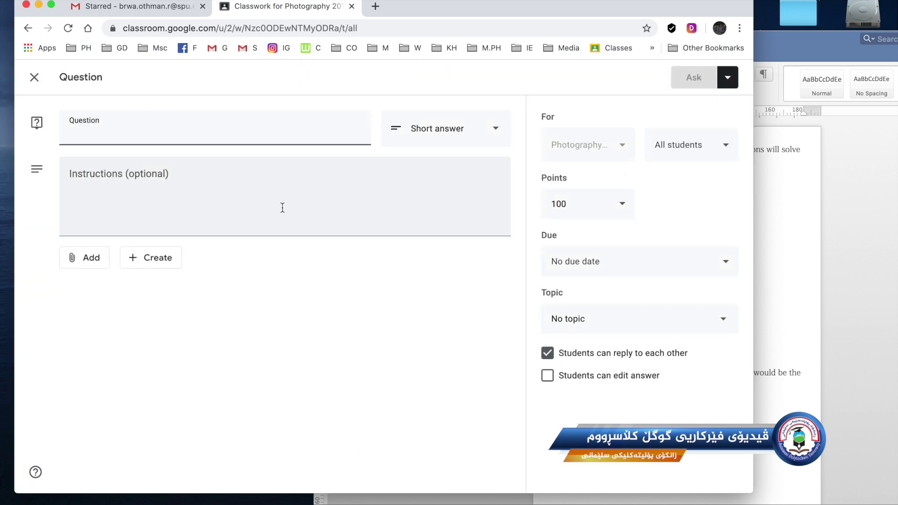
Switch to the Workload folder, open the Question document in Word, copy its entire text and close the document
{"action": "key", "text": "super+Tab"}
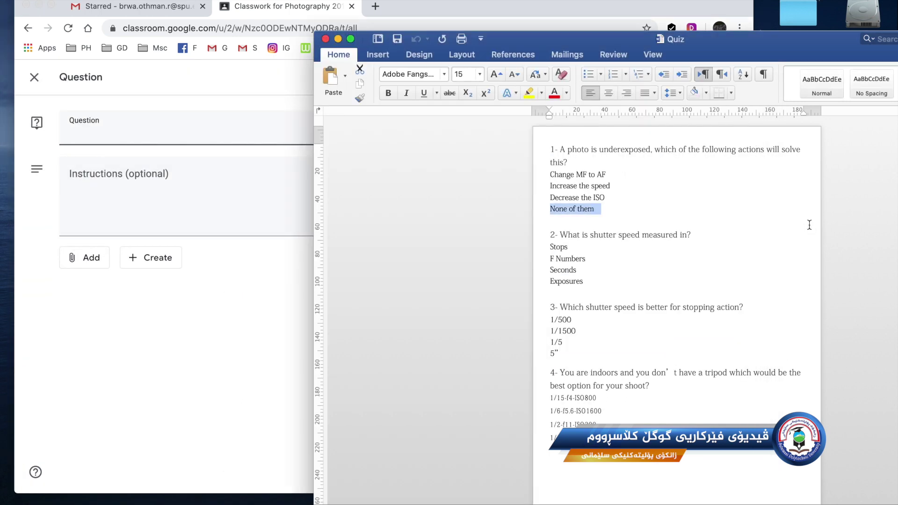
{"action": "key", "text": "super+h"}
{"action": "left_click", "coordinate": [762, 184]}
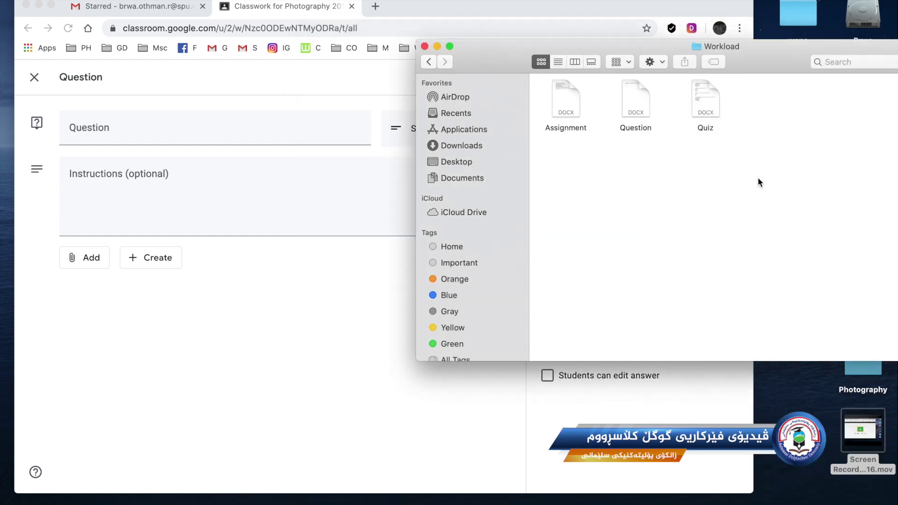
{"action": "double_click", "coordinate": [644, 89]}
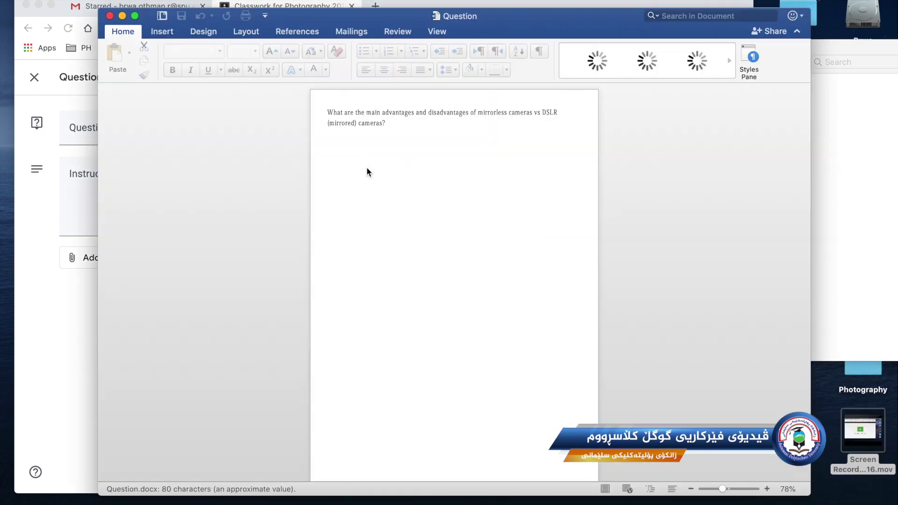
{"action": "double_click", "coordinate": [359, 119]}
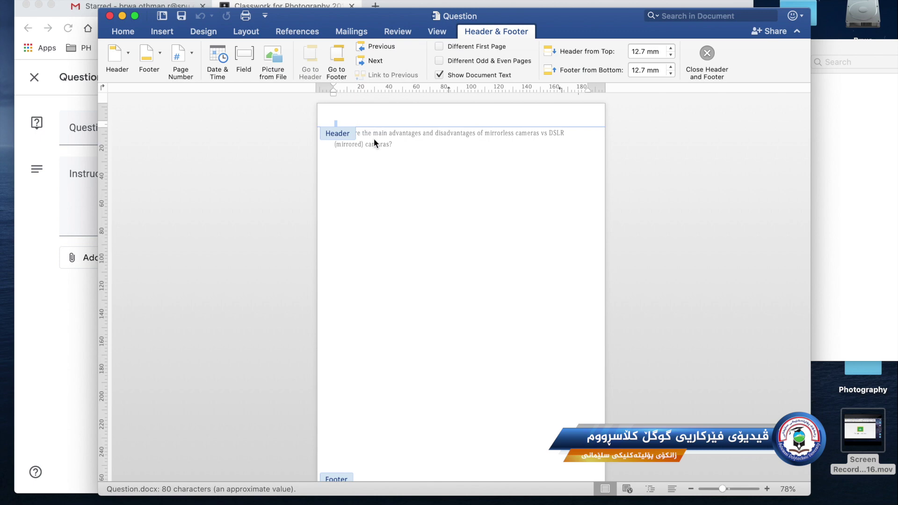
{"action": "double_click", "coordinate": [374, 139]}
{"action": "key", "text": "super+a"}
{"action": "key", "text": "super+c"}
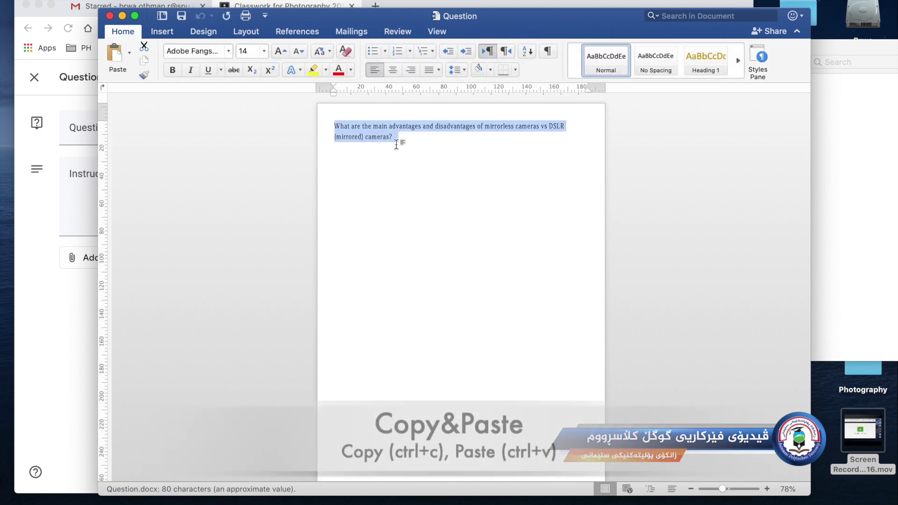
{"action": "key", "text": "super+w"}
Return to the Classroom question form in Chrome and paste the copied mirrorless vs DSLR question into the instructions
{"action": "left_click", "coordinate": [419, 101]}
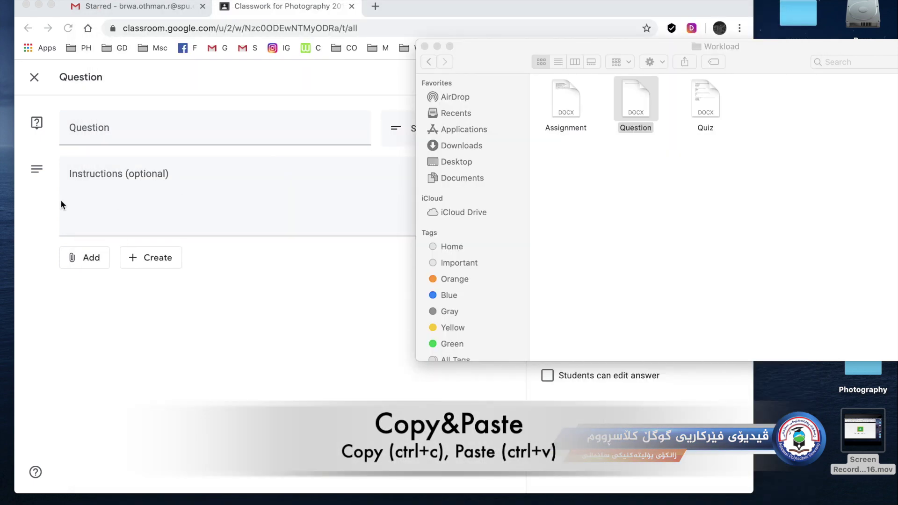
{"action": "left_click", "coordinate": [148, 190]}
{"action": "left_click", "coordinate": [150, 190]}
{"action": "key", "text": "super+v"}
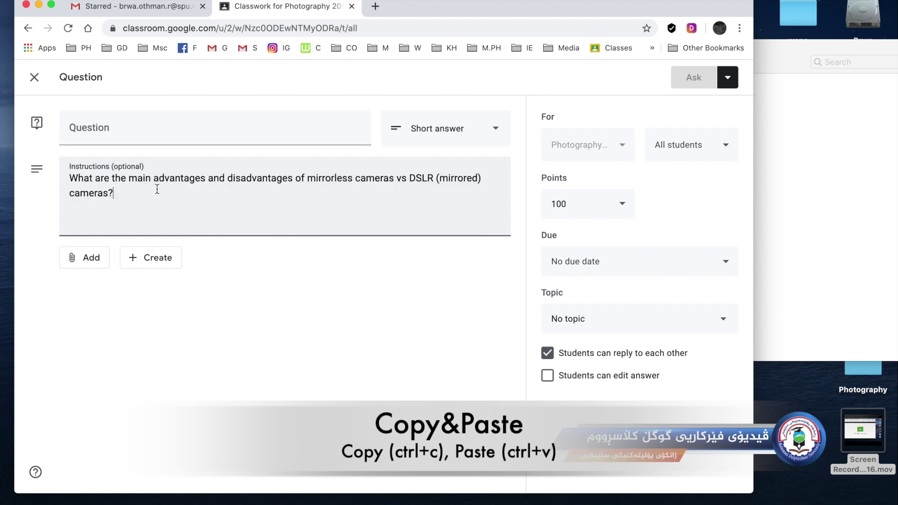
Enter "Type of Camera" as the question's title
{"action": "left_click", "coordinate": [98, 133]}
{"action": "type", "text": "Camera Part"}
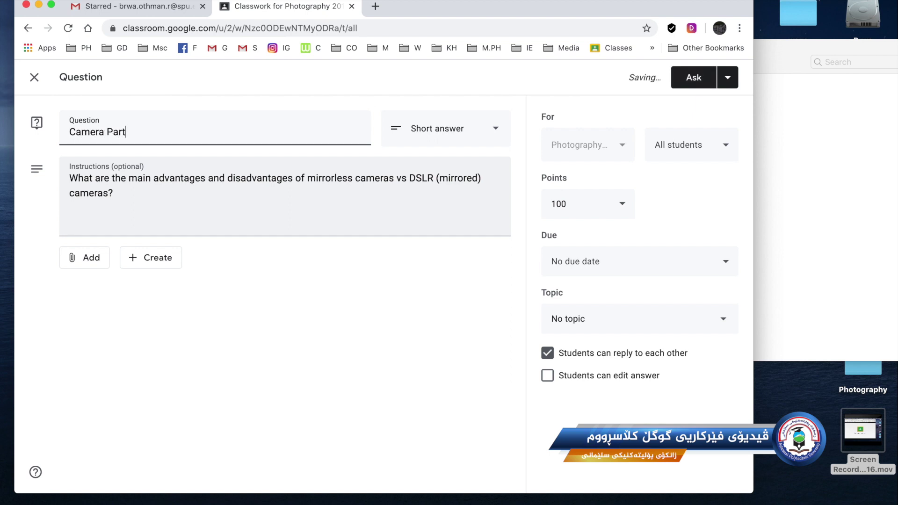
{"action": "key", "text": "BackSpace"}
{"action": "key", "text": "super+a"}
{"action": "type", "text": "Type of Camera"}
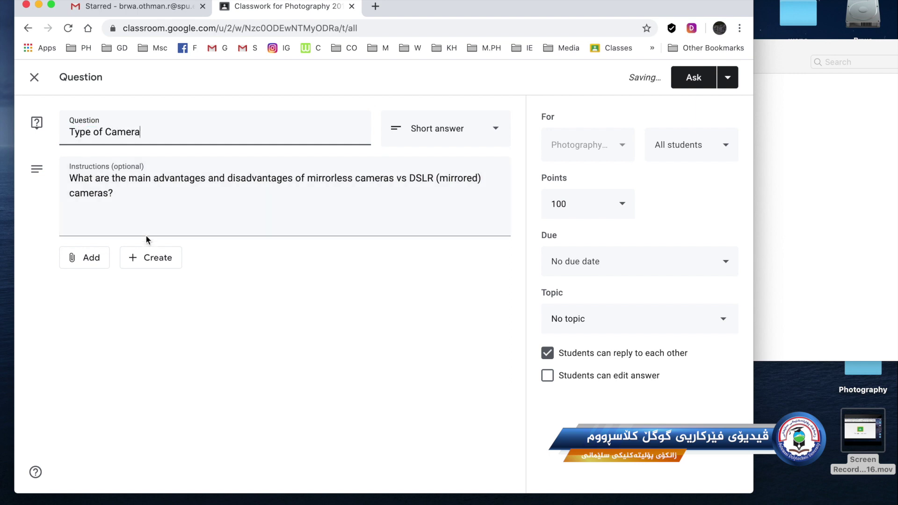
{"action": "left_click", "coordinate": [151, 190]}
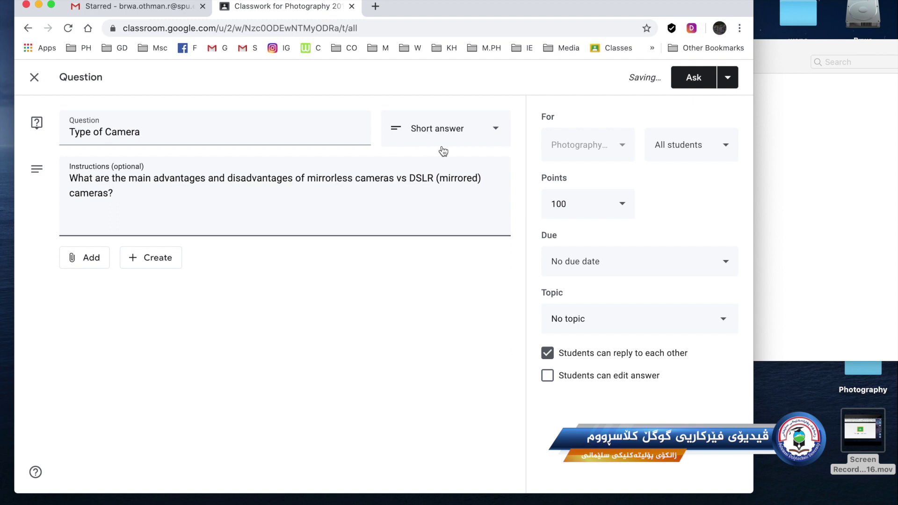
Review the available answer types and switch the question to multiple choice
{"action": "left_click", "coordinate": [487, 136]}
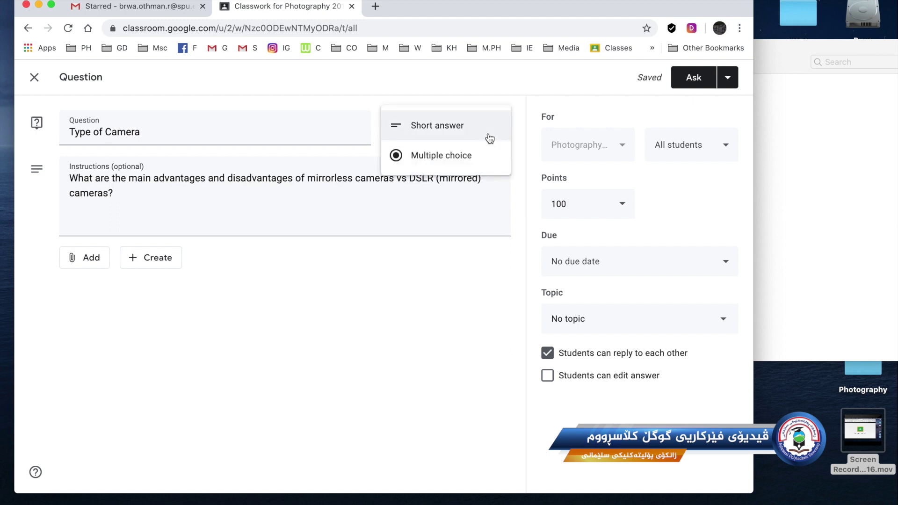
{"action": "left_click", "coordinate": [442, 133]}
{"action": "left_click", "coordinate": [187, 199]}
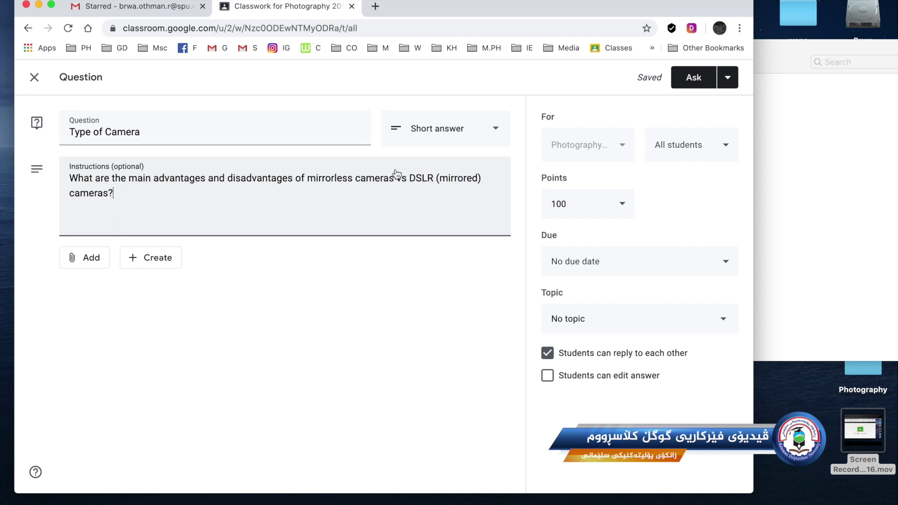
{"action": "left_click", "coordinate": [492, 133]}
{"action": "left_click", "coordinate": [439, 168]}
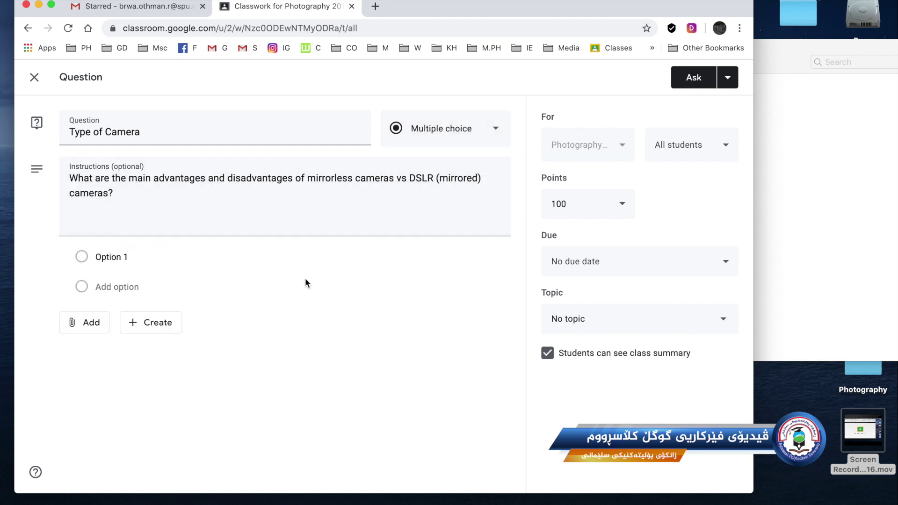
Try answer options A, B and C for the question, and return its type to short answer
{"action": "left_click", "coordinate": [109, 266]}
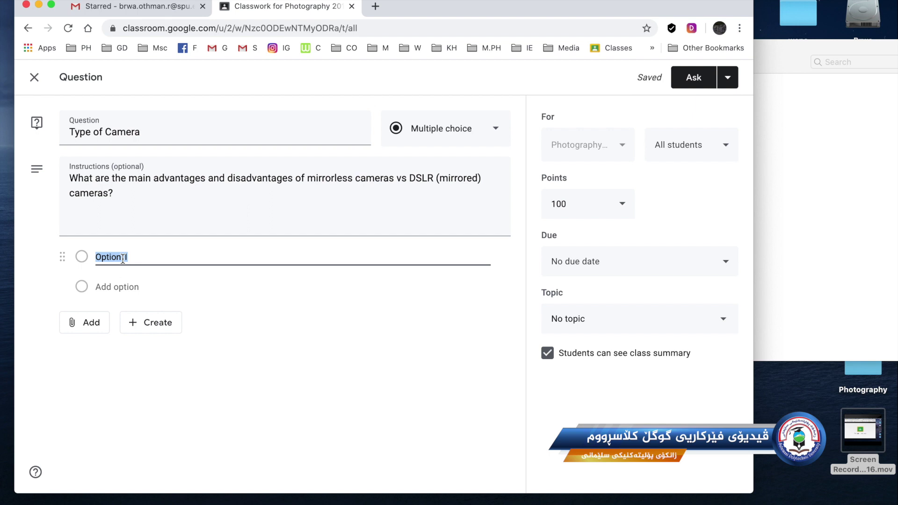
{"action": "type", "text": "A"}
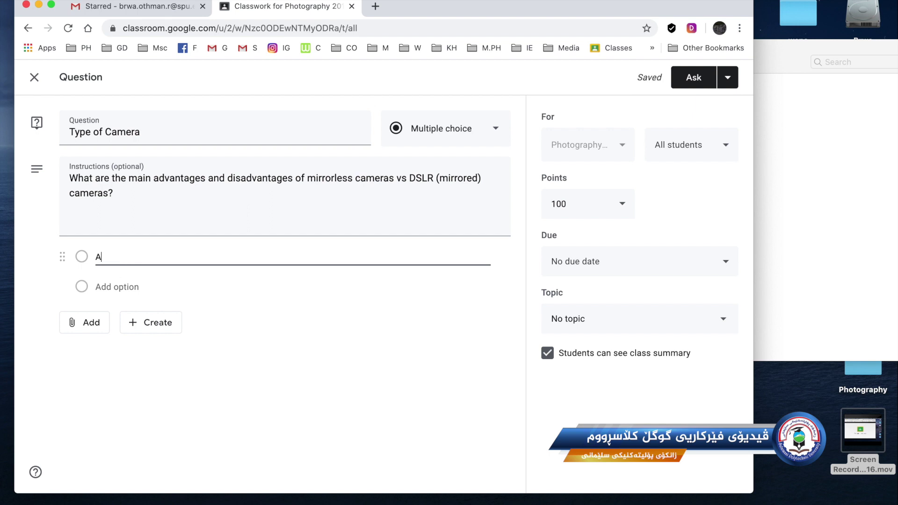
{"action": "left_click", "coordinate": [123, 287]}
{"action": "type", "text": "V"}
{"action": "key", "text": "BackSpace"}
{"action": "type", "text": "B"}
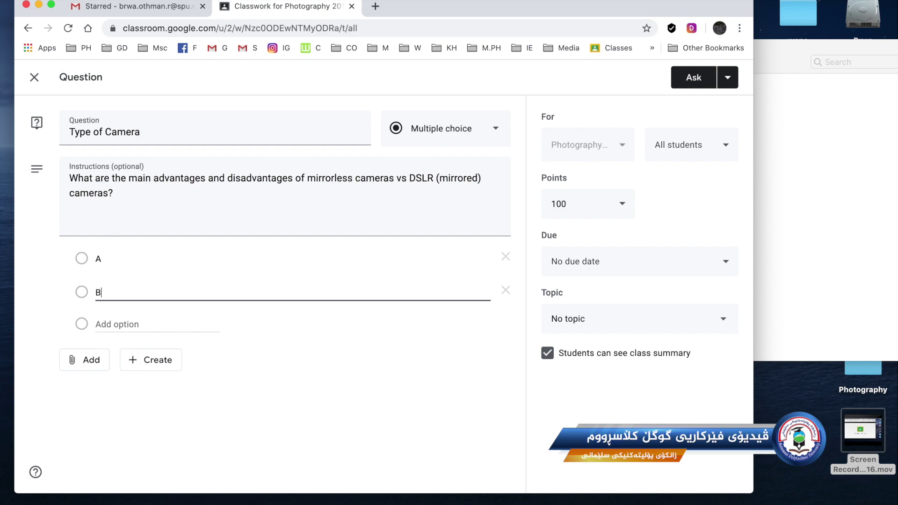
{"action": "left_click", "coordinate": [122, 327]}
{"action": "type", "text": "C"}
{"action": "left_click", "coordinate": [245, 416]}
{"action": "left_click", "coordinate": [125, 325]}
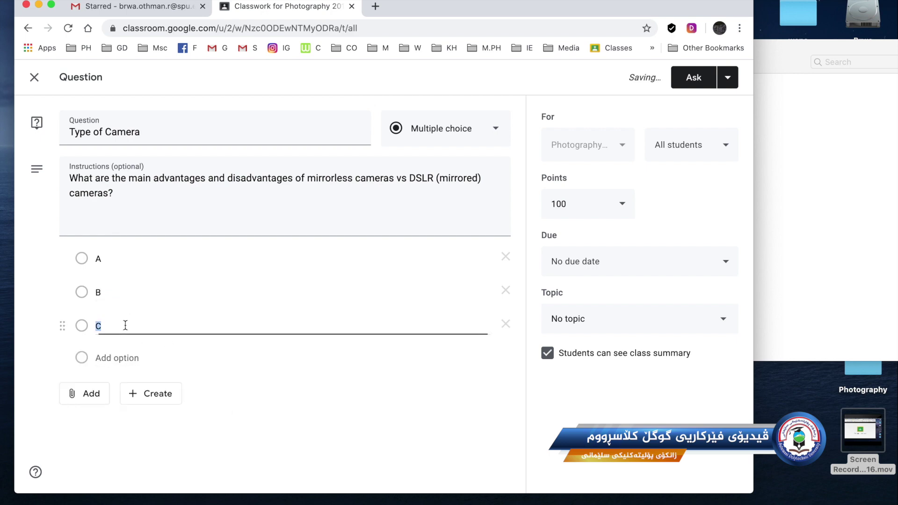
{"action": "left_click", "coordinate": [446, 128]}
{"action": "left_click", "coordinate": [434, 98]}
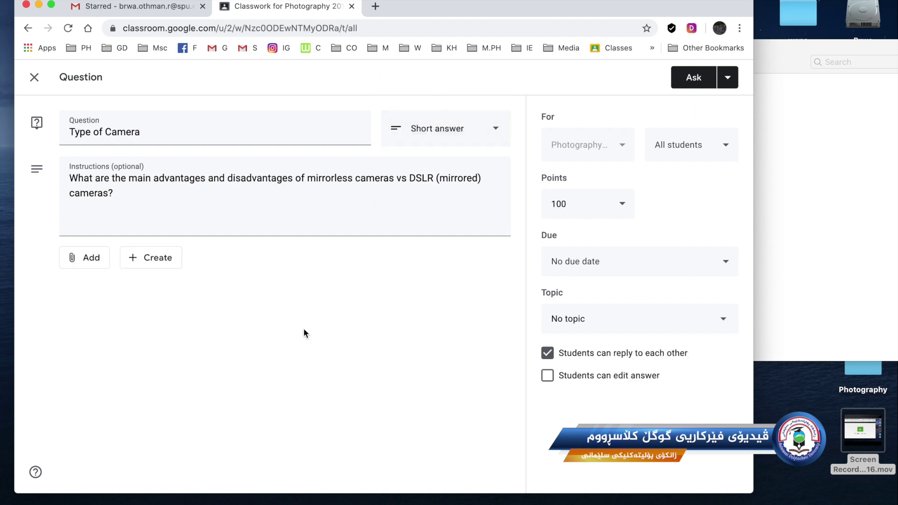
Try to set the question's points to 5, and set its due date to April 15, 2020
{"action": "left_click", "coordinate": [580, 208]}
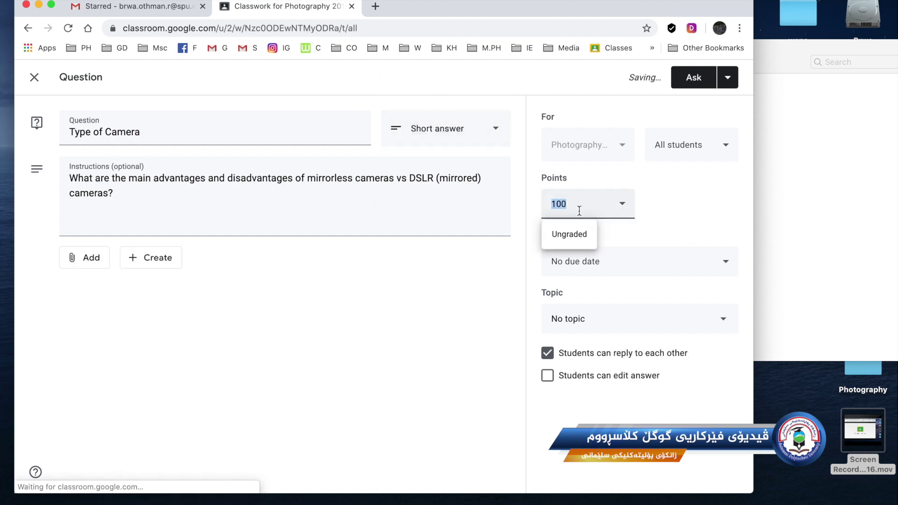
{"action": "type", "text": "5"}
{"action": "left_click", "coordinate": [605, 264]}
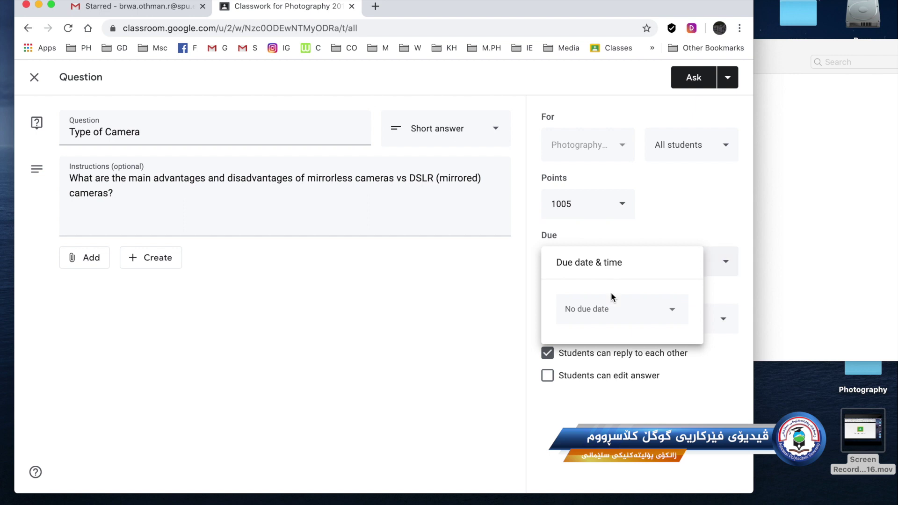
{"action": "left_click", "coordinate": [612, 306]}
{"action": "left_click", "coordinate": [627, 407]}
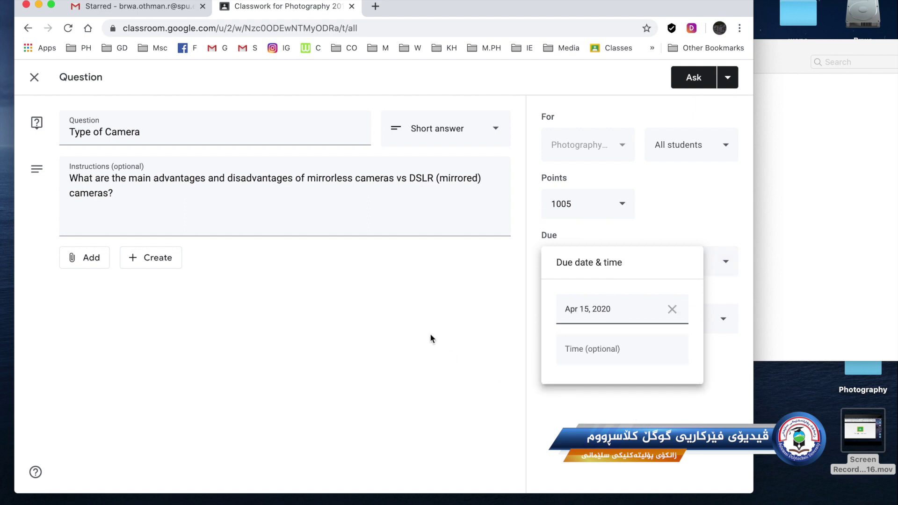
{"action": "left_click", "coordinate": [430, 338]}
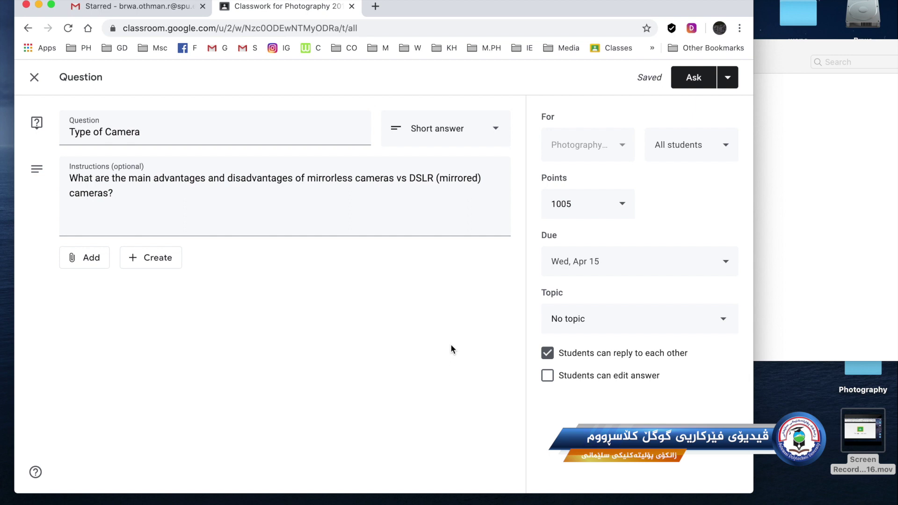
Correct the question's points value to 5
{"action": "left_click", "coordinate": [587, 210]}
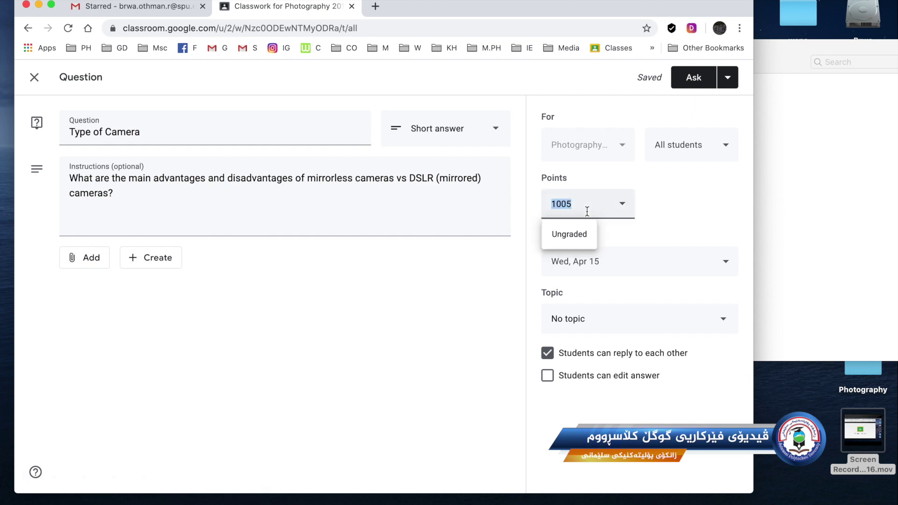
{"action": "type", "text": "5"}
{"action": "left_click", "coordinate": [469, 329]}
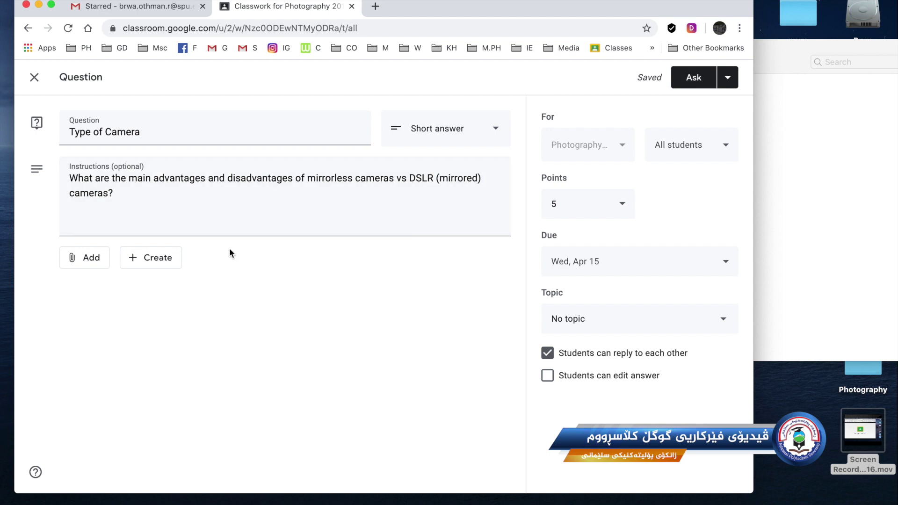
Switch the question to multiple choice to show its options again, and set it back to short answer
{"action": "left_click", "coordinate": [460, 135]}
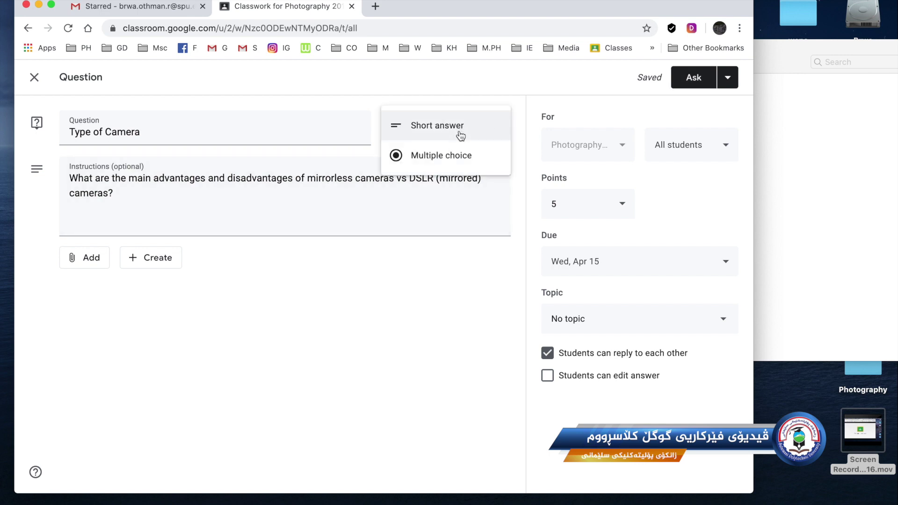
{"action": "left_click", "coordinate": [443, 154]}
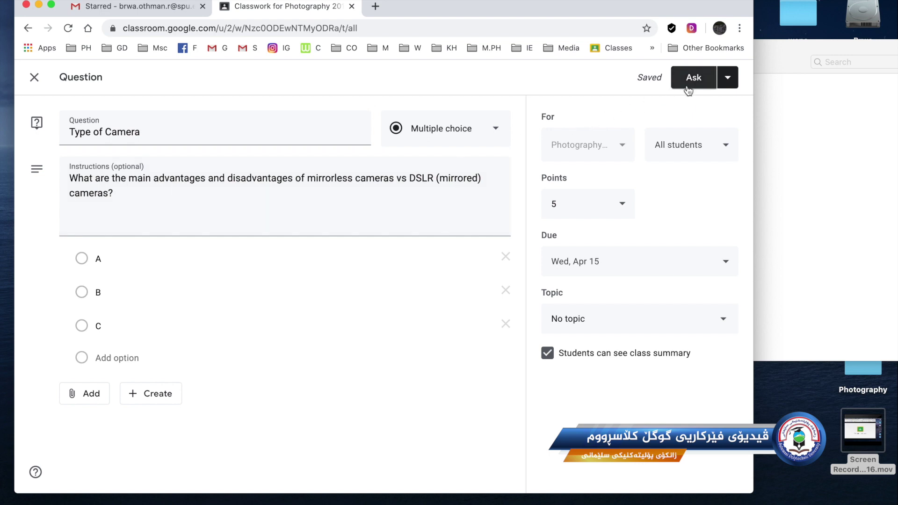
{"action": "left_click", "coordinate": [454, 129]}
{"action": "left_click", "coordinate": [426, 100]}
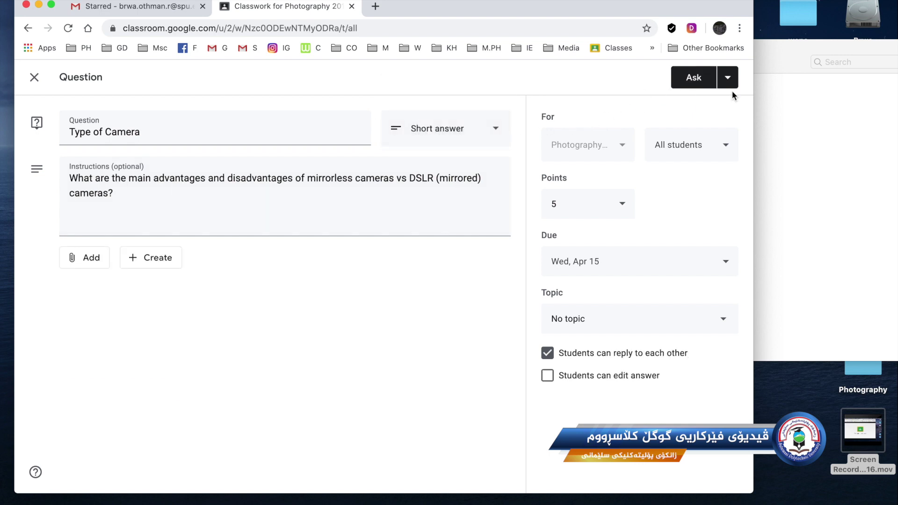
Post the Type of Camera question to the class and view it in the classwork list
{"action": "left_click", "coordinate": [690, 84]}
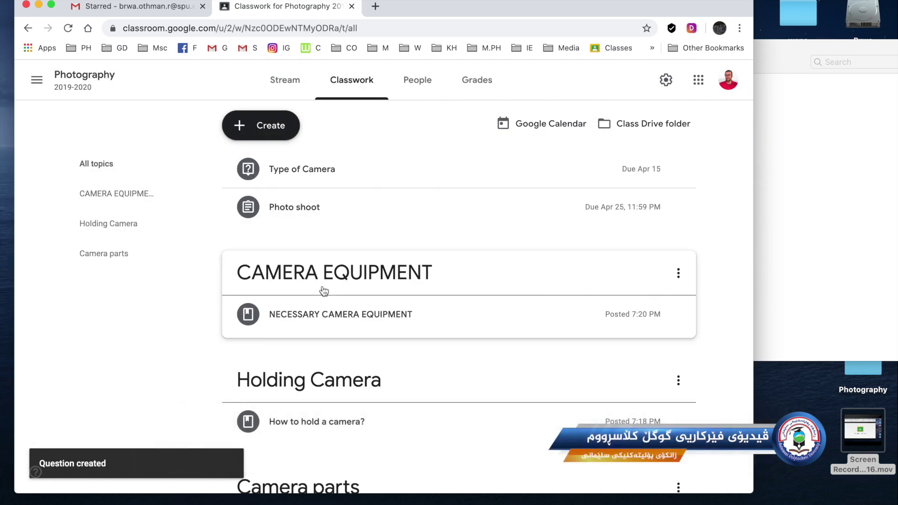
{"action": "scroll", "coordinate": [187, 326], "scroll_direction": "down", "scroll_amount": 2}
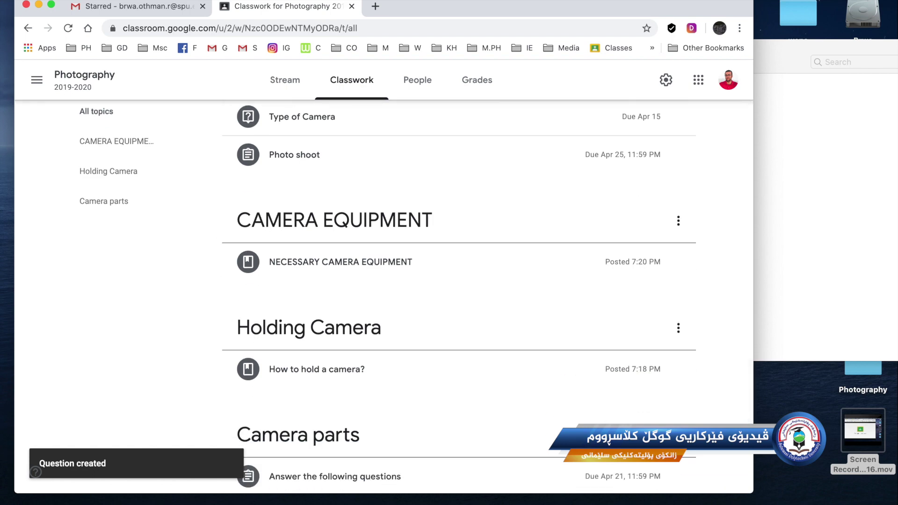
Switch to the student's Safari window, return to the Photography class stream and show its updated posts
{"action": "left_click", "coordinate": [624, 501]}
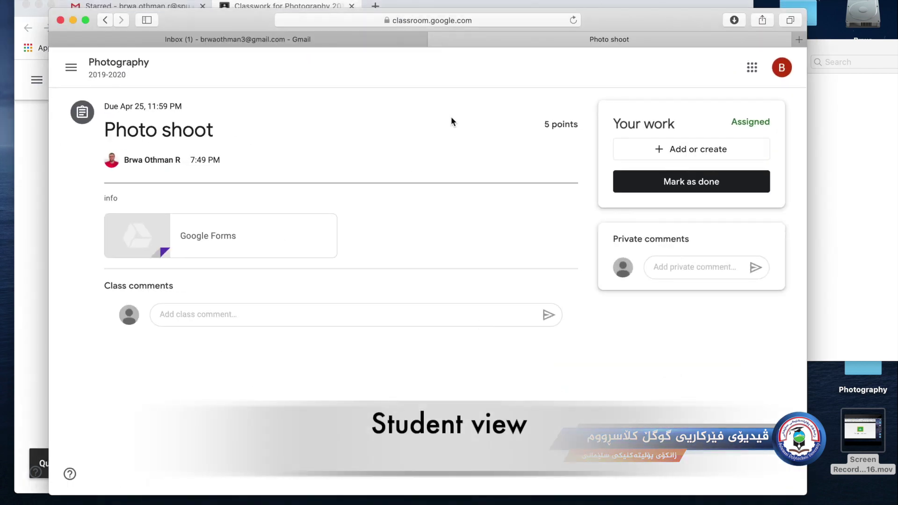
{"action": "left_click", "coordinate": [125, 79]}
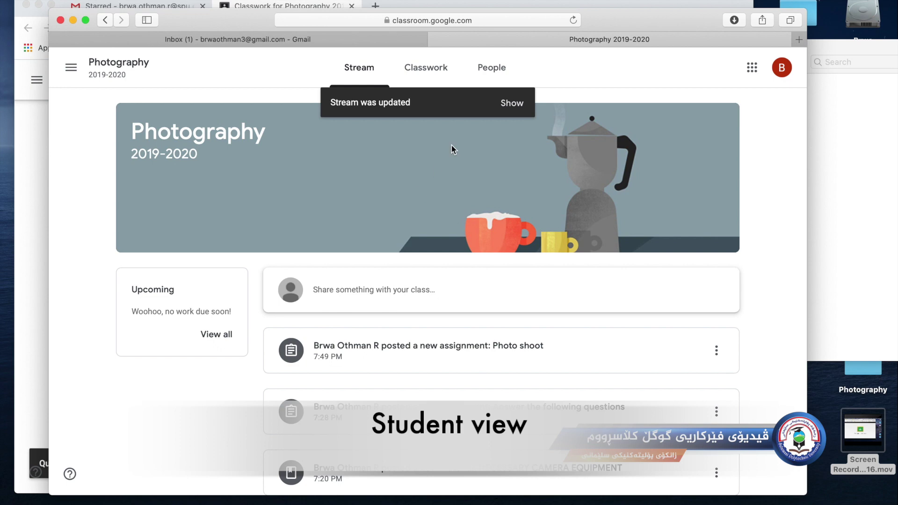
{"action": "left_click", "coordinate": [513, 104]}
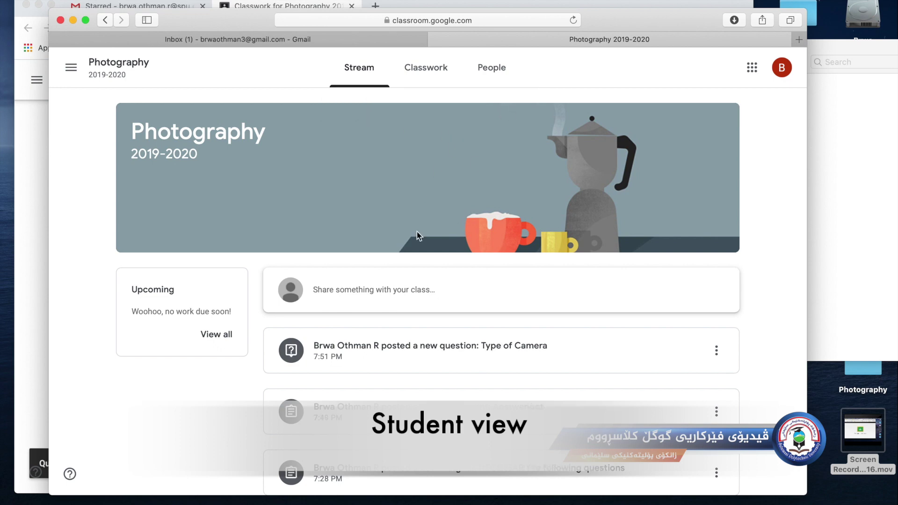
Open the Type of Camera question as the student, answer it with "Thanks" and turn the answer in
{"action": "left_click", "coordinate": [462, 355]}
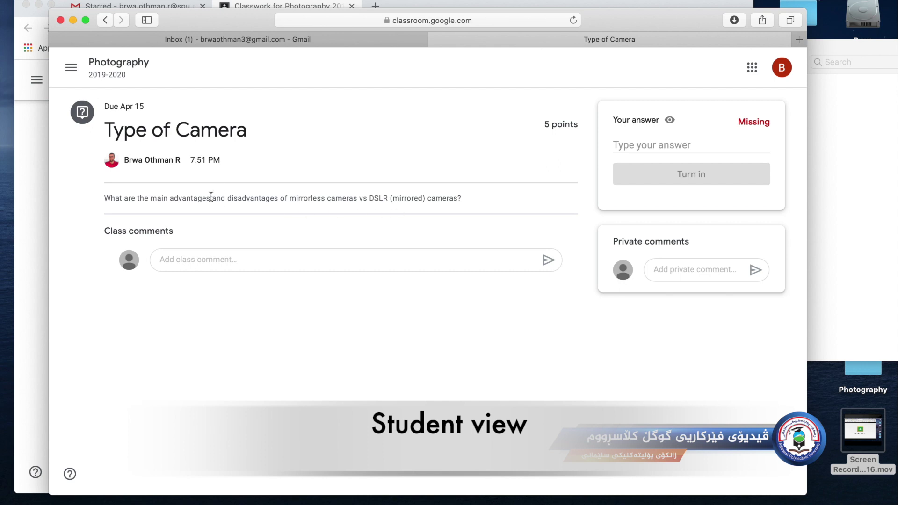
{"action": "left_click", "coordinate": [662, 150]}
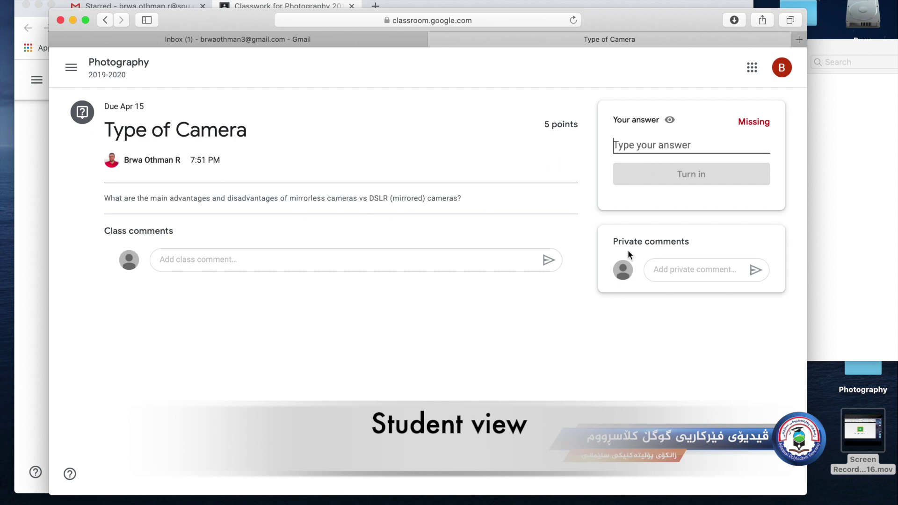
{"action": "type", "text": "Th"}
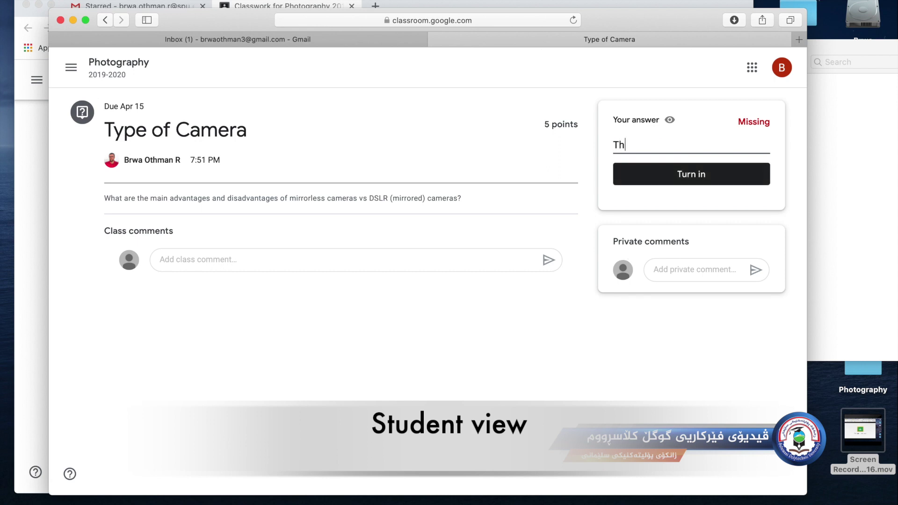
{"action": "type", "text": "anks"}
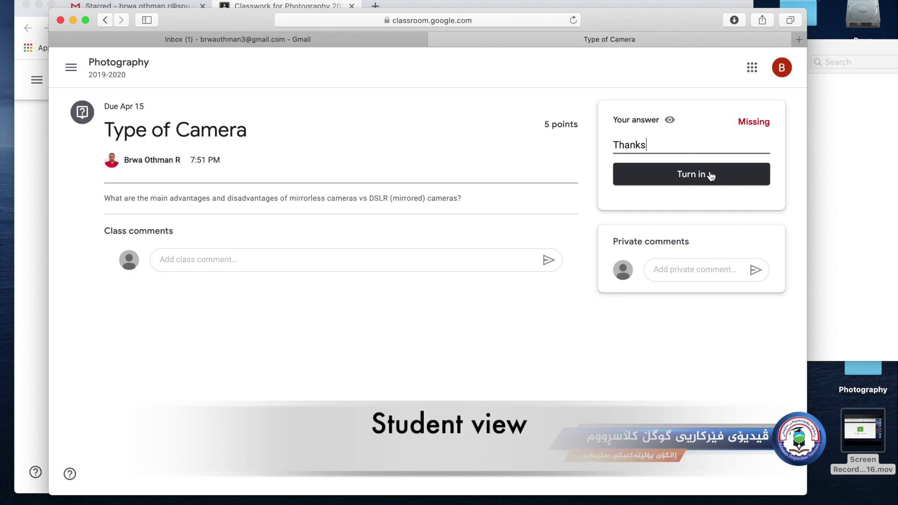
{"action": "left_click", "coordinate": [660, 175]}
{"action": "left_click", "coordinate": [496, 309]}
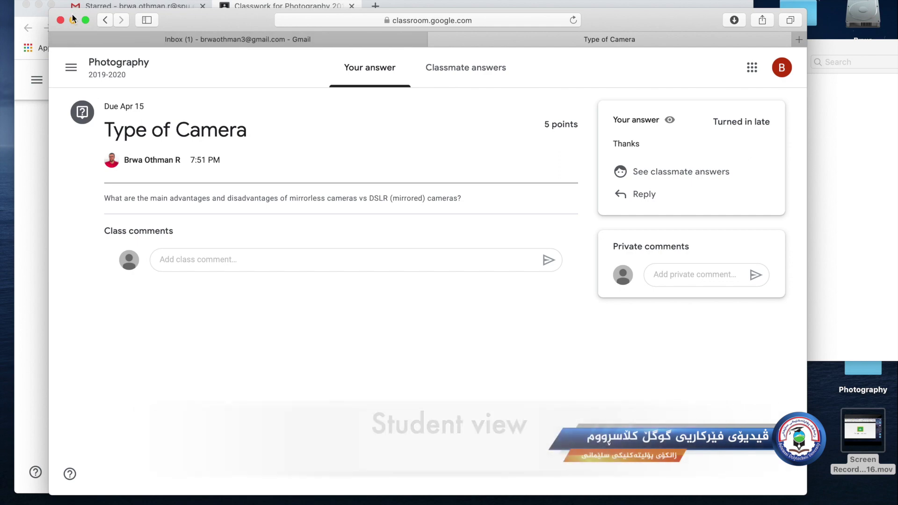
Minimize the student's window and open the student answers for the Type of Camera question from the teacher's classwork list
{"action": "left_click", "coordinate": [73, 20]}
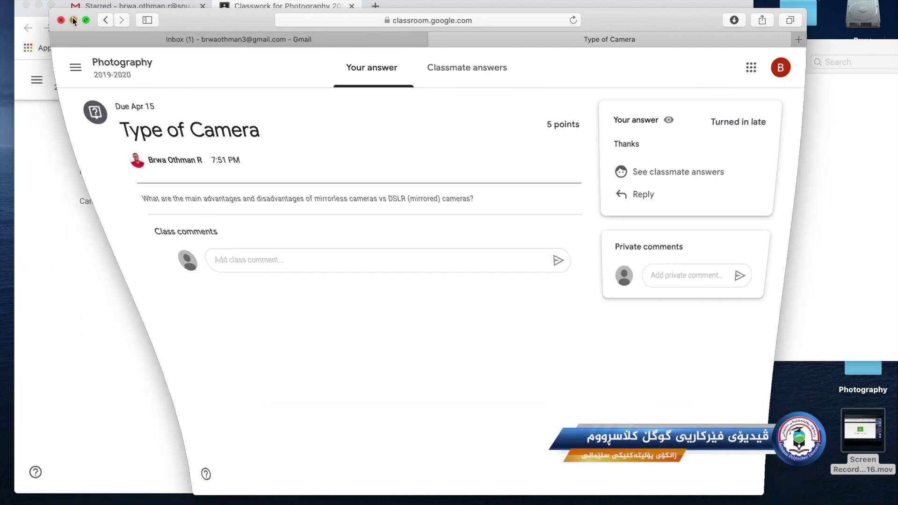
{"action": "left_click", "coordinate": [87, 79]}
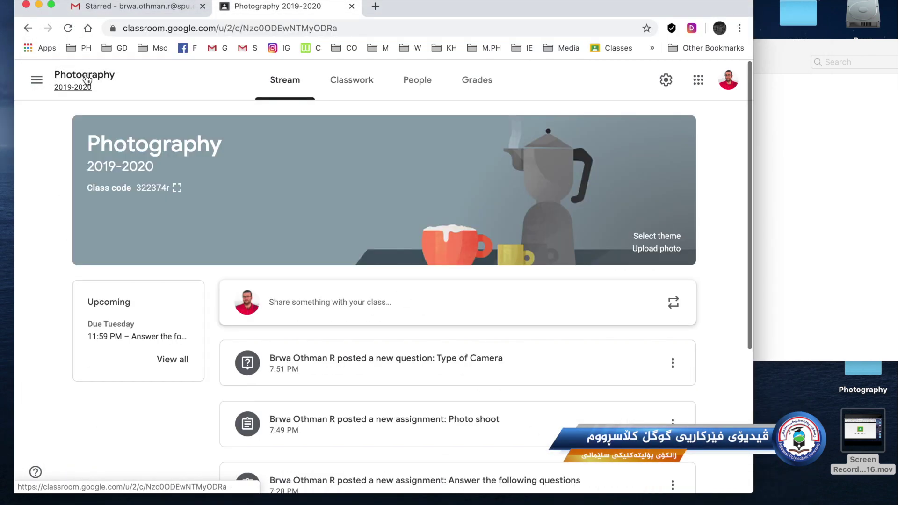
{"action": "left_click", "coordinate": [351, 84]}
{"action": "scroll", "coordinate": [327, 179], "scroll_direction": "up", "scroll_amount": 2}
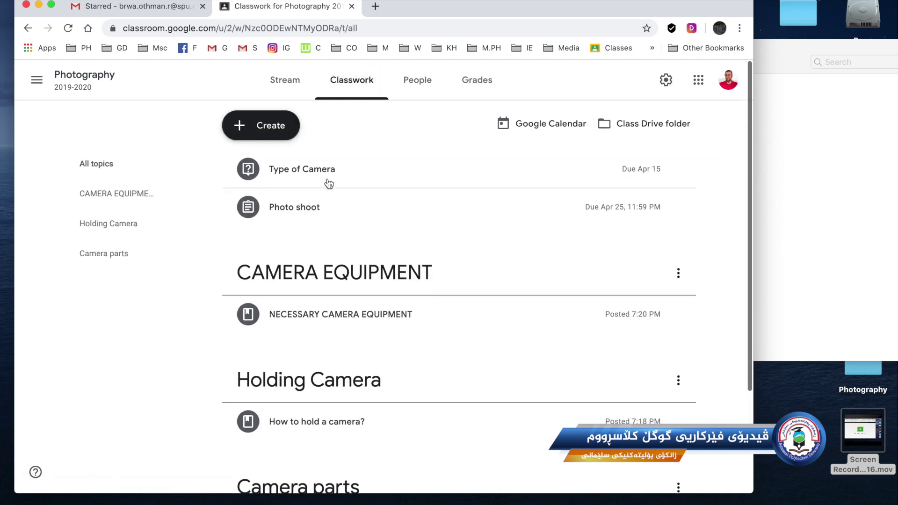
{"action": "left_click", "coordinate": [334, 175]}
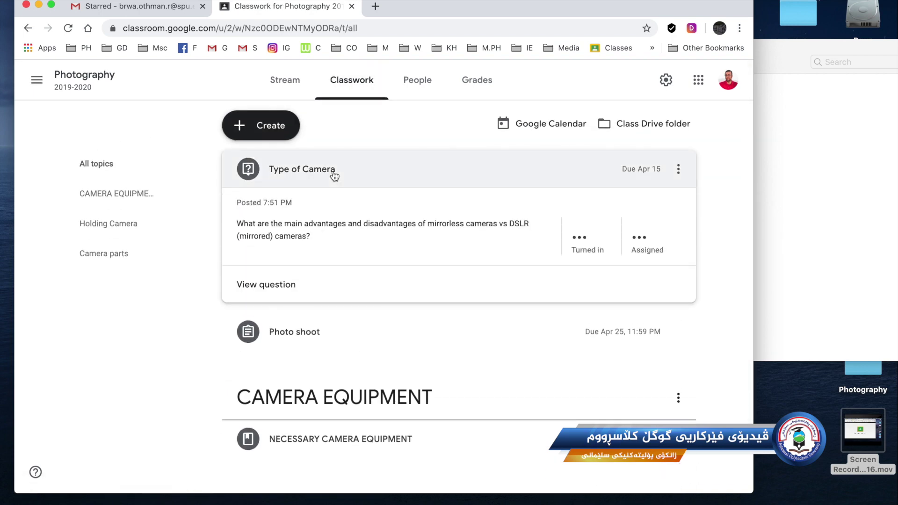
{"action": "left_click", "coordinate": [267, 285]}
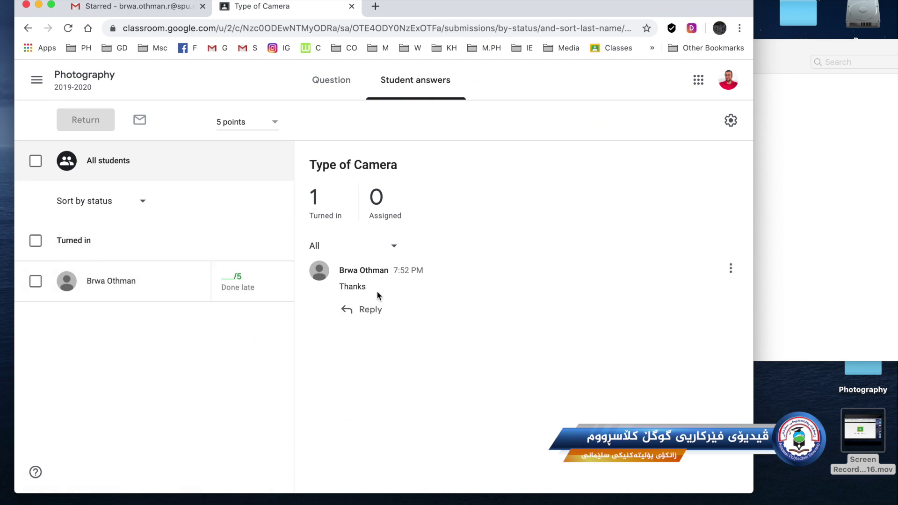
Grade the student's answer 5 out of 5, return it without a private comment, and go back to the class's Classwork page
{"action": "left_click", "coordinate": [232, 278]}
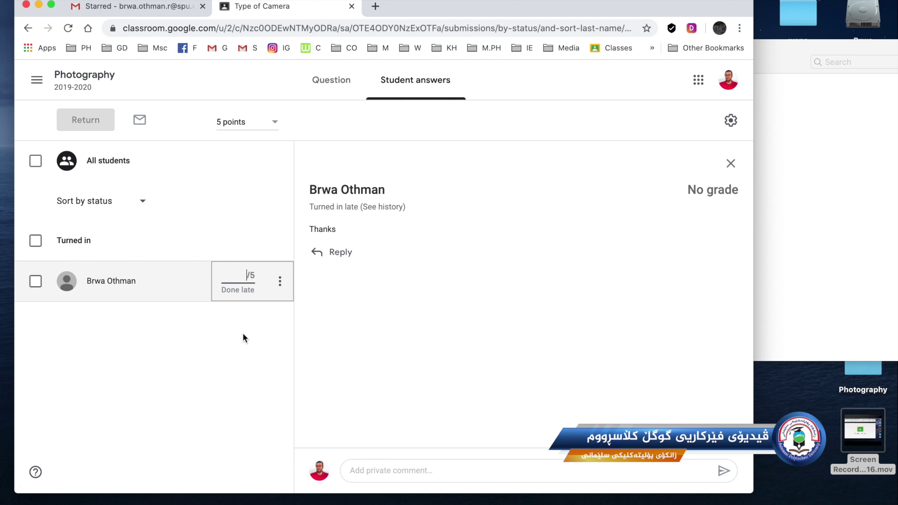
{"action": "type", "text": "5"}
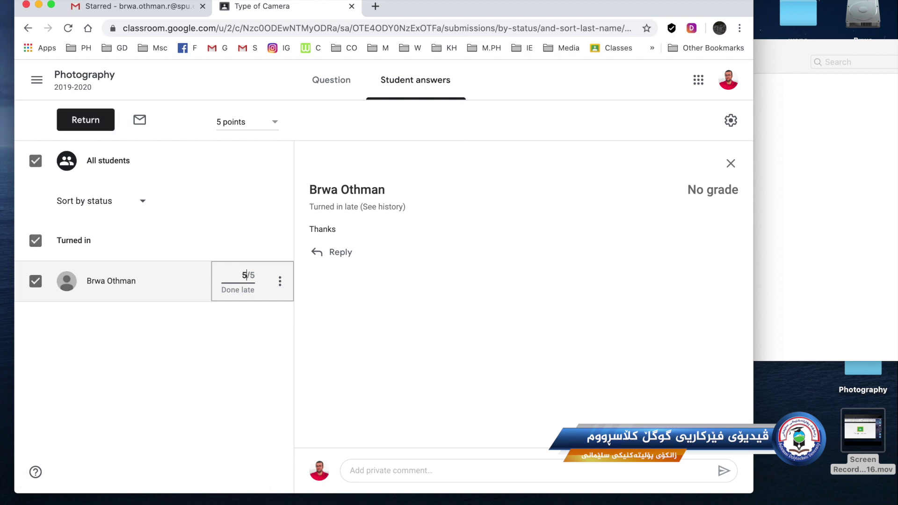
{"action": "left_click", "coordinate": [90, 120]}
{"action": "left_click", "coordinate": [422, 306]}
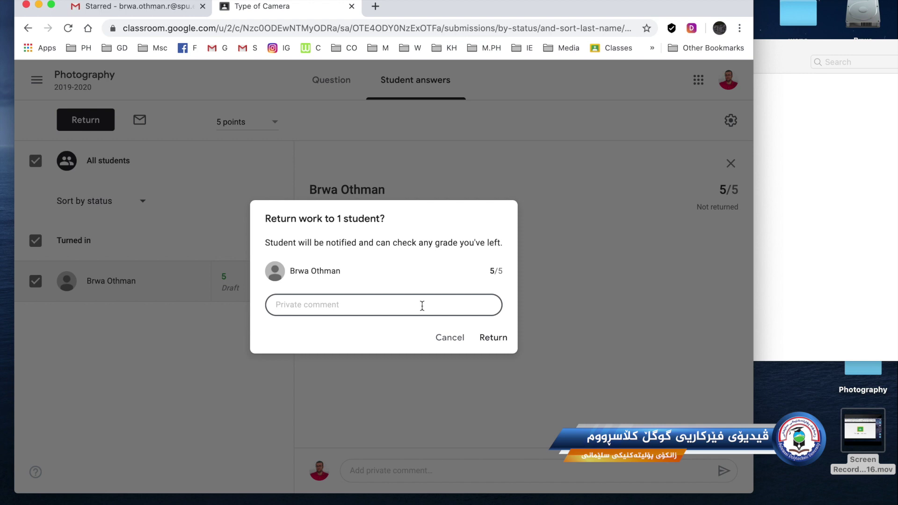
{"action": "left_click", "coordinate": [485, 334]}
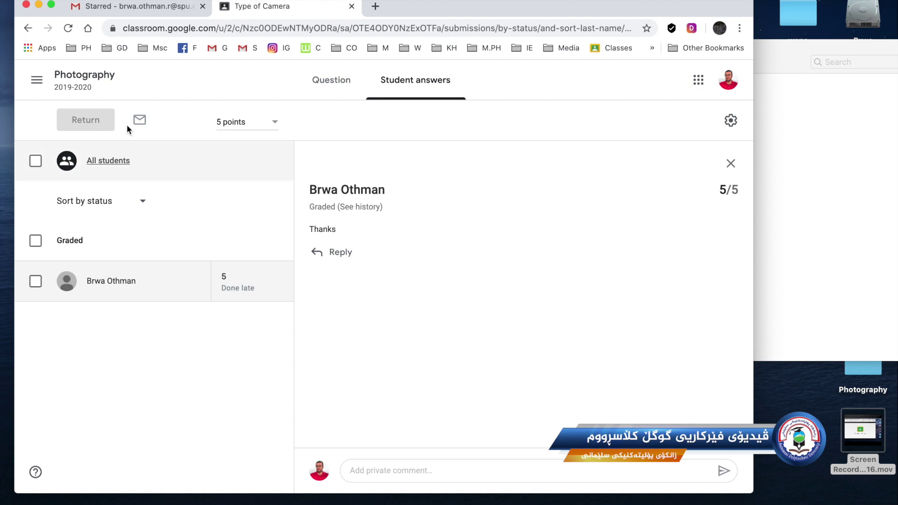
{"action": "left_click", "coordinate": [84, 76]}
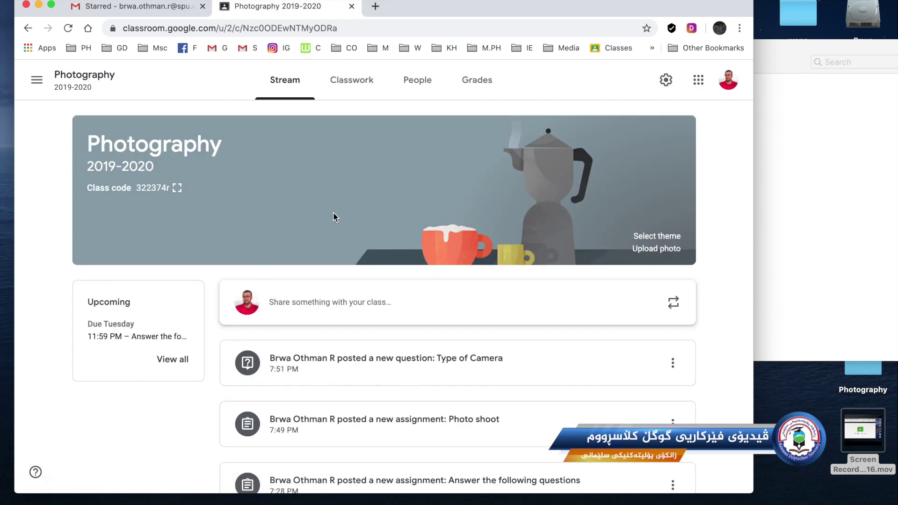
{"action": "left_click", "coordinate": [348, 83]}
{"action": "left_click", "coordinate": [285, 135]}
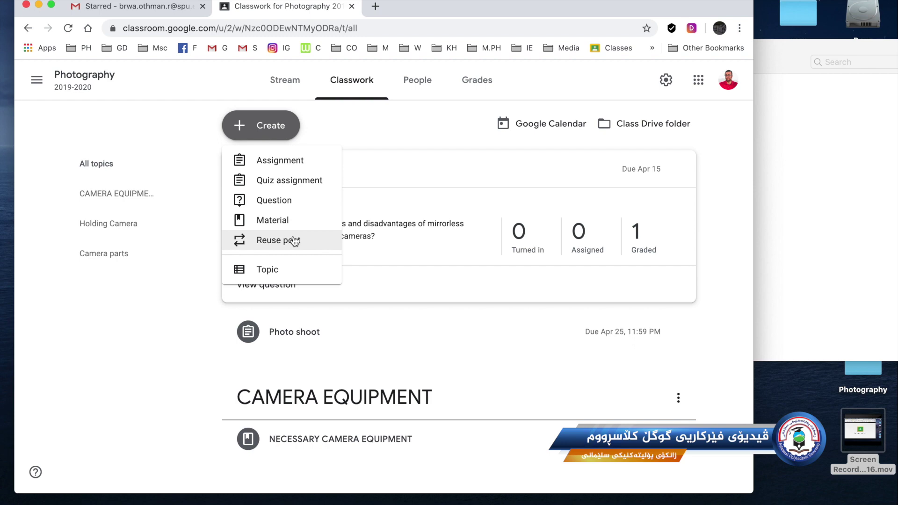
{"action": "left_click", "coordinate": [275, 238]}
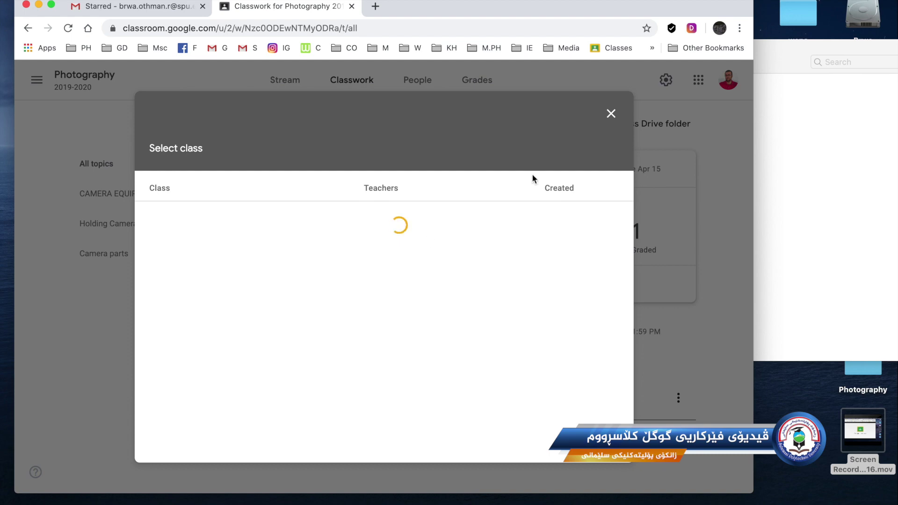
{"action": "left_click", "coordinate": [611, 114]}
Reuse the "What is ISO?" post from the archived Photography 2018-2019 class as new material
{"action": "left_click", "coordinate": [263, 125]}
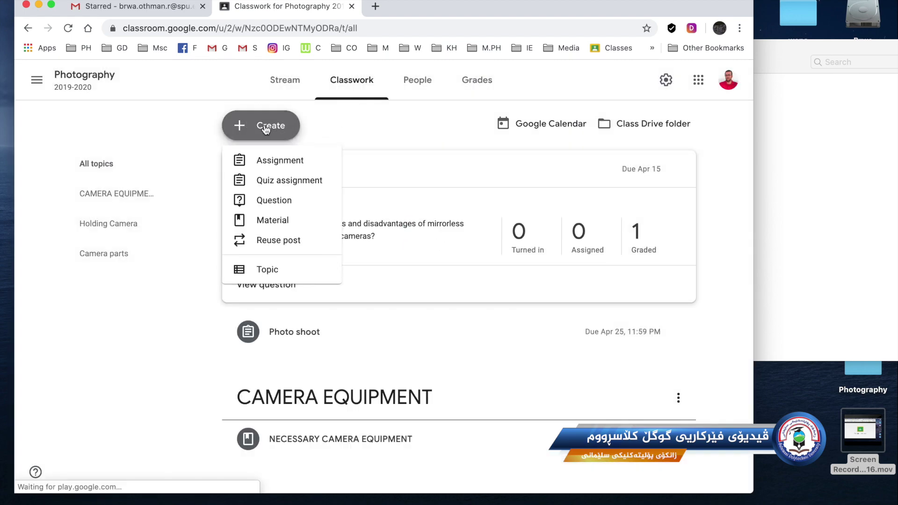
{"action": "left_click", "coordinate": [292, 247]}
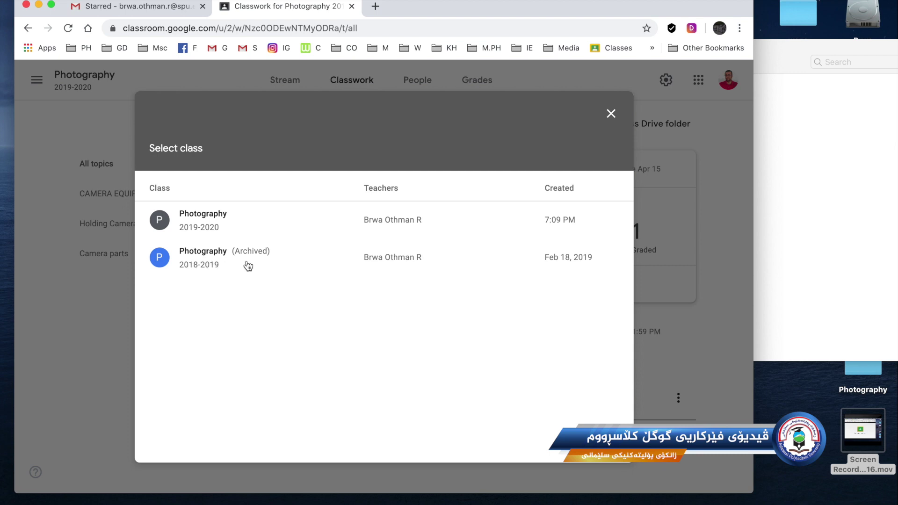
{"action": "left_click", "coordinate": [211, 265]}
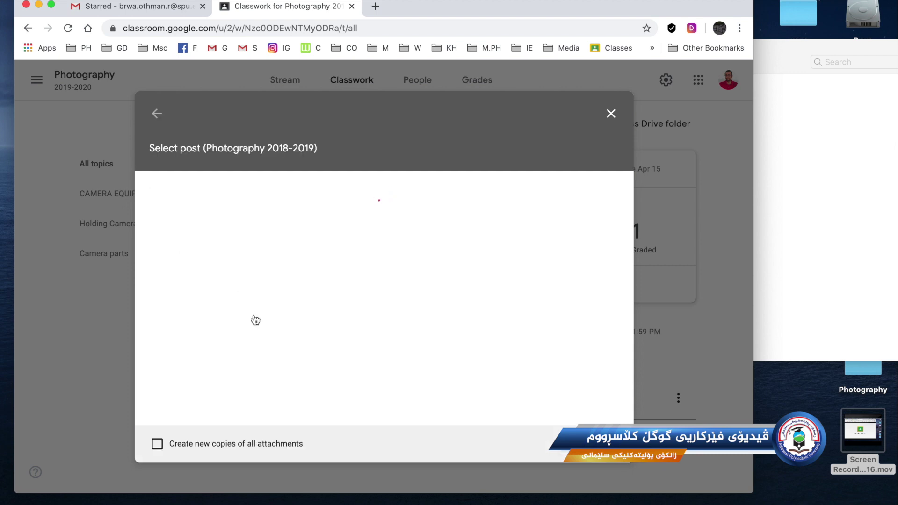
{"action": "scroll", "coordinate": [255, 320], "scroll_direction": "down", "scroll_amount": 5}
{"action": "scroll", "coordinate": [255, 320], "scroll_direction": "up", "scroll_amount": 1}
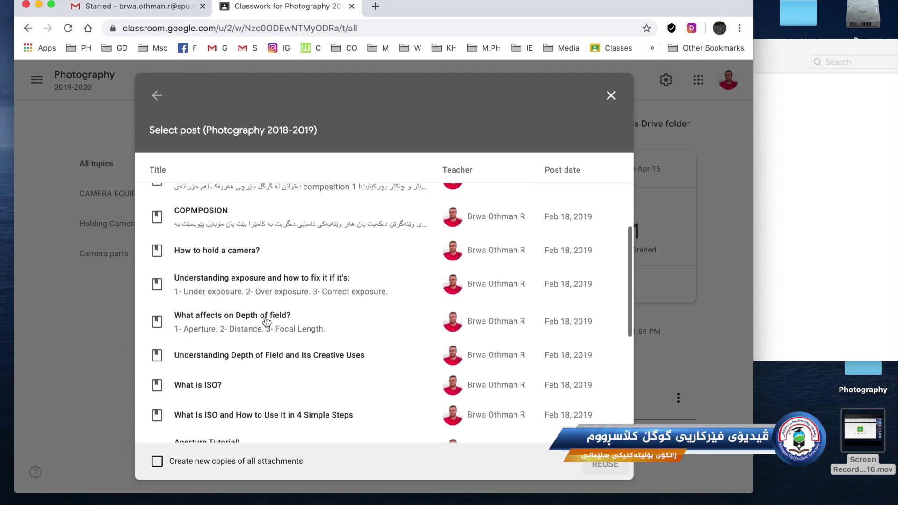
{"action": "left_click", "coordinate": [229, 326]}
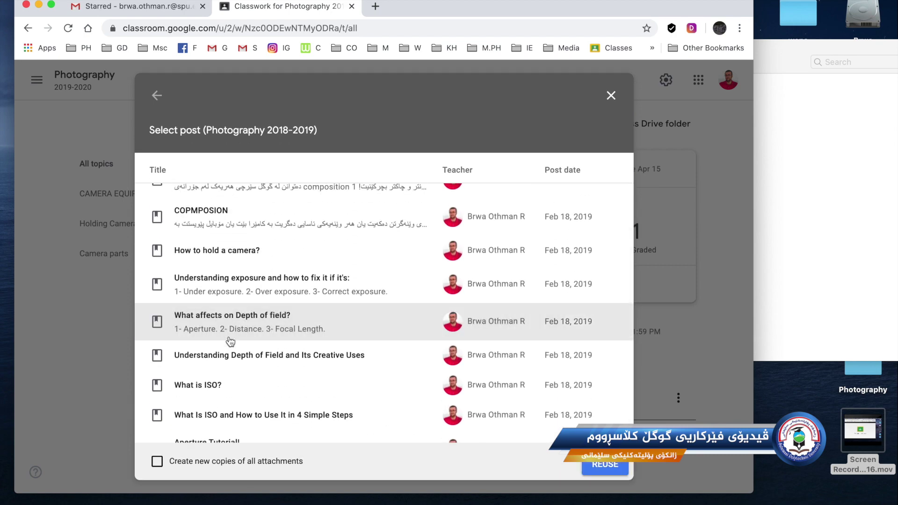
{"action": "left_click", "coordinate": [206, 388]}
{"action": "left_click", "coordinate": [598, 464]}
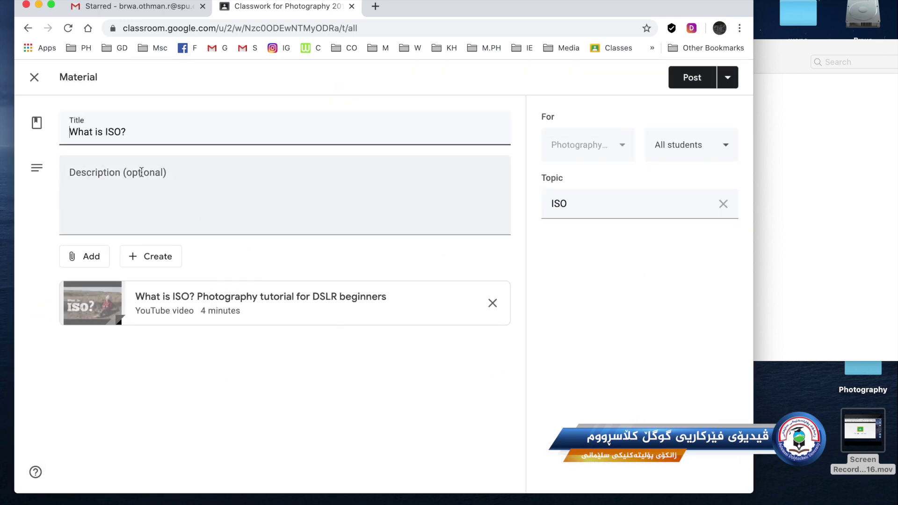
Go through the reused material's description and title fields, and close it without posting
{"action": "left_click", "coordinate": [142, 173]}
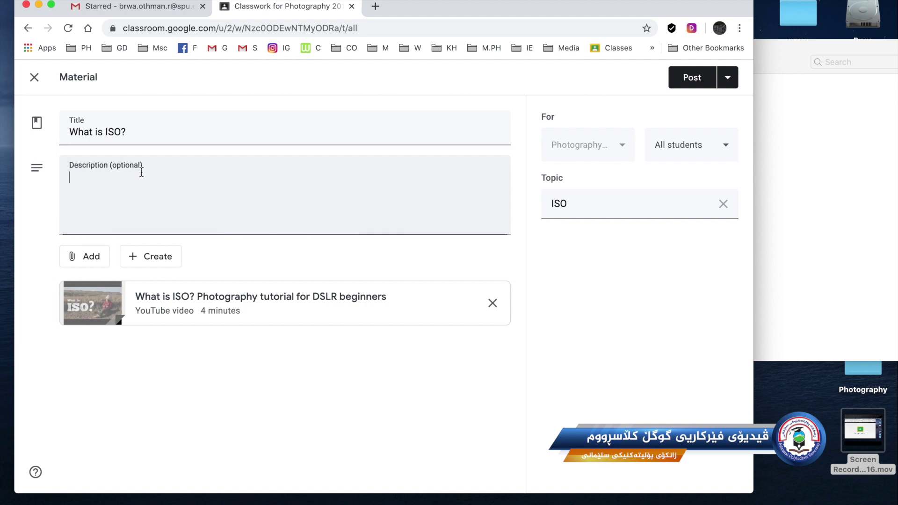
{"action": "left_click", "coordinate": [329, 406]}
{"action": "left_click", "coordinate": [117, 134]}
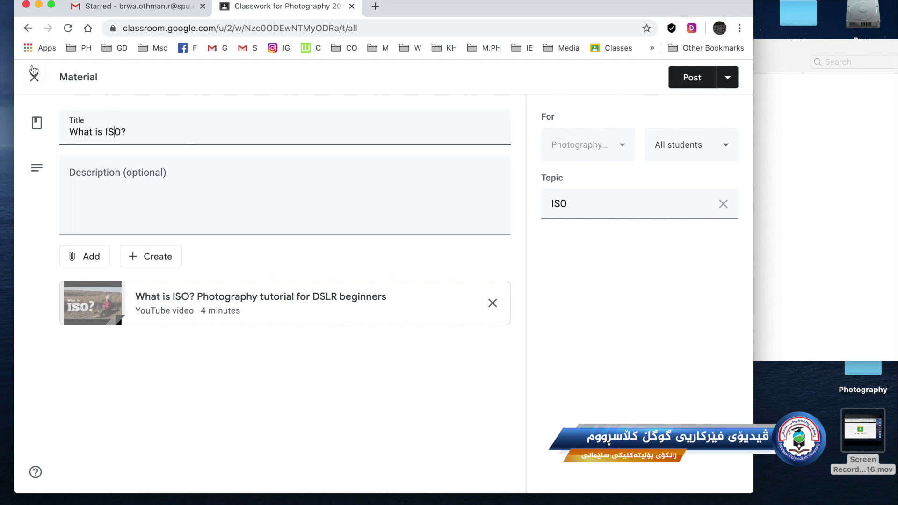
{"action": "left_click", "coordinate": [36, 79]}
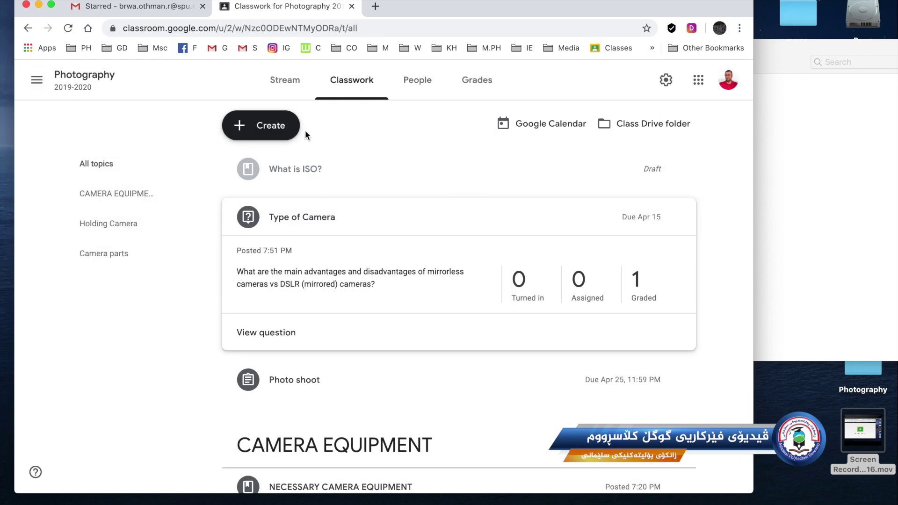
Look through the class stream and the classwork list, examining the What is ISO? draft and the posts under each topic
{"action": "left_click", "coordinate": [279, 89]}
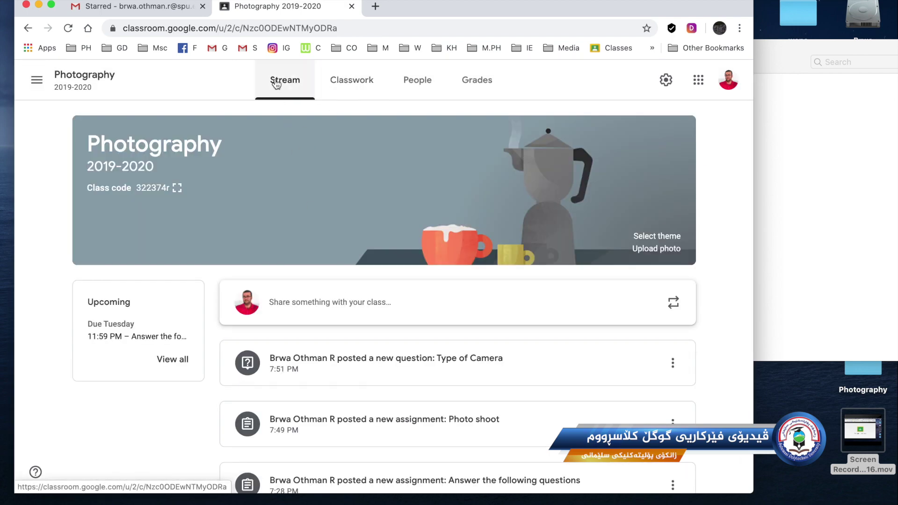
{"action": "scroll", "coordinate": [326, 345], "scroll_direction": "down", "scroll_amount": 5}
{"action": "scroll", "coordinate": [326, 345], "scroll_direction": "up", "scroll_amount": 5}
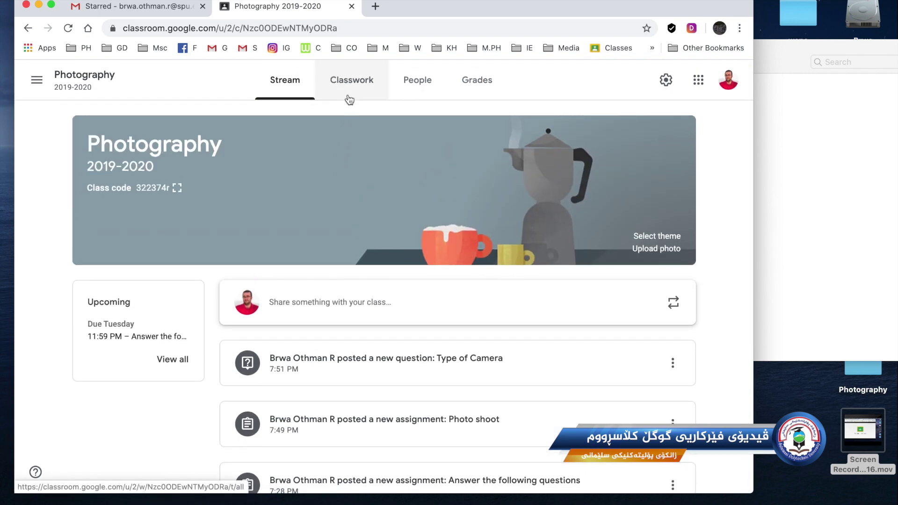
{"action": "left_click", "coordinate": [346, 89]}
{"action": "scroll", "coordinate": [354, 281], "scroll_direction": "down", "scroll_amount": 6}
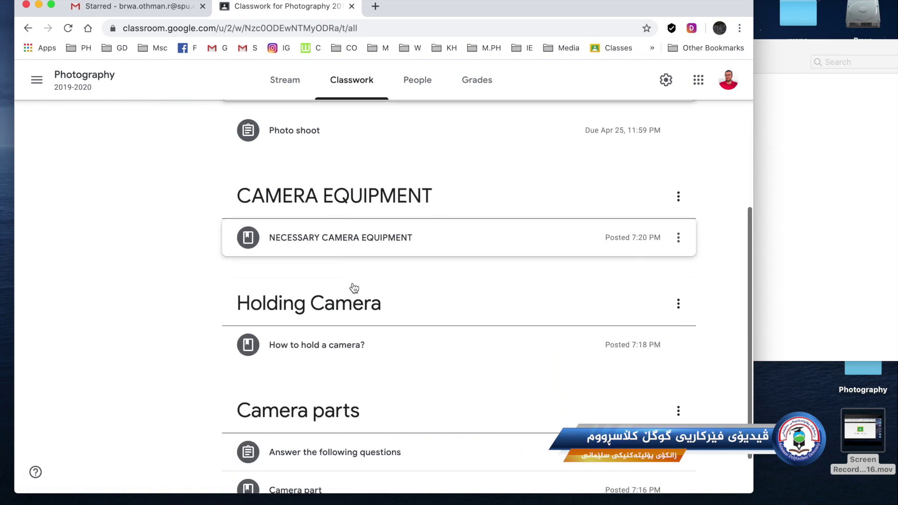
{"action": "scroll", "coordinate": [354, 287], "scroll_direction": "up", "scroll_amount": 5}
{"action": "scroll", "coordinate": [354, 286], "scroll_direction": "up", "scroll_amount": 2}
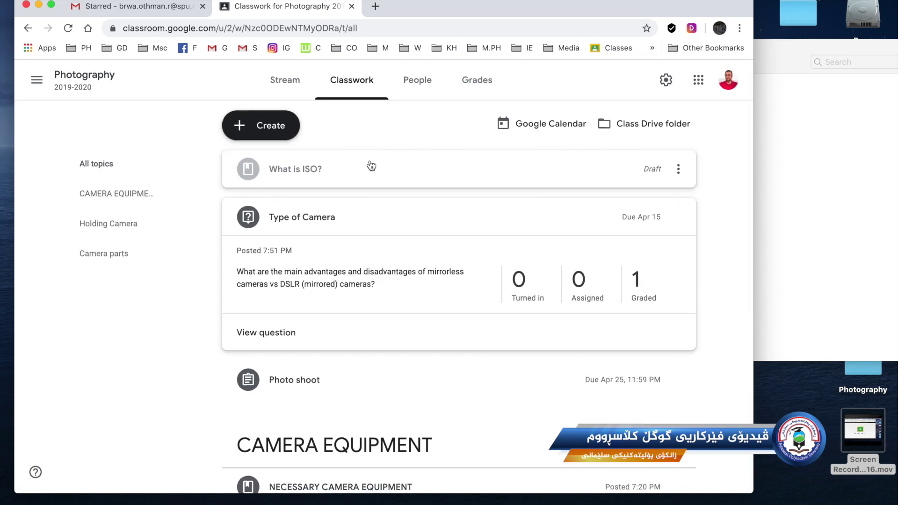
{"action": "scroll", "coordinate": [393, 219], "scroll_direction": "down", "scroll_amount": 1}
{"action": "left_click", "coordinate": [399, 228]}
{"action": "scroll", "coordinate": [372, 247], "scroll_direction": "down", "scroll_amount": 6}
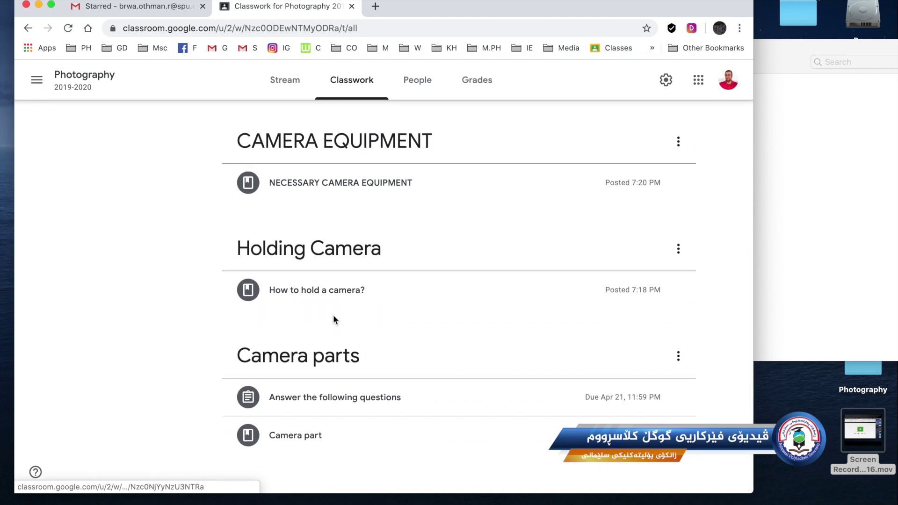
{"action": "scroll", "coordinate": [332, 317], "scroll_direction": "up", "scroll_amount": 5}
Open the class's People page and examine the Students section
{"action": "left_click", "coordinate": [417, 81]}
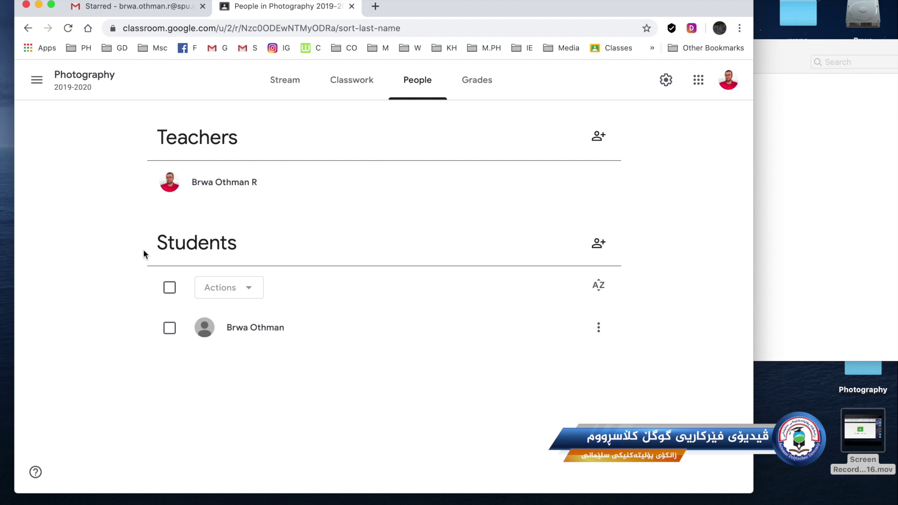
{"action": "left_click_drag", "start_coordinate": [238, 242], "coordinate": [154, 241]}
{"action": "left_click", "coordinate": [249, 243]}
{"action": "left_click", "coordinate": [301, 403]}
Select the student in the Students section and examine the student's own options and the available actions for selected students
{"action": "left_click", "coordinate": [169, 330]}
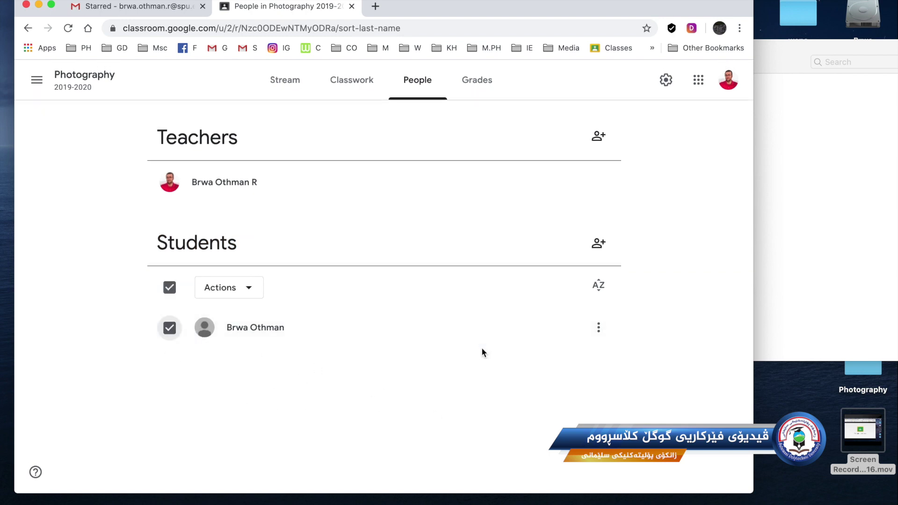
{"action": "left_click", "coordinate": [599, 328]}
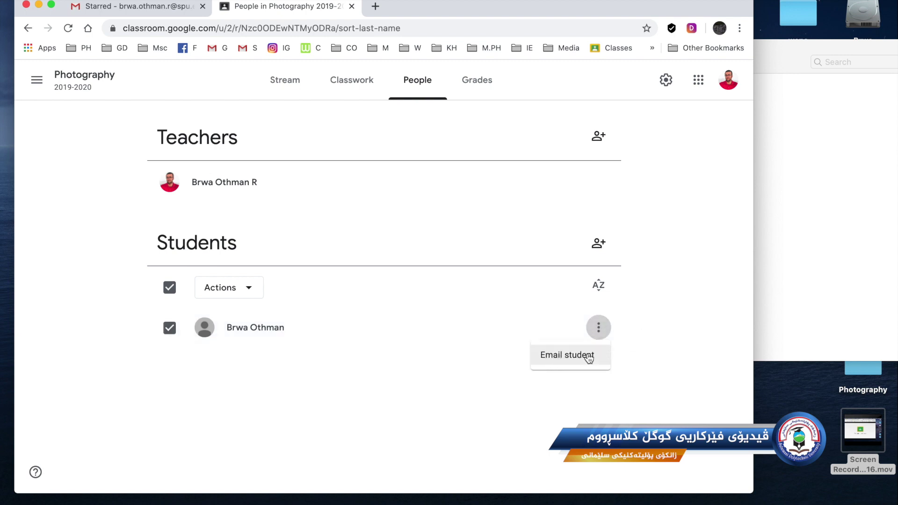
{"action": "left_click", "coordinate": [255, 289]}
{"action": "left_click", "coordinate": [255, 289]}
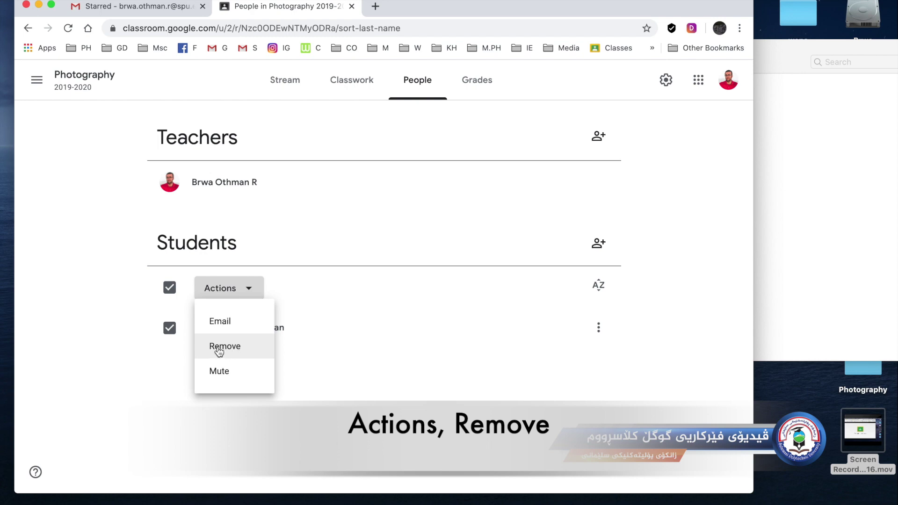
{"action": "left_click", "coordinate": [166, 394]}
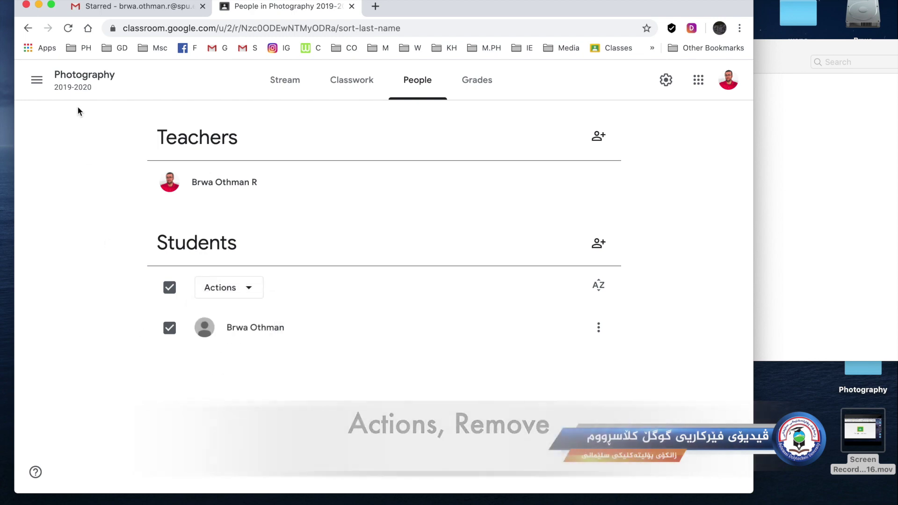
Return to the list of classes and archive the Photography 2019-2020 class
{"action": "left_click", "coordinate": [53, 82]}
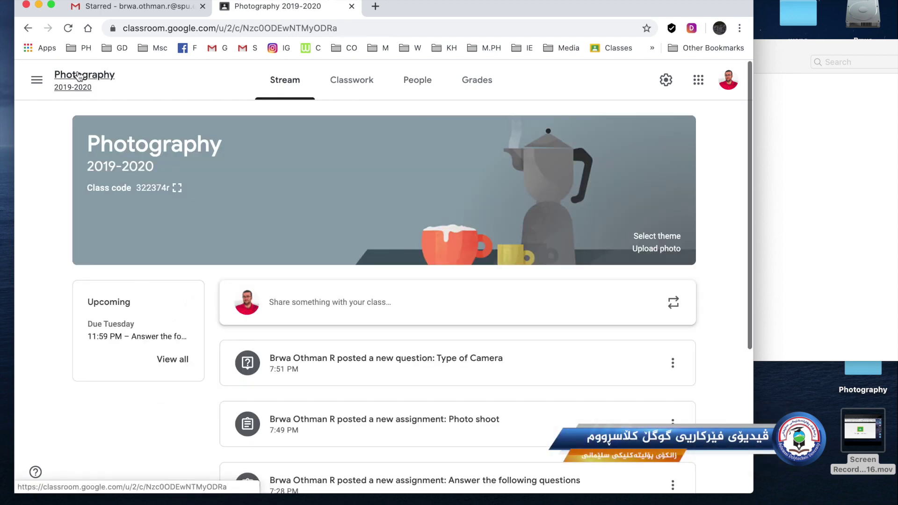
{"action": "left_click", "coordinate": [33, 82]}
{"action": "left_click", "coordinate": [62, 85]}
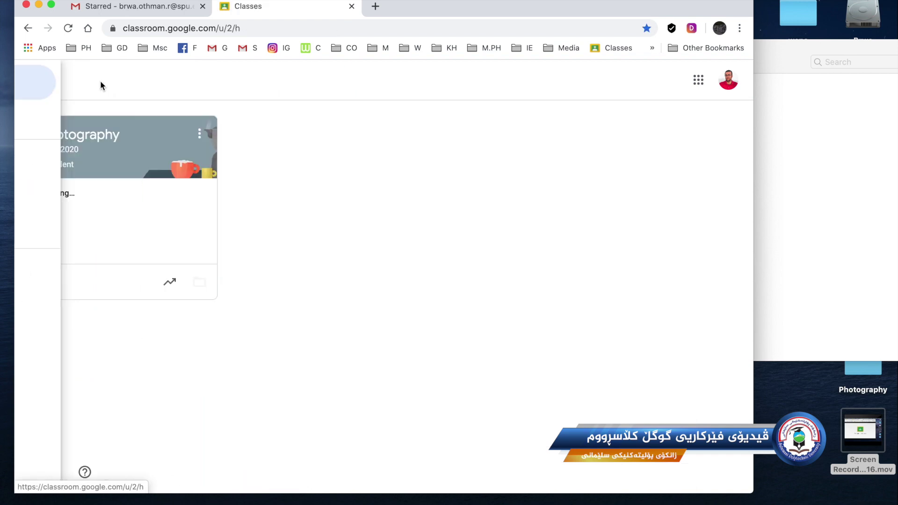
{"action": "left_click", "coordinate": [36, 80]}
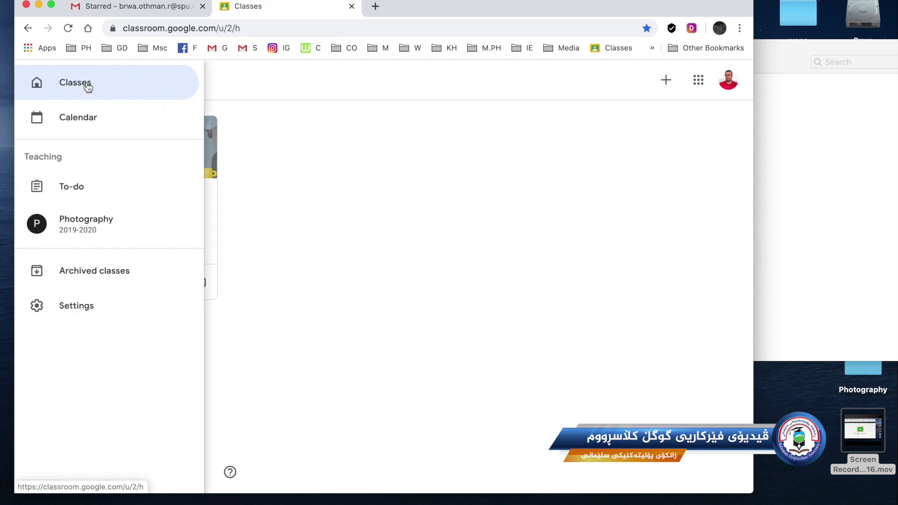
{"action": "left_click", "coordinate": [88, 86]}
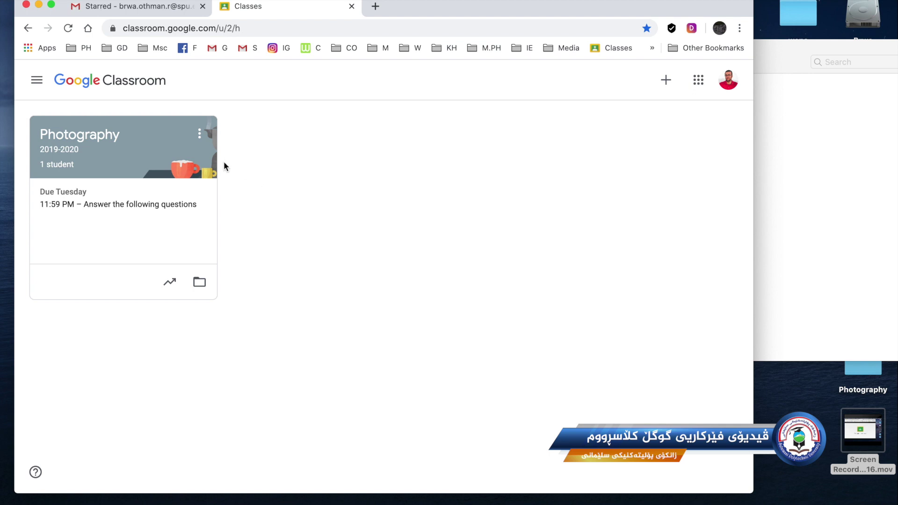
{"action": "left_click", "coordinate": [199, 135]}
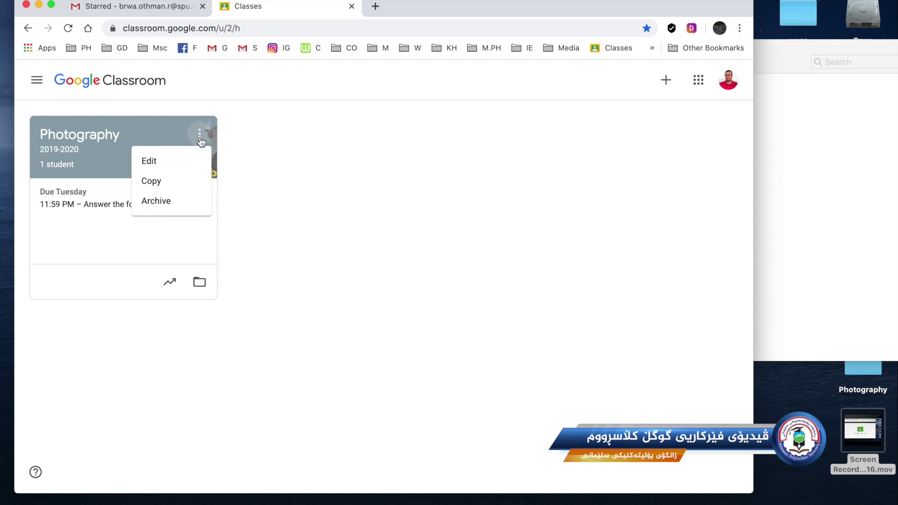
{"action": "left_click", "coordinate": [154, 206]}
{"action": "left_click", "coordinate": [454, 334]}
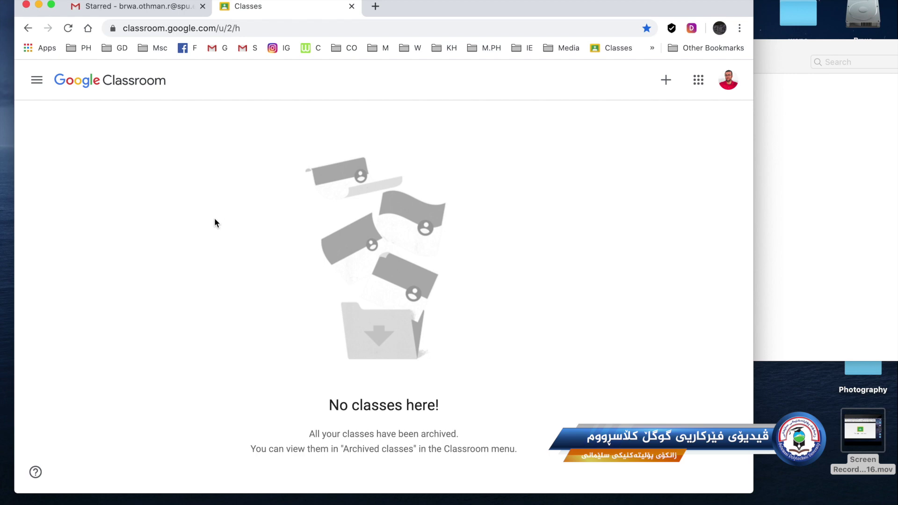
Open the archived classes, check the options for each class, and restore the Photography 2018-2019 class
{"action": "left_click", "coordinate": [35, 84]}
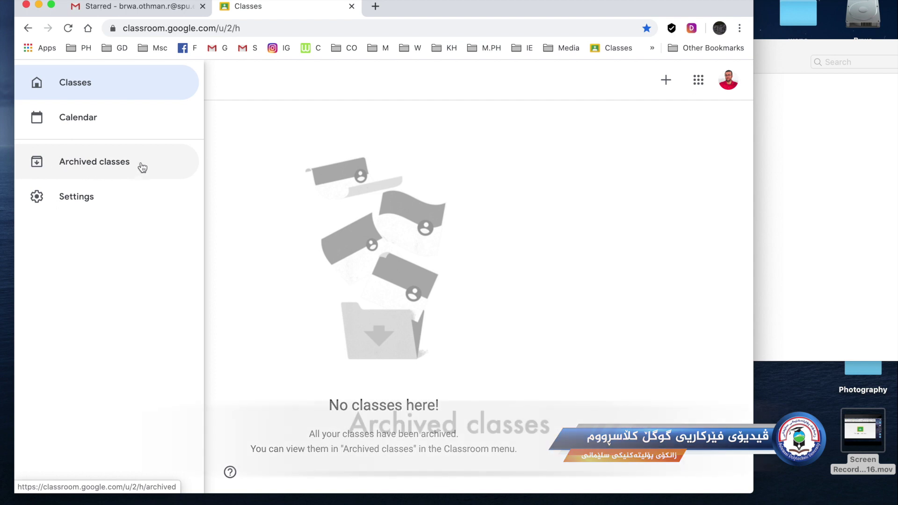
{"action": "left_click", "coordinate": [114, 162]}
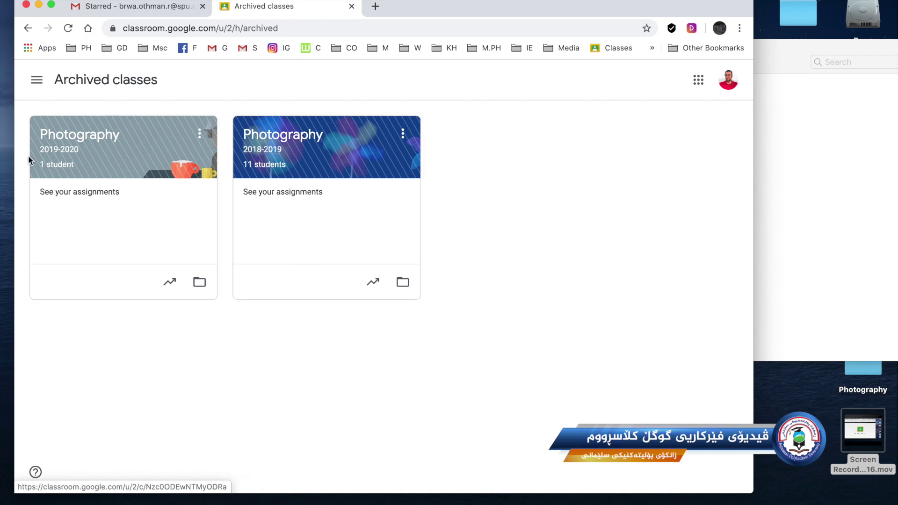
{"action": "left_click", "coordinate": [199, 135]}
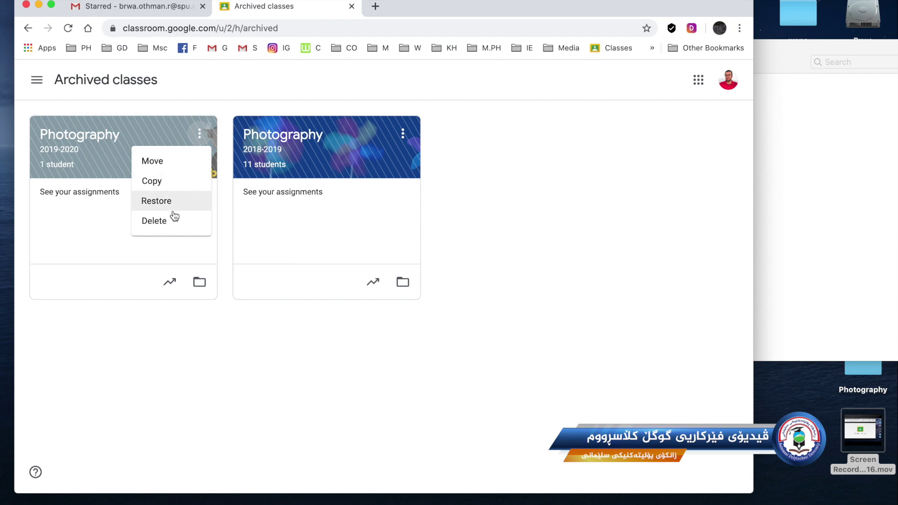
{"action": "left_click", "coordinate": [402, 135]}
{"action": "left_click", "coordinate": [402, 135]}
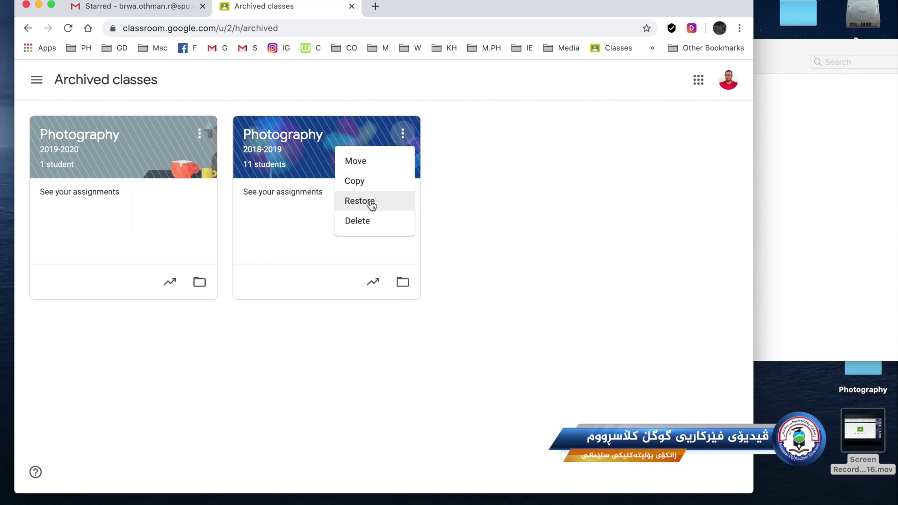
{"action": "left_click", "coordinate": [372, 203]}
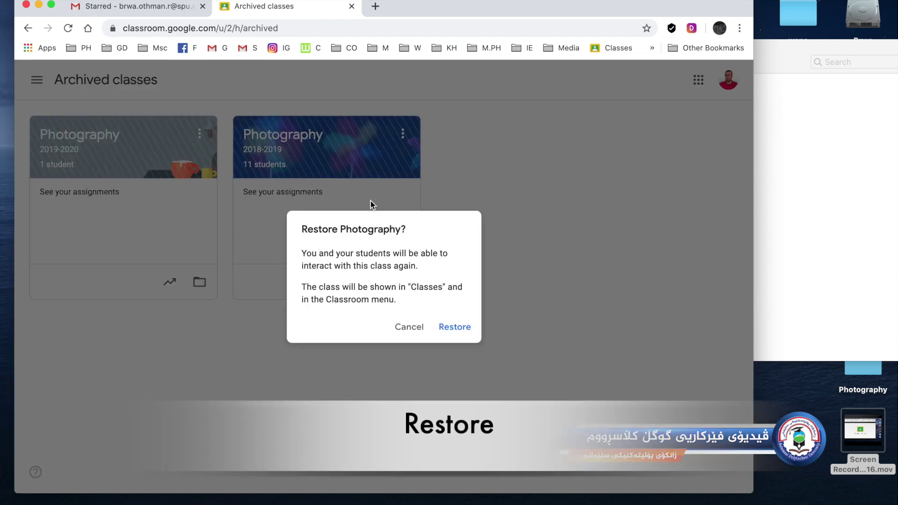
{"action": "left_click", "coordinate": [447, 330]}
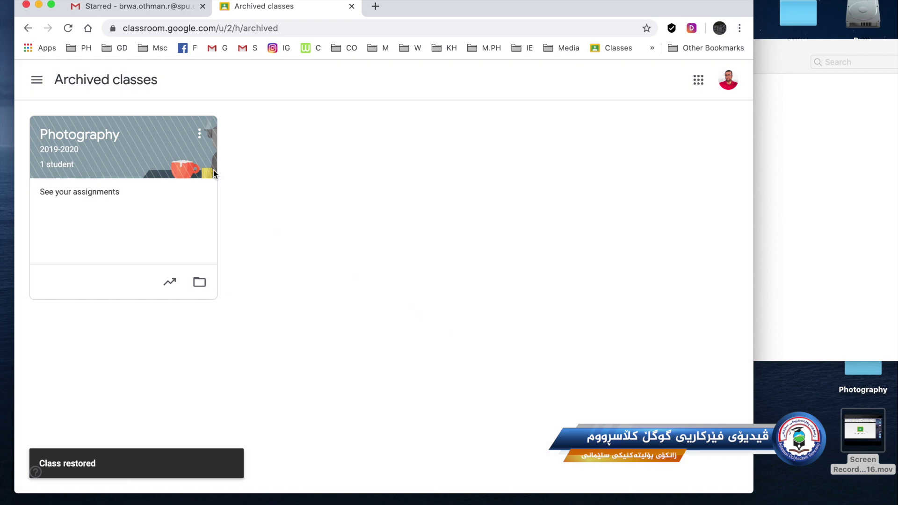
Open the restored Photography 2018-2019 class from the list of classes and look through its stream
{"action": "left_click", "coordinate": [36, 79]}
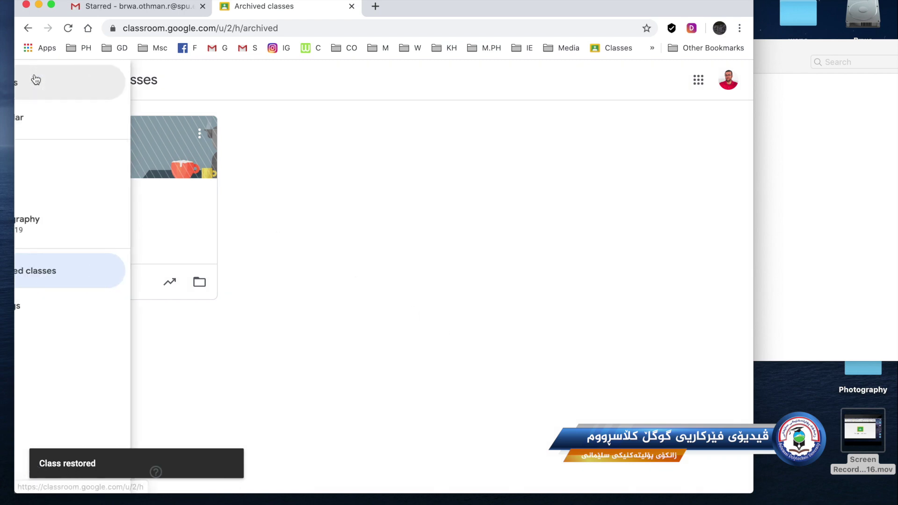
{"action": "left_click", "coordinate": [81, 96]}
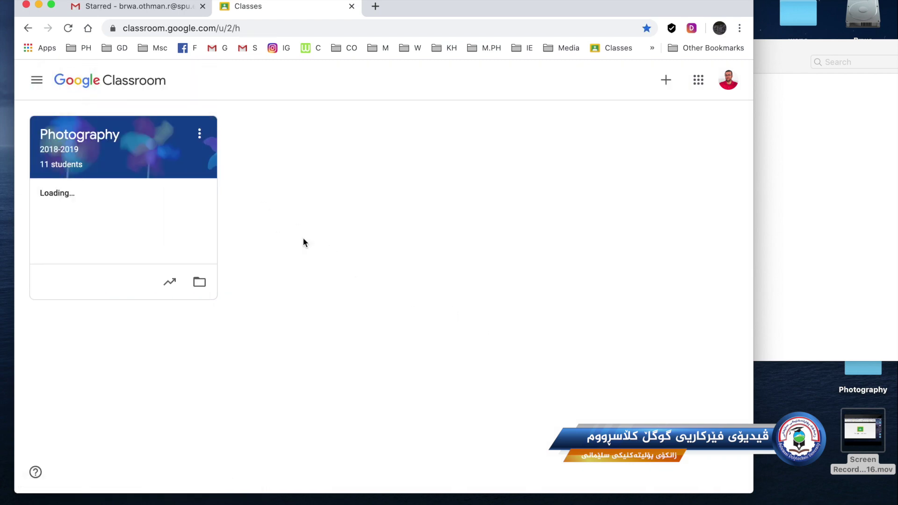
{"action": "left_click", "coordinate": [69, 158]}
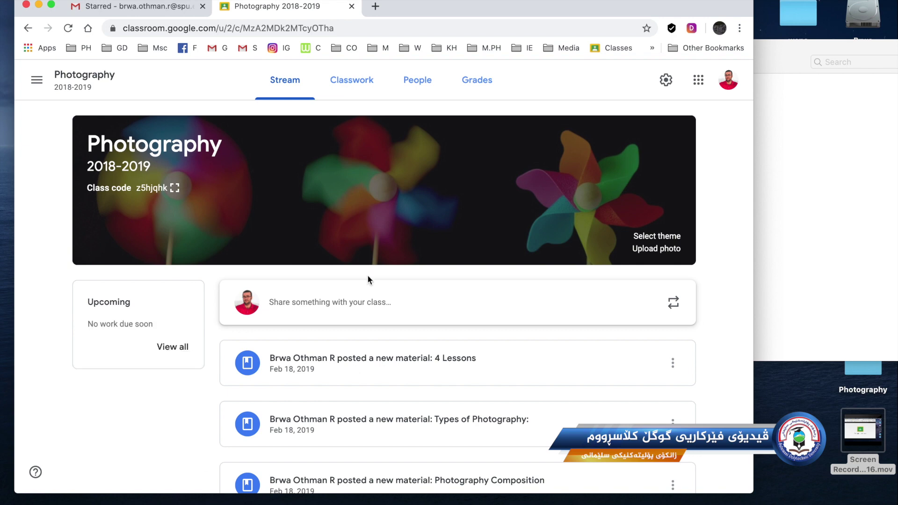
{"action": "scroll", "coordinate": [366, 274], "scroll_direction": "down", "scroll_amount": 5}
{"action": "scroll", "coordinate": [367, 267], "scroll_direction": "up", "scroll_amount": 5}
Look through the 2018-2019 class's classwork, examining the materials posted under each topic
{"action": "left_click", "coordinate": [366, 99]}
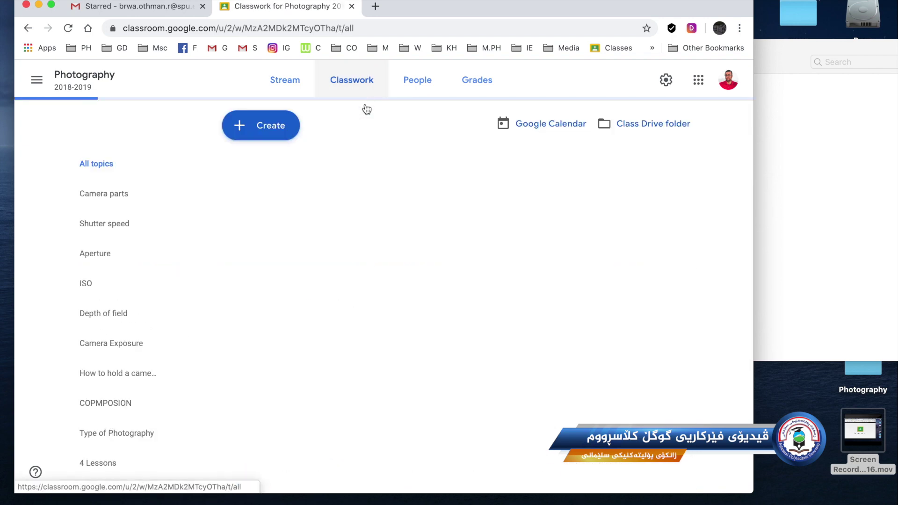
{"action": "scroll", "coordinate": [379, 225], "scroll_direction": "down", "scroll_amount": 1}
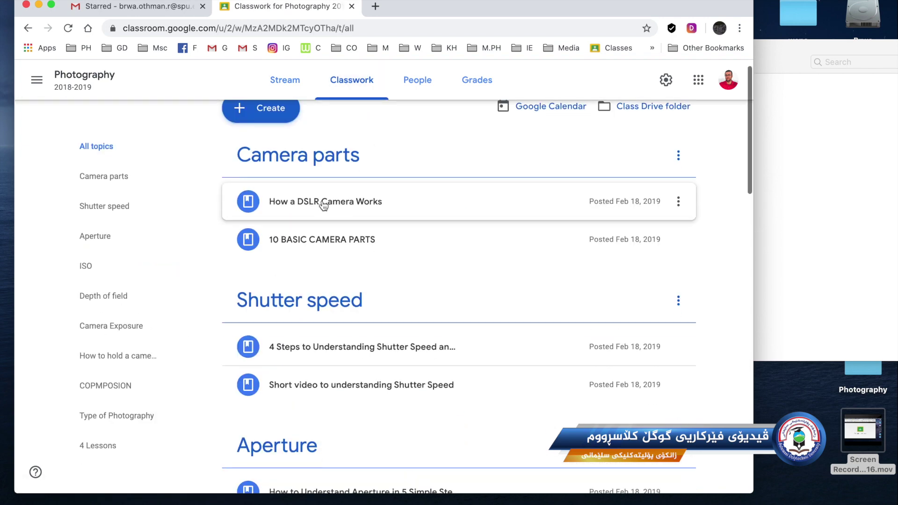
{"action": "scroll", "coordinate": [351, 234], "scroll_direction": "down", "scroll_amount": 3}
{"action": "scroll", "coordinate": [328, 243], "scroll_direction": "down", "scroll_amount": 3}
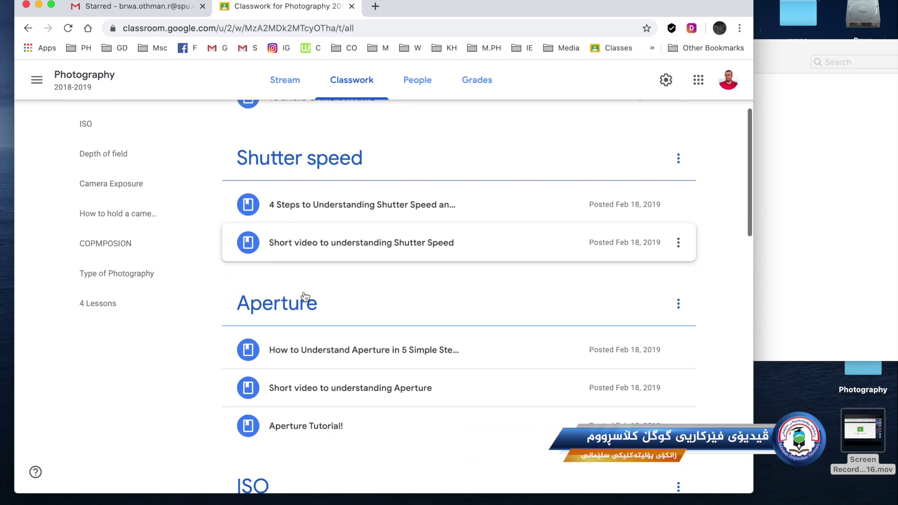
{"action": "scroll", "coordinate": [344, 365], "scroll_direction": "down", "scroll_amount": 8}
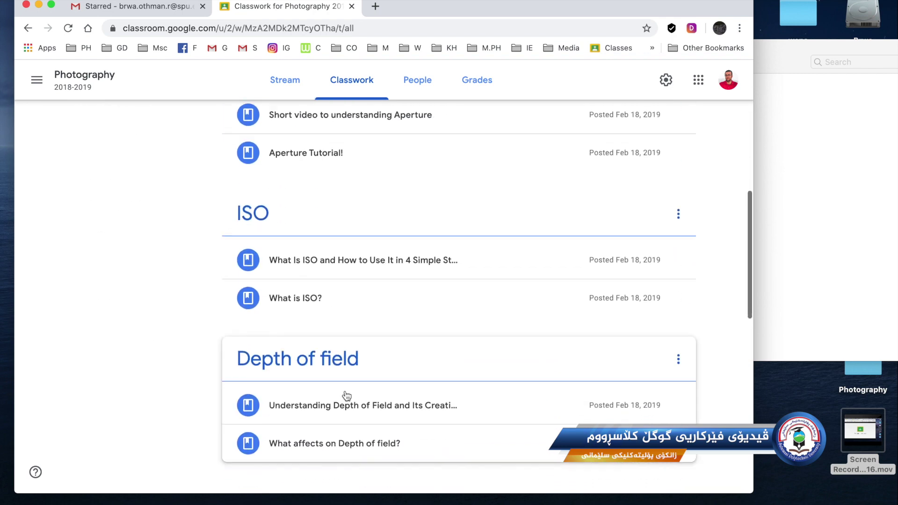
{"action": "scroll", "coordinate": [350, 402], "scroll_direction": "down", "scroll_amount": 2}
Open the 2018-2019 class's People page and look through its students
{"action": "left_click", "coordinate": [420, 89]}
{"action": "scroll", "coordinate": [392, 298], "scroll_direction": "down", "scroll_amount": 5}
{"action": "scroll", "coordinate": [338, 205], "scroll_direction": "up", "scroll_amount": 3}
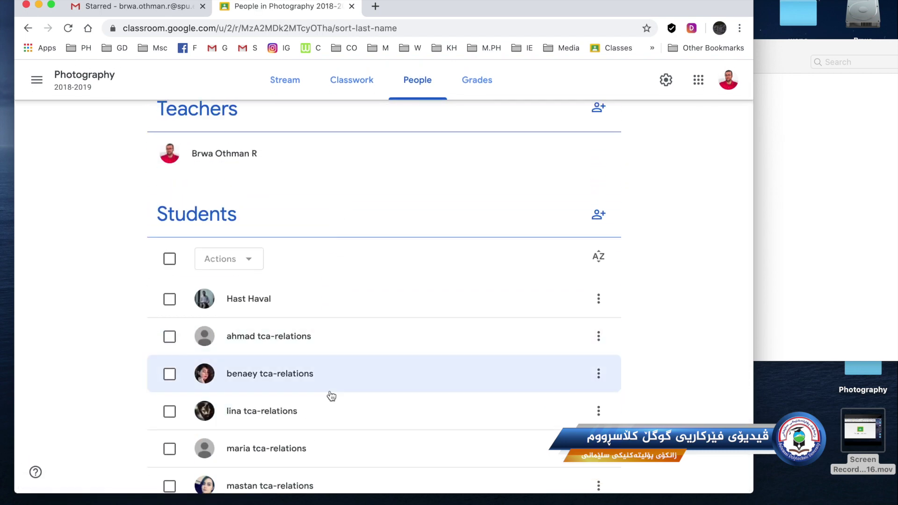
{"action": "scroll", "coordinate": [329, 394], "scroll_direction": "down", "scroll_amount": 4}
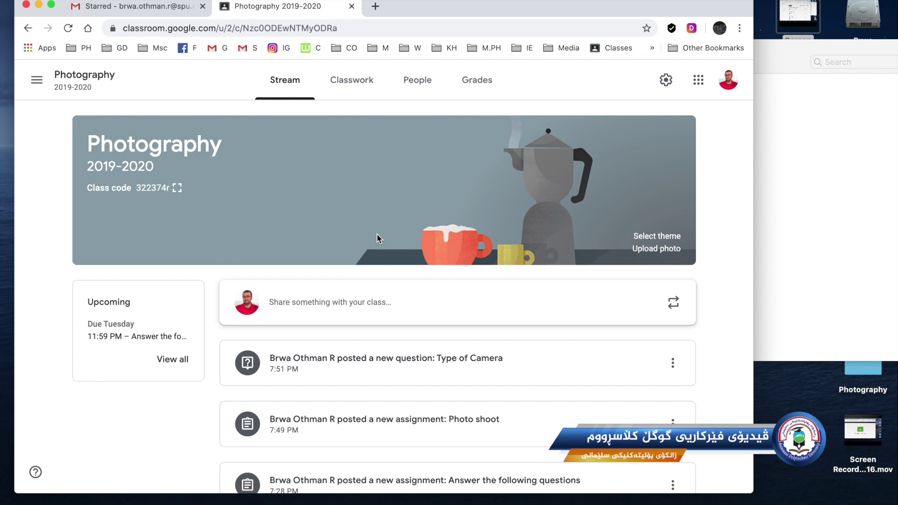
Open the Photography 2019-2020 class settings and examine the Class Details fields and the class code options
{"action": "left_click", "coordinate": [666, 80]}
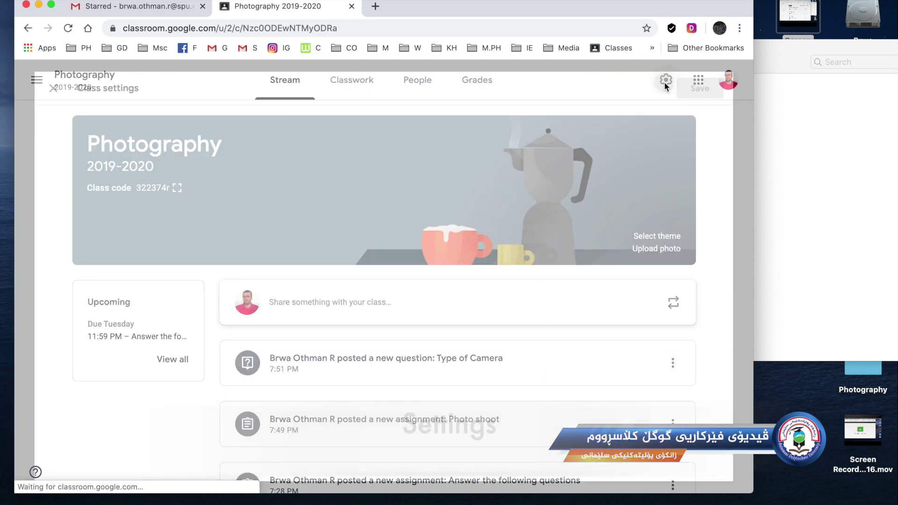
{"action": "scroll", "coordinate": [349, 194], "scroll_direction": "down", "scroll_amount": 8}
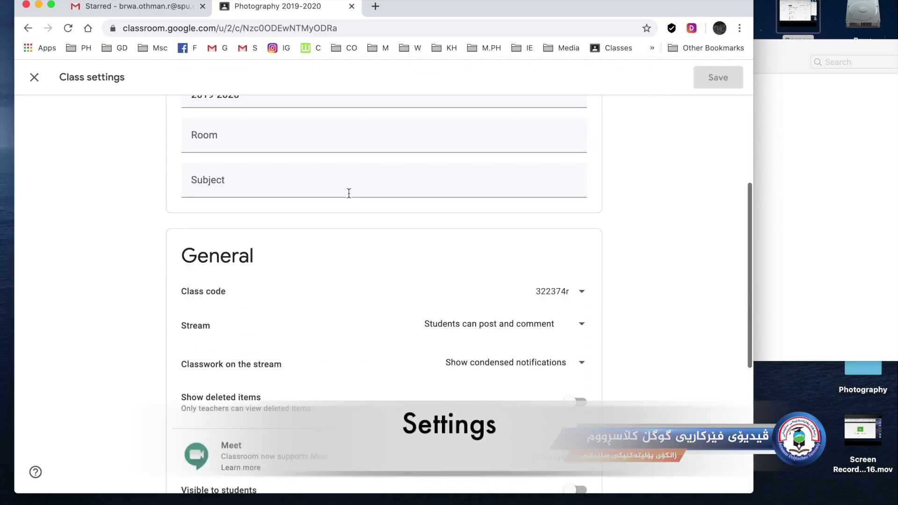
{"action": "scroll", "coordinate": [349, 192], "scroll_direction": "up", "scroll_amount": 8}
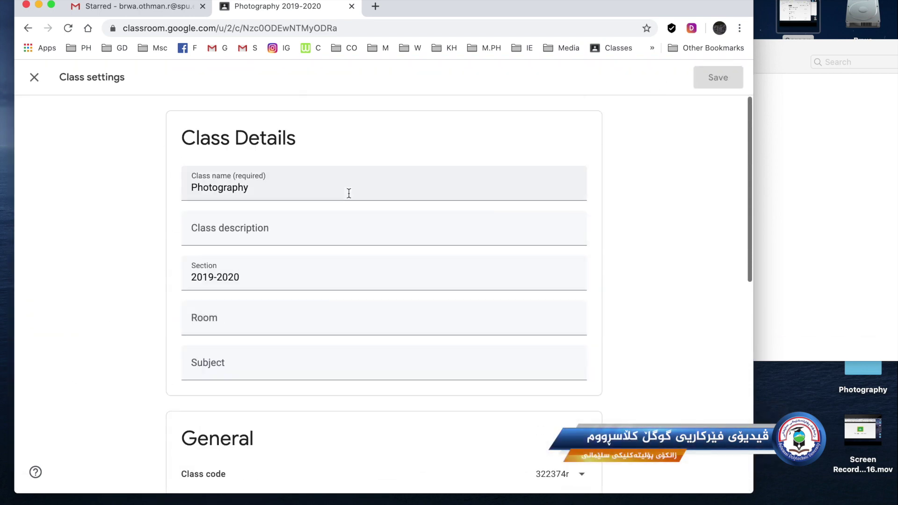
{"action": "double_click", "coordinate": [297, 189]}
{"action": "left_click", "coordinate": [298, 188]}
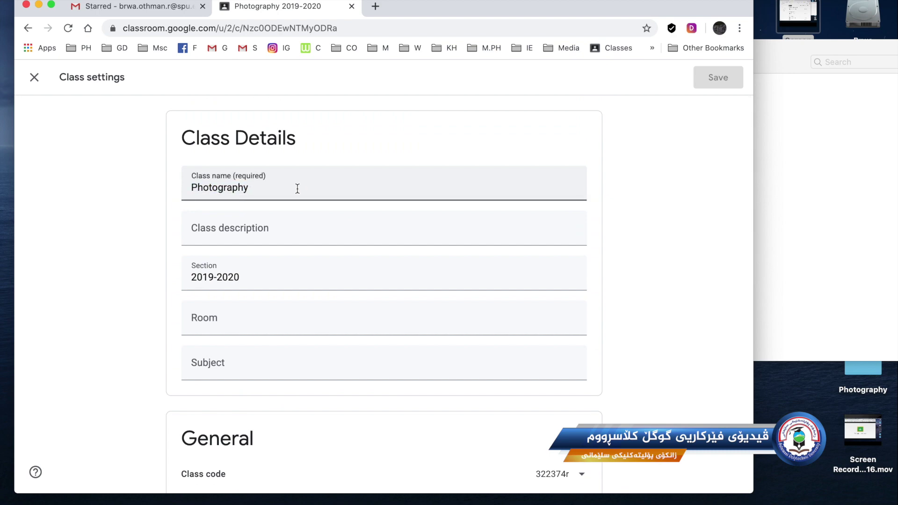
{"action": "scroll", "coordinate": [299, 234], "scroll_direction": "down", "scroll_amount": 4}
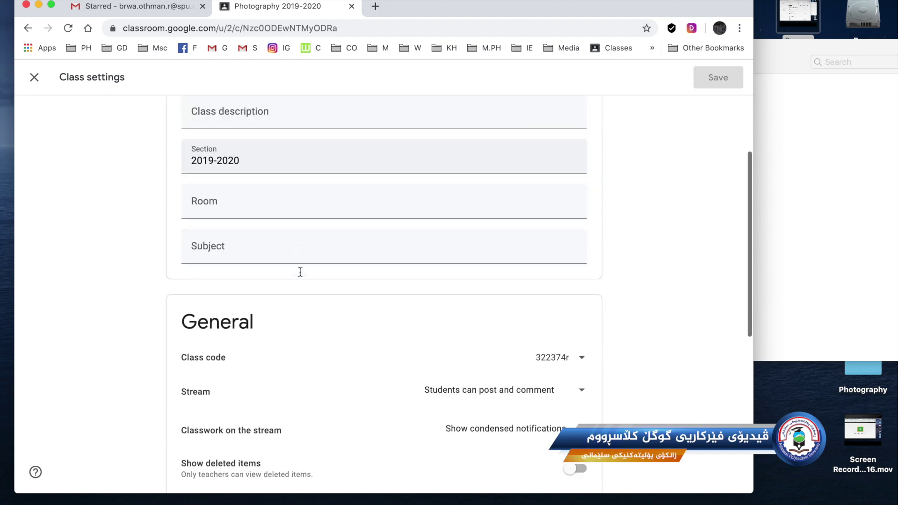
{"action": "double_click", "coordinate": [229, 265]}
{"action": "left_click", "coordinate": [281, 280]}
{"action": "left_click", "coordinate": [581, 299]}
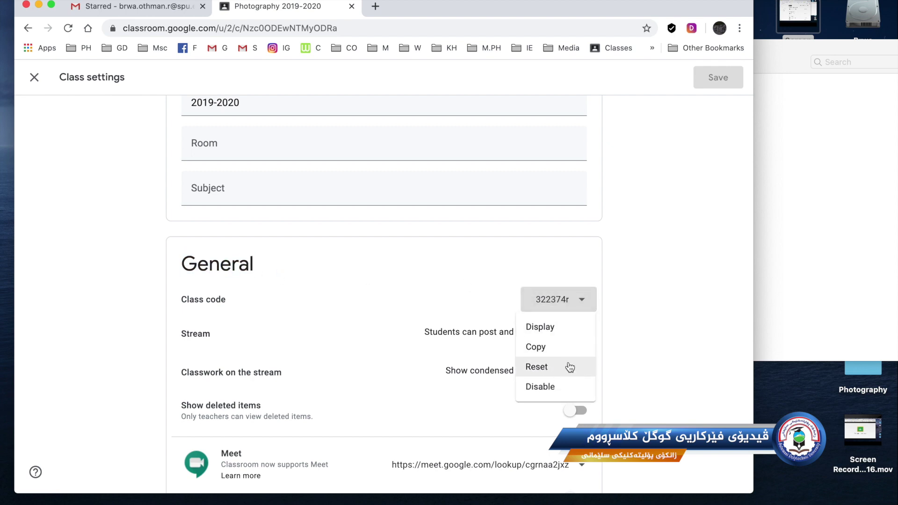
{"action": "left_click", "coordinate": [457, 281]}
Copy the class's Meet link from the General settings
{"action": "scroll", "coordinate": [457, 281], "scroll_direction": "down", "scroll_amount": 5}
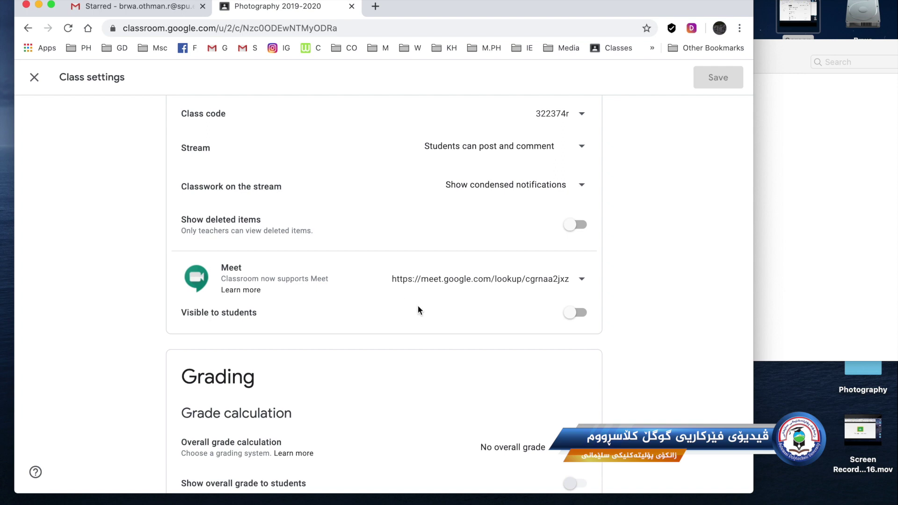
{"action": "left_click", "coordinate": [581, 282]}
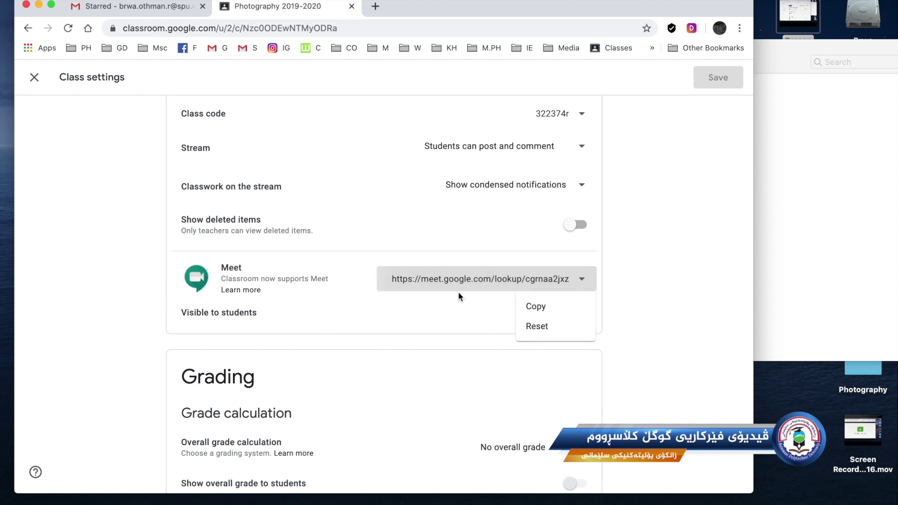
{"action": "left_click", "coordinate": [526, 306]}
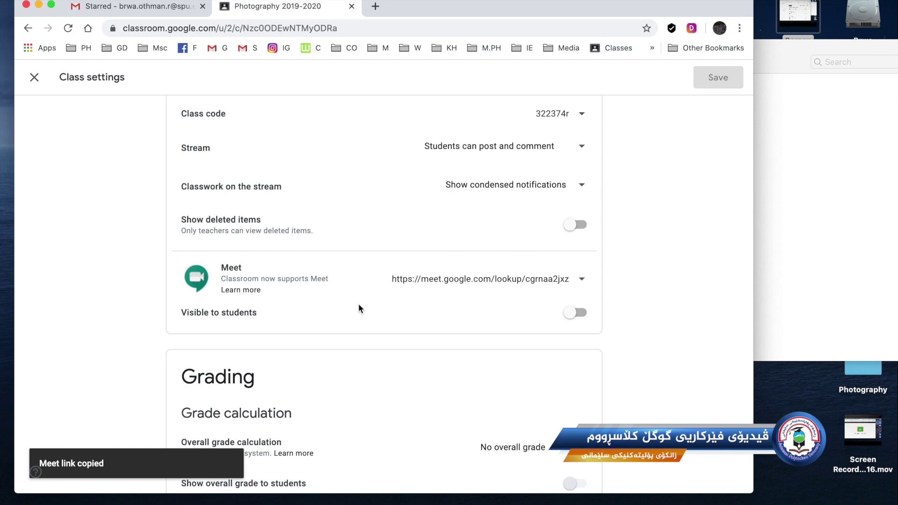
{"action": "left_click", "coordinate": [429, 284]}
{"action": "left_click", "coordinate": [416, 309]}
Examine the overall grade calculation options in the class's Grading settings
{"action": "scroll", "coordinate": [416, 309], "scroll_direction": "down", "scroll_amount": 2}
{"action": "scroll", "coordinate": [416, 311], "scroll_direction": "down", "scroll_amount": 2}
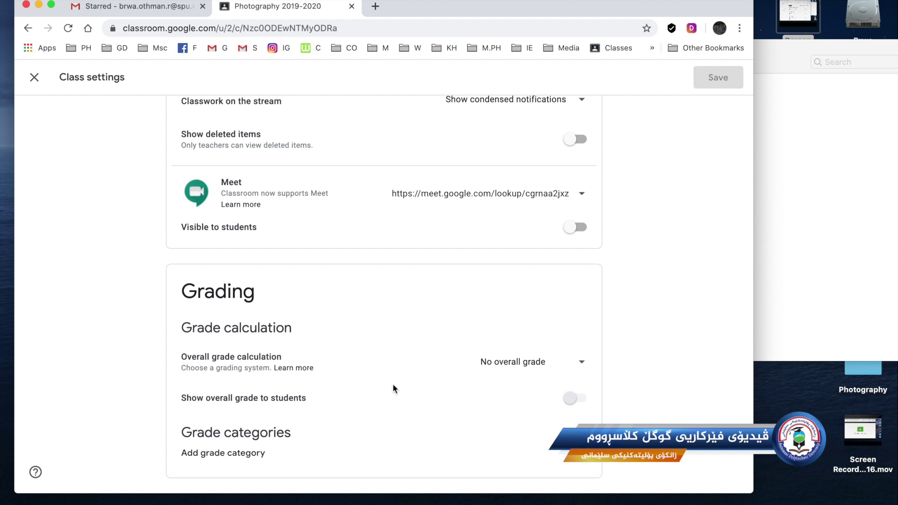
{"action": "left_click", "coordinate": [573, 367]}
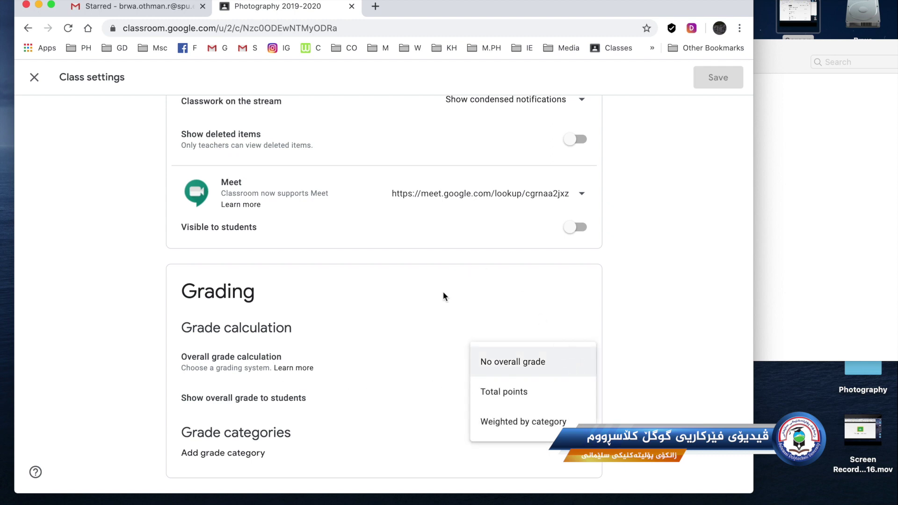
{"action": "left_click", "coordinate": [260, 292]}
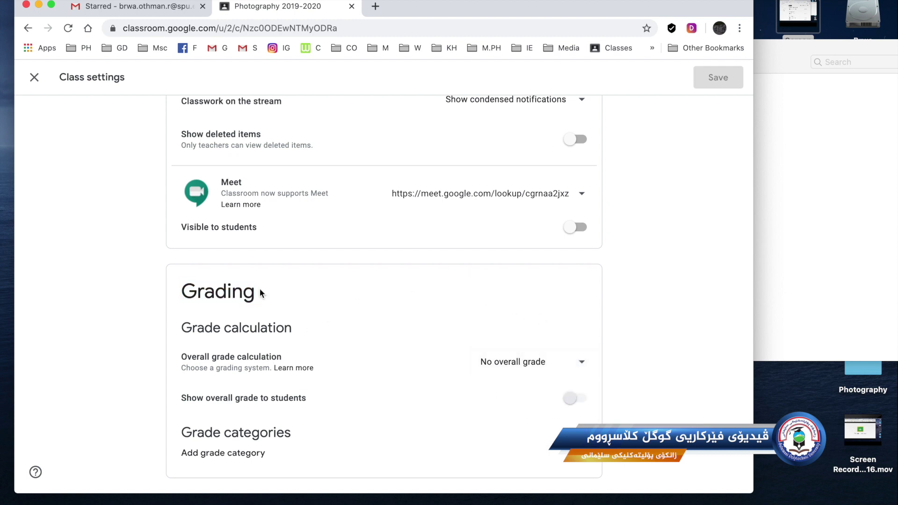
{"action": "left_click", "coordinate": [555, 374]}
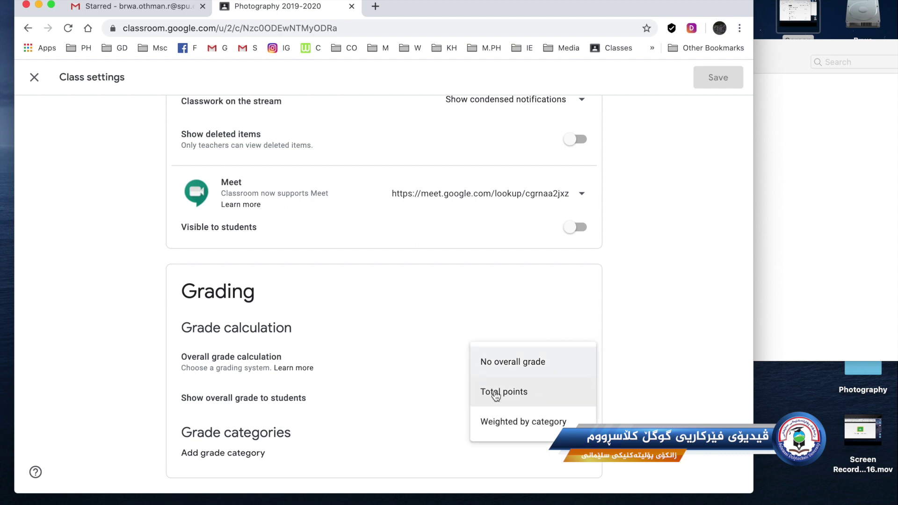
{"action": "left_click", "coordinate": [465, 347]}
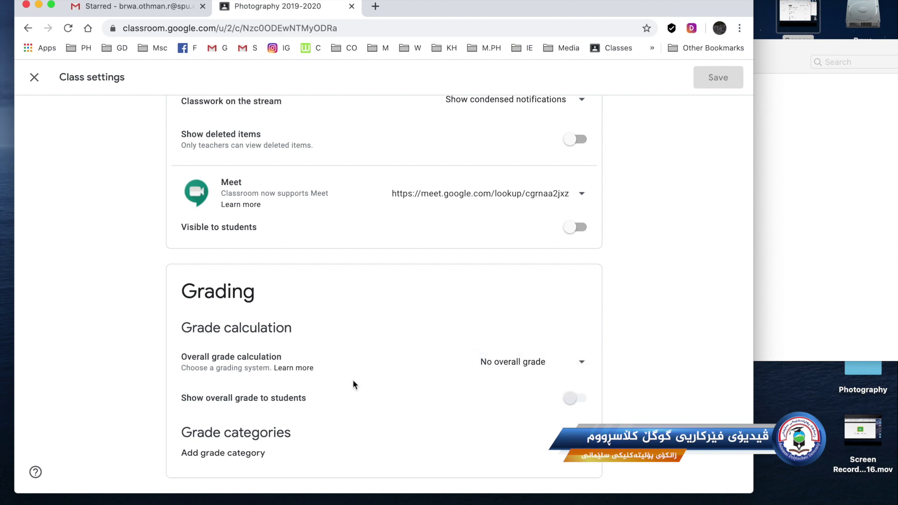
Add a grade category named First term with 20 default points
{"action": "left_click", "coordinate": [221, 454]}
{"action": "scroll", "coordinate": [329, 400], "scroll_direction": "down", "scroll_amount": 2}
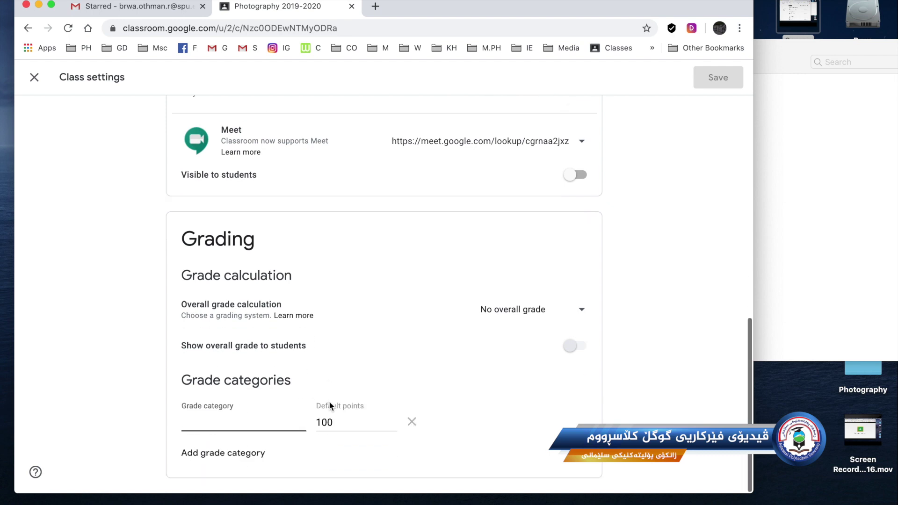
{"action": "left_click", "coordinate": [276, 377]}
{"action": "triple_click", "coordinate": [277, 377]}
{"action": "left_click", "coordinate": [210, 378]}
{"action": "left_click", "coordinate": [235, 422]}
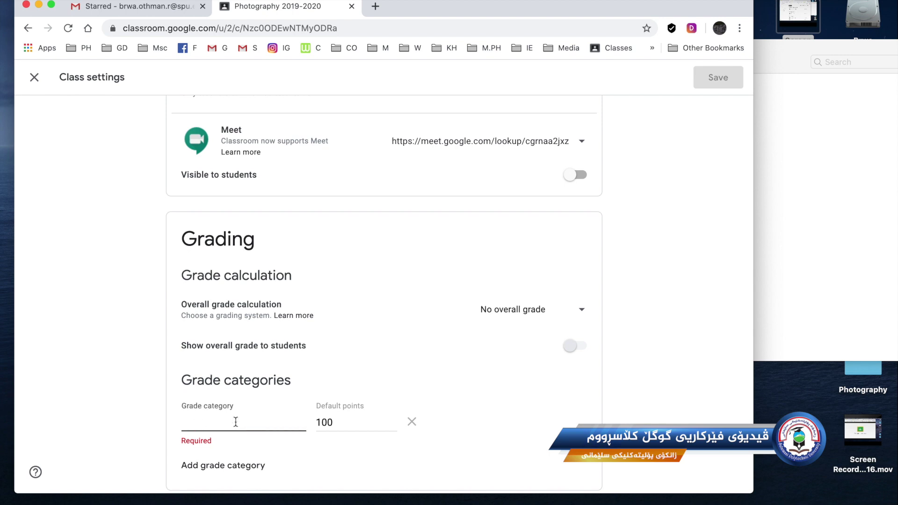
{"action": "type", "text": "Fisr"}
{"action": "key", "text": "BackSpace"}
{"action": "key", "text": "BackSpace"}
{"action": "type", "text": "rst term"}
{"action": "double_click", "coordinate": [353, 419]}
{"action": "type", "text": "20"}
Add a second grade category named Second term with 20 default points
{"action": "left_click", "coordinate": [240, 459]}
{"action": "type", "text": "Sec"}
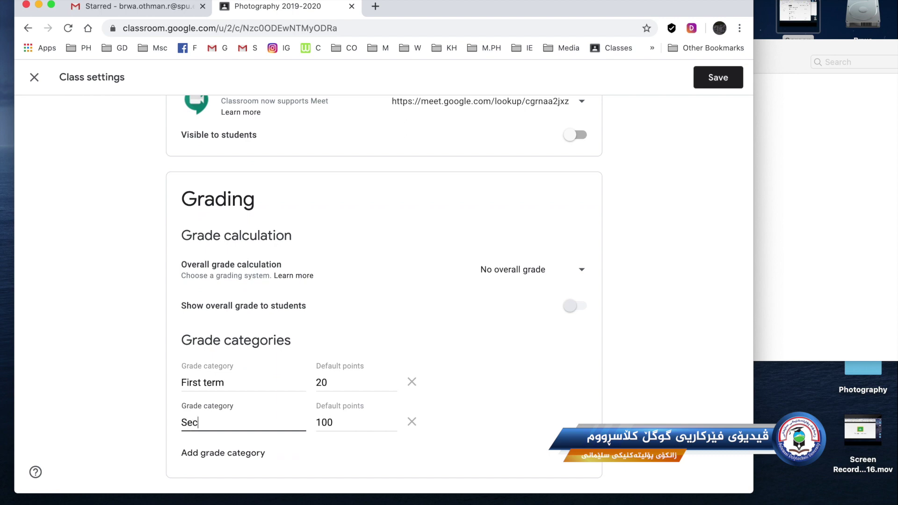
{"action": "type", "text": "ond term"}
{"action": "left_click", "coordinate": [354, 426]}
{"action": "double_click", "coordinate": [354, 426]}
{"action": "type", "text": "20"}
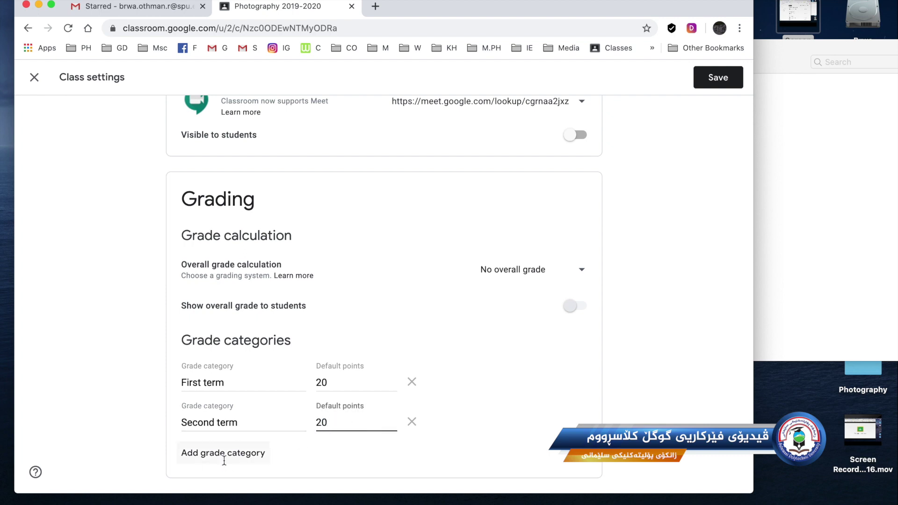
Add a third grade category named Final with 60 default points
{"action": "left_click", "coordinate": [248, 453]}
{"action": "type", "text": "Final"}
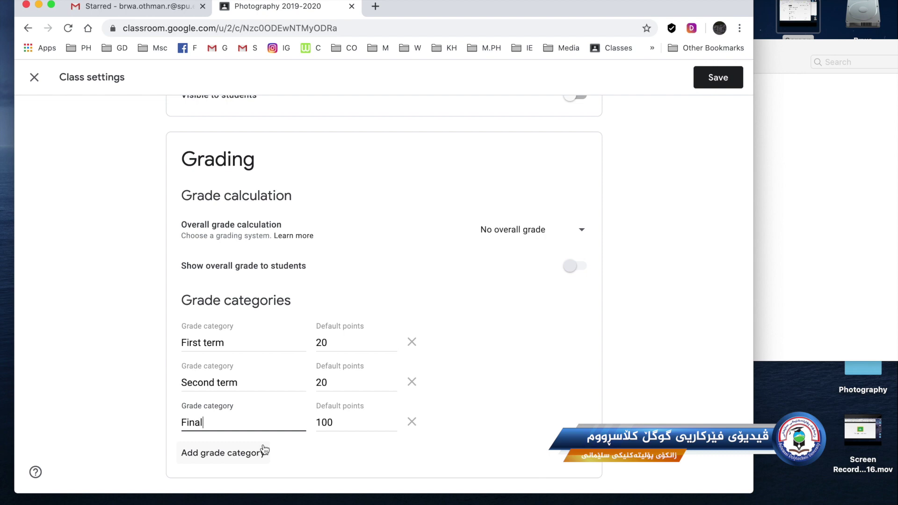
{"action": "double_click", "coordinate": [351, 421]}
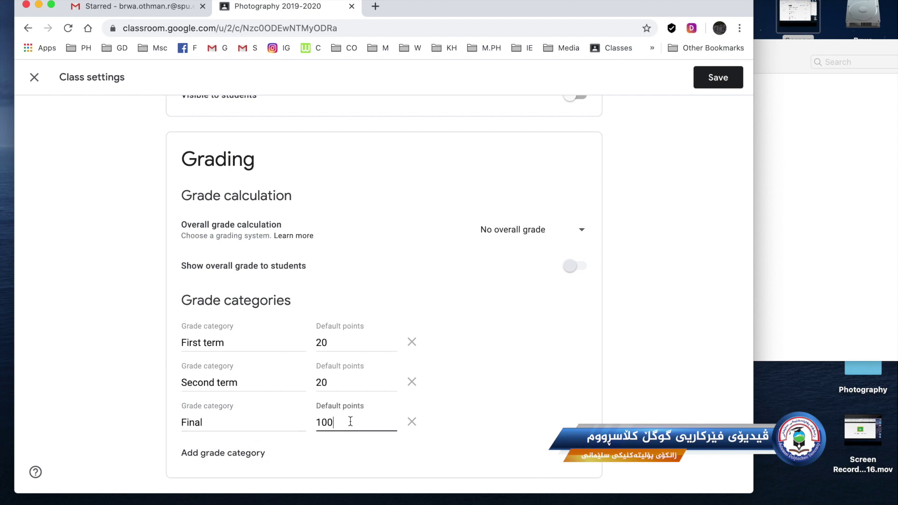
{"action": "type", "text": "60"}
{"action": "left_click", "coordinate": [486, 367]}
Remove the First term, Second term and Final grade categories and save the class settings
{"action": "left_click", "coordinate": [412, 342]}
{"action": "left_click", "coordinate": [412, 382]}
{"action": "left_click", "coordinate": [412, 421]}
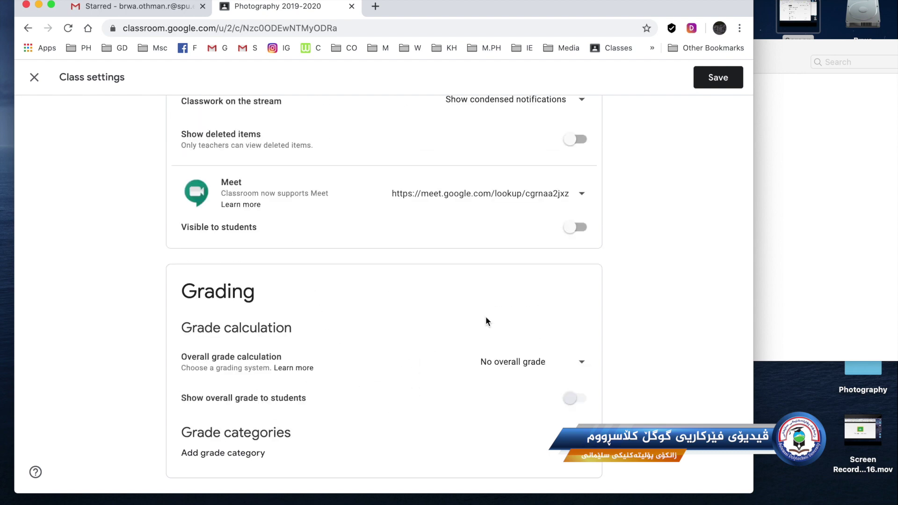
{"action": "left_click", "coordinate": [712, 82]}
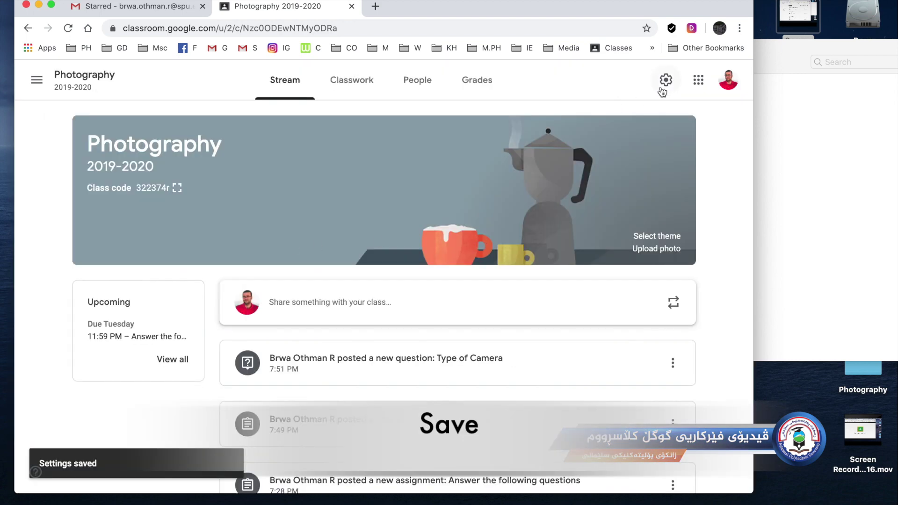
Reopen the class settings to view the Class Details and return to the class page
{"action": "left_click", "coordinate": [663, 80]}
{"action": "left_click", "coordinate": [541, 226]}
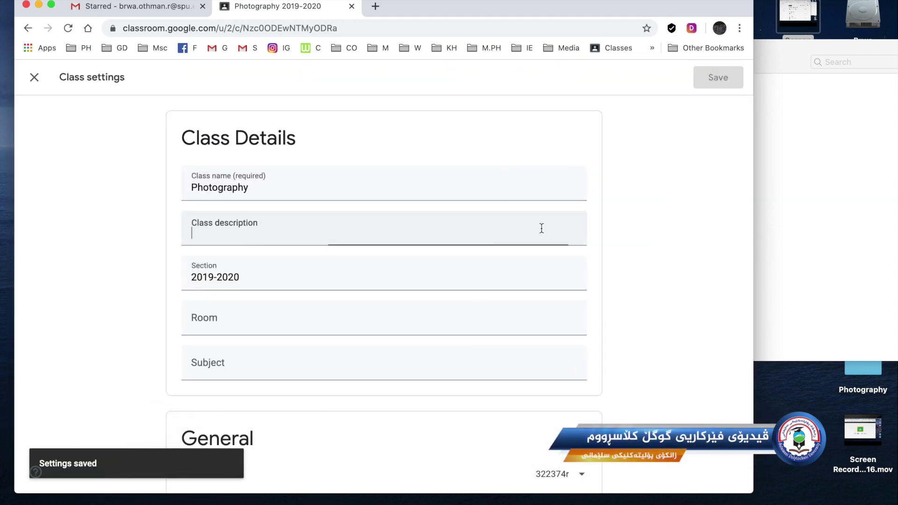
{"action": "left_click", "coordinate": [35, 79]}
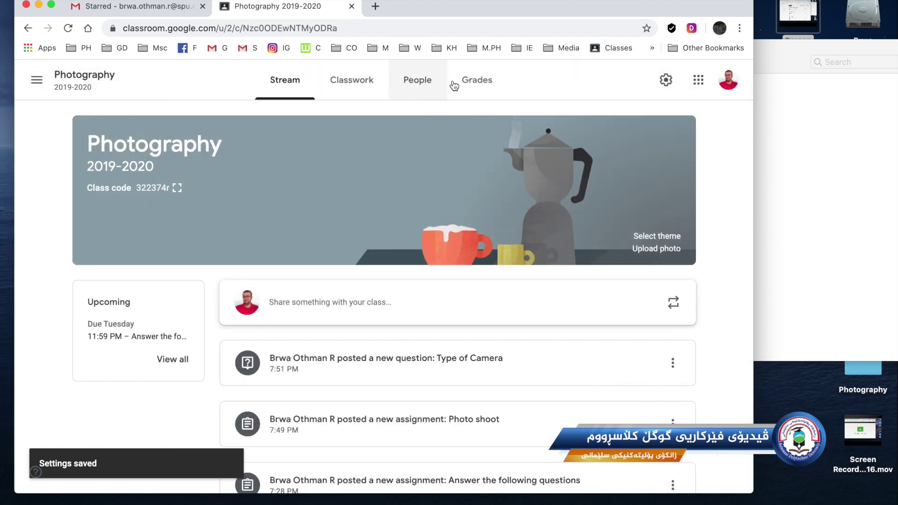
Examine the students' scores in the class's Grades page and return to the Stream to look over its posts
{"action": "left_click", "coordinate": [489, 90]}
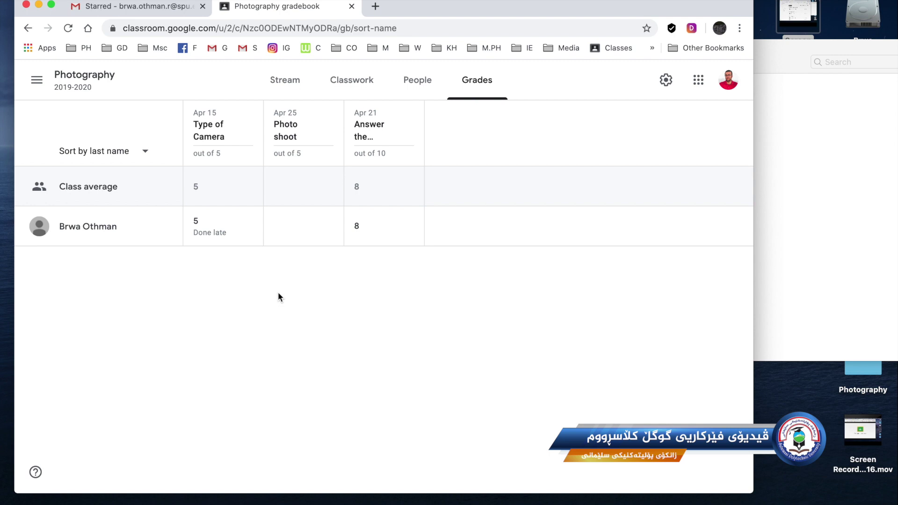
{"action": "left_click", "coordinate": [283, 89]}
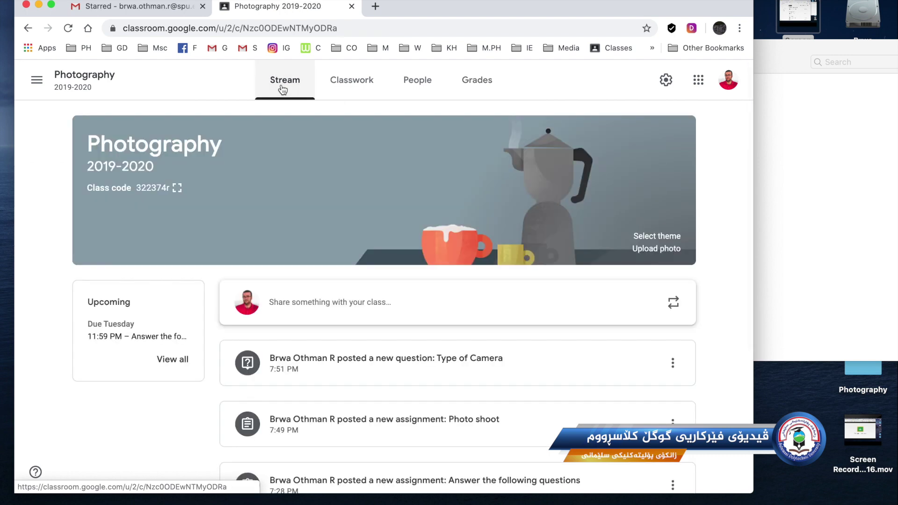
{"action": "scroll", "coordinate": [385, 180], "scroll_direction": "down", "scroll_amount": 2}
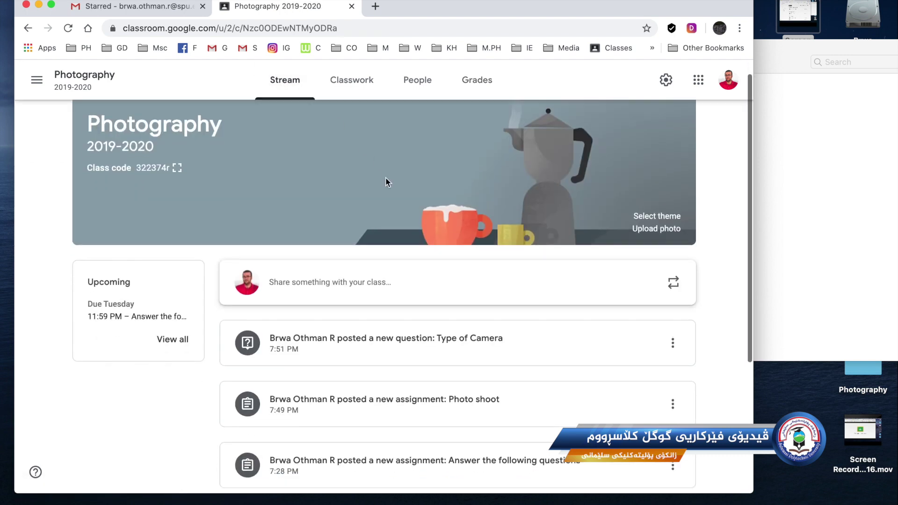
{"action": "scroll", "coordinate": [385, 178], "scroll_direction": "up", "scroll_amount": 2}
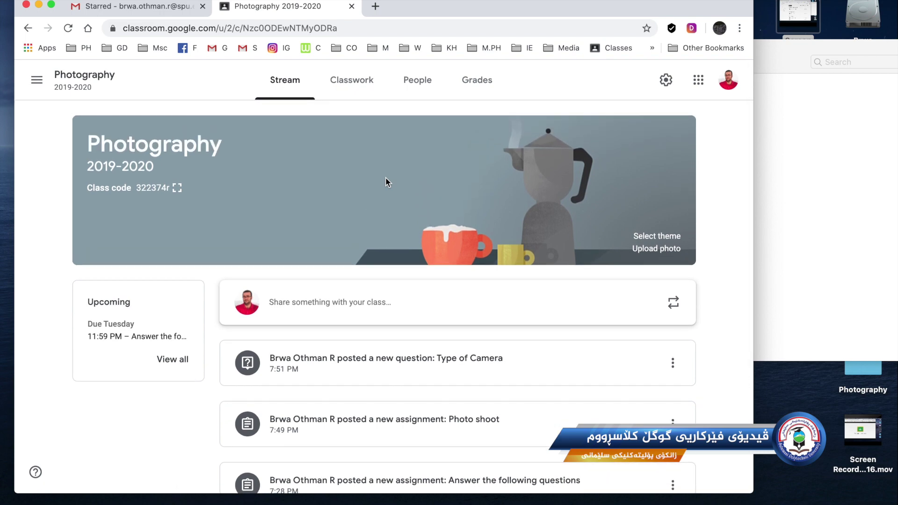